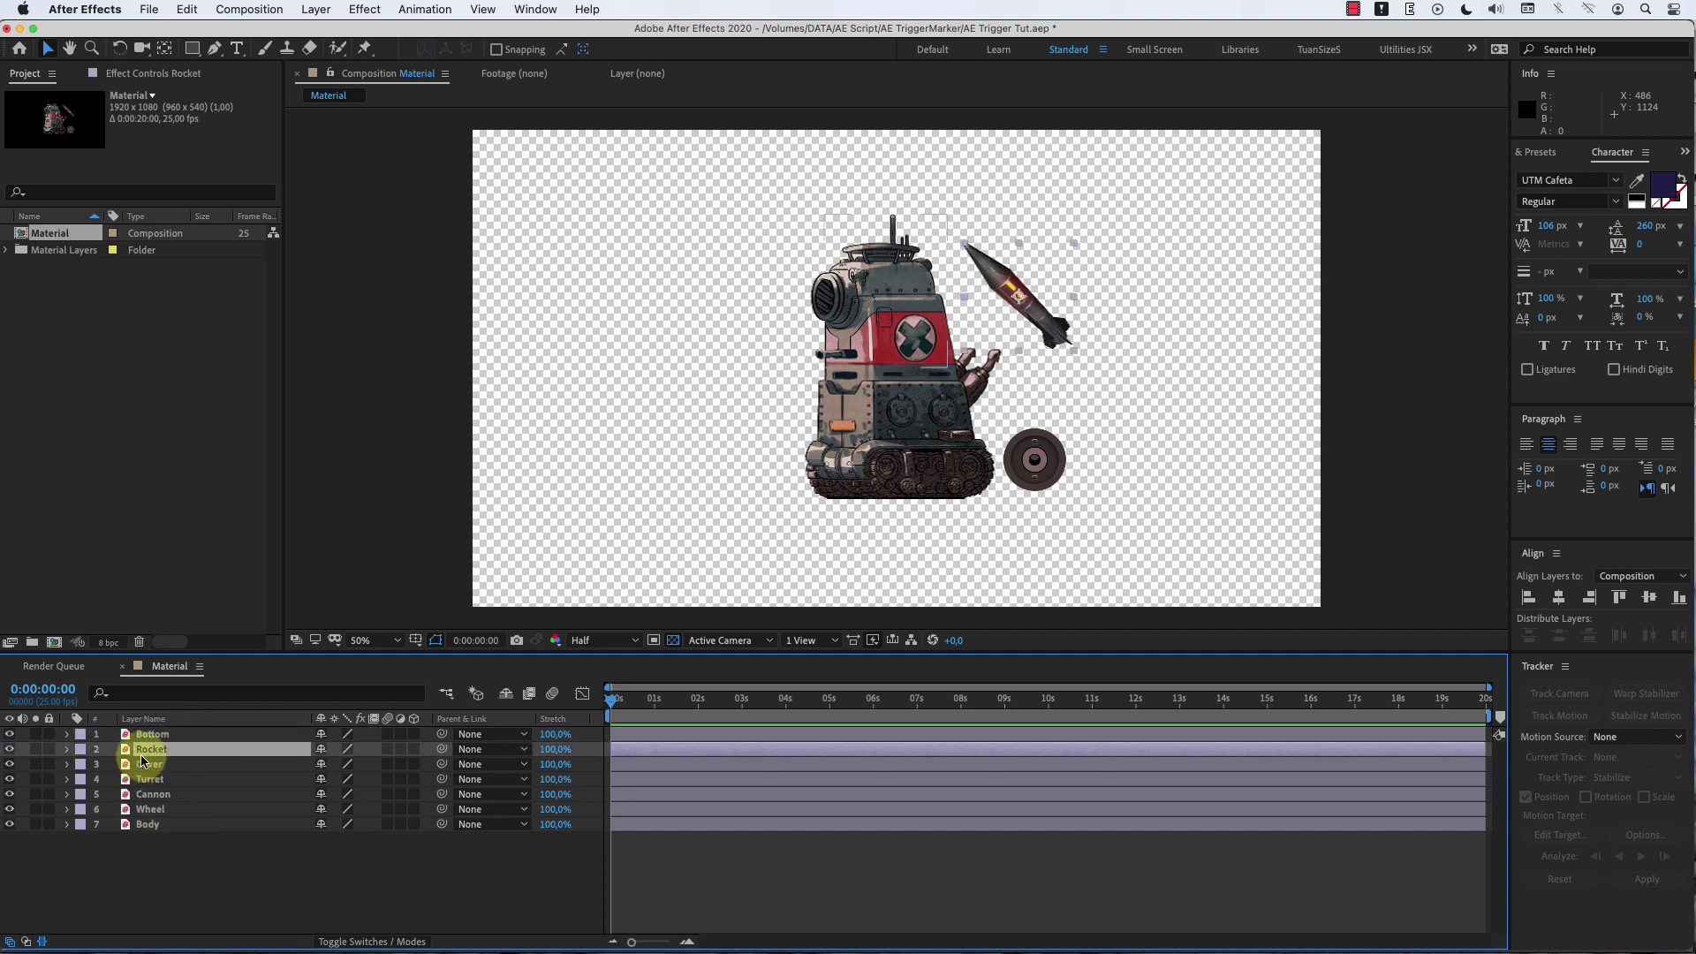
Step: Move the Wheel layer above Rocket and pre-compose the Rocket through Body layers into a new composition named Tank
left_click_drag(162, 808, 181, 745)
left_click(182, 822, "shift")
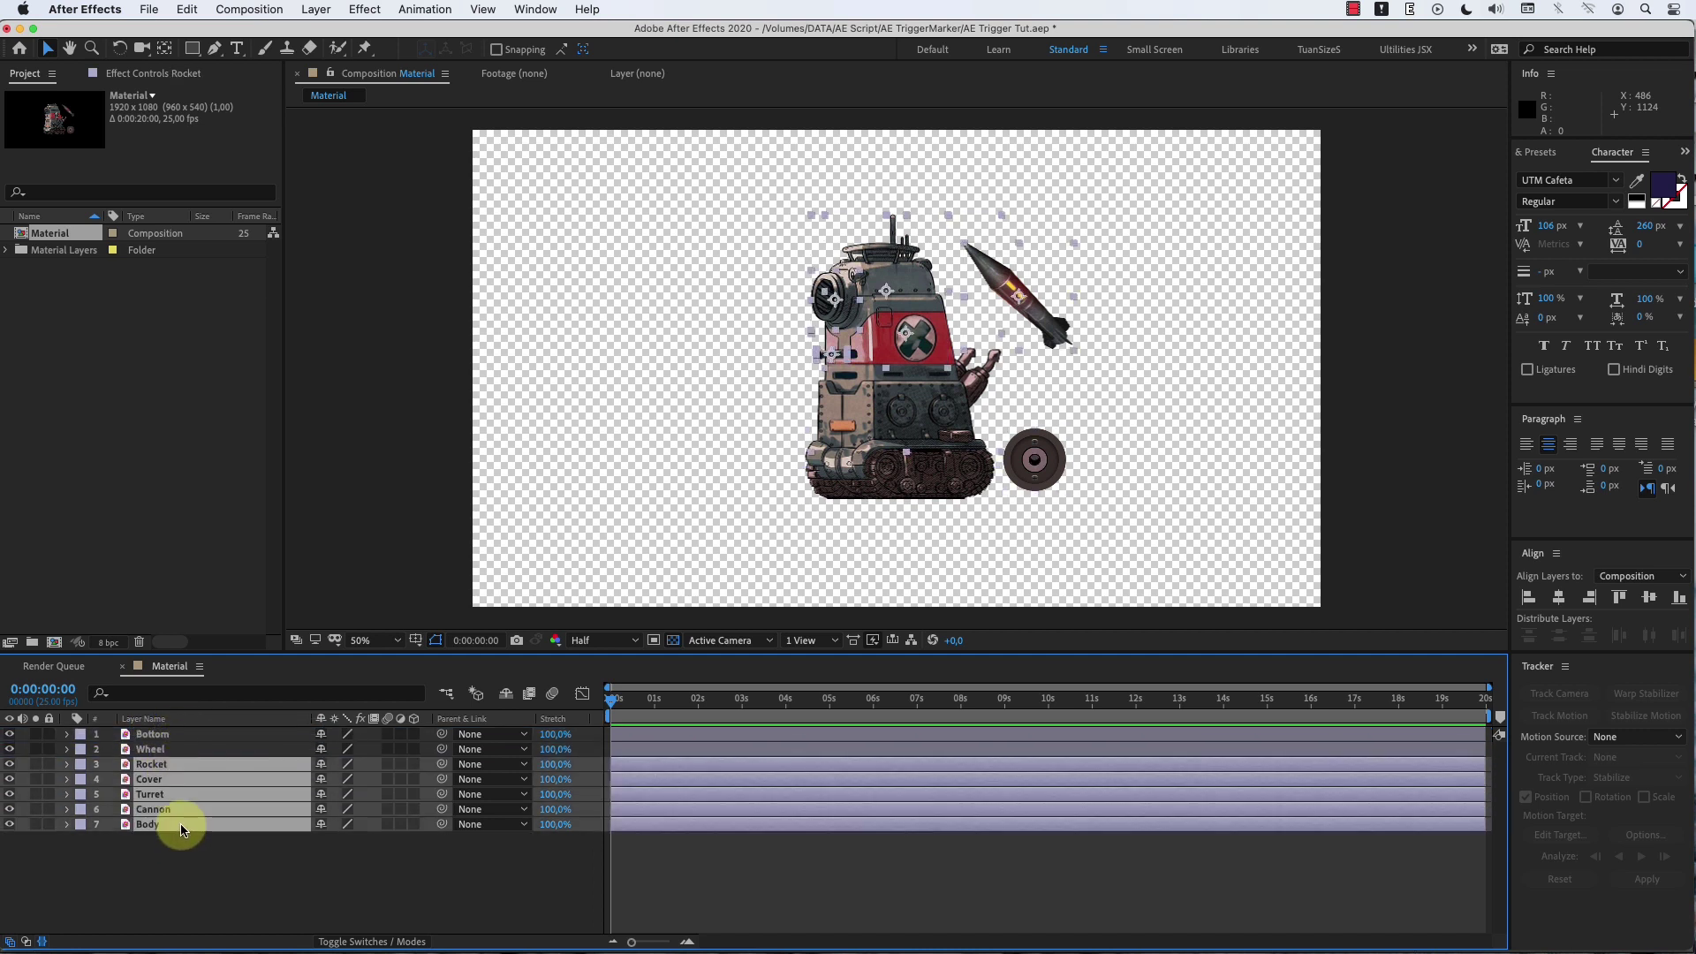
right_click(181, 821)
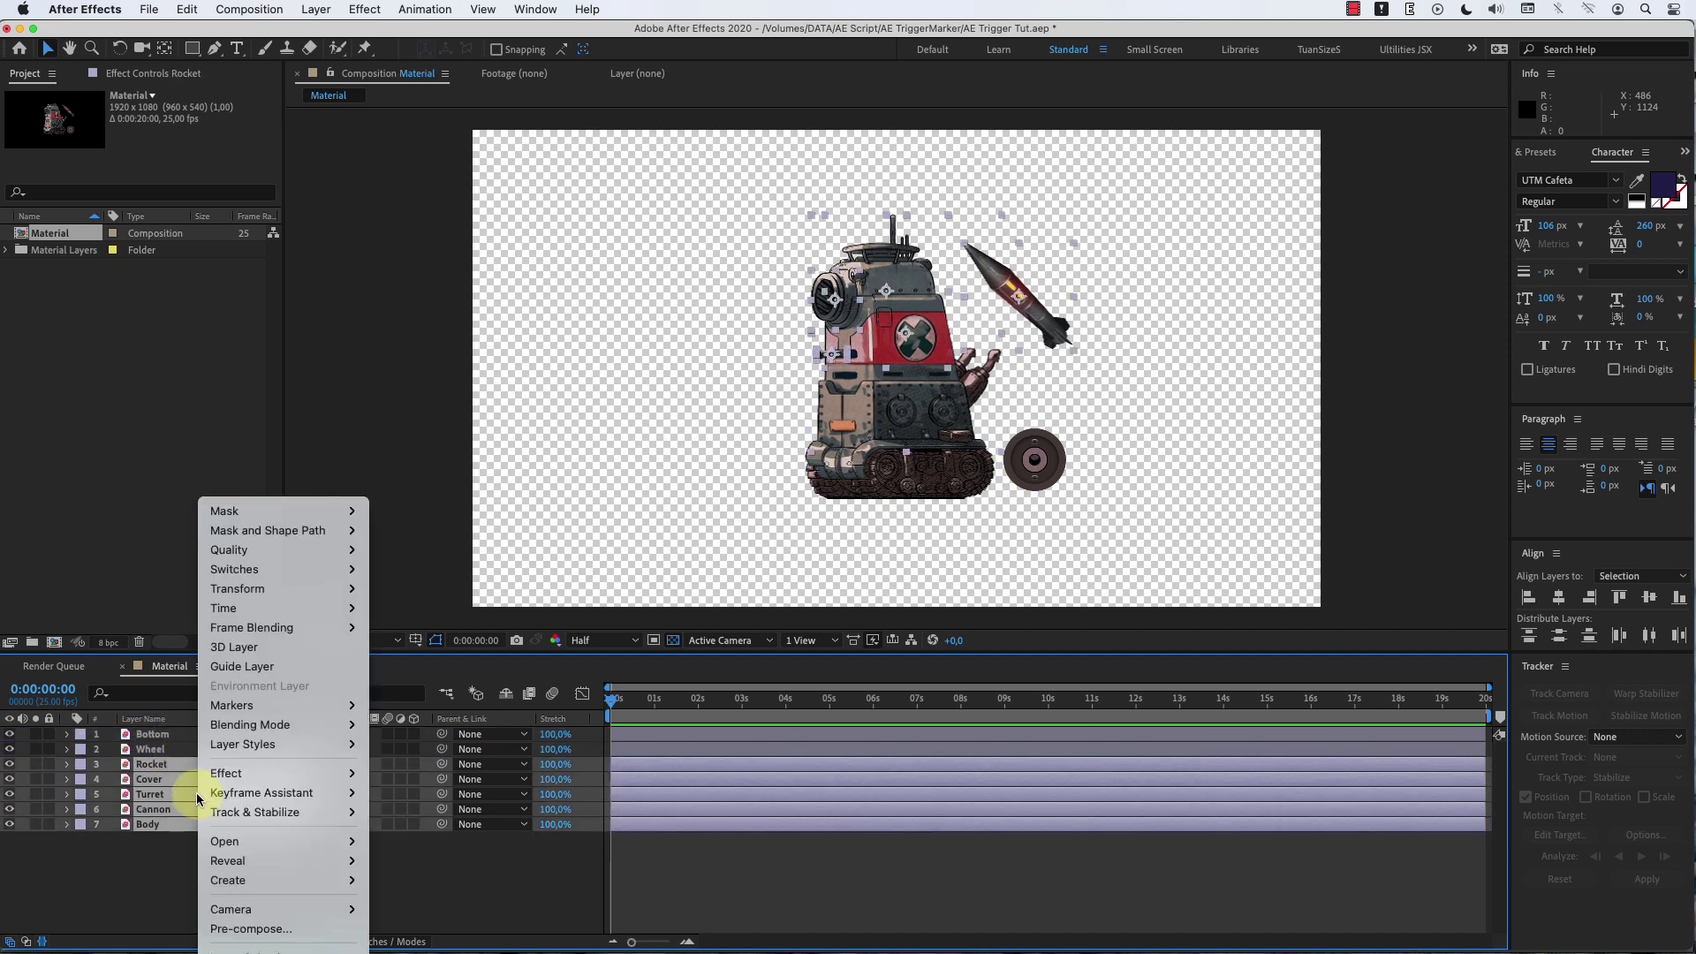
left_click(252, 929)
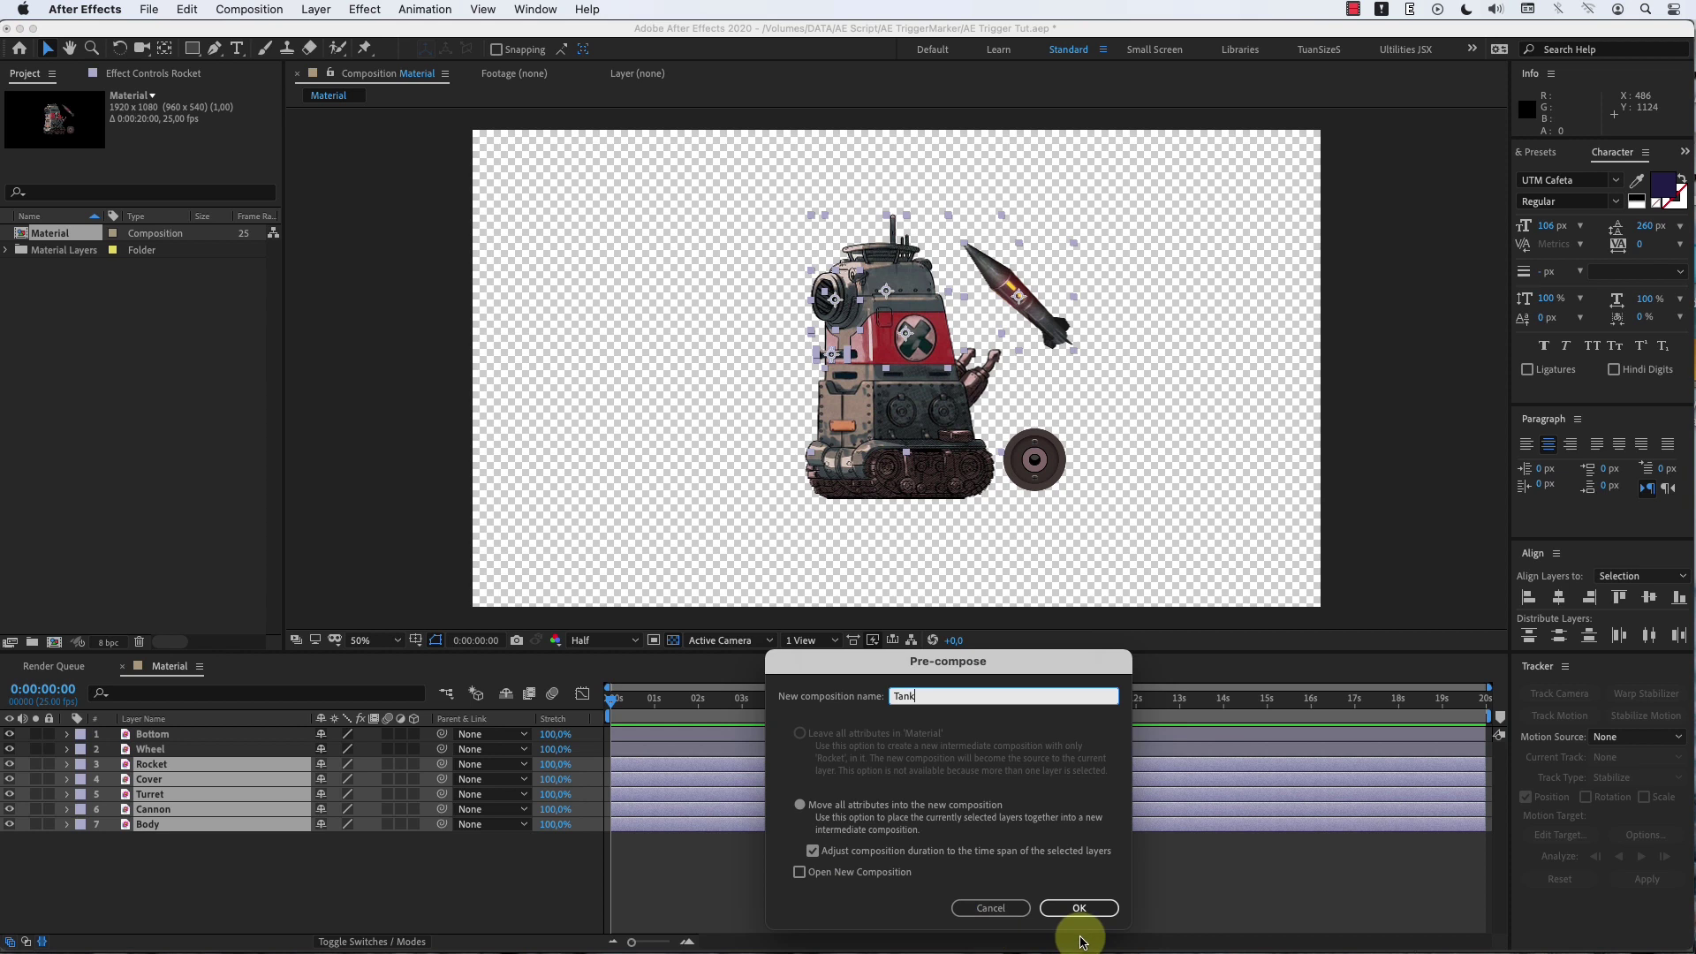
left_click(1078, 908)
Step: Open the Tank composition and select its Cannon layer
double_click(689, 765)
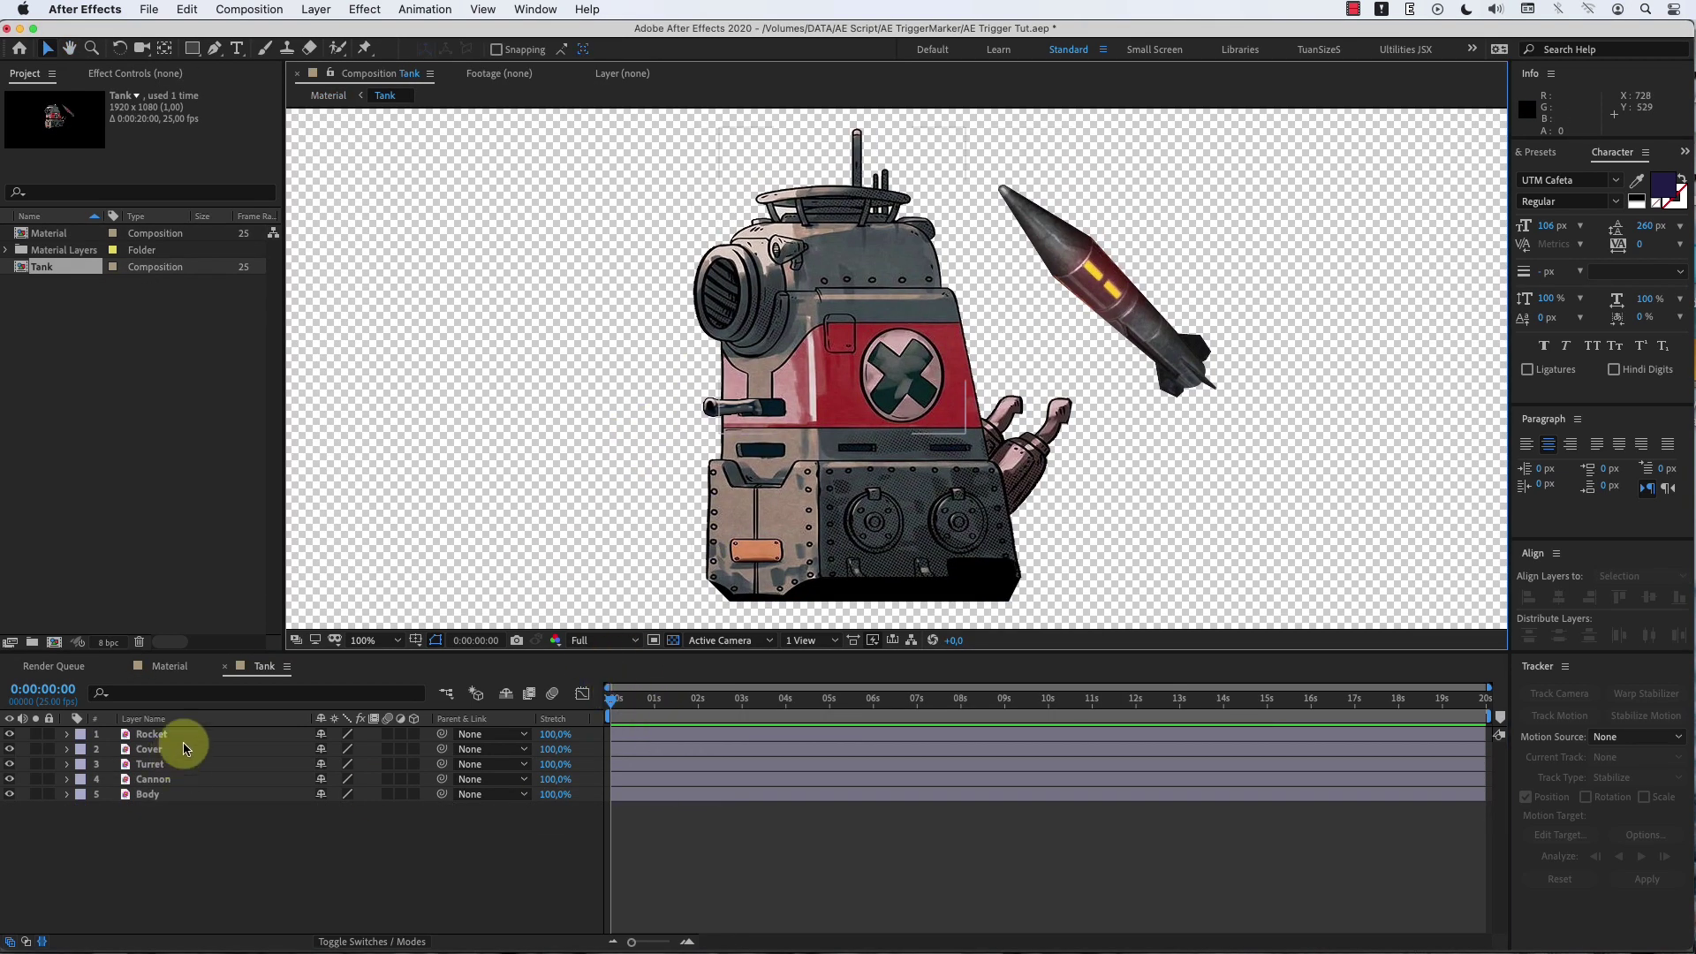
left_click(184, 737)
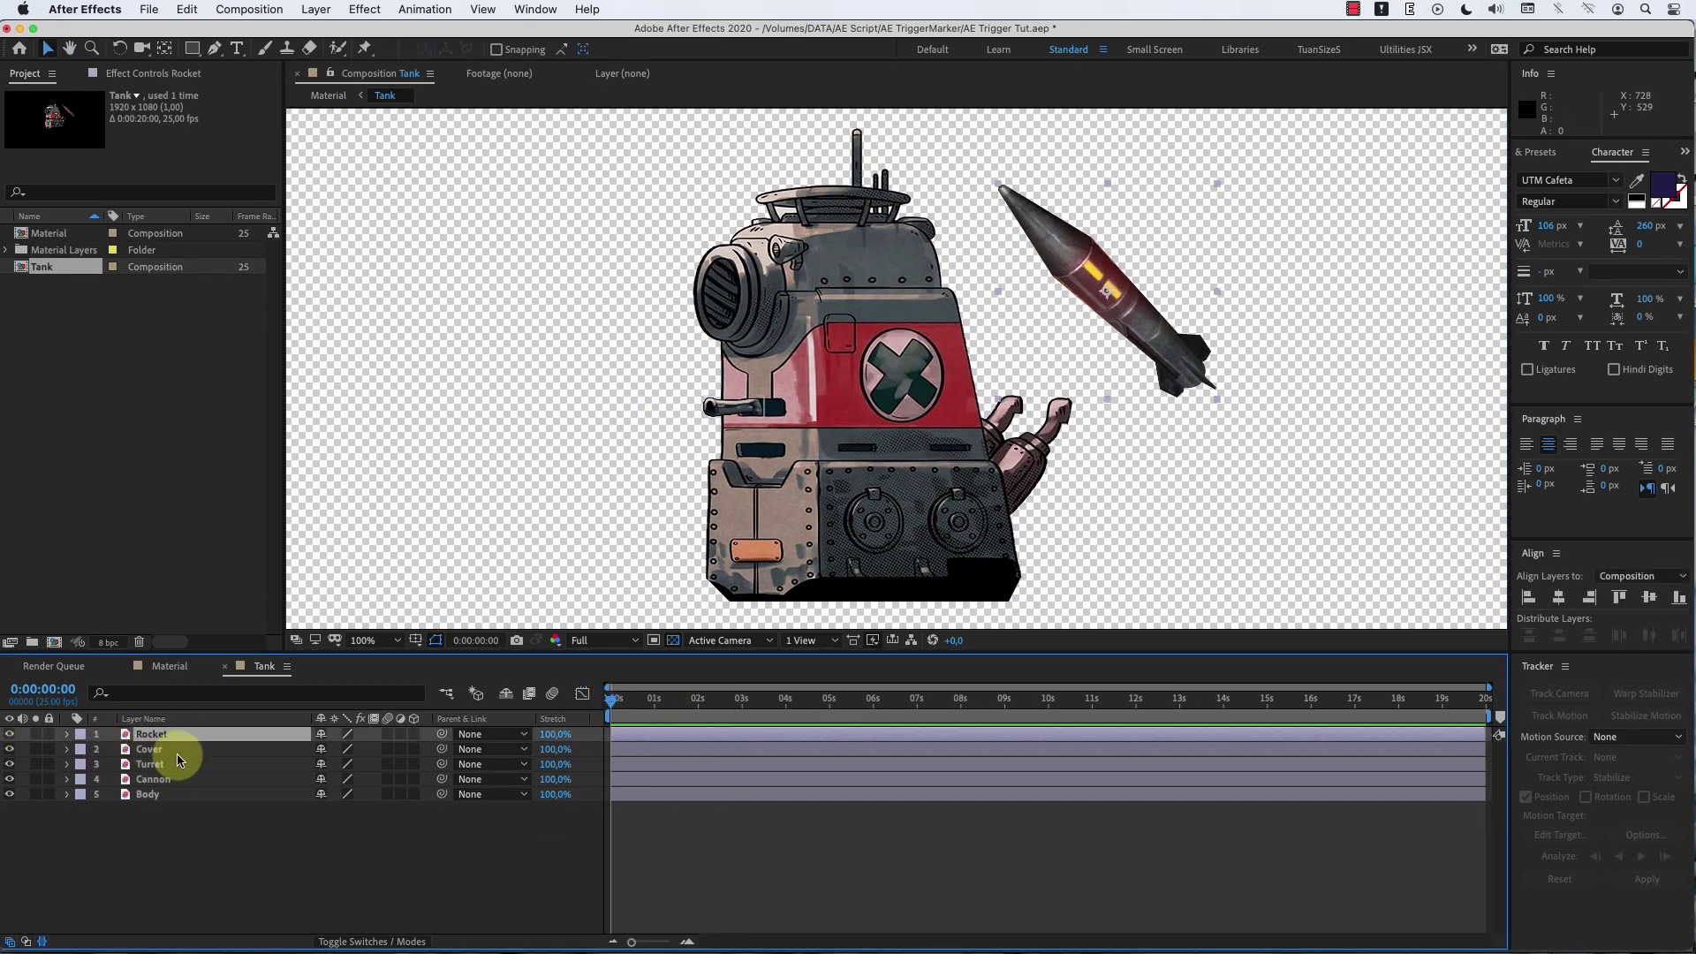
left_click(177, 793)
left_click(180, 779)
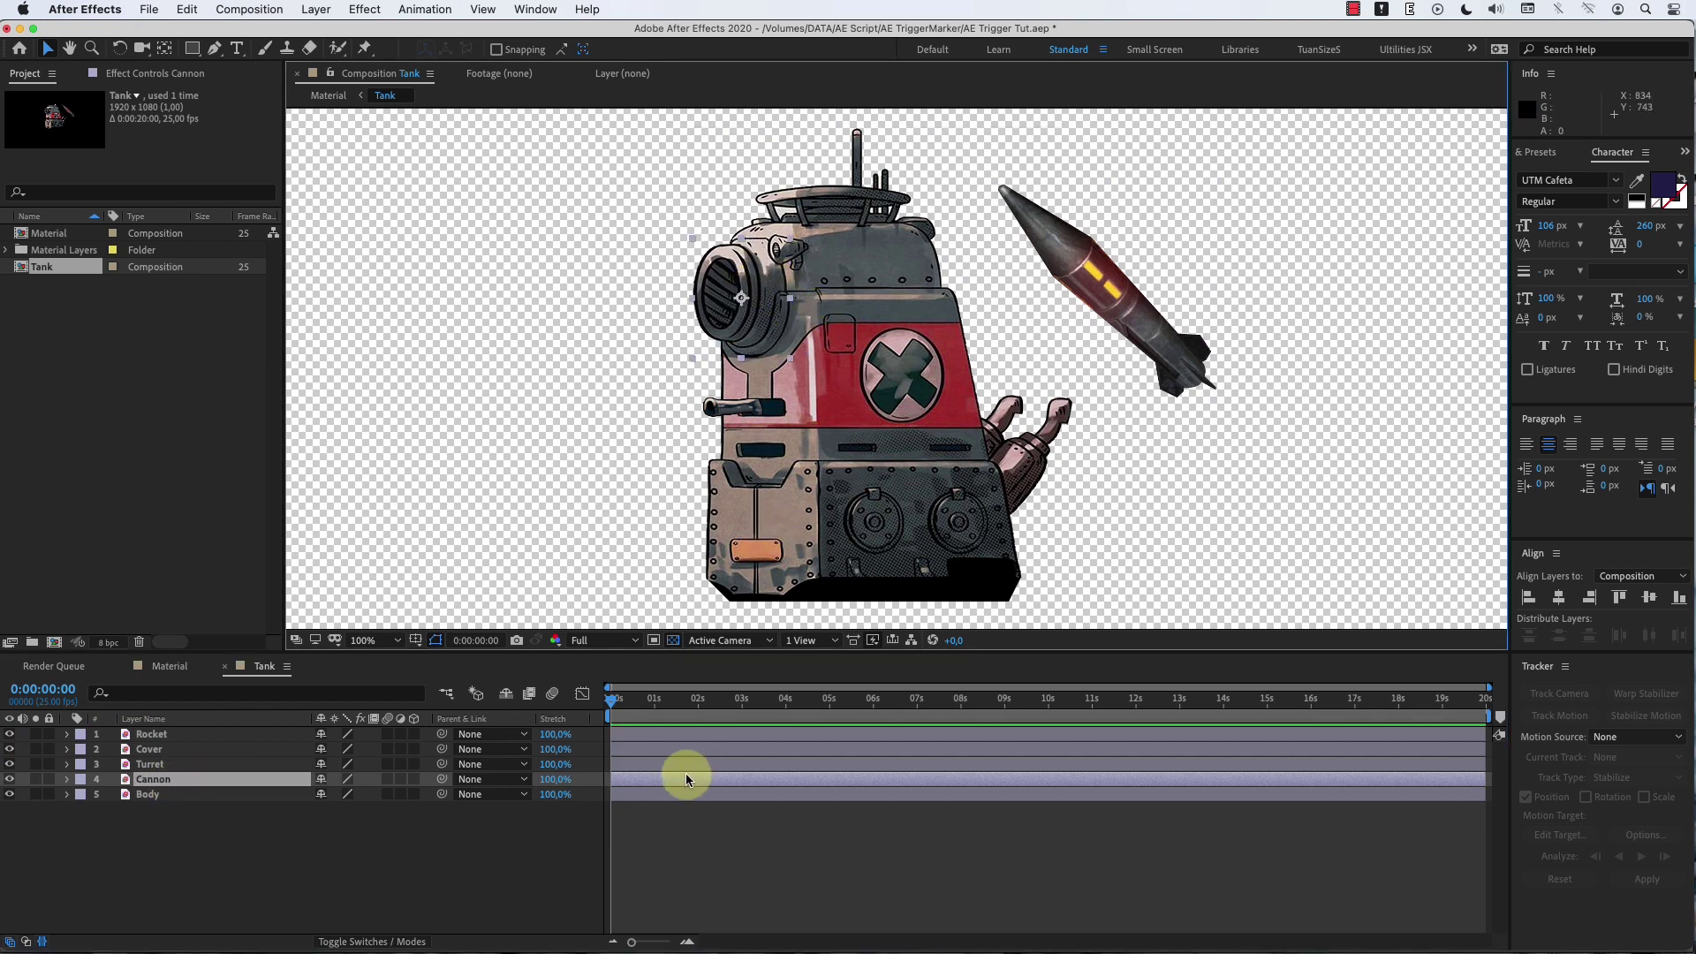
Step: Add Position keyframes to the Cannon layer at 0:00:02:00 and 0:00:03:00, keeping the cannon in its original place
key("p")
left_click(659, 702)
key("equal")
key("equal")
key("equal")
left_click_drag(808, 937, 751, 937)
key("minus")
key("minus")
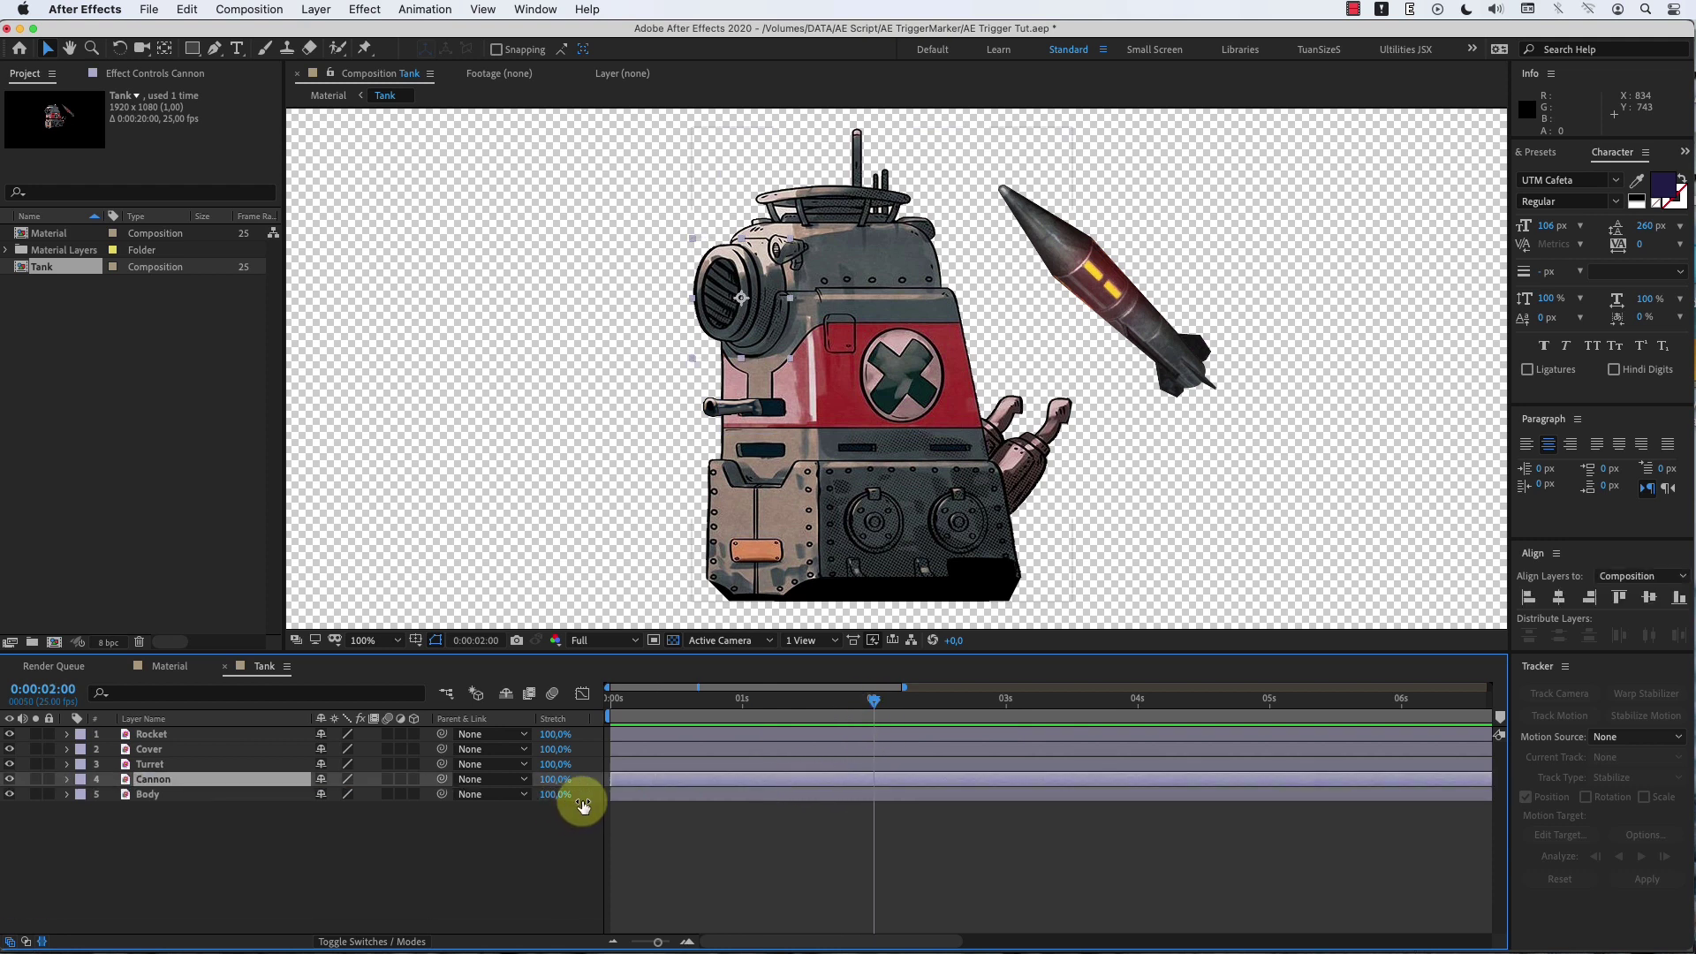
left_click(116, 795)
left_click_drag(873, 700, 1005, 700)
key("alt+shift+p")
Step: At 0:00:02:04, move the cannon horizontally into the tank to position 854.5, 384.0 and play back the recoil
left_click(906, 702)
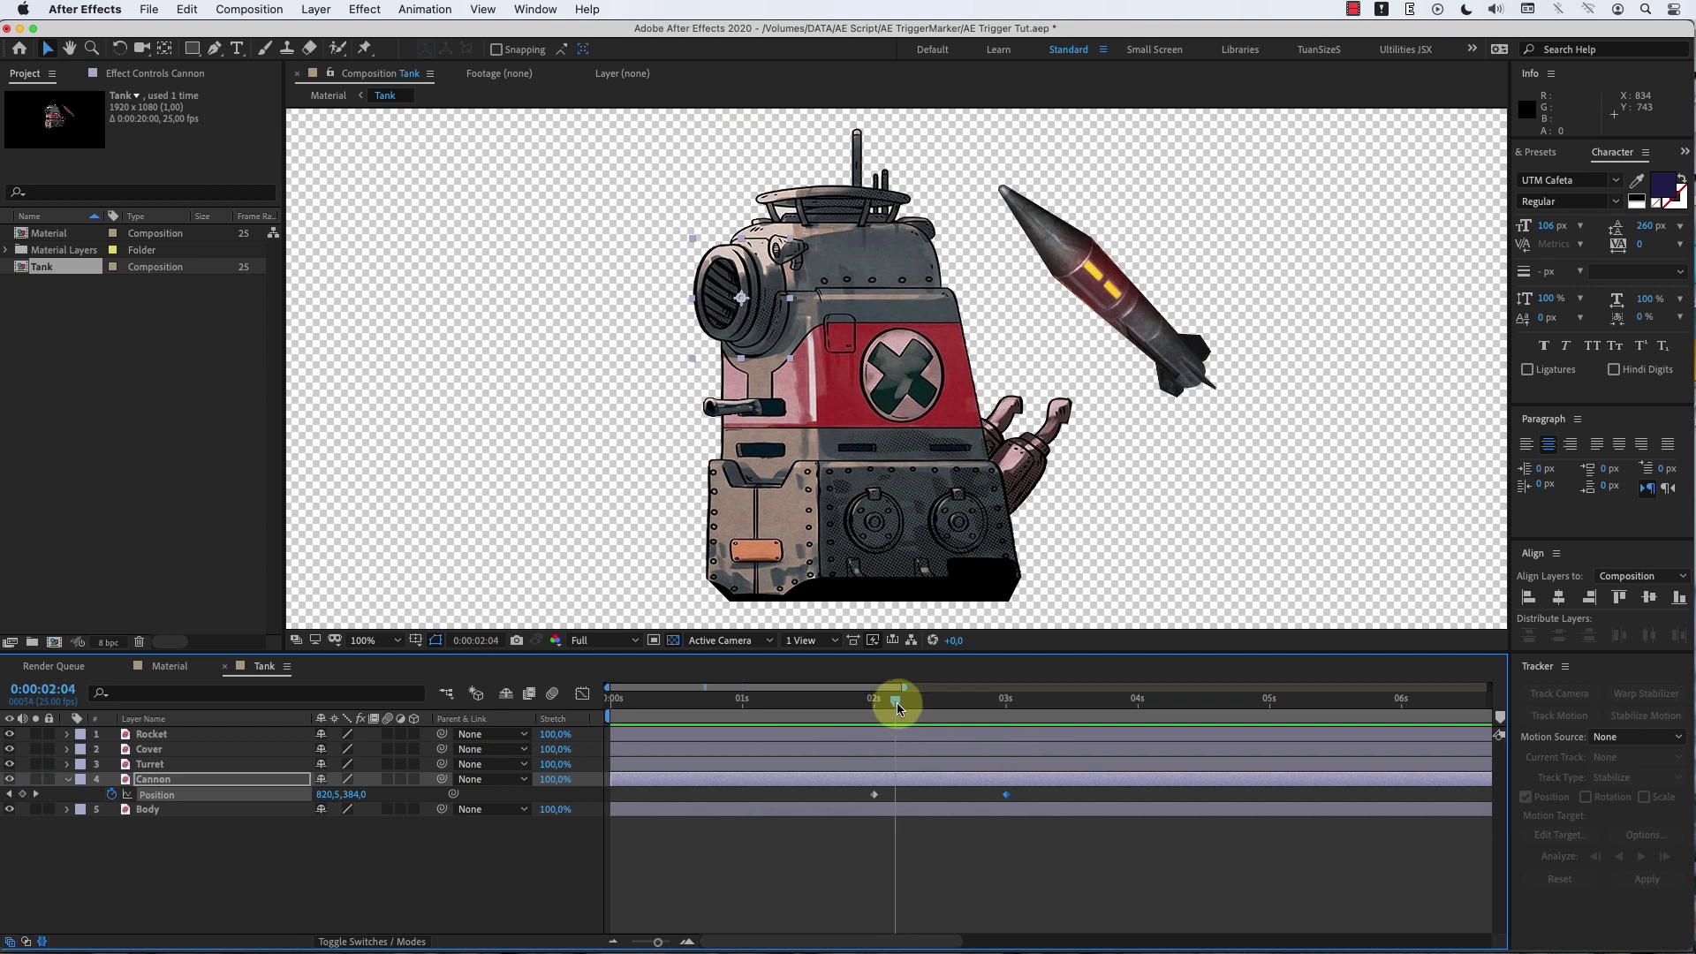
left_click_drag(732, 326, 762, 327)
left_click(856, 880)
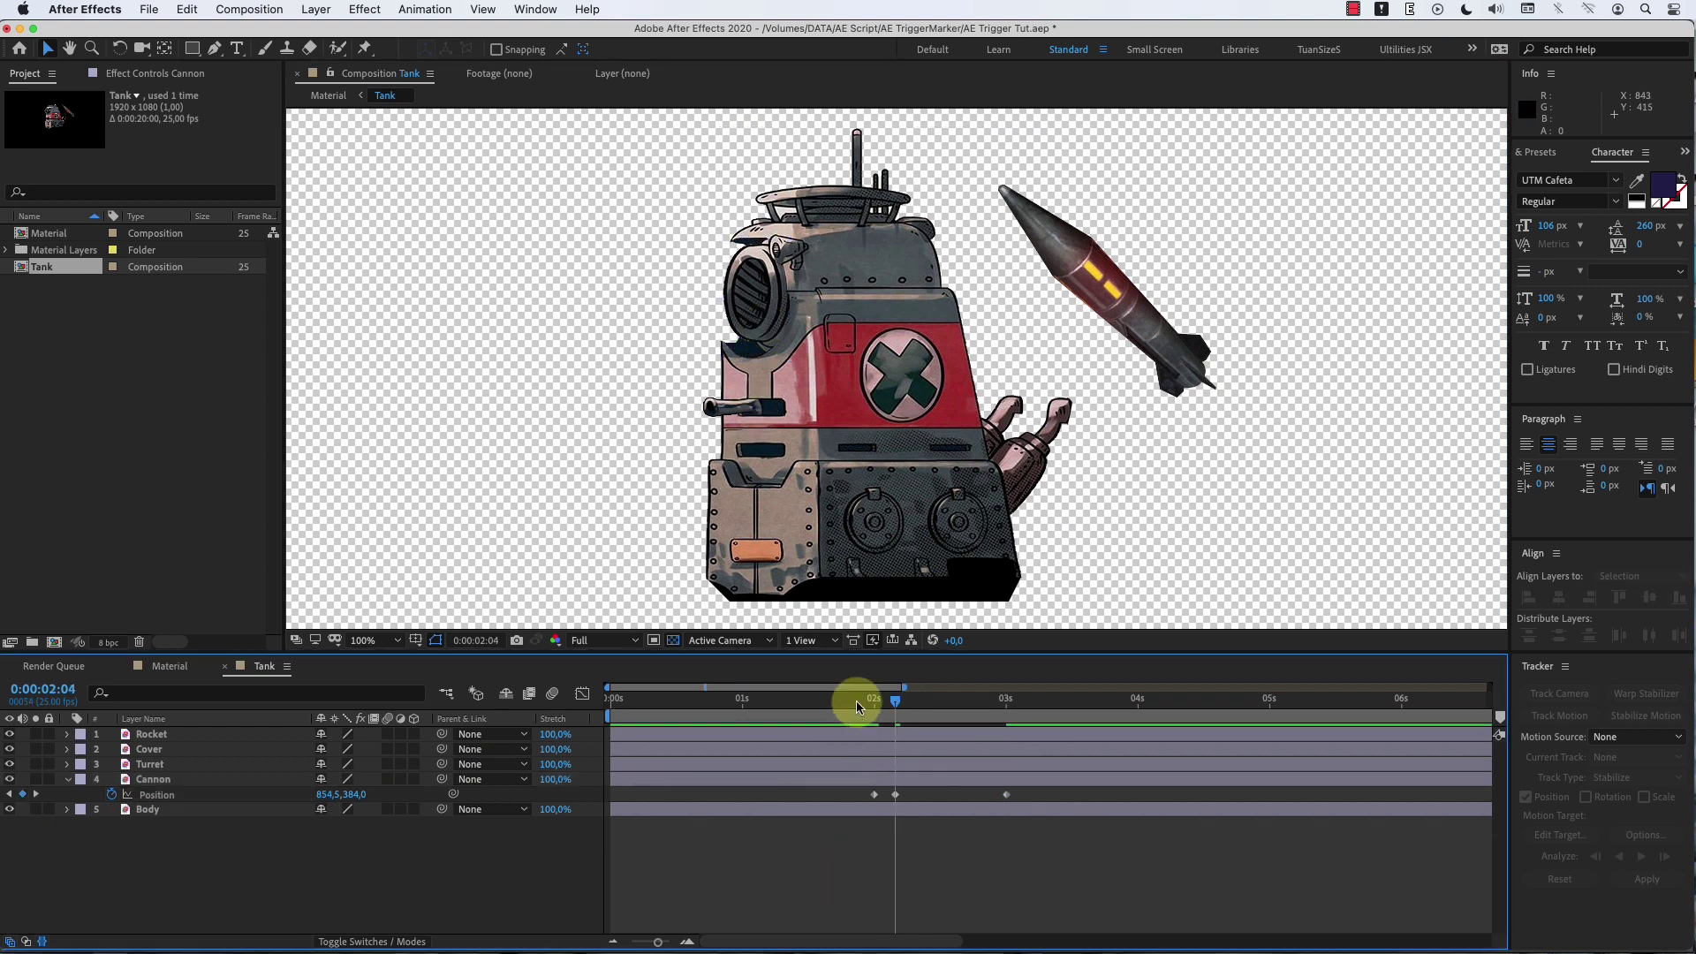
key("space")
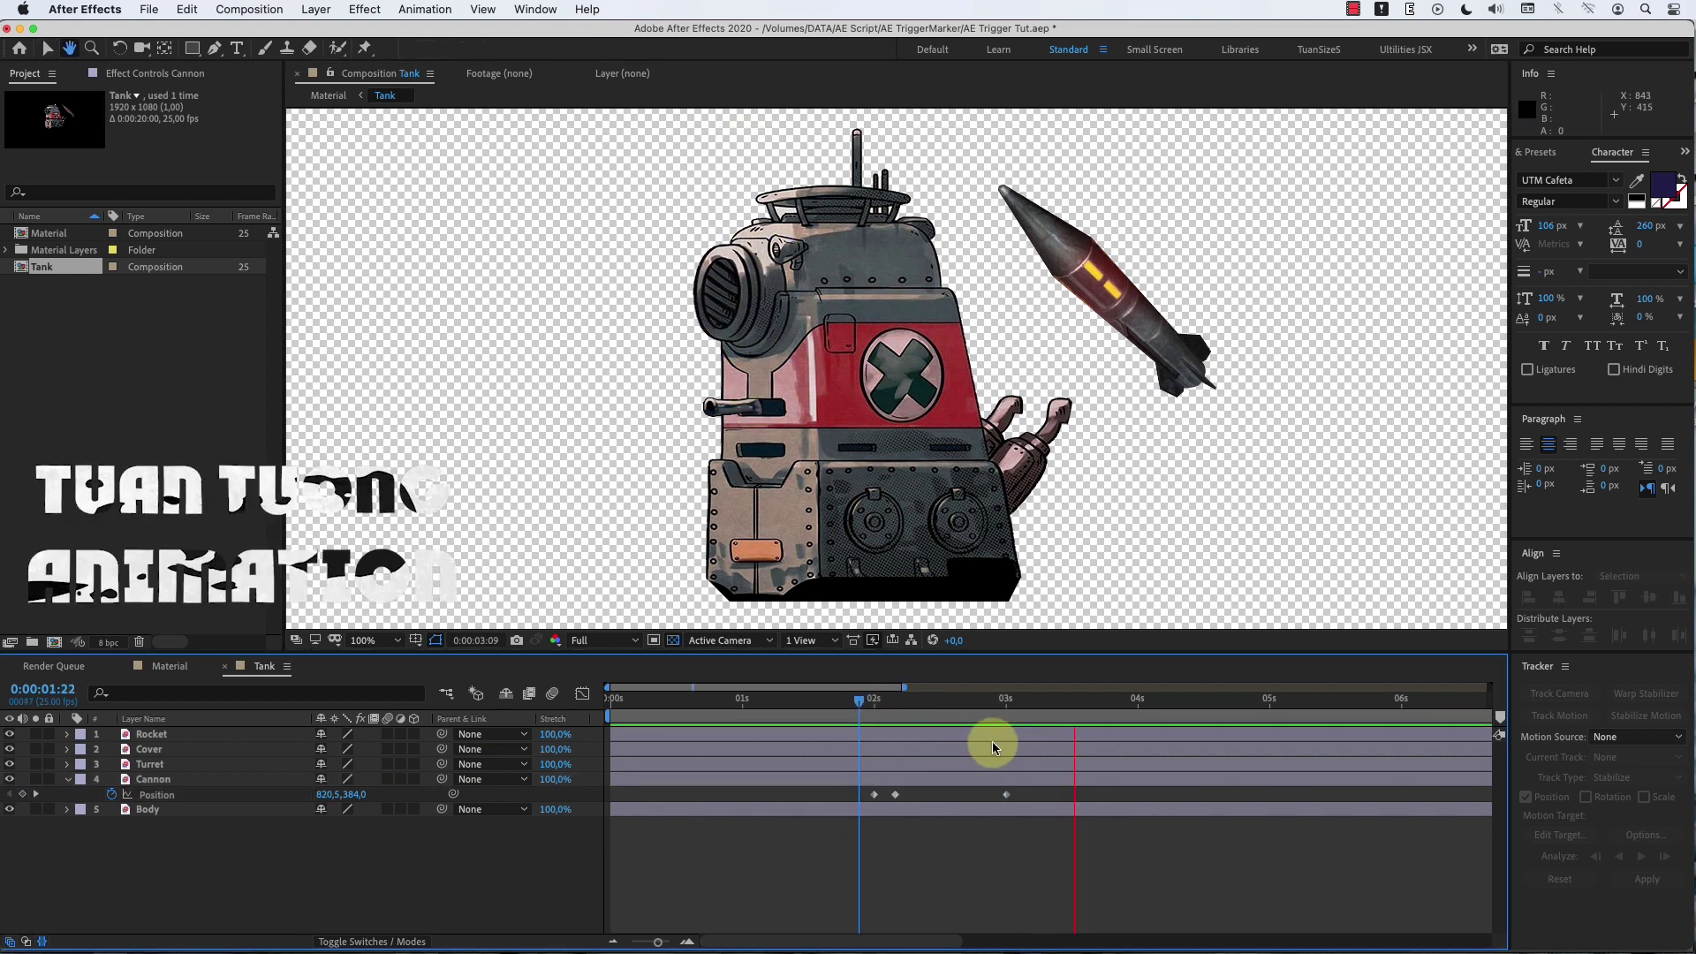
left_click(846, 702)
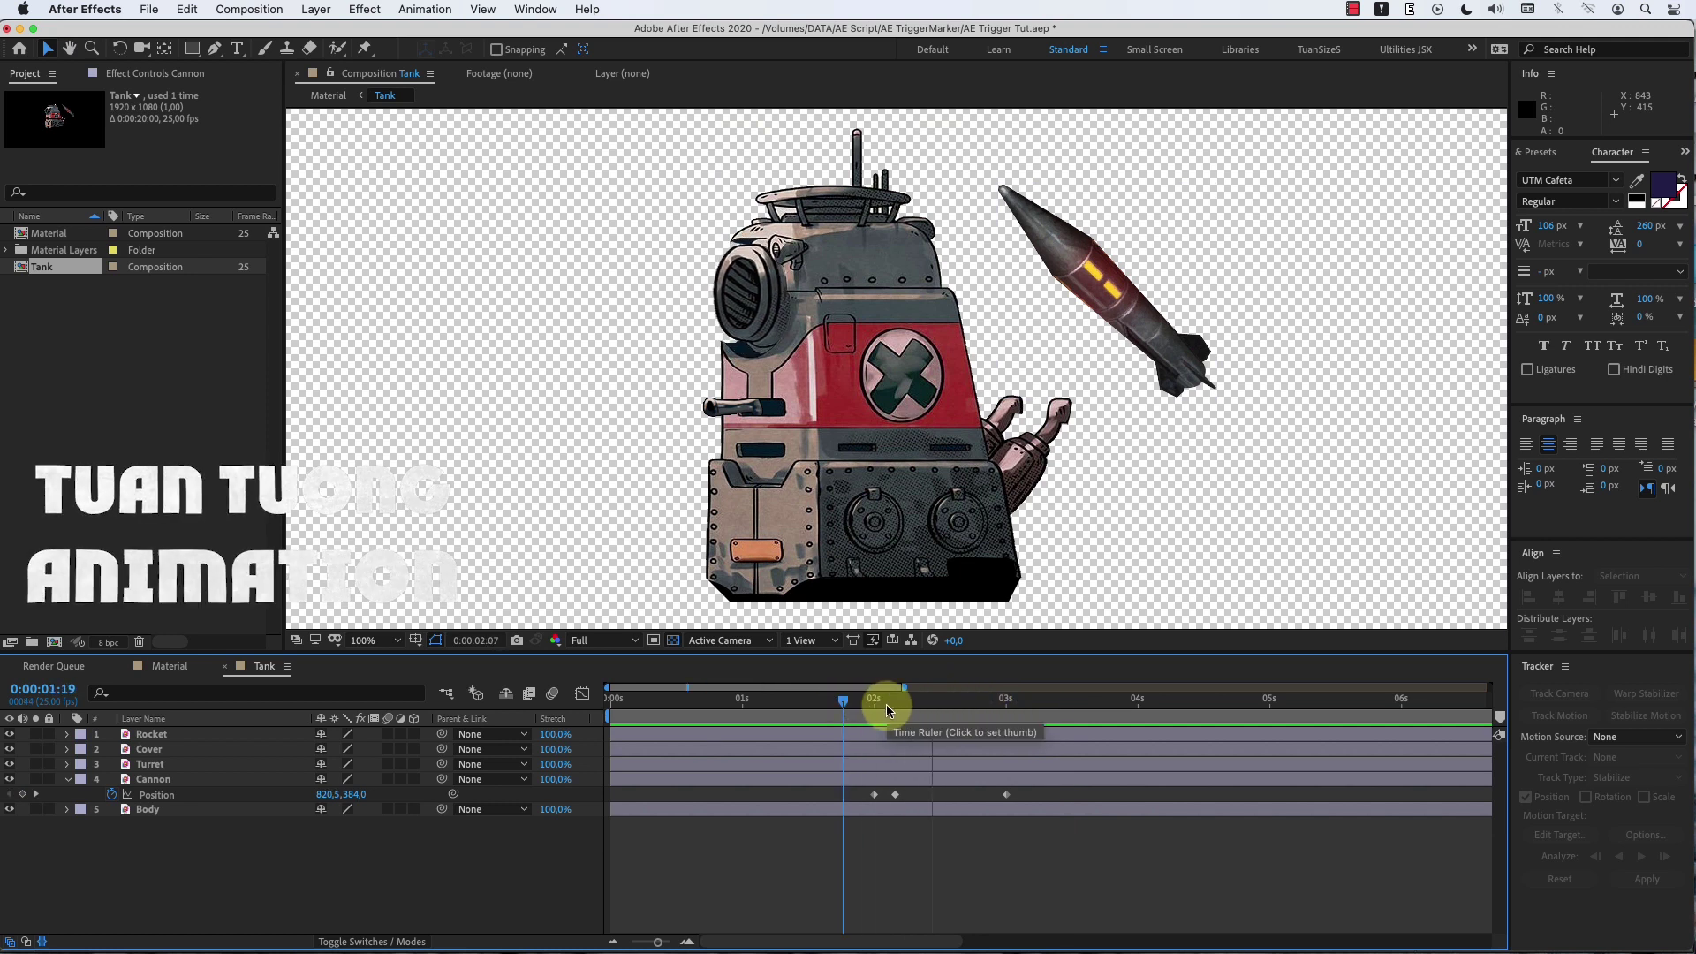
Step: Place the playhead at 0:00:02:00 and add a new null object layer named Markers
key("k")
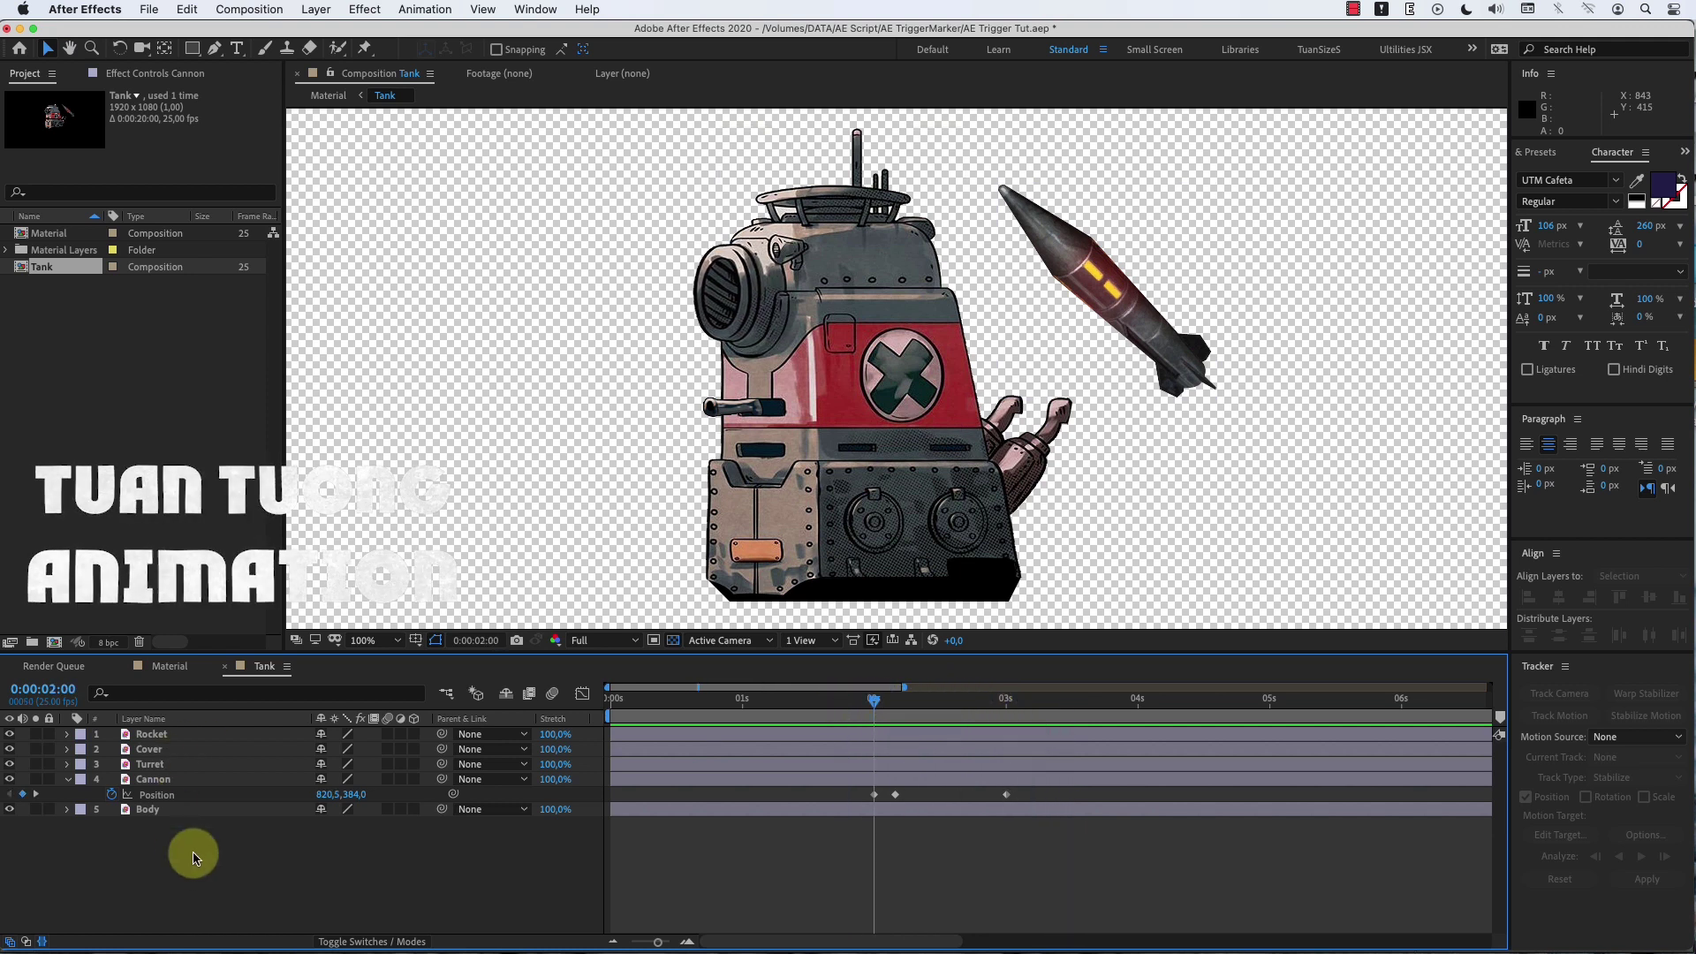
left_click(307, 11)
mouse_move(397, 34)
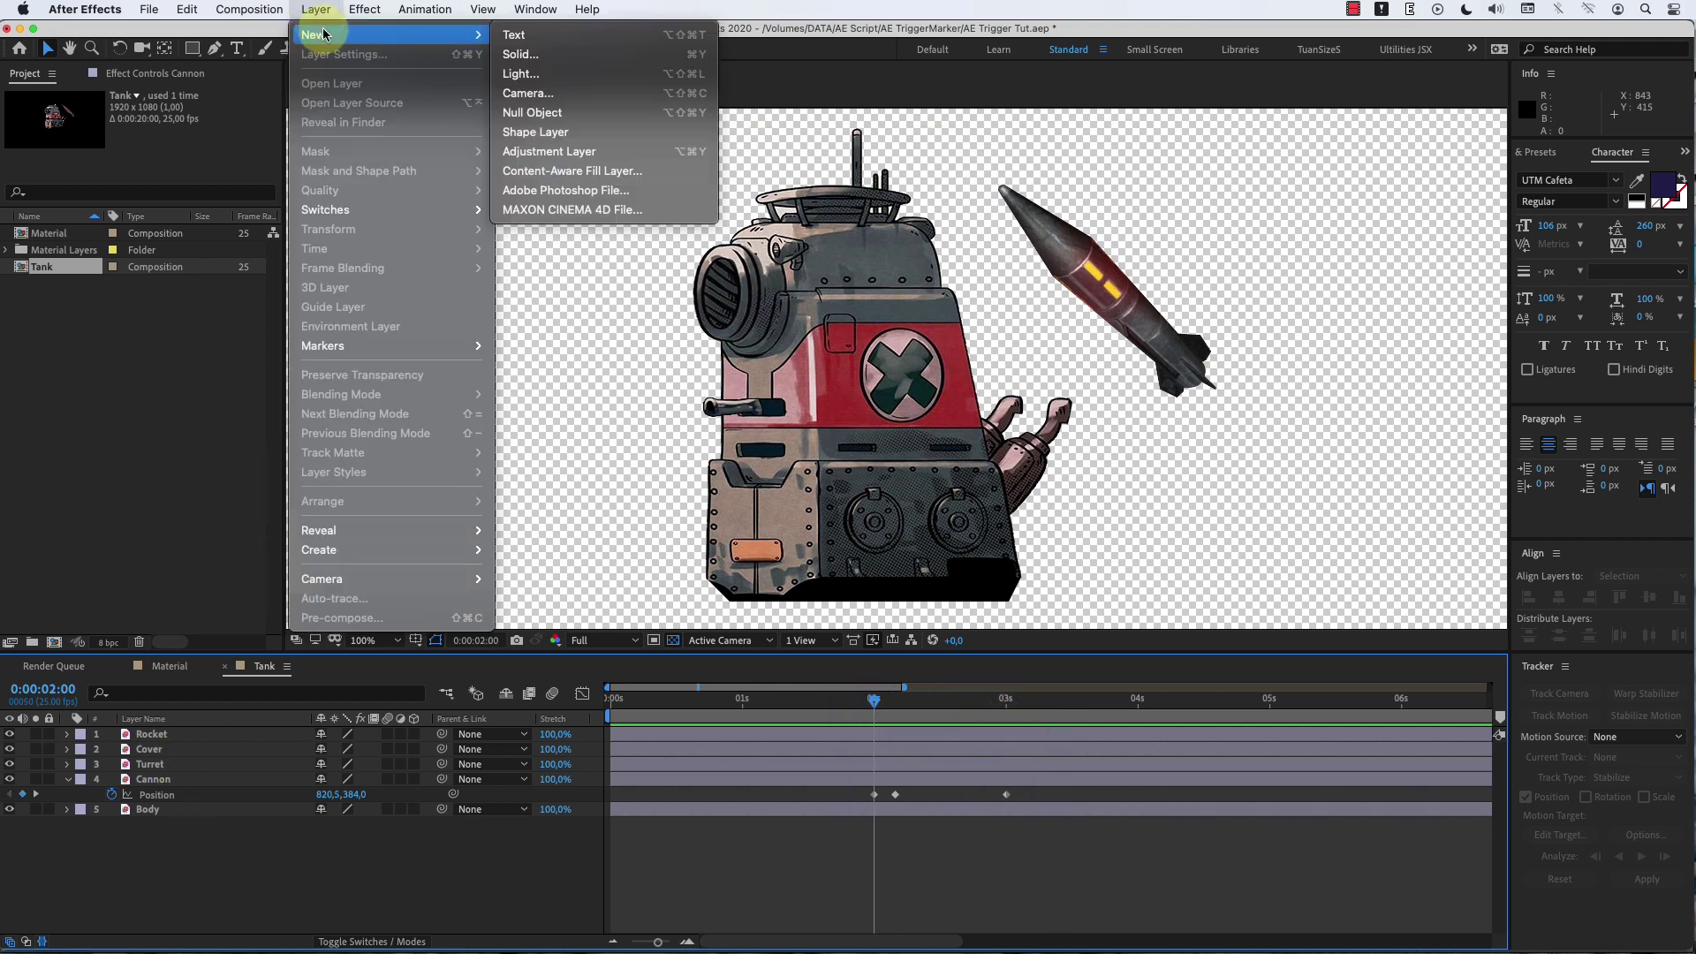
left_click(559, 114)
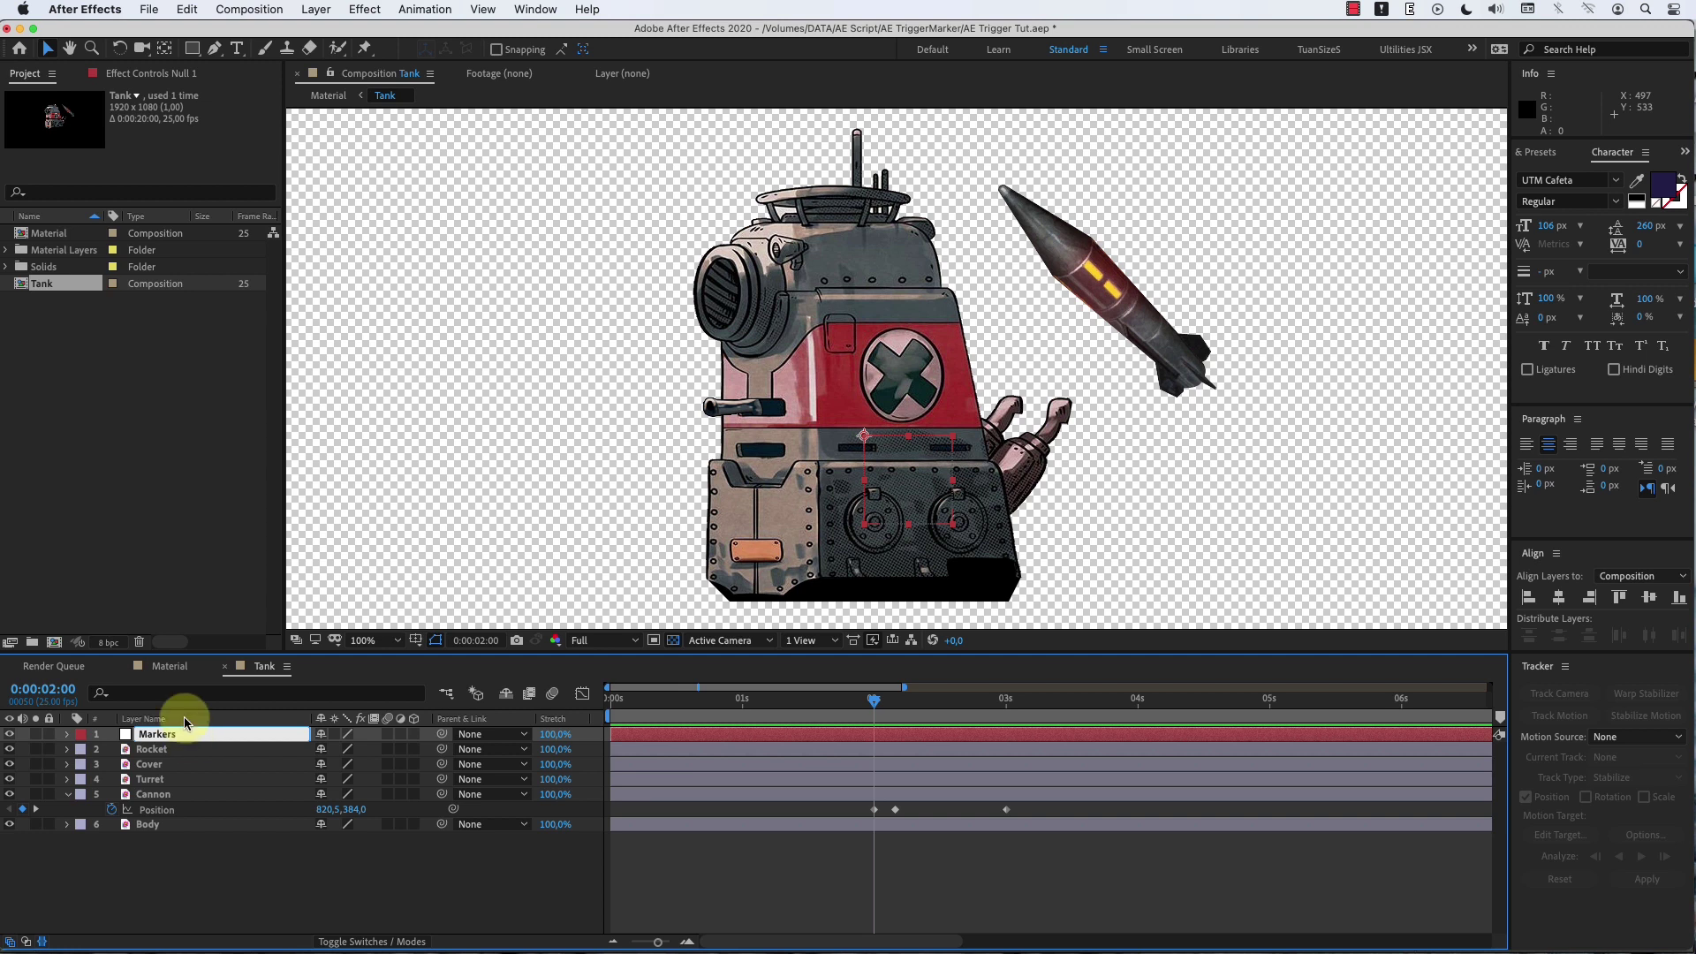
left_click(212, 875)
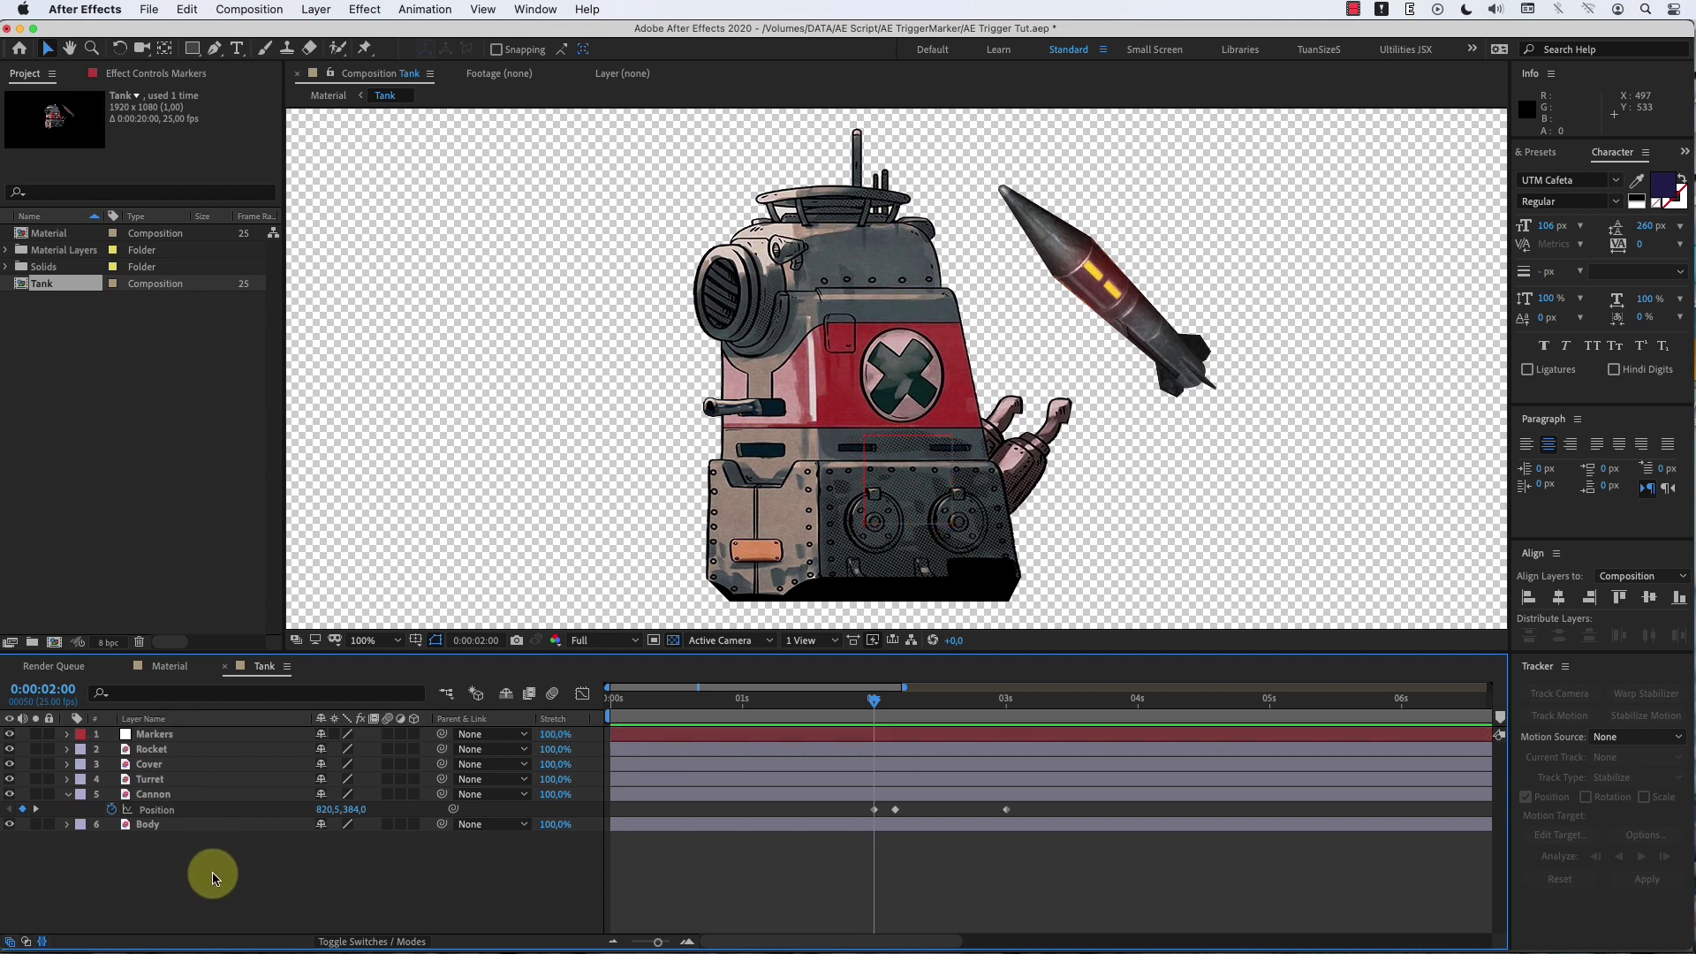
Step: Add a layer marker to the Markers null at 0:00:02:00, where the cannon recoil starts
left_click(231, 737)
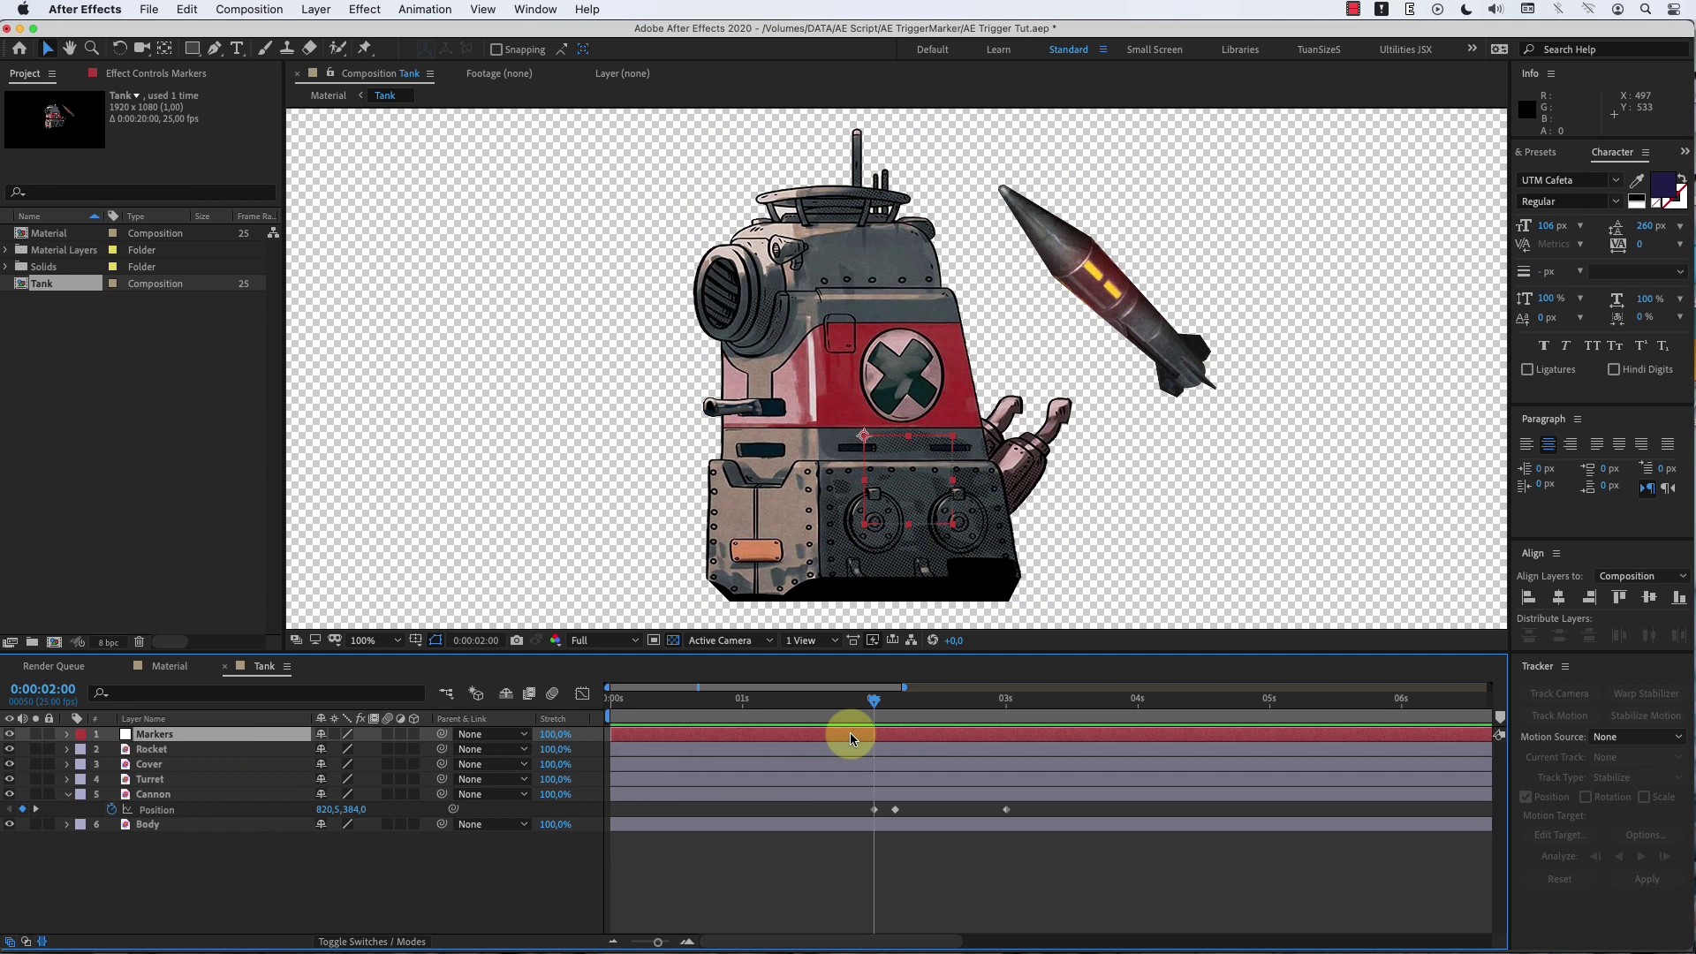
left_click(315, 9)
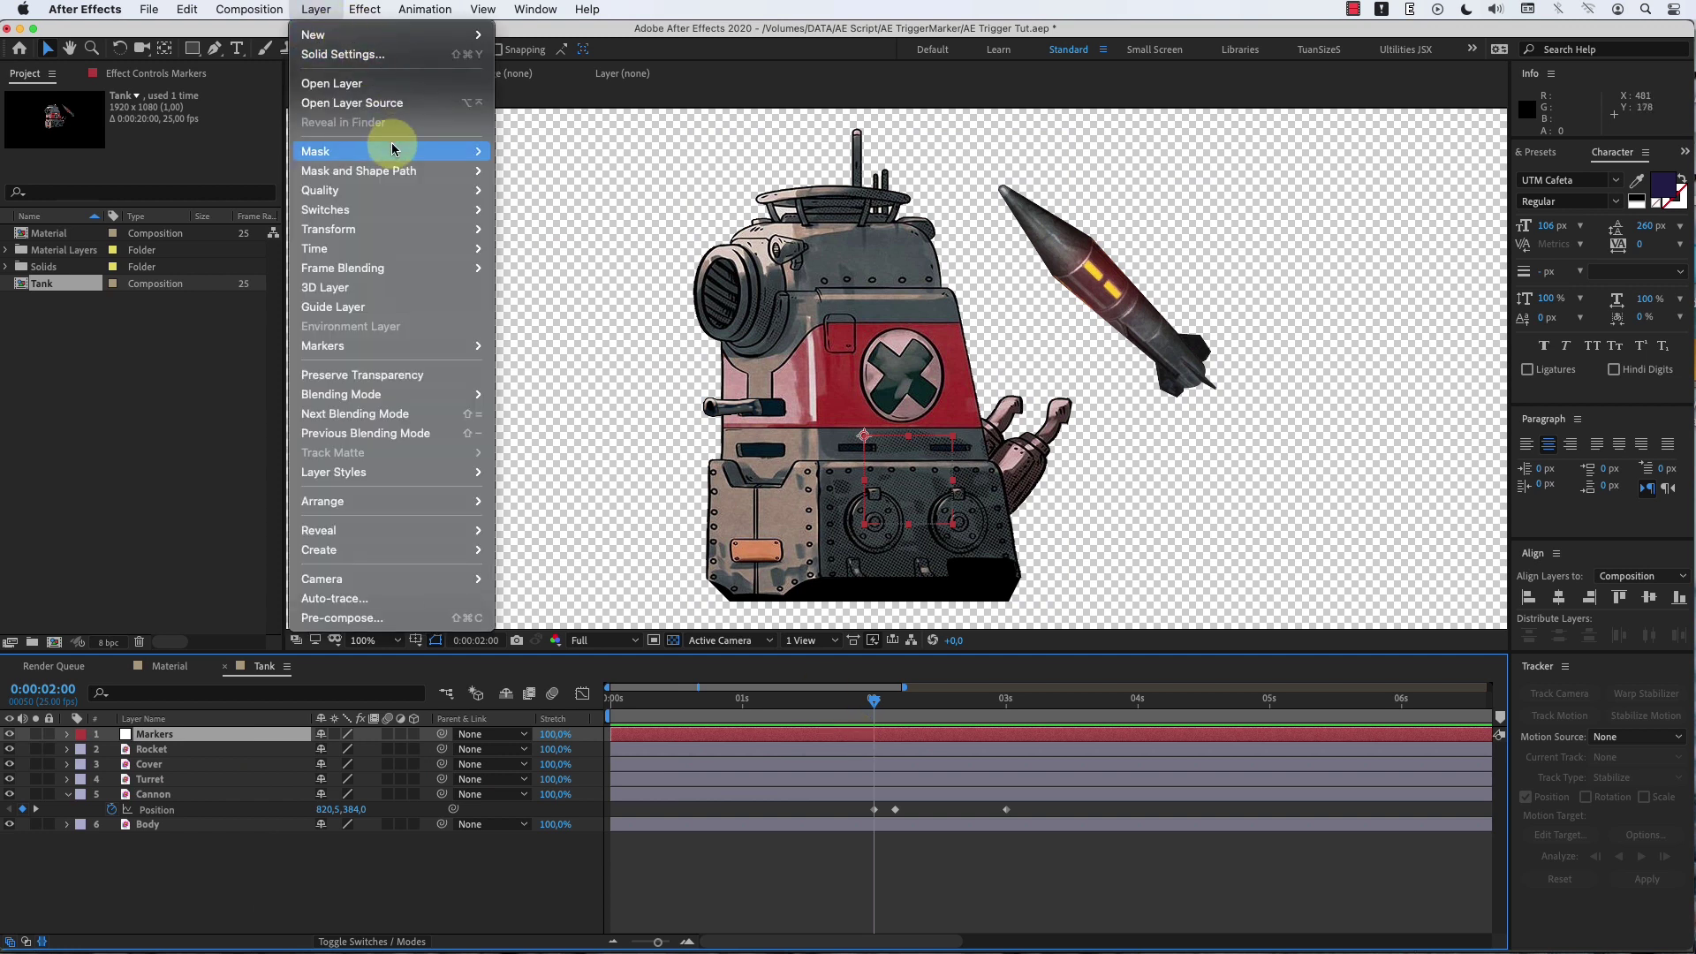
mouse_move(382, 273)
mouse_move(398, 345)
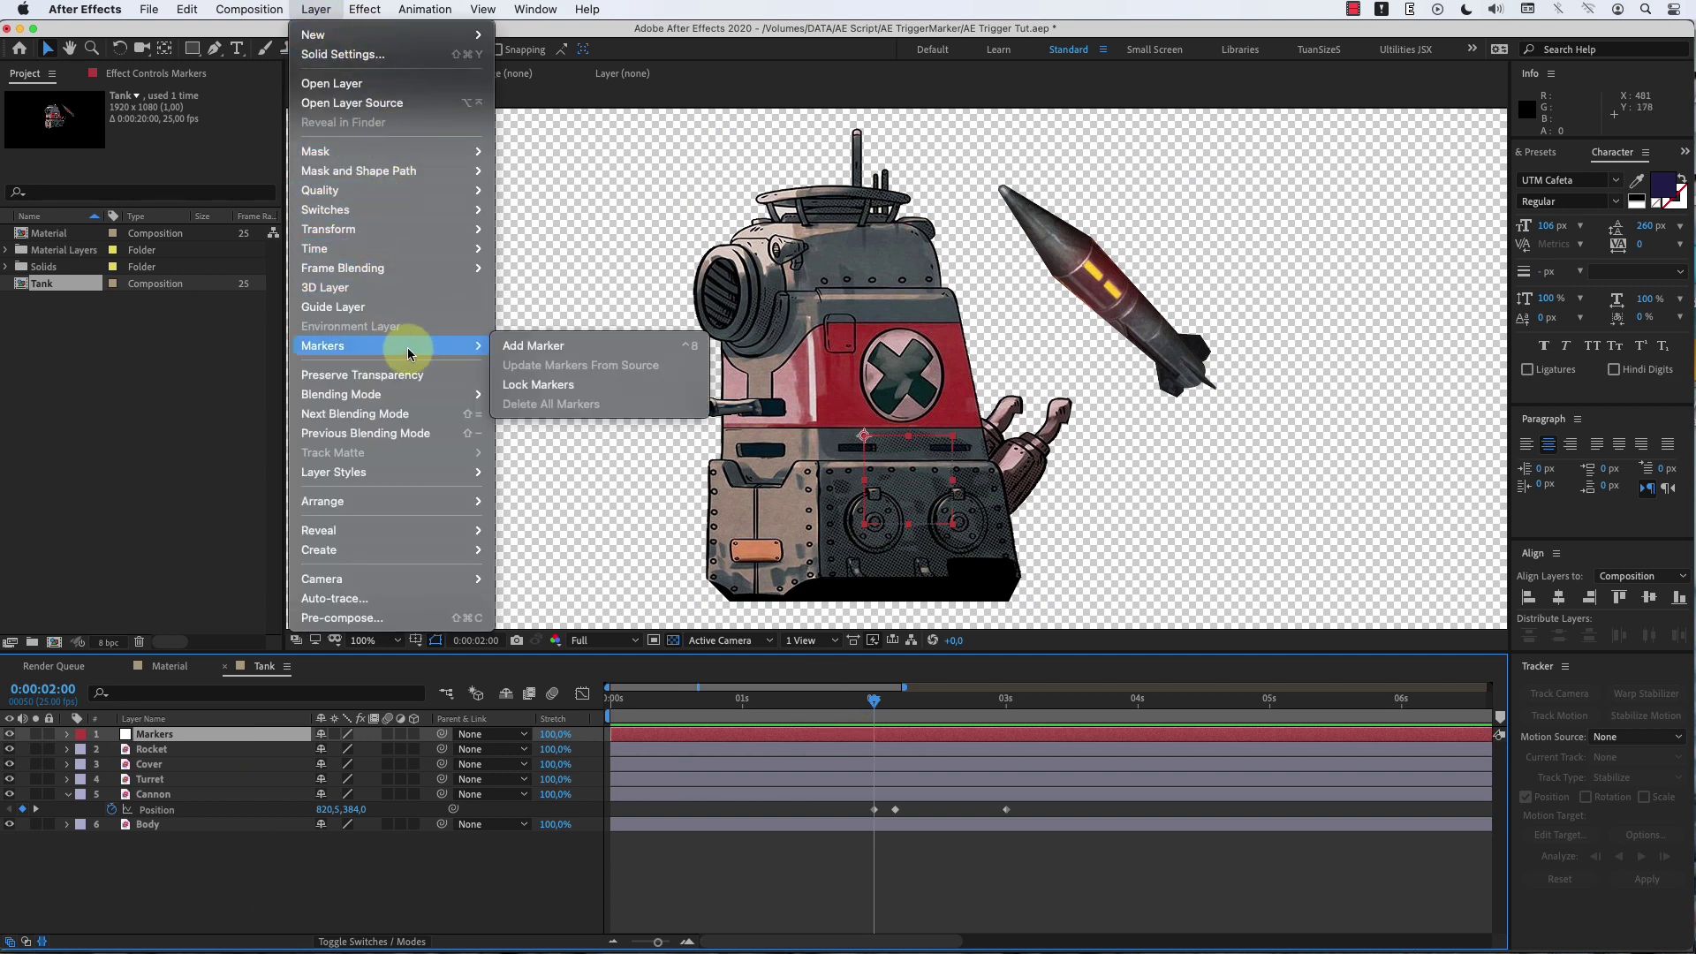
left_click(600, 347)
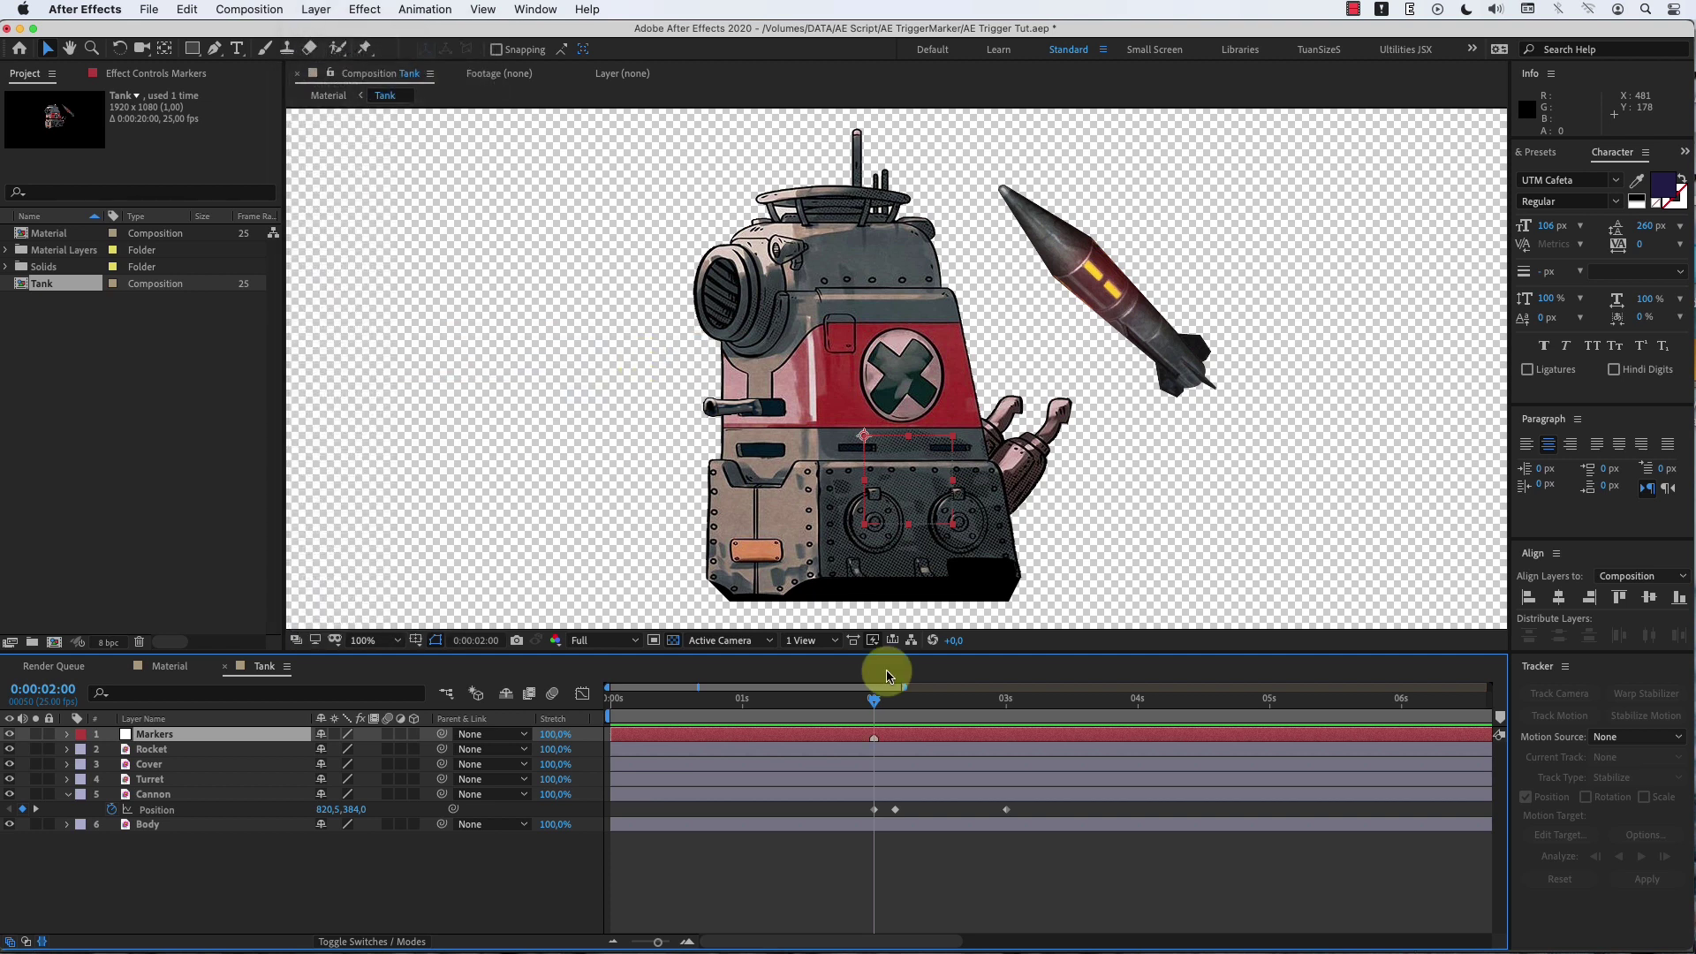
Step: Set the layer marker's comment to C and play back the cannon recoil from just before the marker
double_click(876, 740)
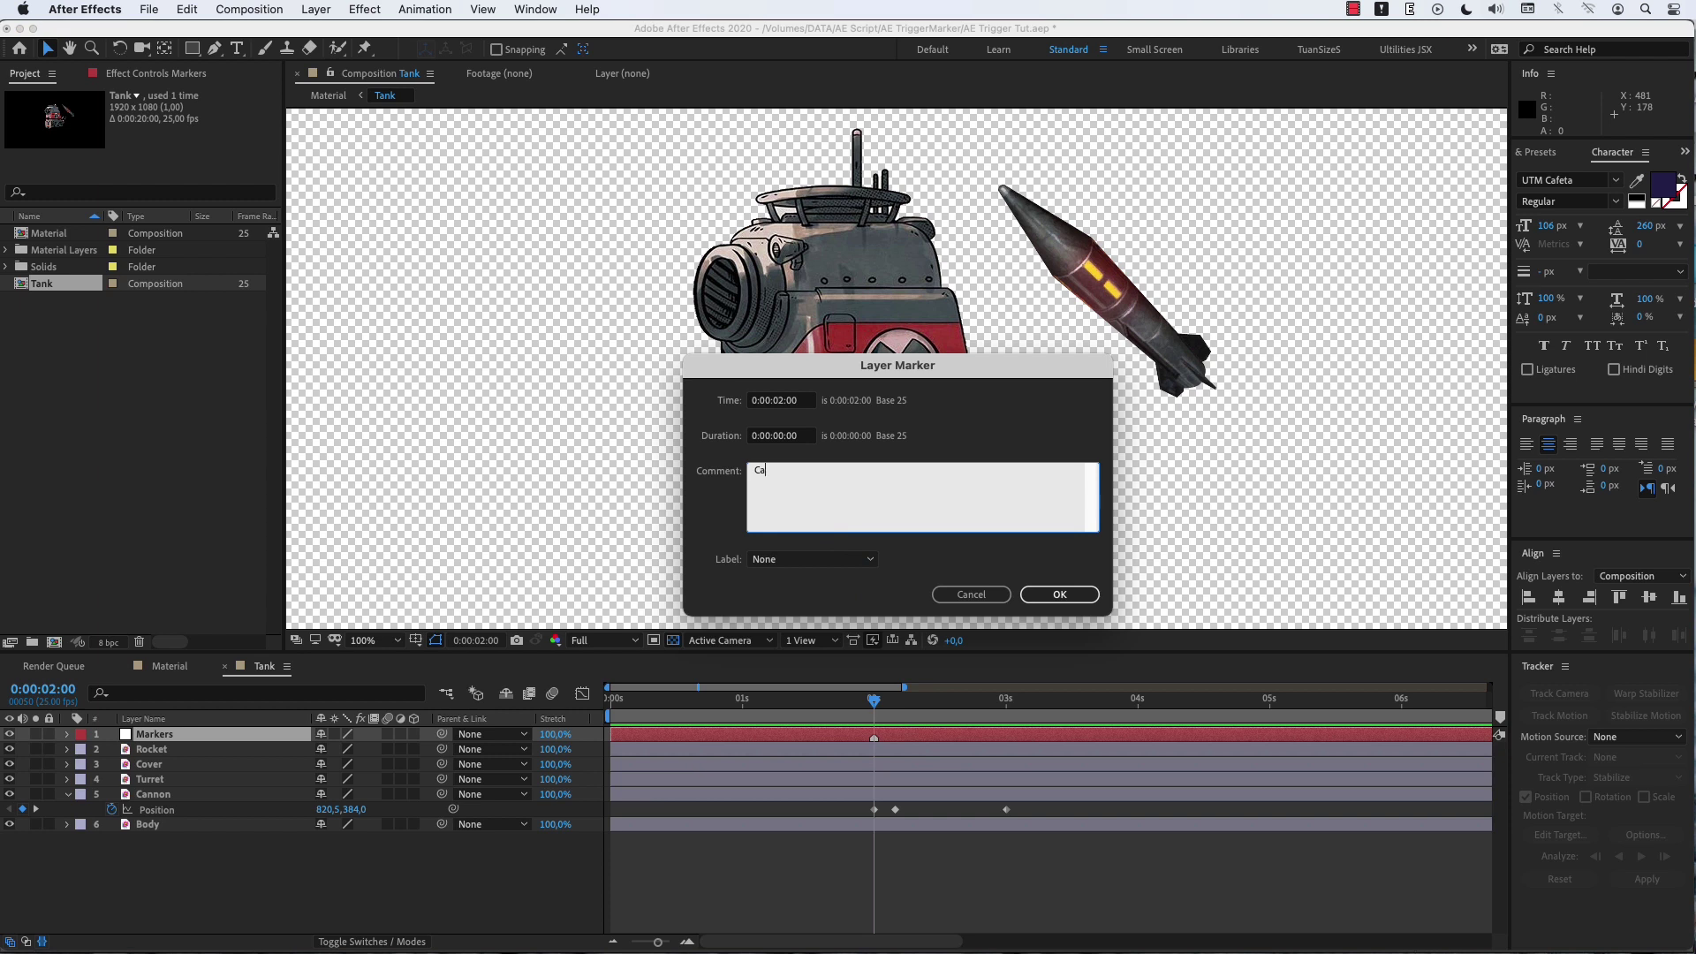
left_click(1042, 597)
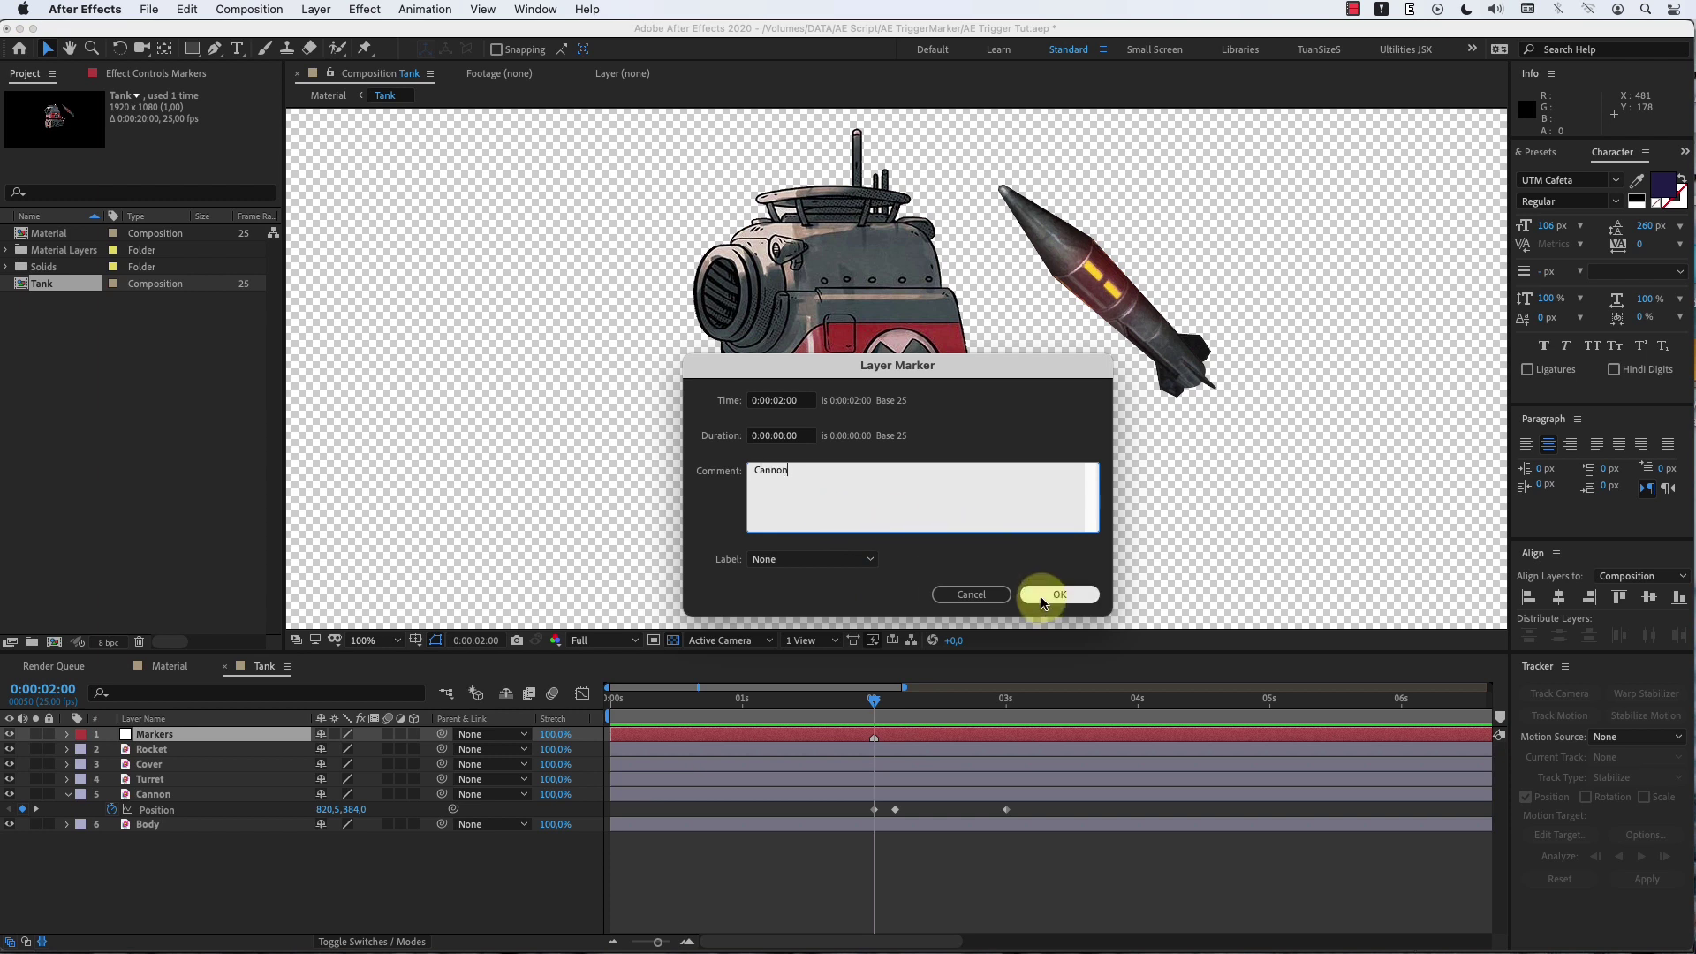
double_click(769, 479)
type("C")
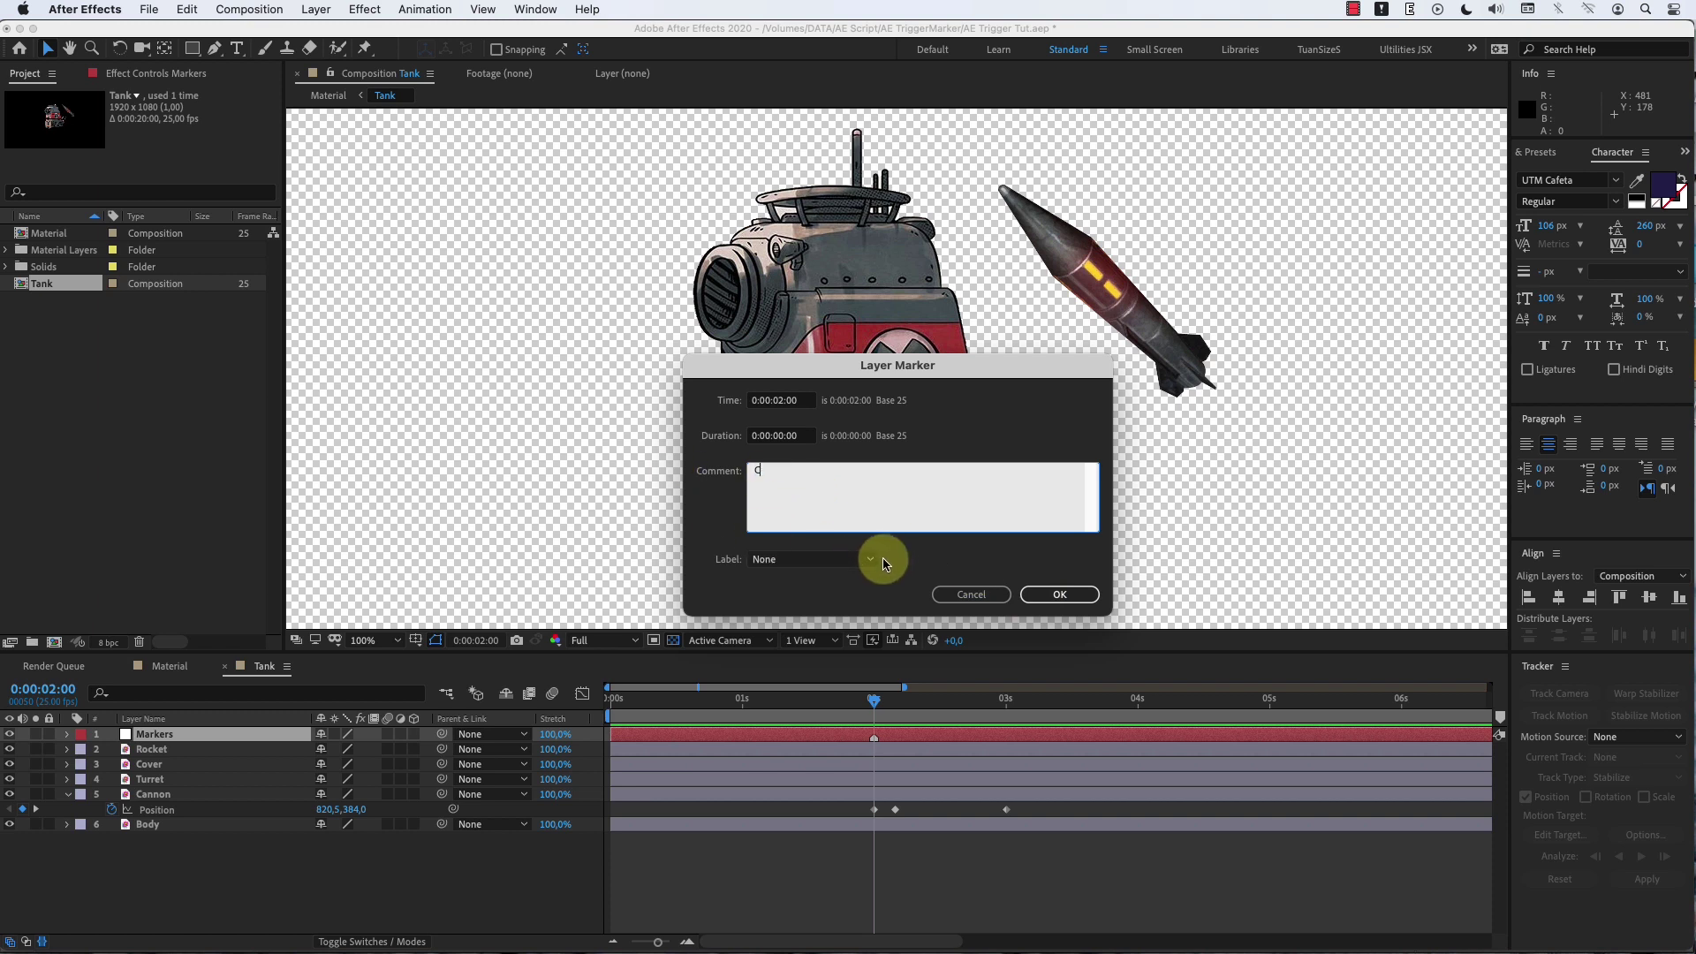
left_click(1047, 585)
left_click(962, 866)
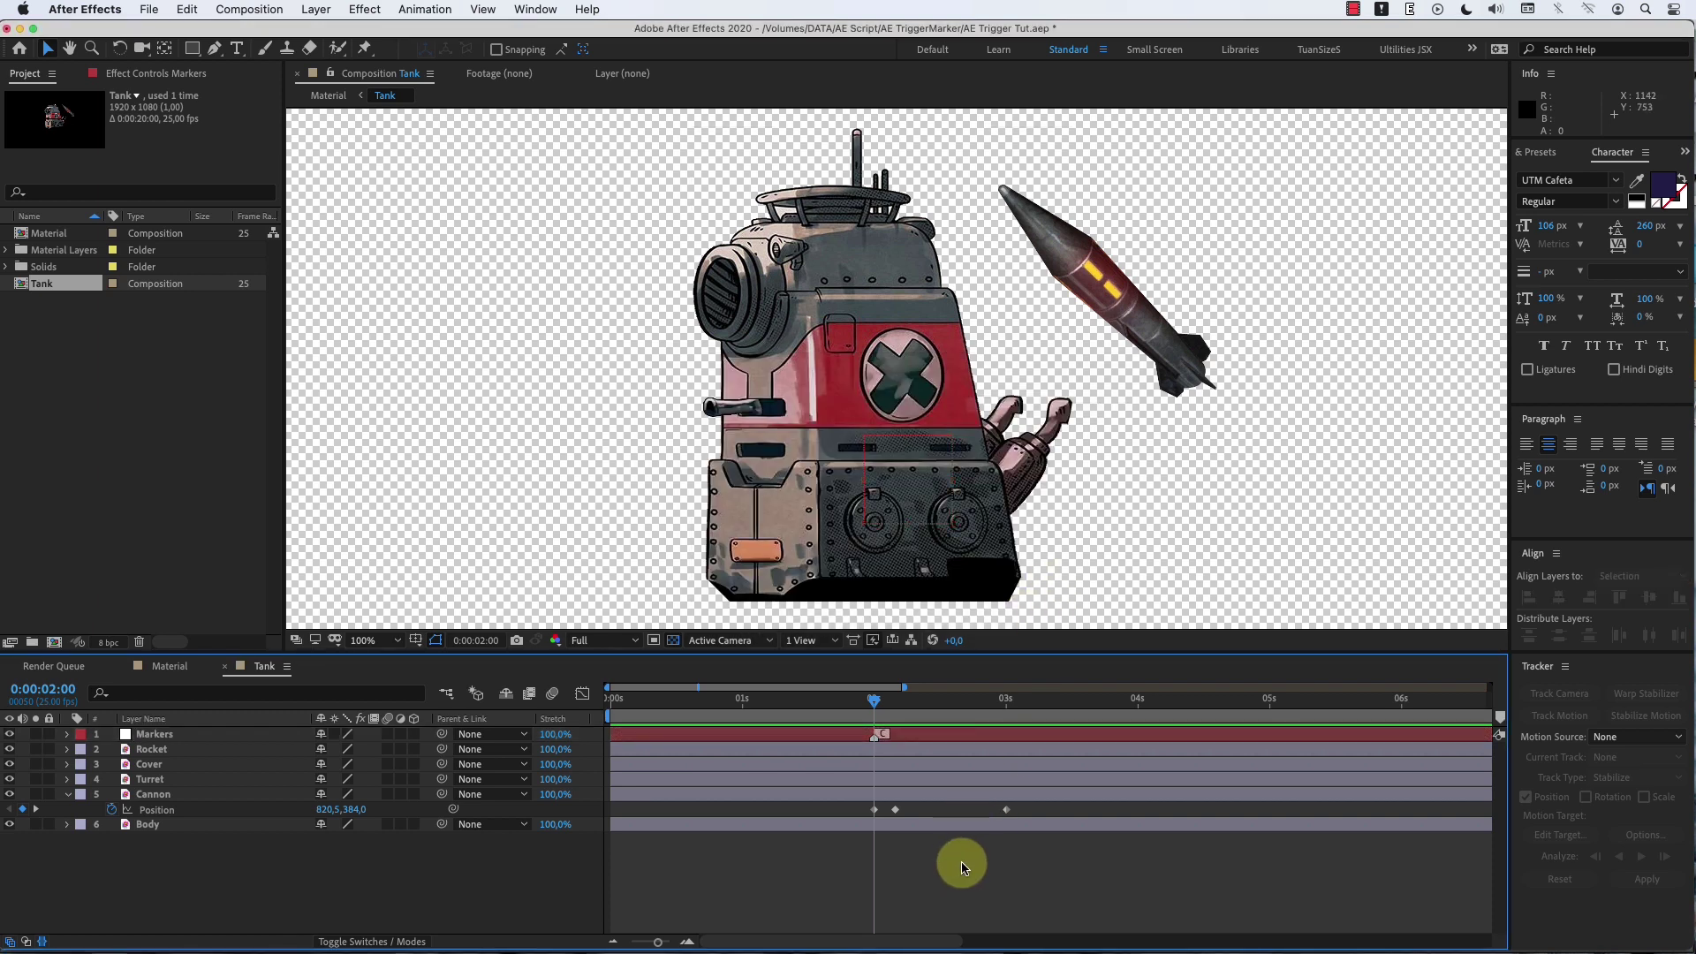
left_click_drag(886, 703, 837, 702)
key("space")
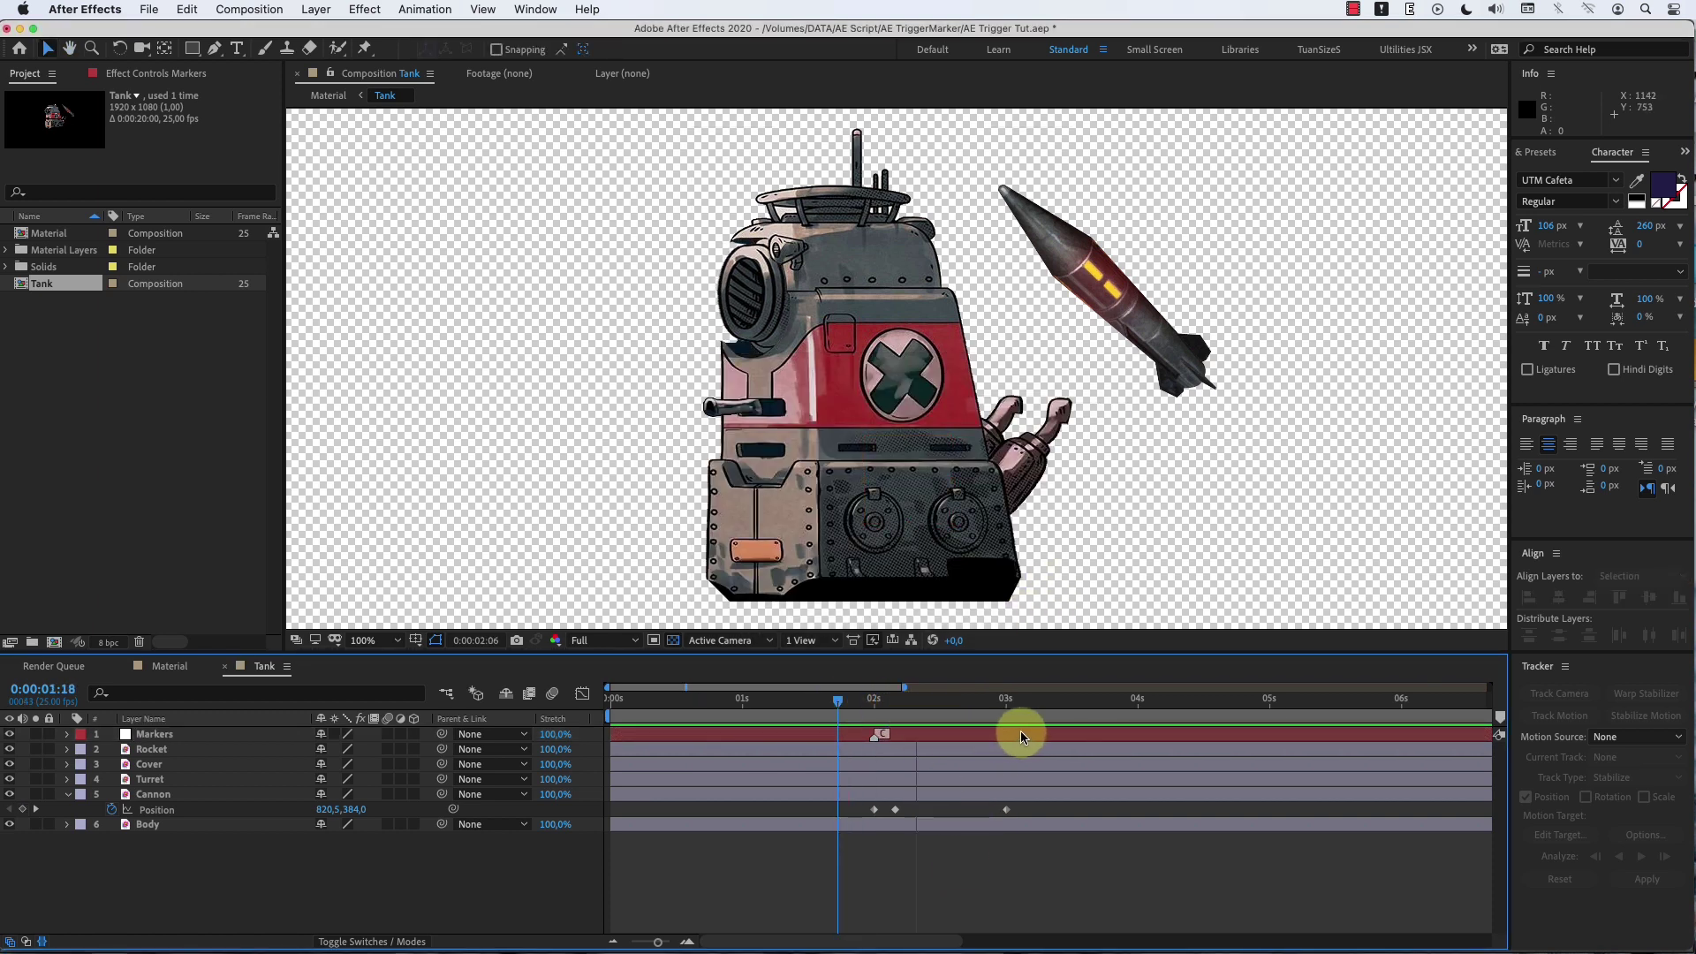
Step: Keyframe the Turret's position at 908.0, 507.5 on 0:00:04:00, returning to 812.0, 507.5 about nine frames on, and play it back
left_click_drag(1022, 704, 1138, 715)
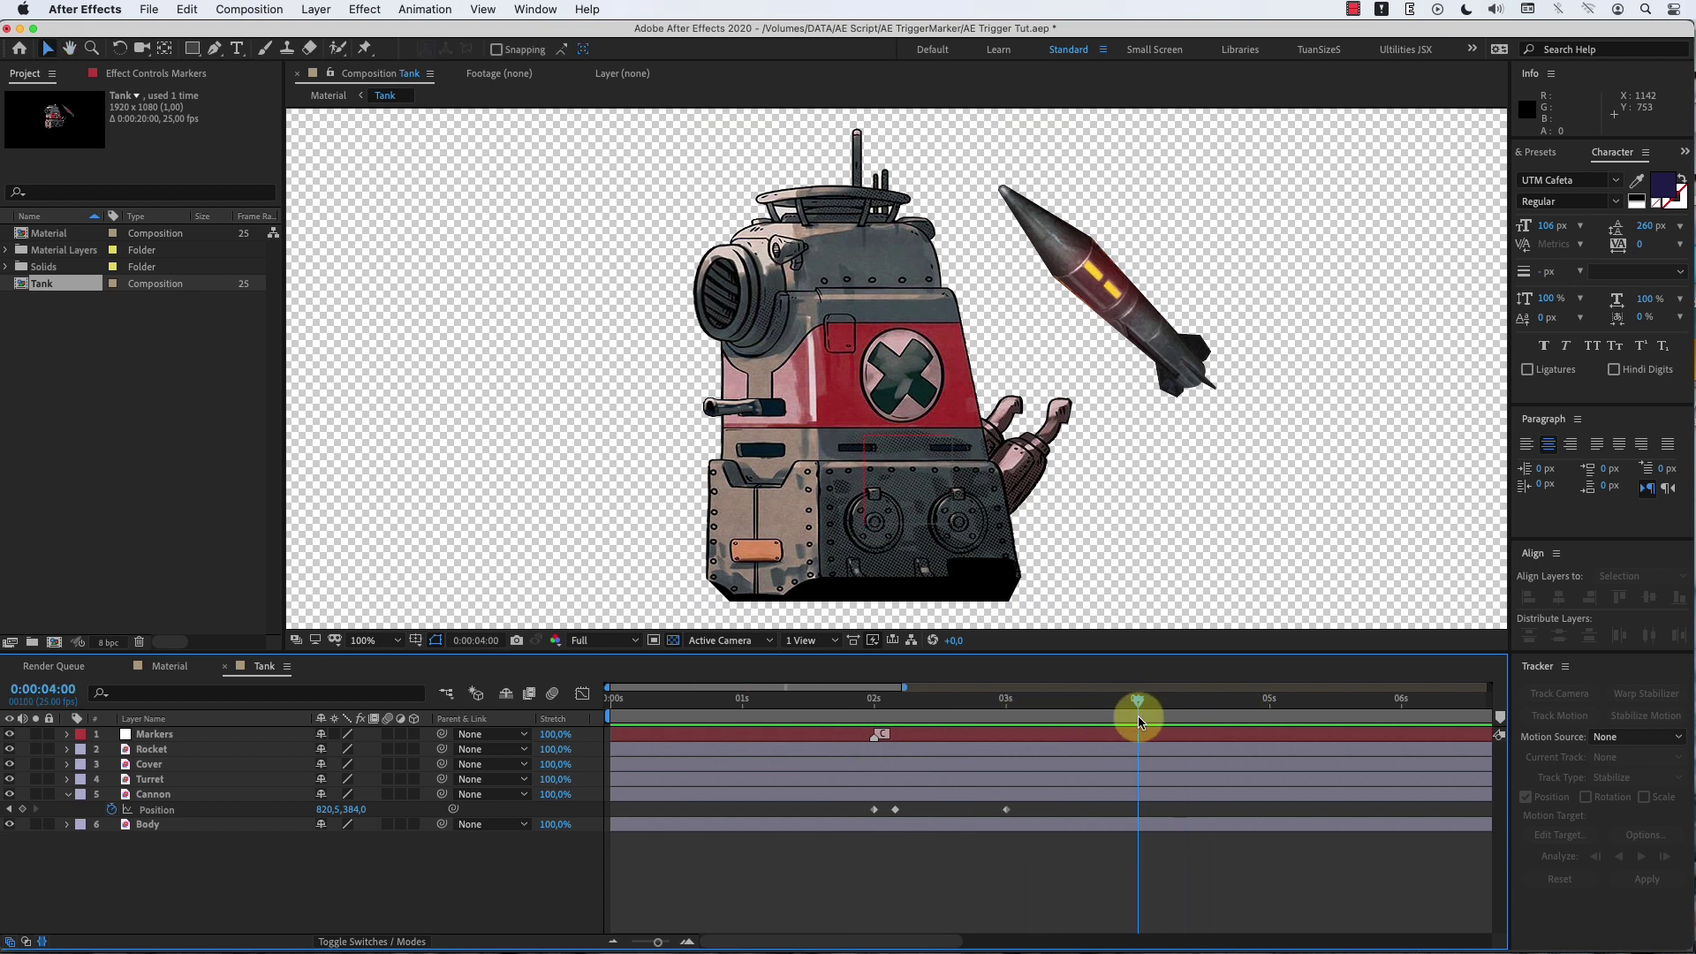
left_click(708, 409)
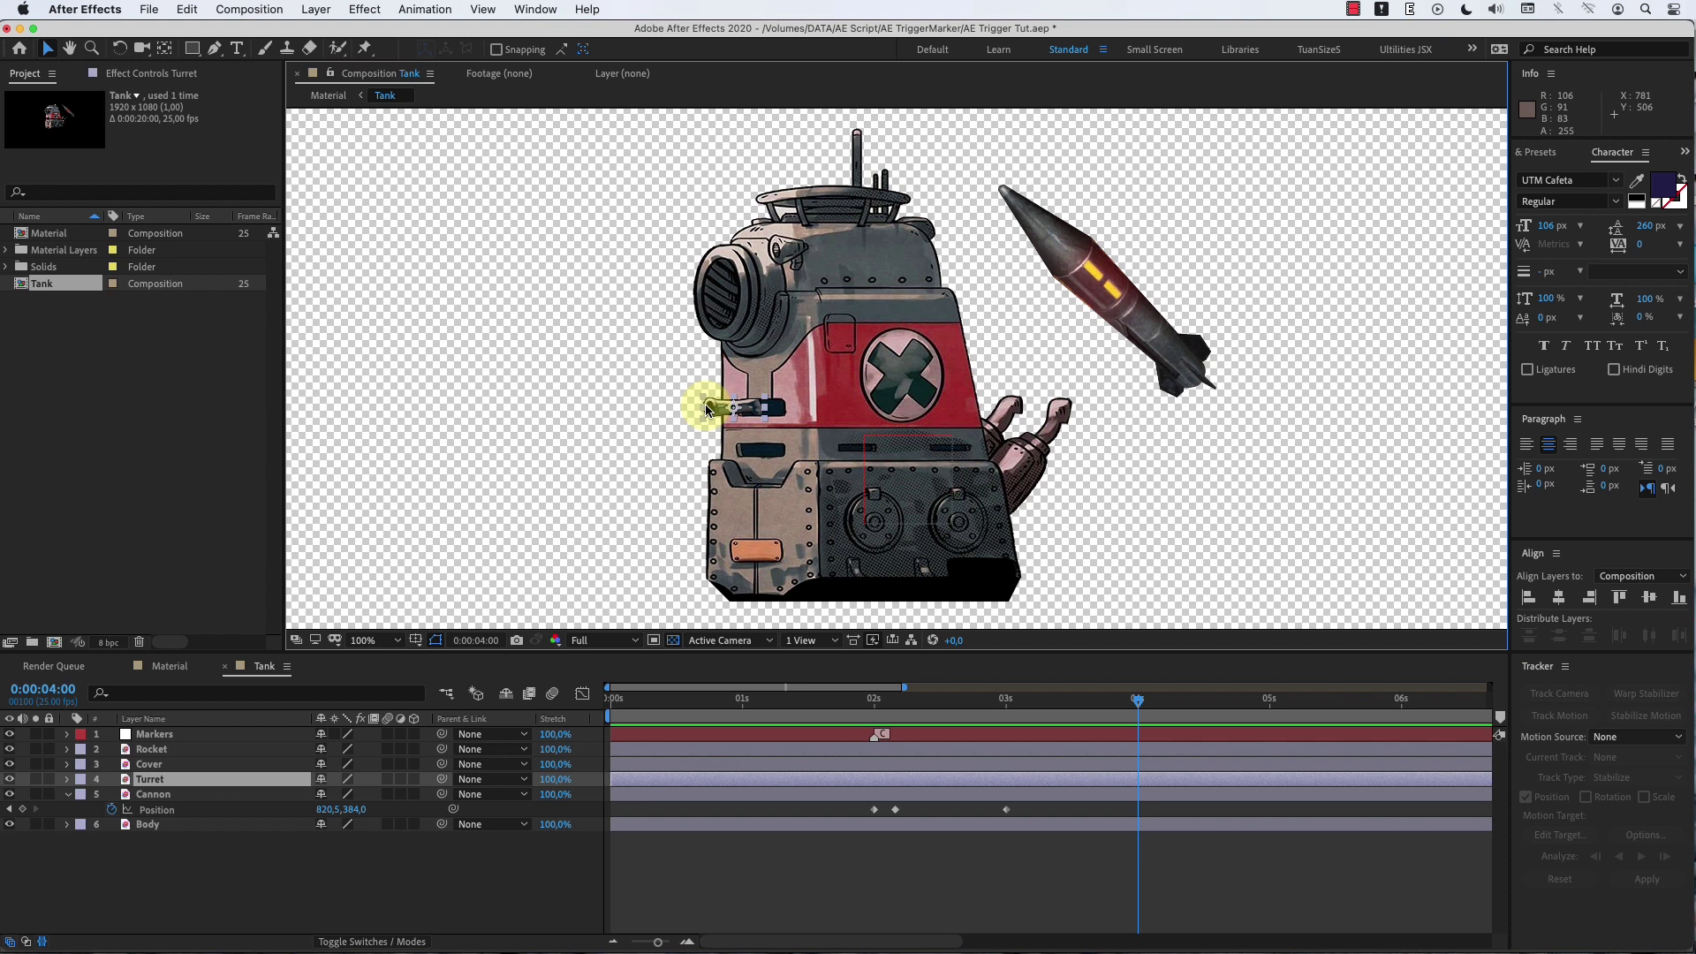
key("p")
left_click(112, 794)
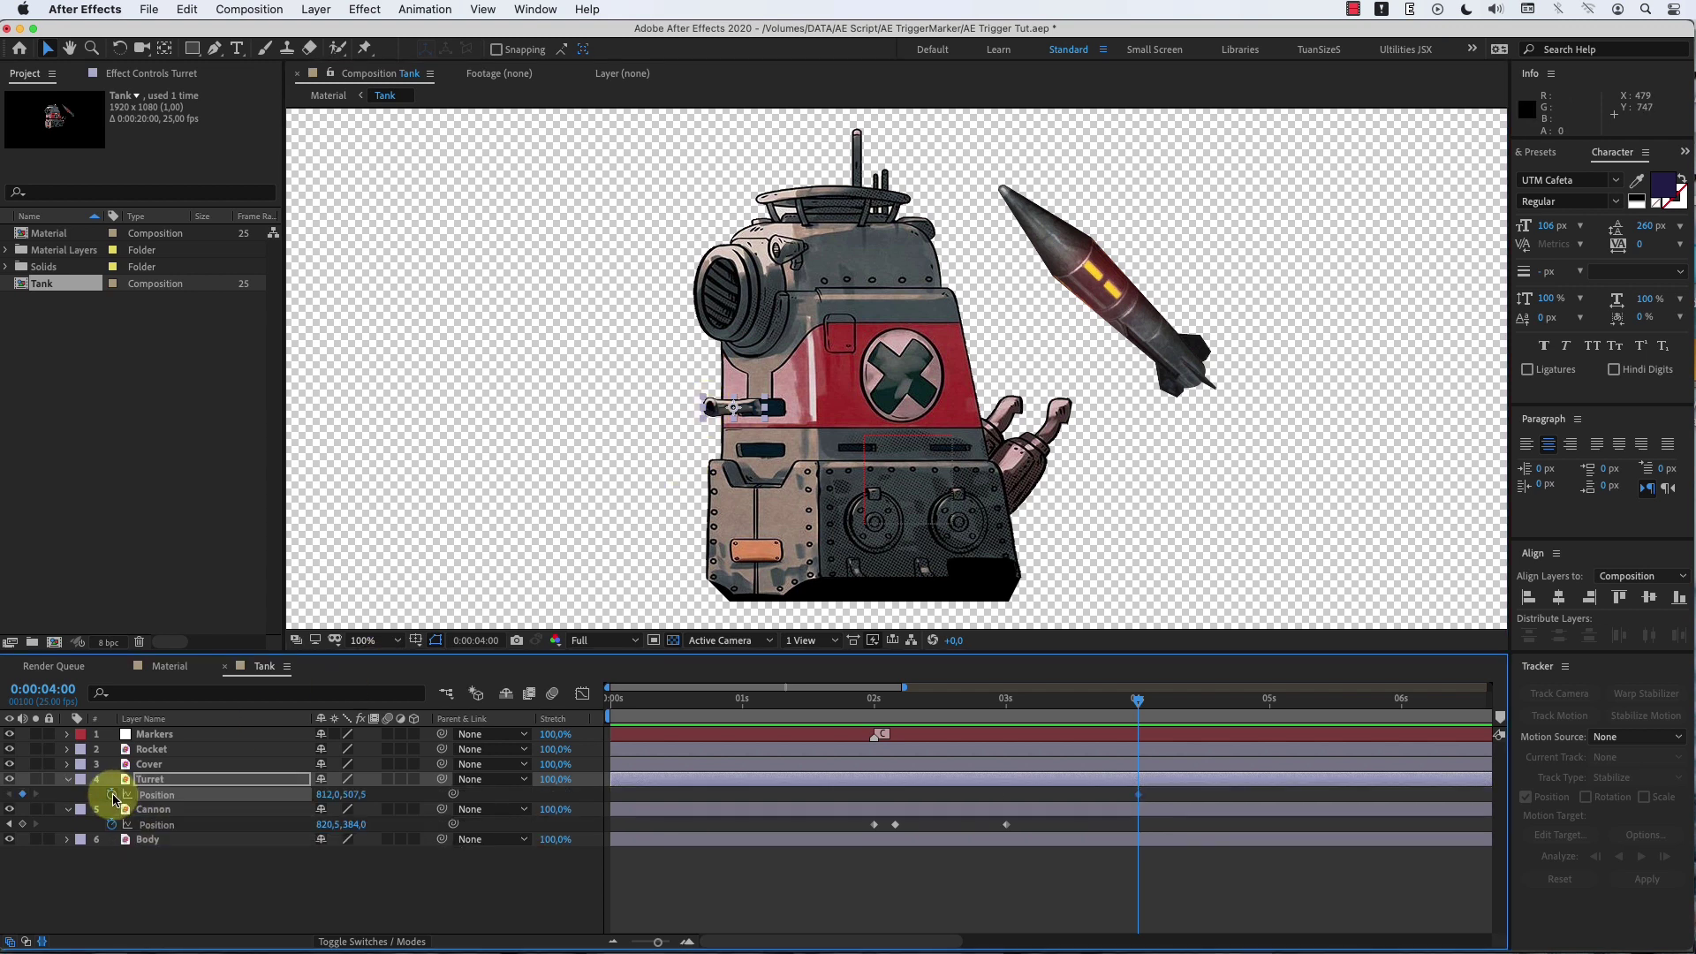
left_click_drag(1140, 792, 1185, 798)
left_click_drag(328, 795, 410, 794)
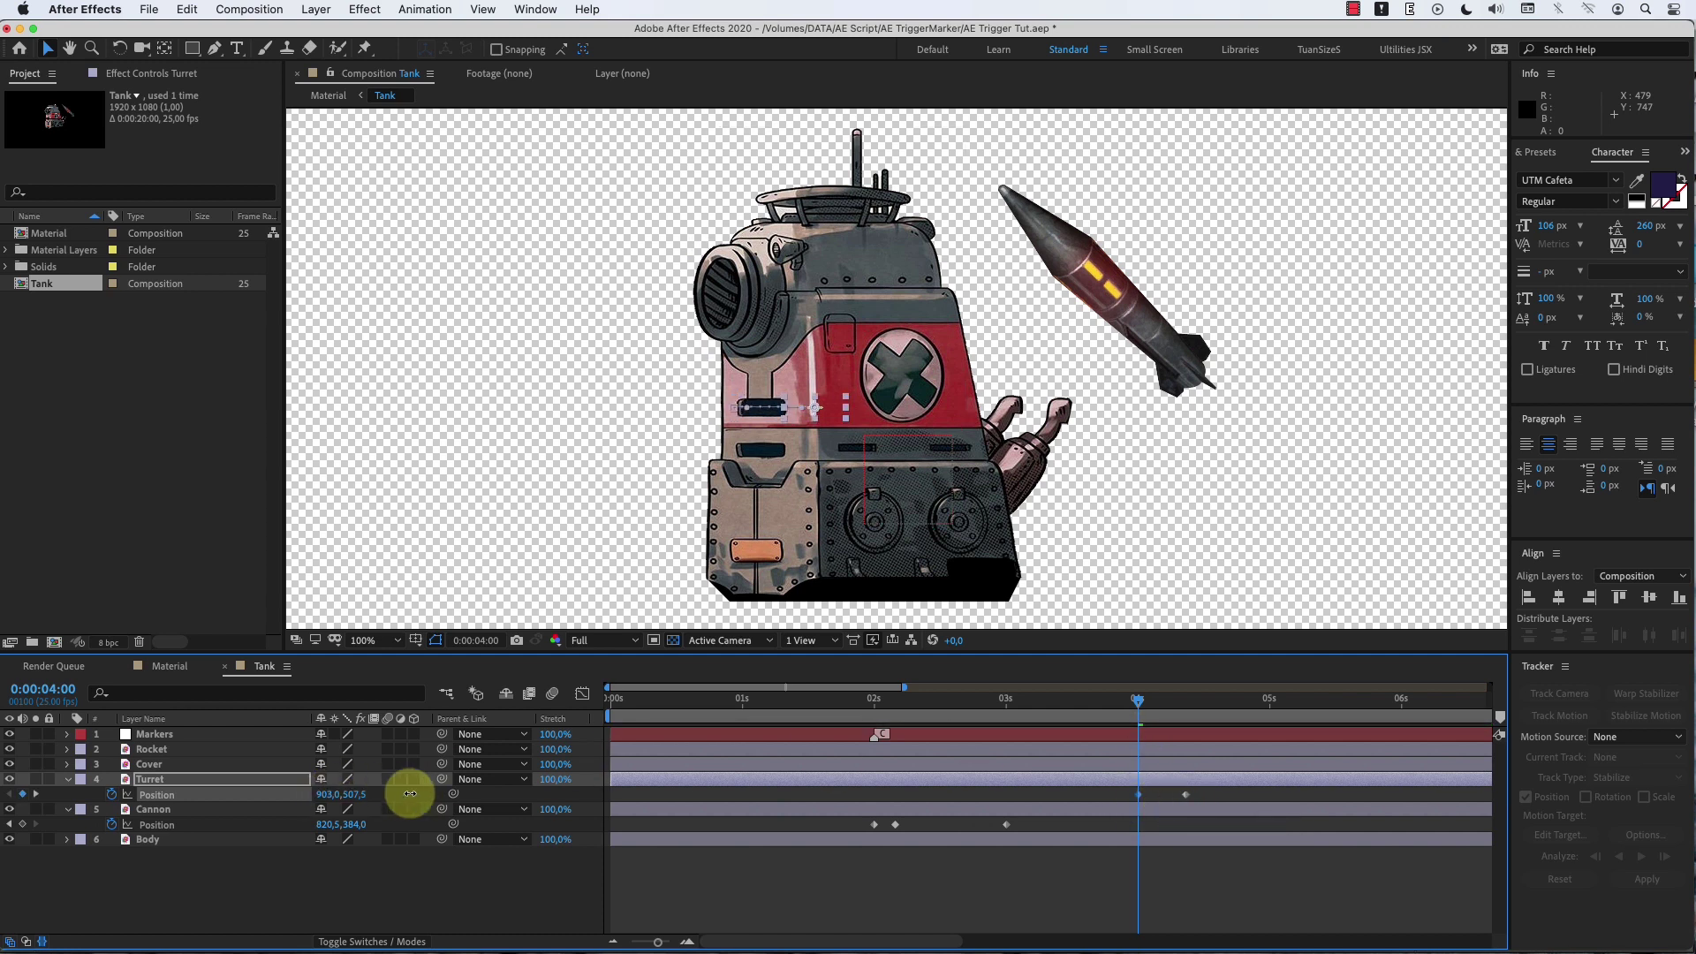
left_click(1129, 750)
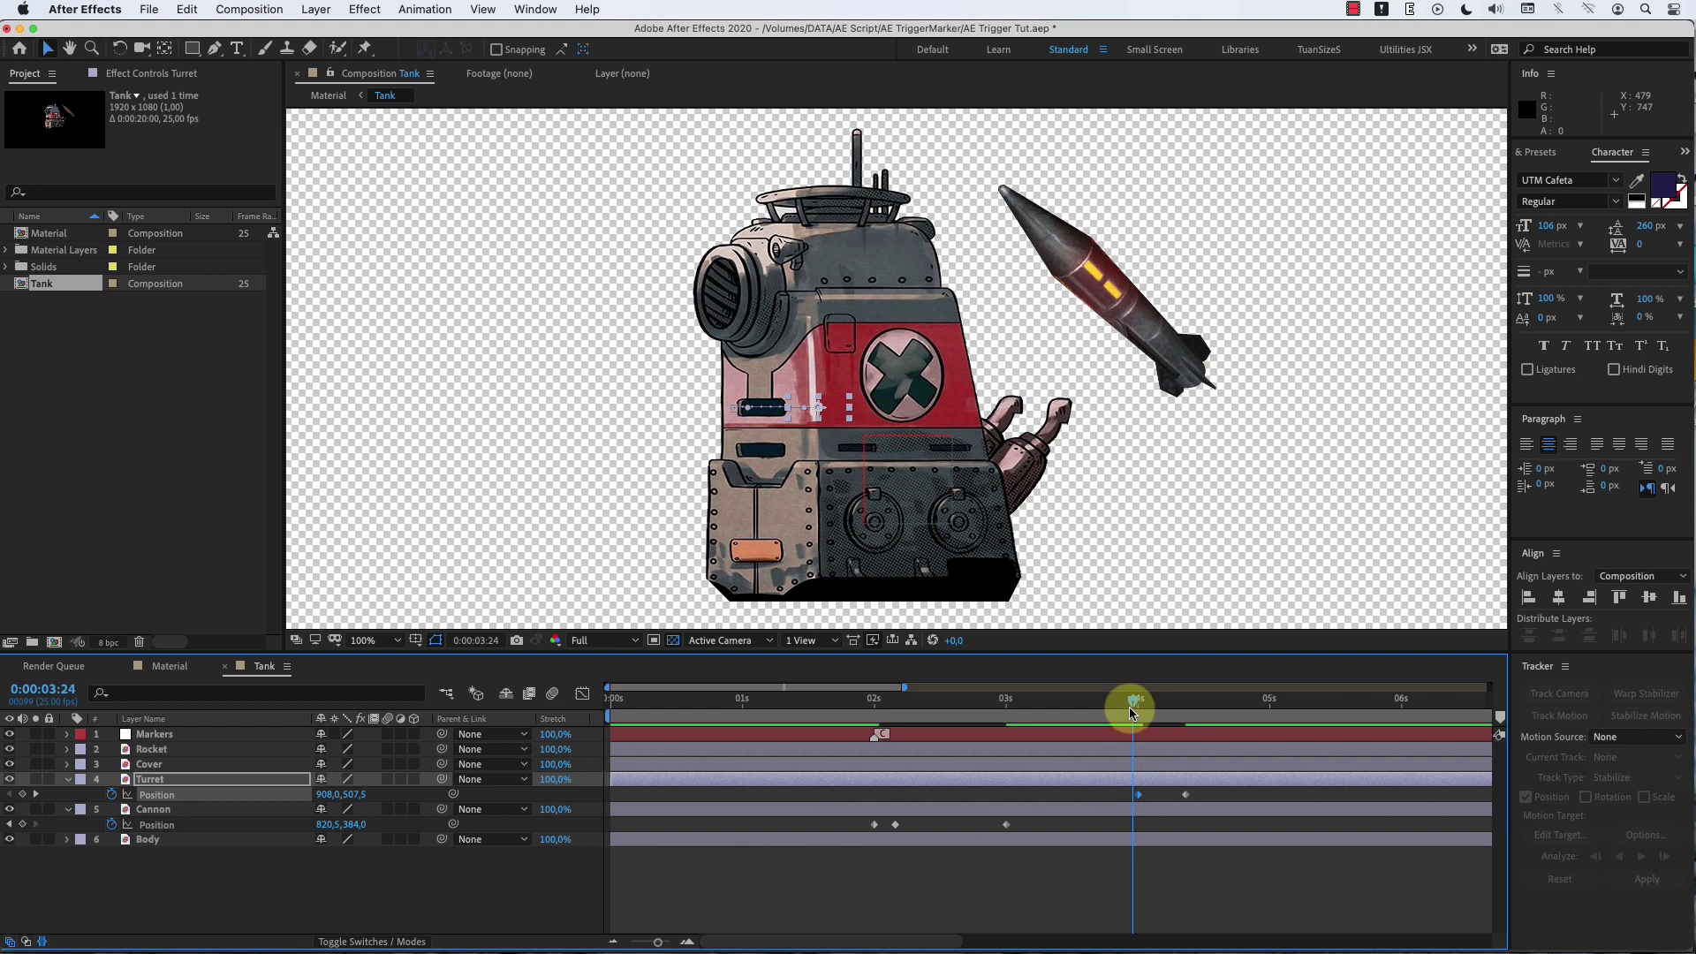
key("space")
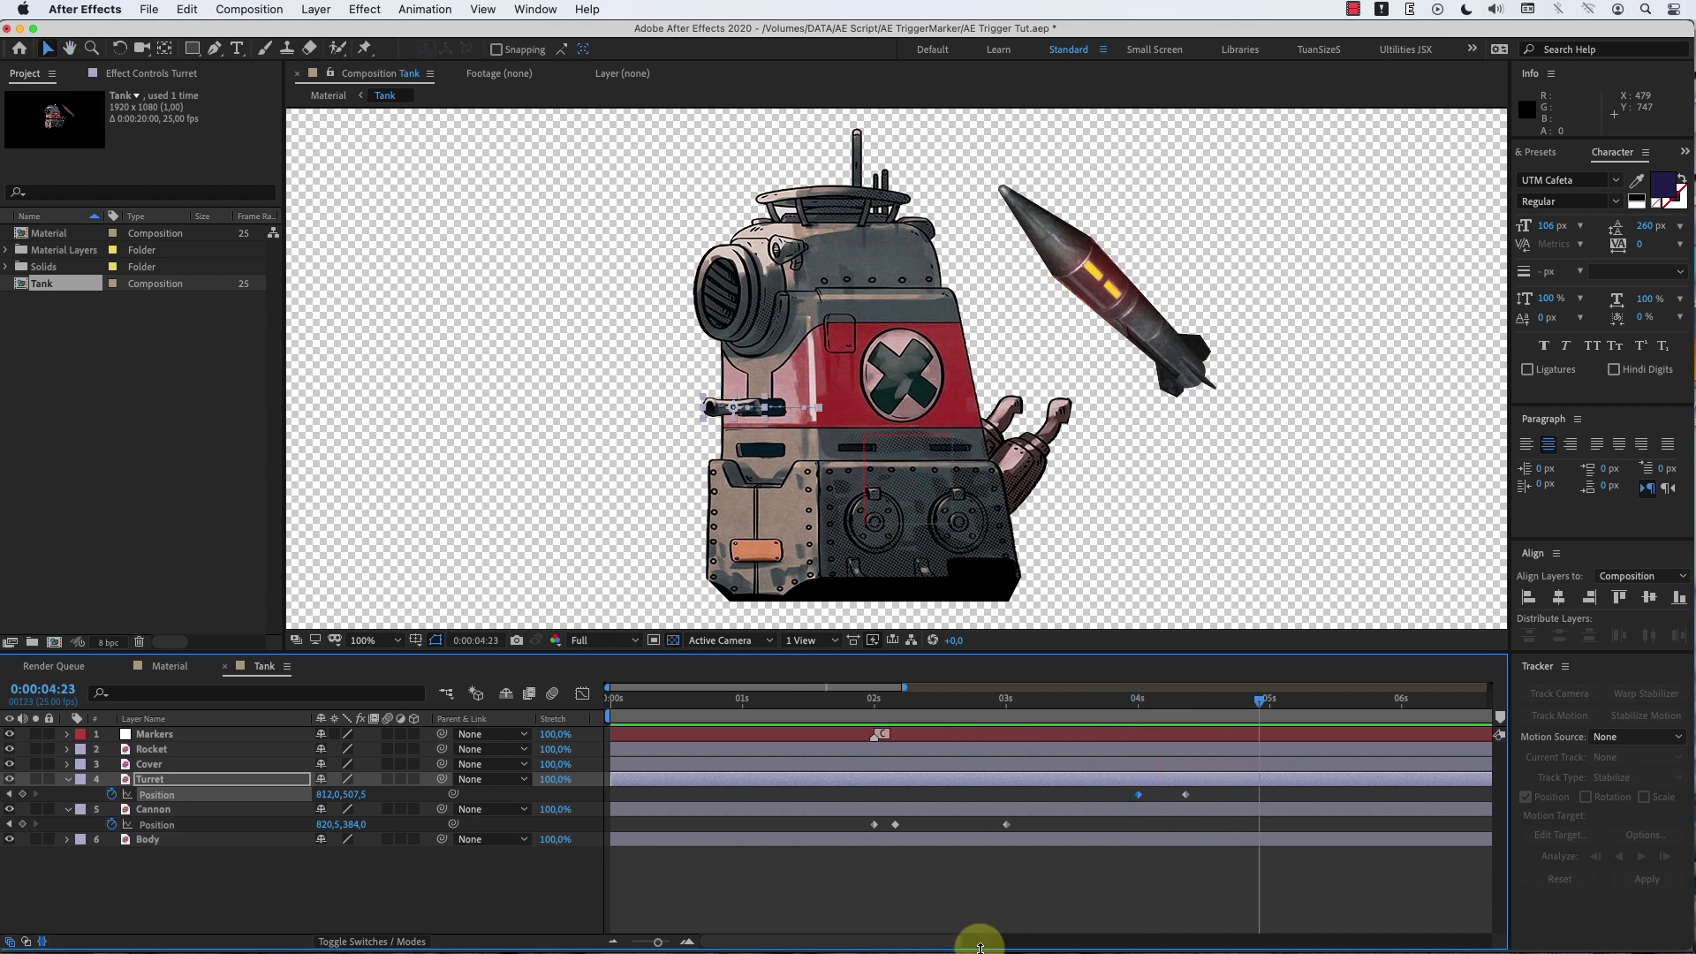
Step: Copy the Turret's two Position keyframes, paste them at 0:00:05:16, and play back the repeated recoil
left_click_drag(881, 939, 970, 939)
left_click(1062, 710)
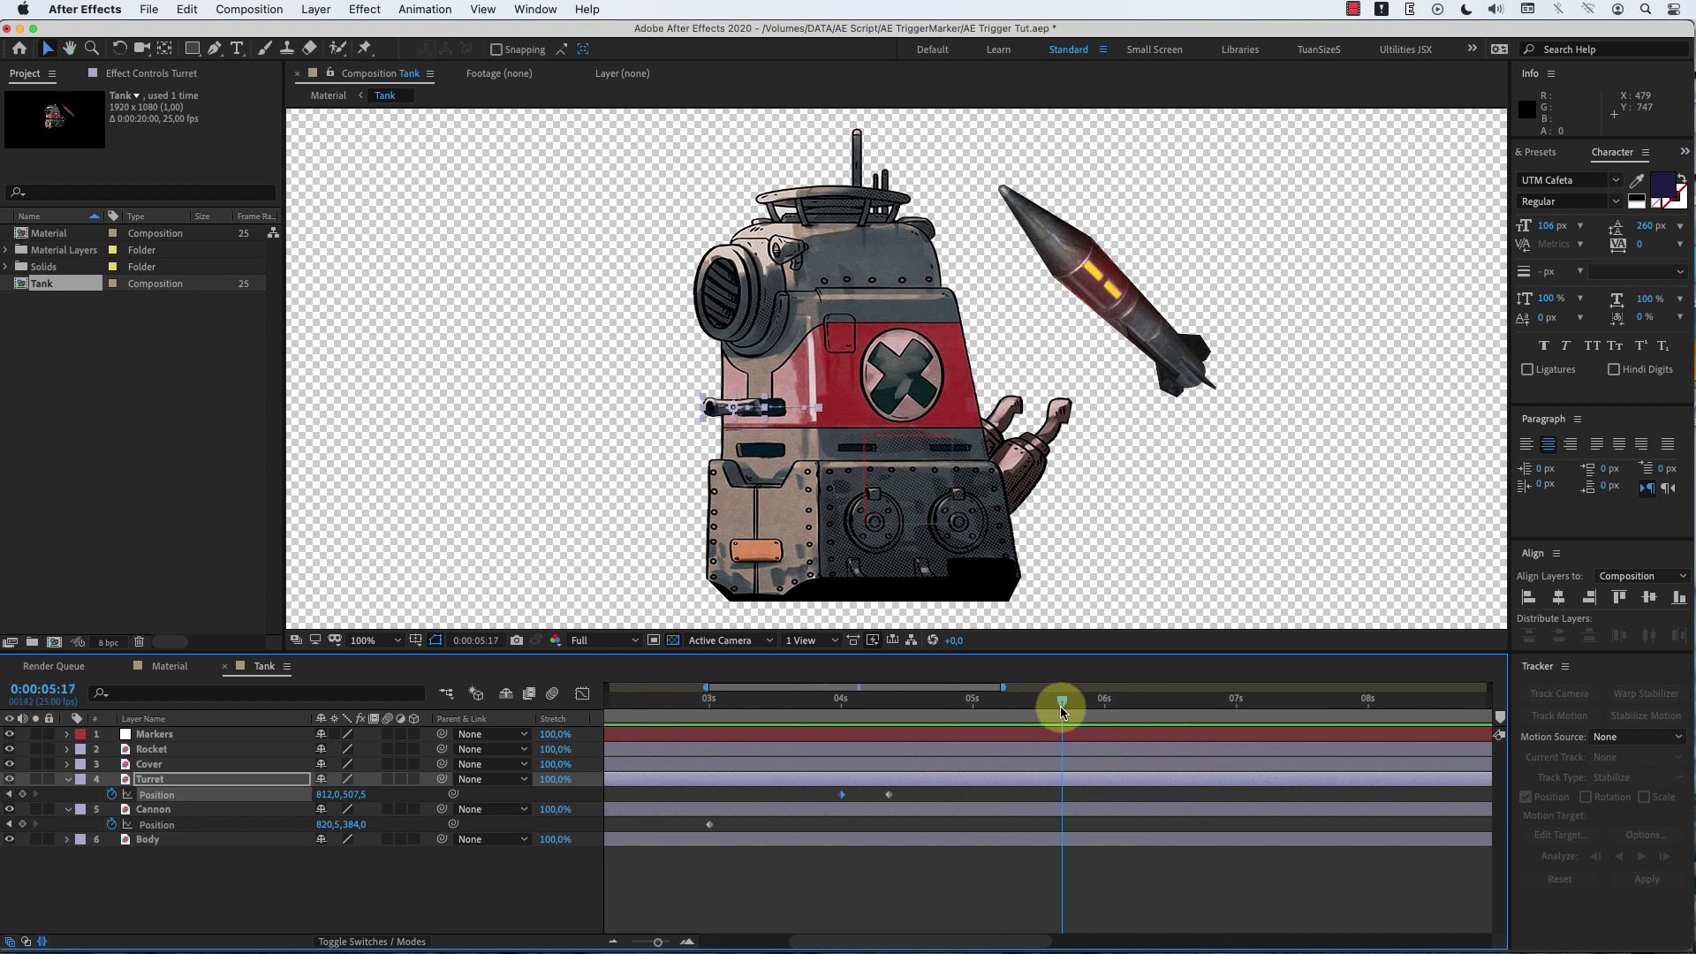
left_click_drag(1062, 710, 1058, 710)
left_click(745, 782)
key("super+c")
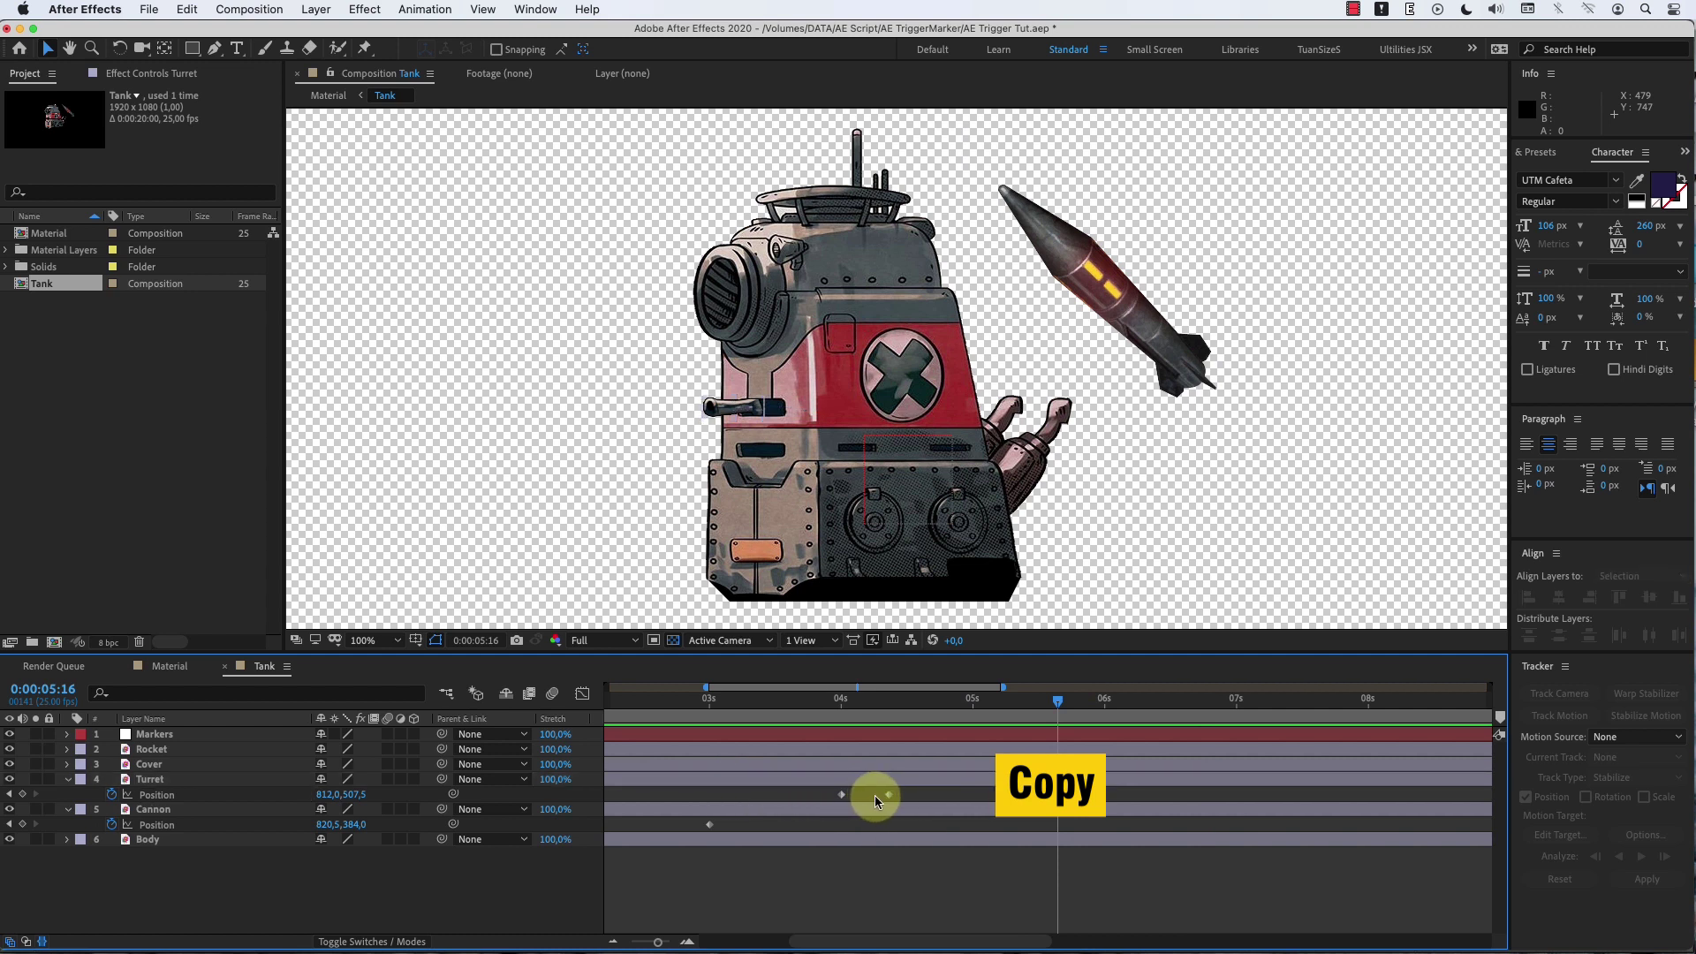
right_click(888, 799)
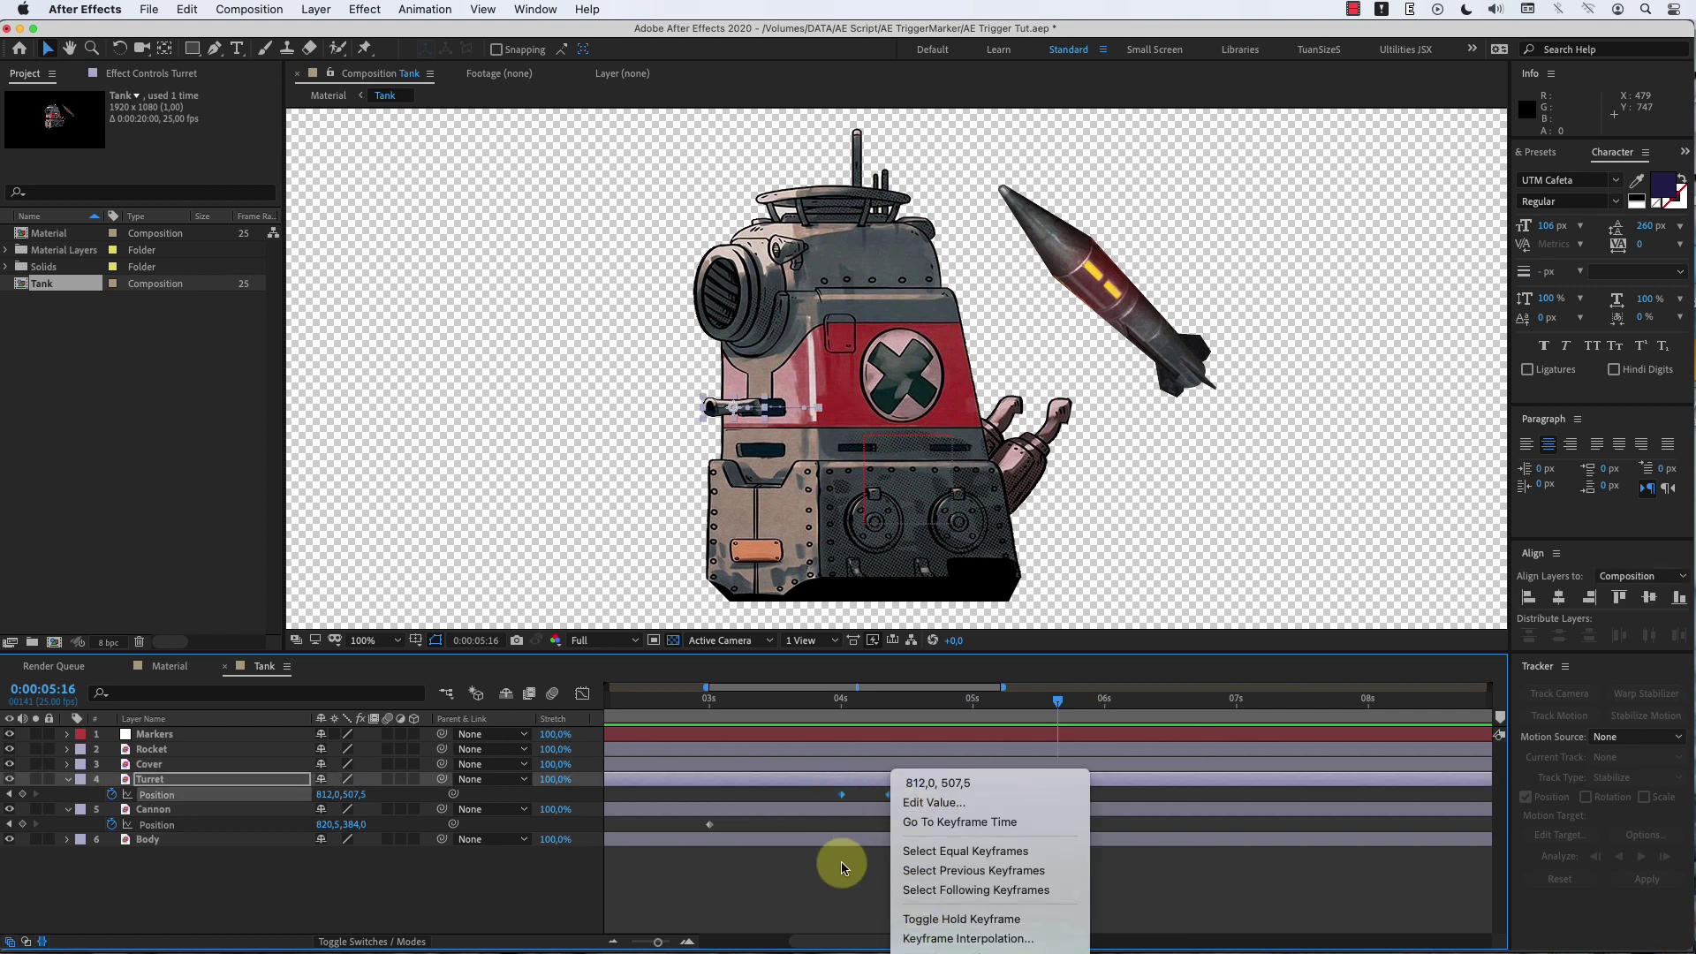
left_click(825, 848)
key("super+v")
right_click(1103, 795)
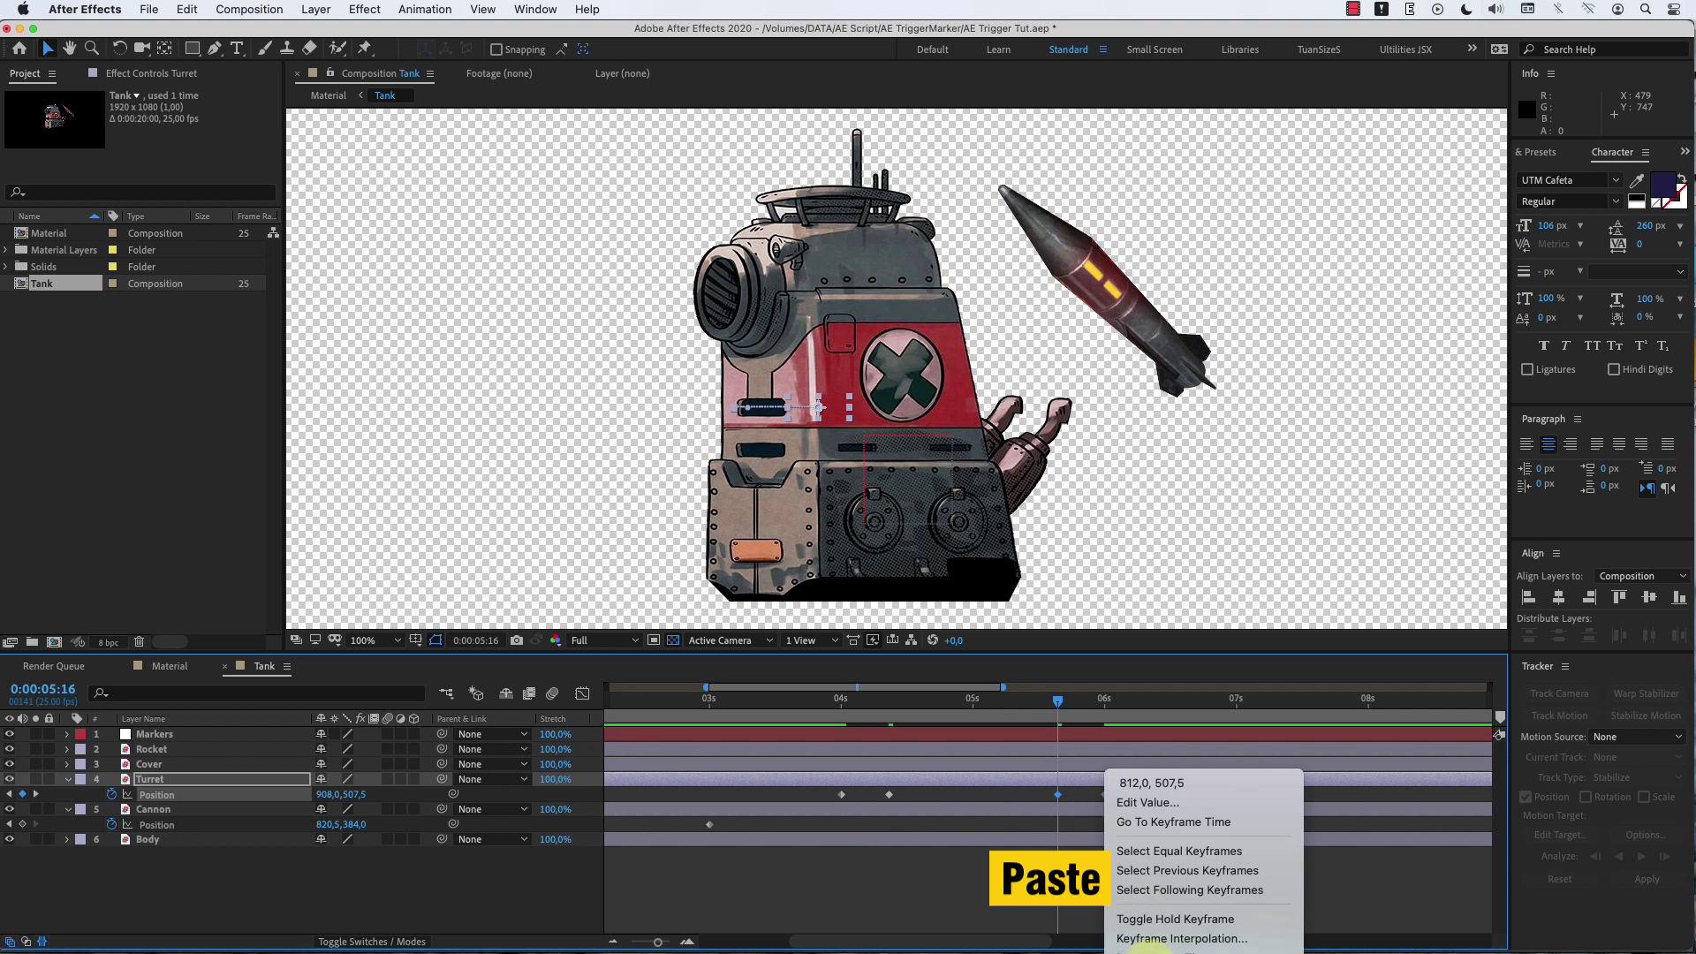
left_click(1051, 879)
left_click(1026, 704)
key("space")
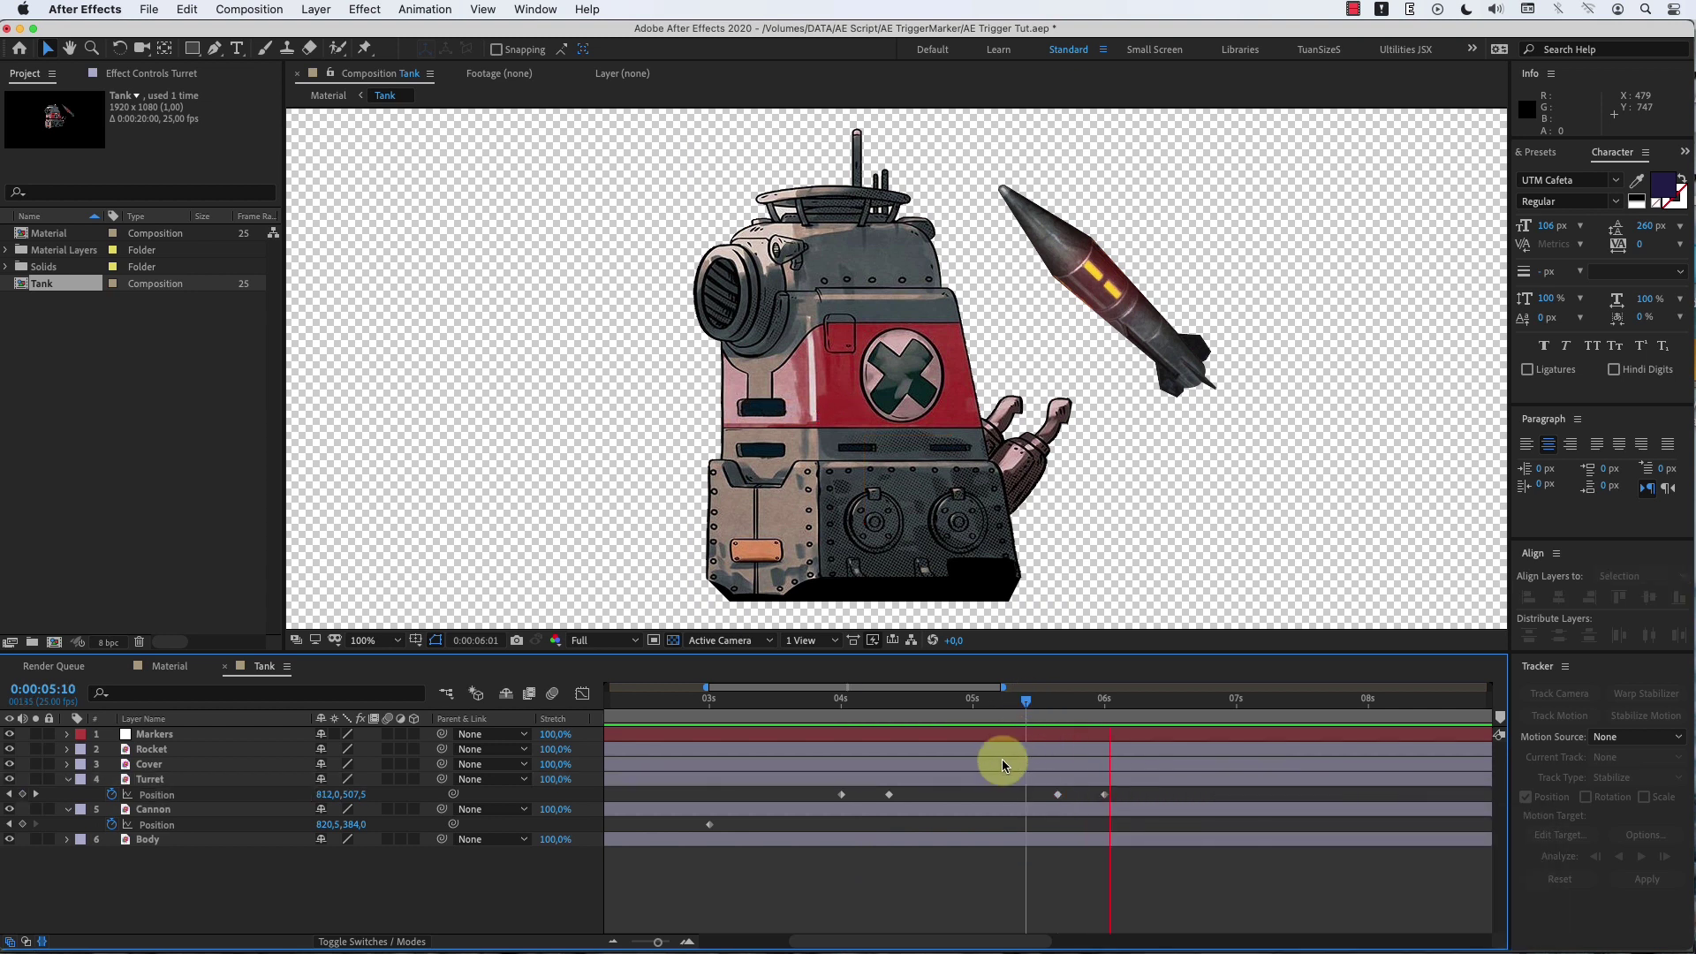
Step: Add a layer marker to the Markers null at 0:00:04:00 with the comment T
left_click_drag(1029, 707, 841, 704)
left_click(836, 734)
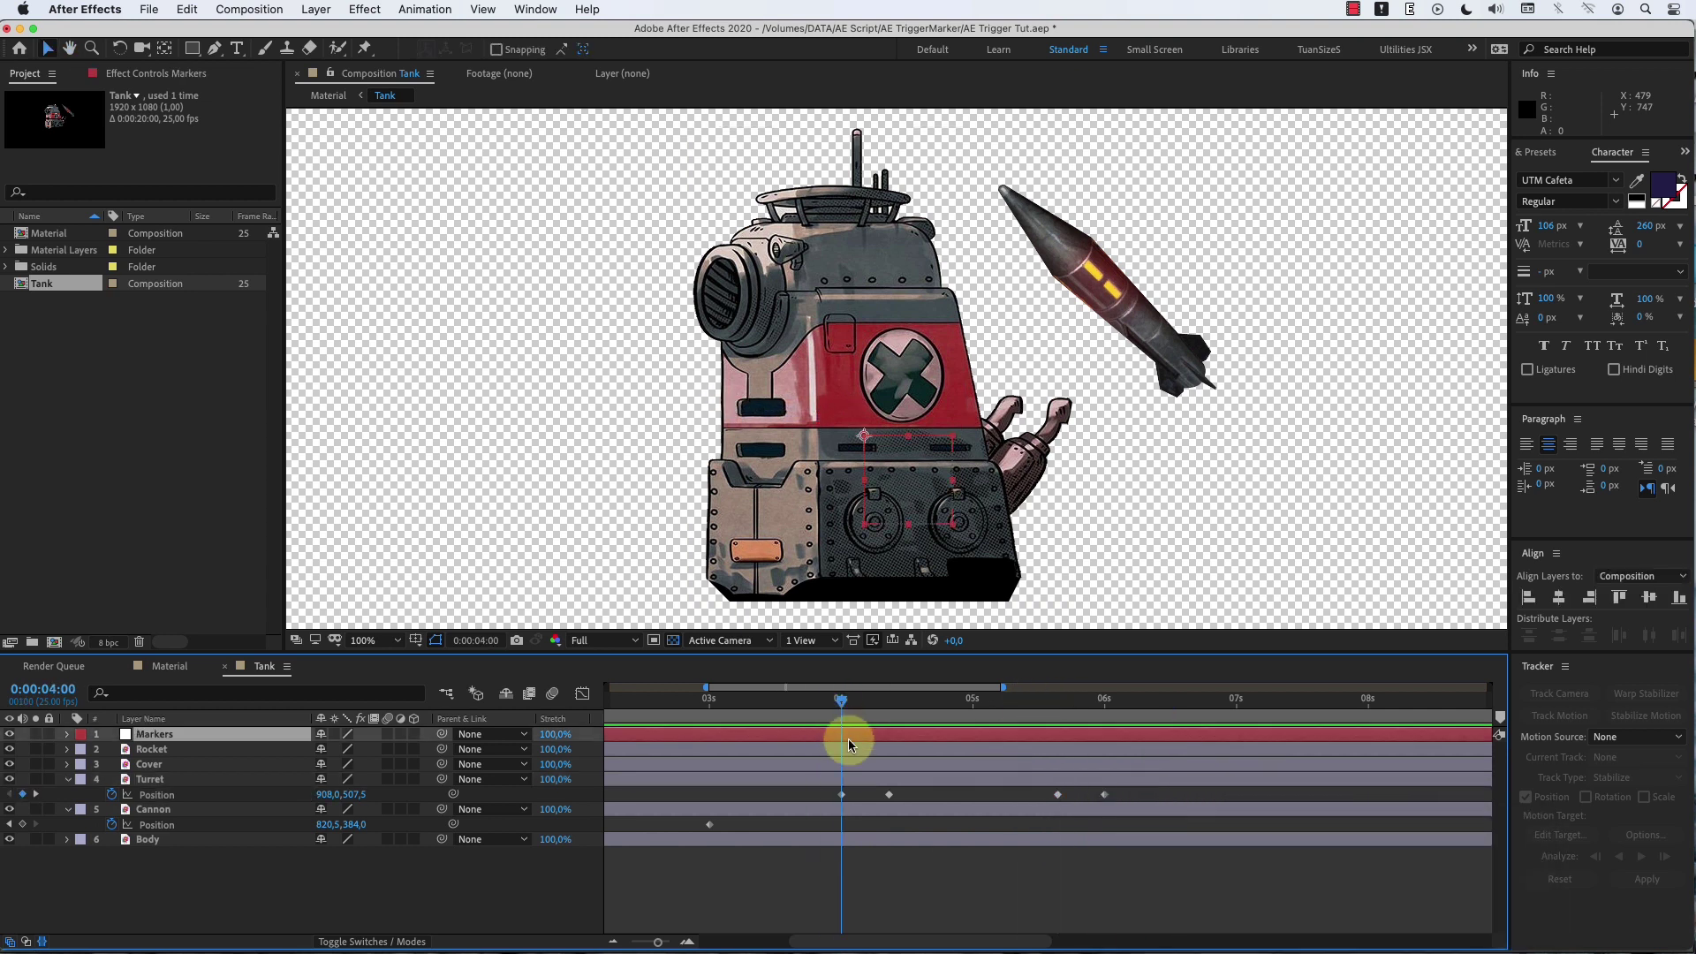
key("KP_Multiply")
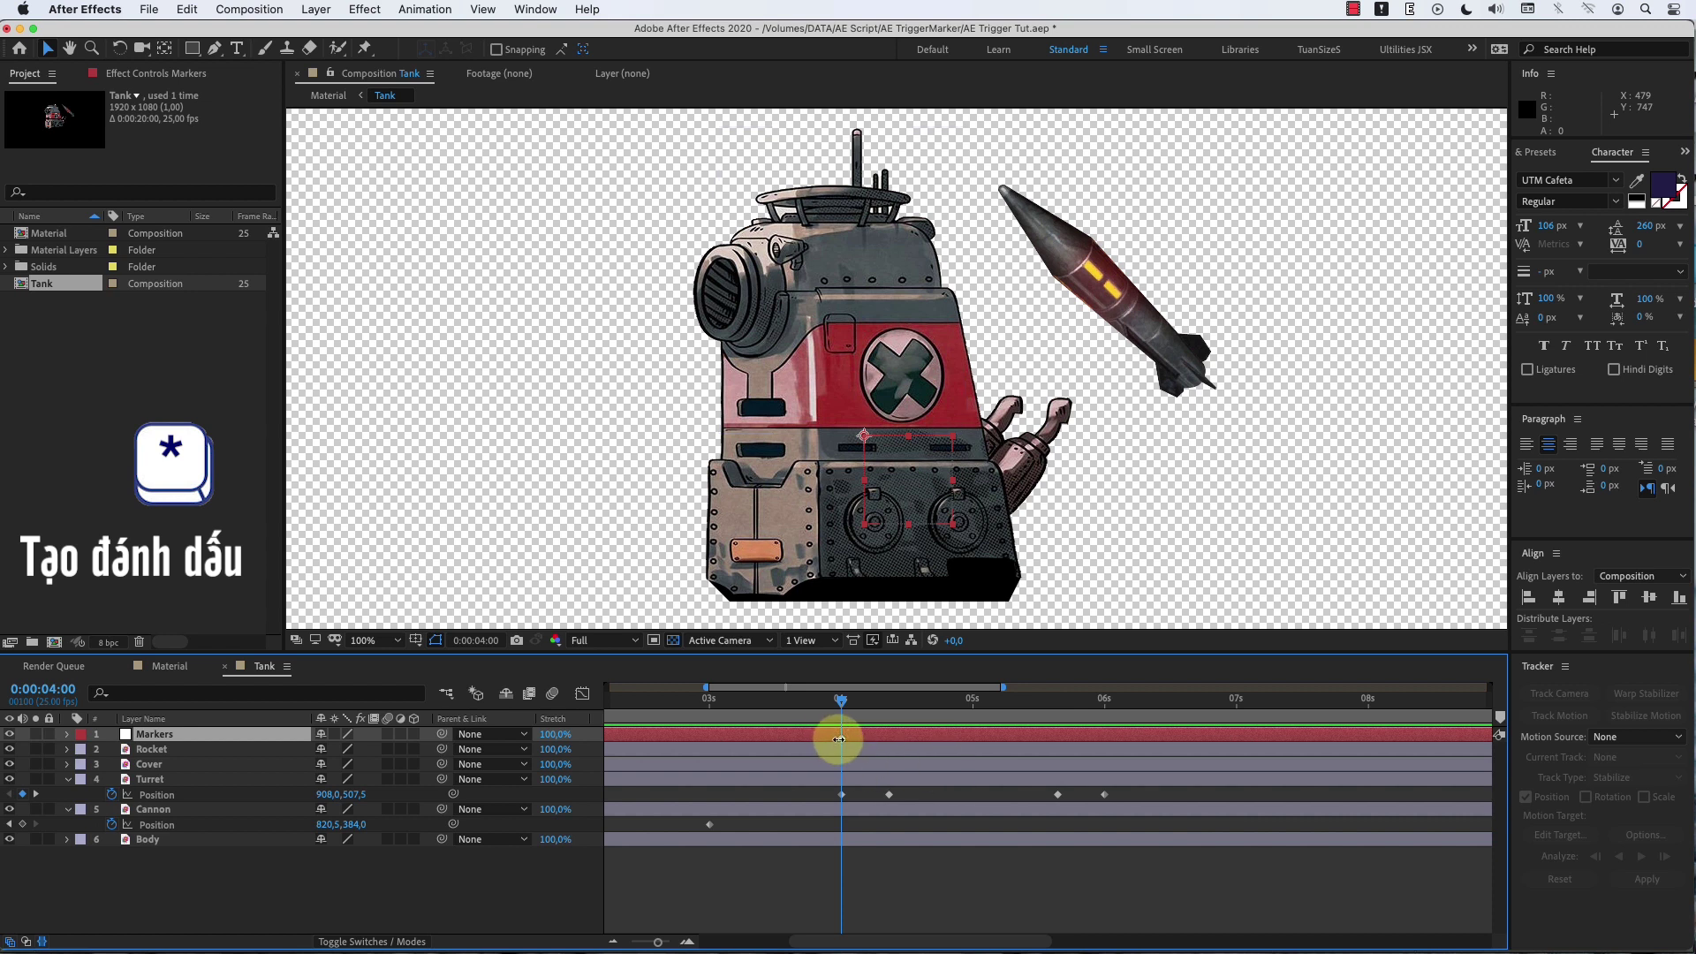
double_click(837, 739)
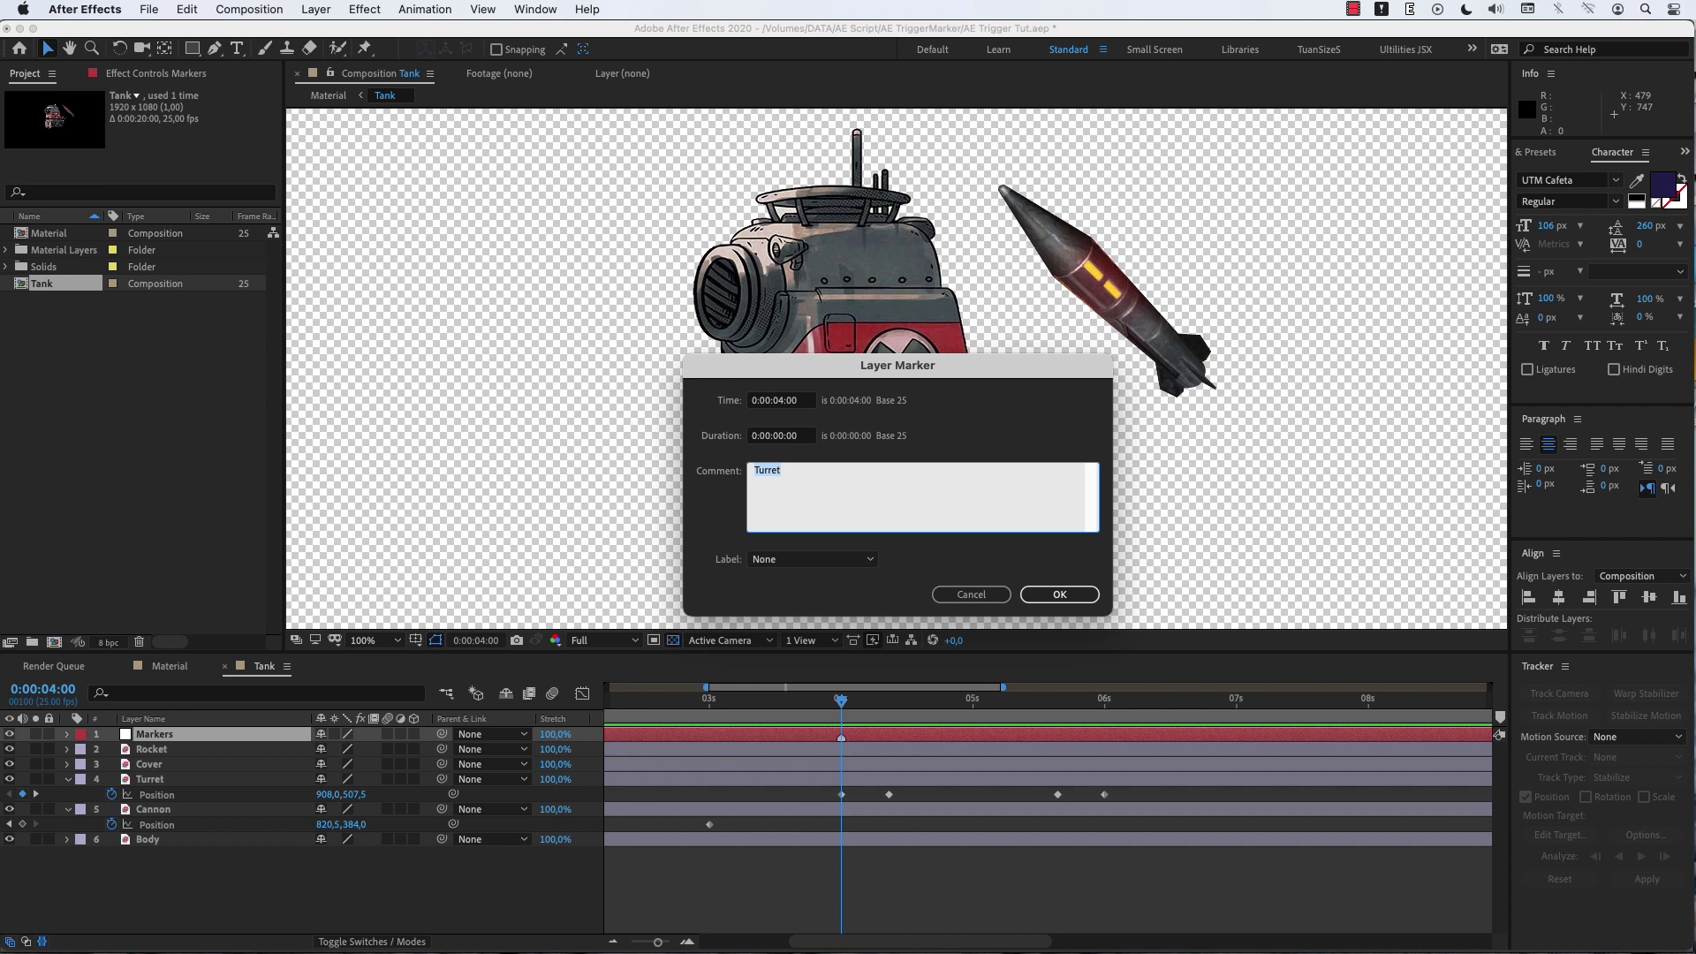
left_click(1059, 594)
left_click(1030, 863)
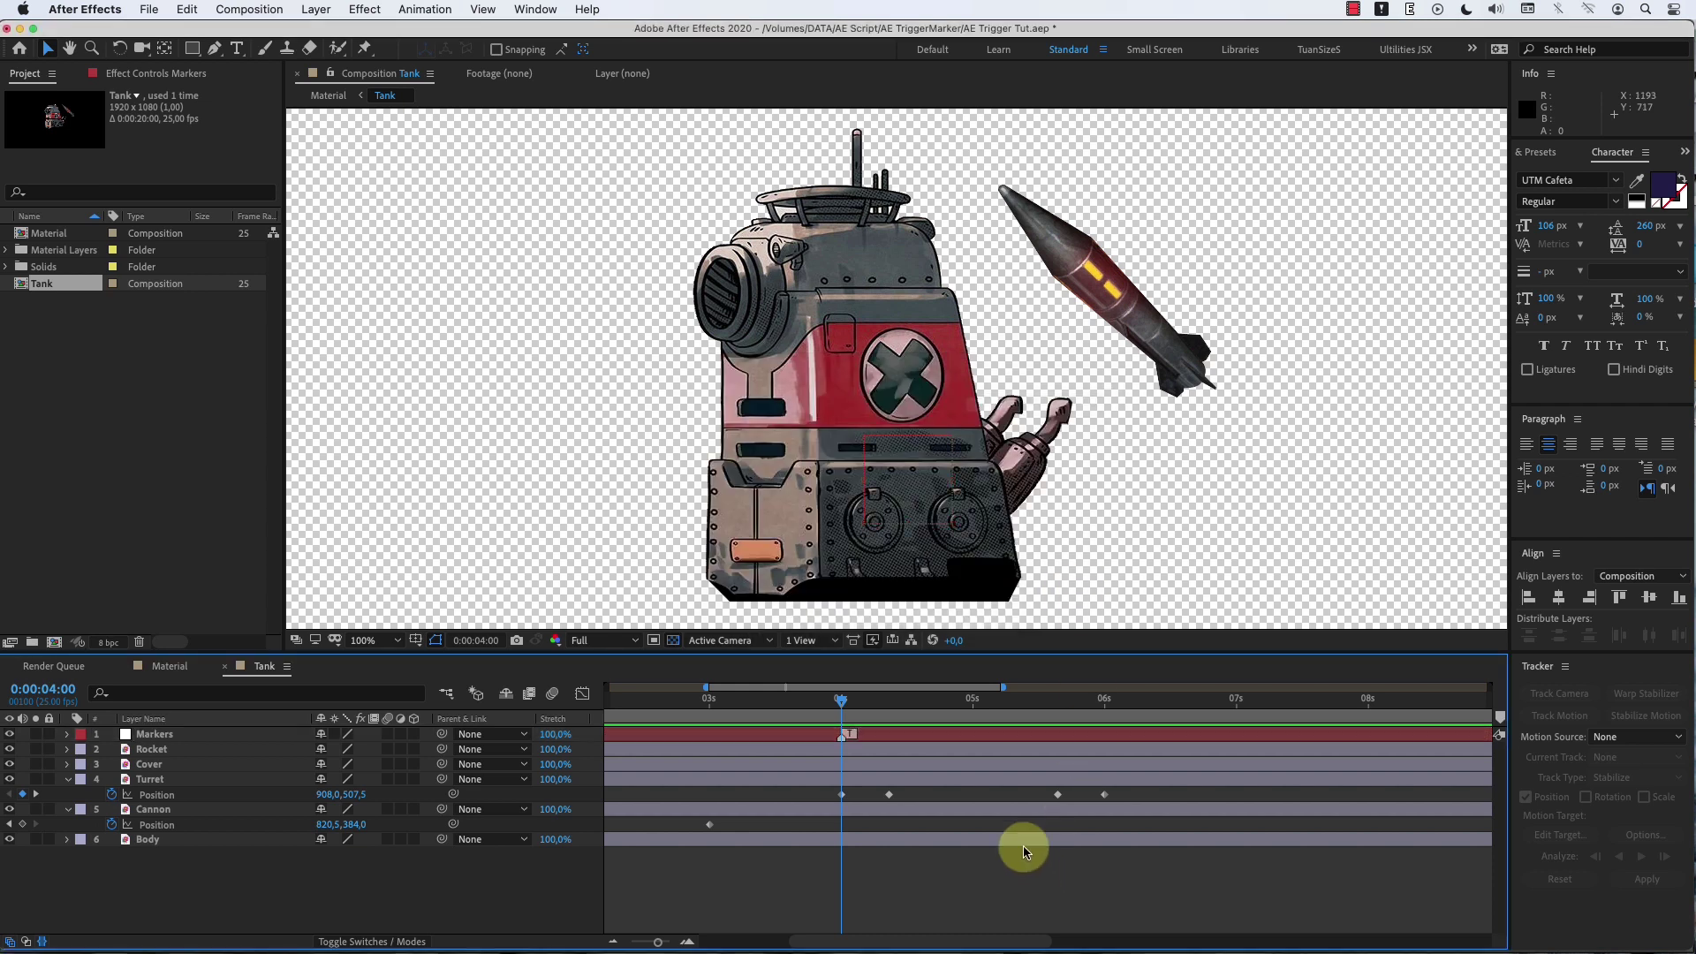
Step: Keyframe the Rocket's Position at 1235.0, 376.0 on 0:00:07:14 and place the Rocket layer below Body
left_click(951, 702)
left_click_drag(951, 707, 1020, 712)
key("minus")
key("minus")
left_click_drag(850, 709, 950, 726)
key("equal")
key("equal")
key("equal")
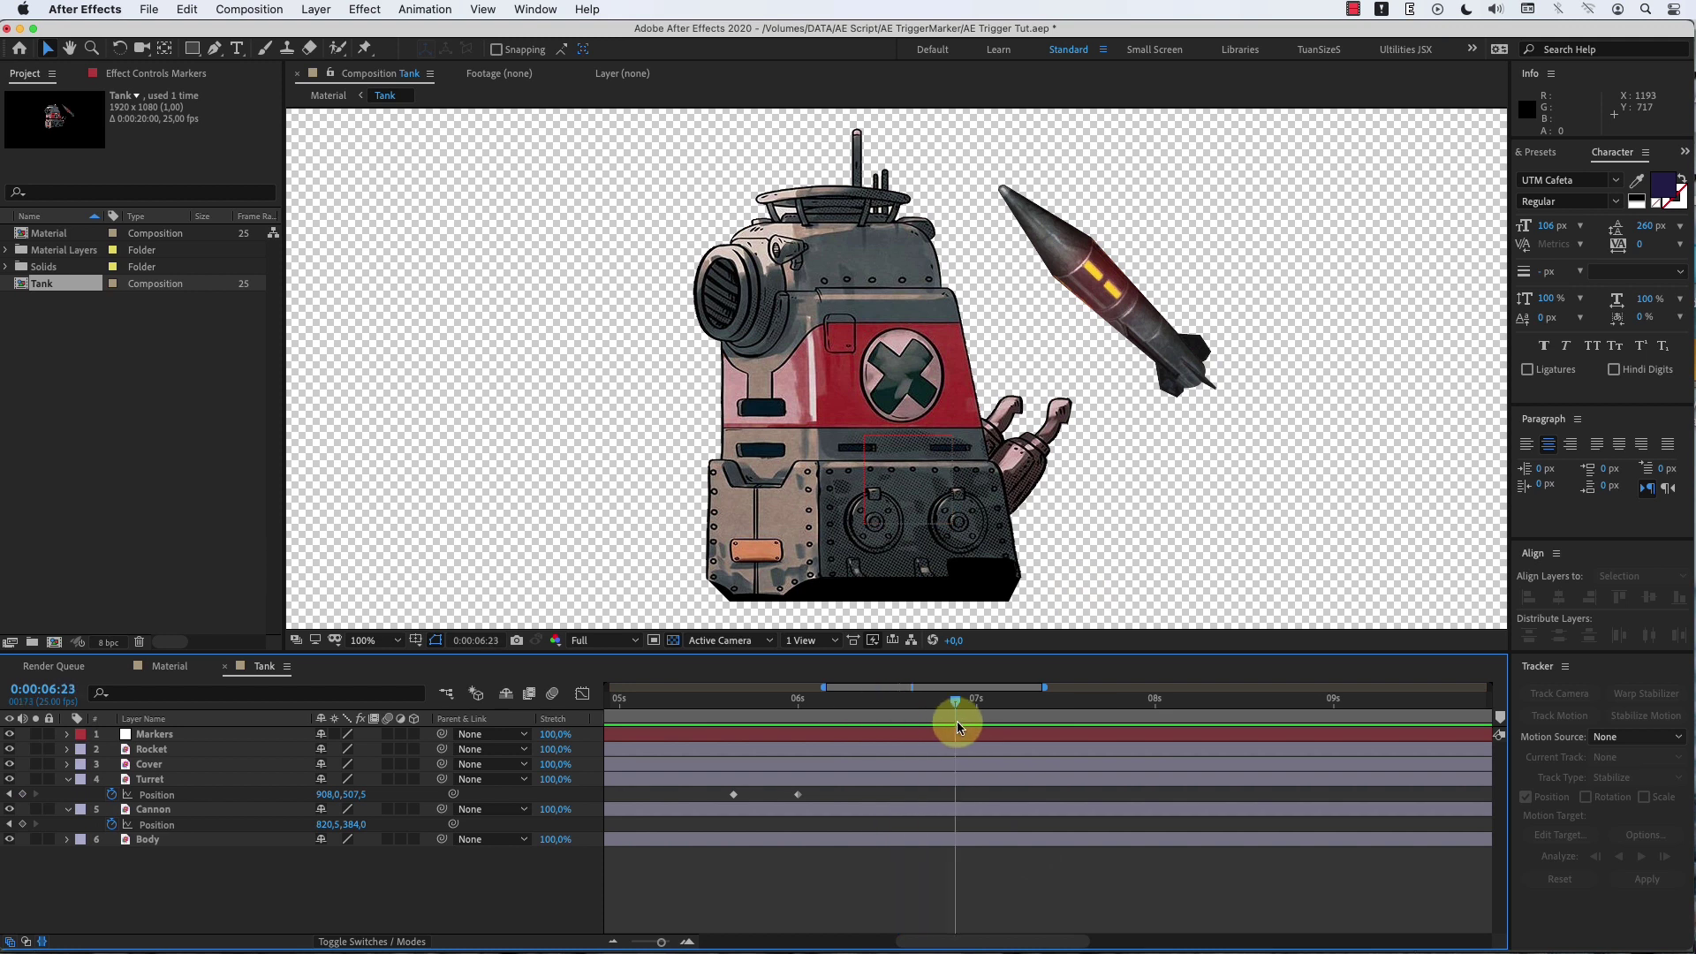
left_click(1126, 308)
key("super+shift+bracketleft")
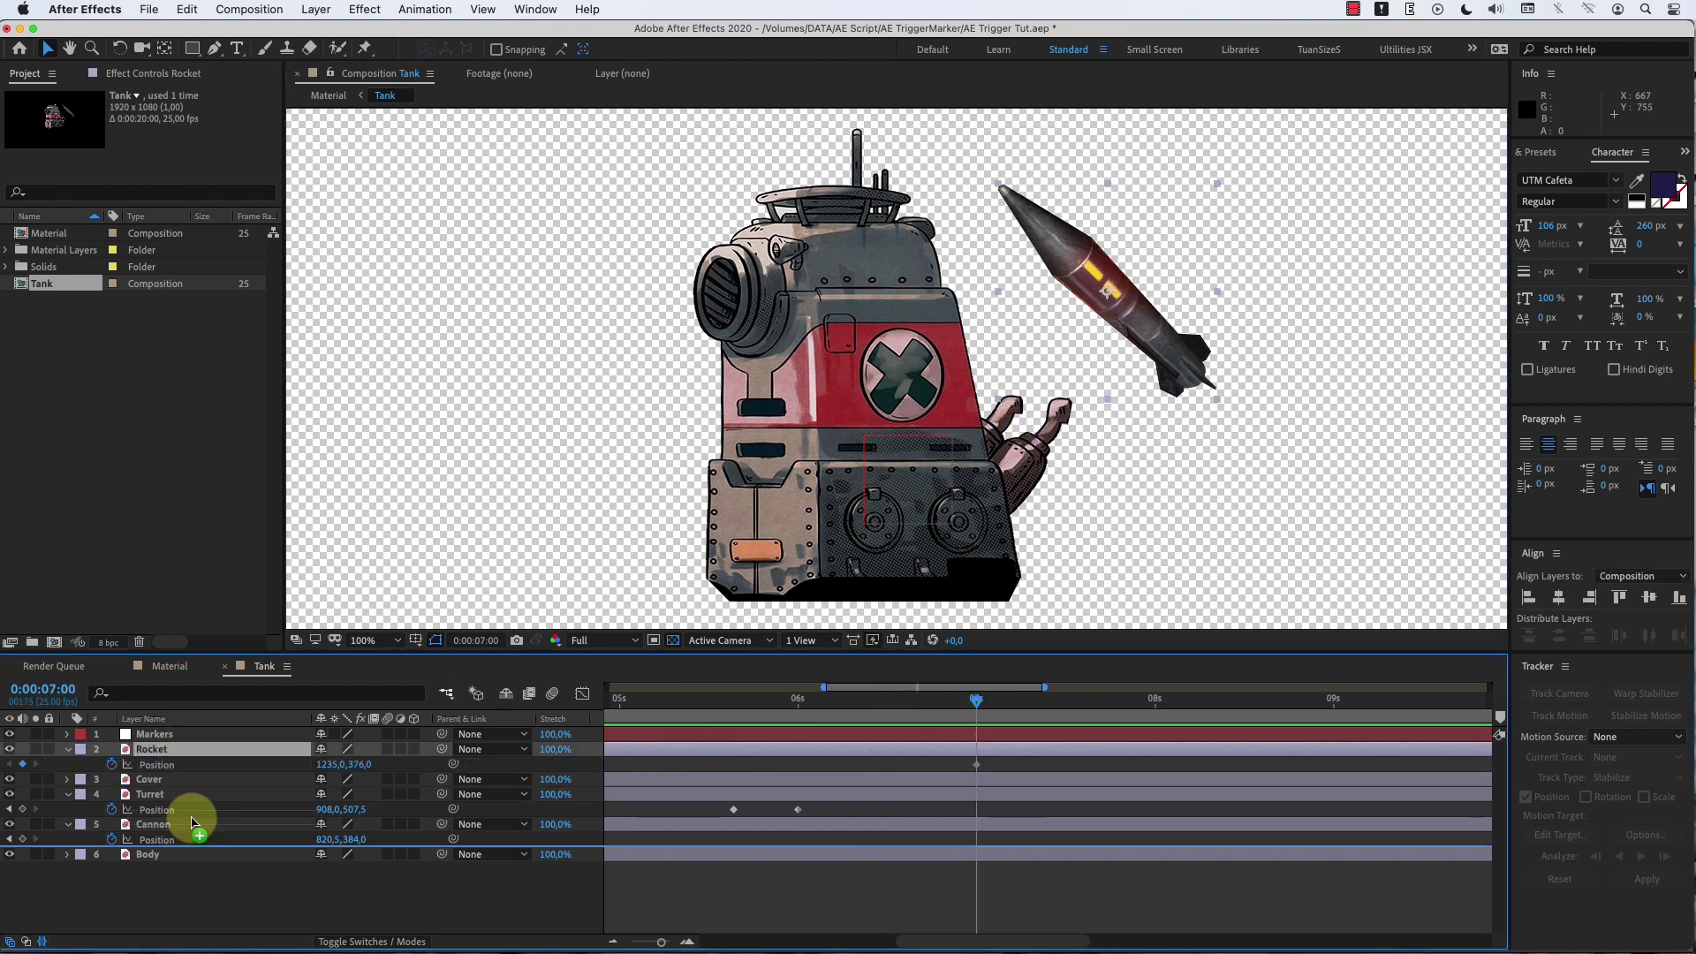
key("alt+shift+p")
left_click_drag(977, 854, 1076, 854)
Step: Scale the Rocket to 69% and place it behind the tank body at 1011.0, 479.0 on 0:00:07:00
left_click_drag(1177, 326, 1165, 331)
key("shift+s")
left_click_drag(370, 869, 341, 870)
left_click_drag(1113, 317, 927, 402)
Step: Keyframe the Rocket's Rotation at 48° on 0:00:07:00 and 5° on 0:00:07:14
key("shift+r")
left_click_drag(340, 884, 389, 878)
left_click_drag(976, 699, 1157, 711)
key("j")
key("minus")
left_click(112, 885)
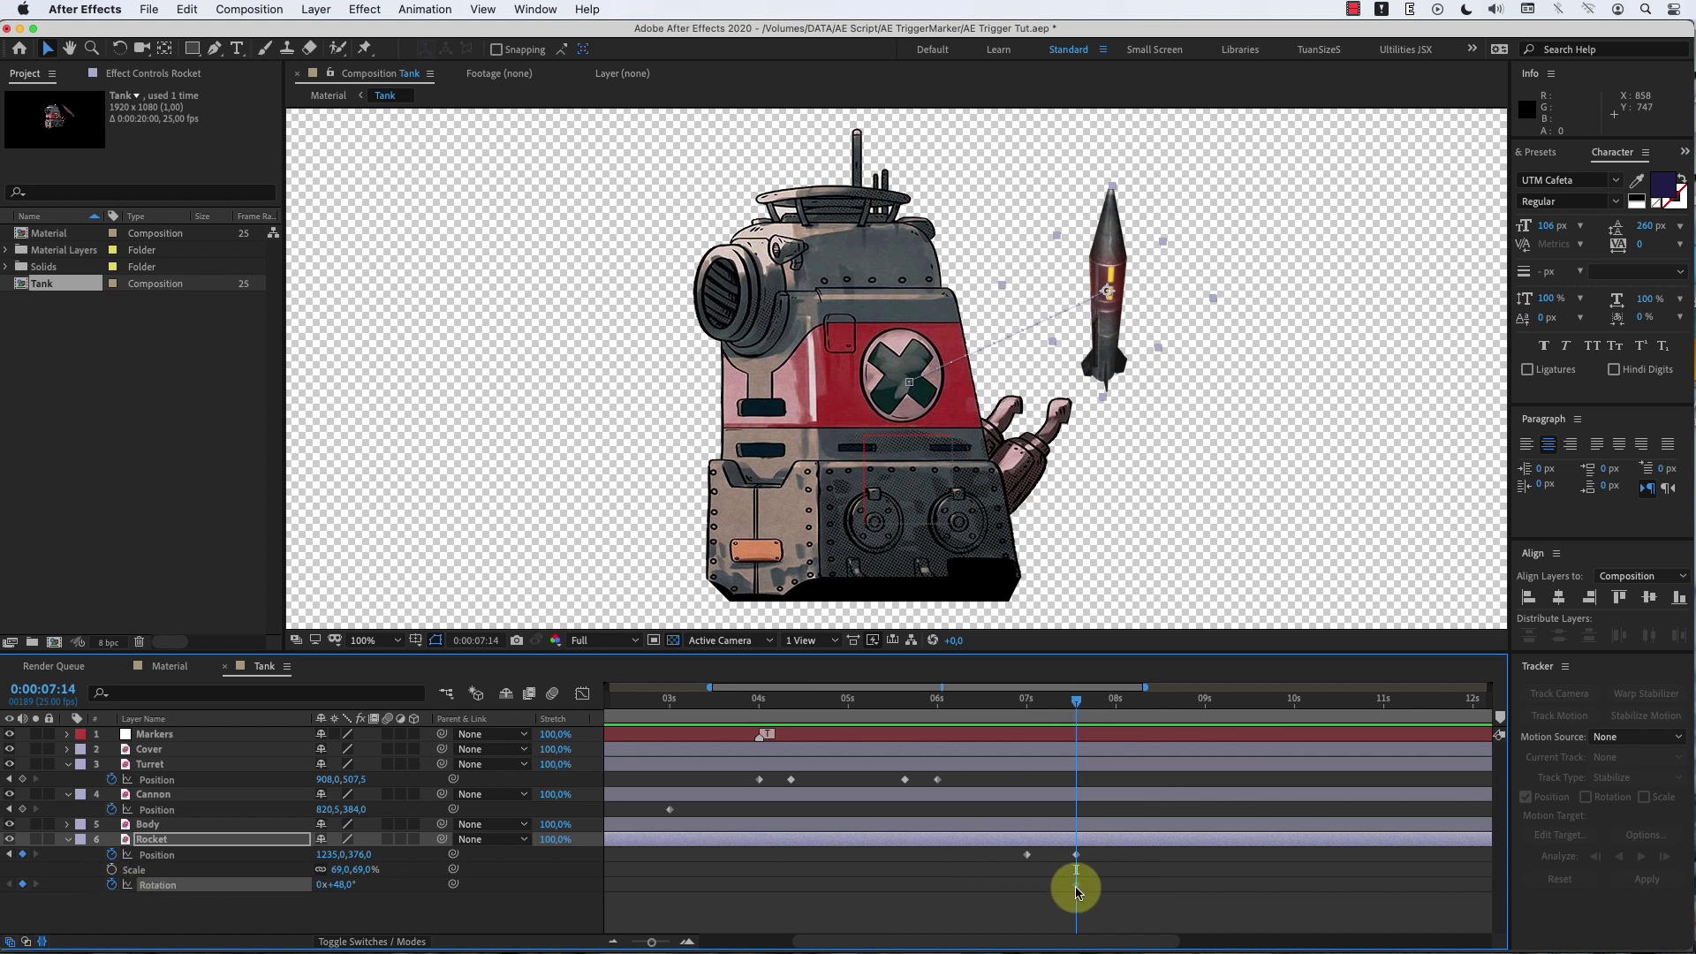
left_click_drag(1076, 884, 1026, 884)
left_click_drag(346, 885, 308, 889)
Step: Hold the Rocket's position until about 0:00:08:03 and keyframe it outside the frame at 679.0, -156.0 about ten frames on
left_click_drag(1120, 704, 1126, 704)
key("comma")
key("comma")
key("alt+shift+p")
left_click_drag(1041, 399, 795, 165)
Step: Play back the rocket launch from 0:00:07:00 to check the rise out of the tank
left_click_drag(1039, 710, 1076, 712)
key("equal")
key("period")
key("period")
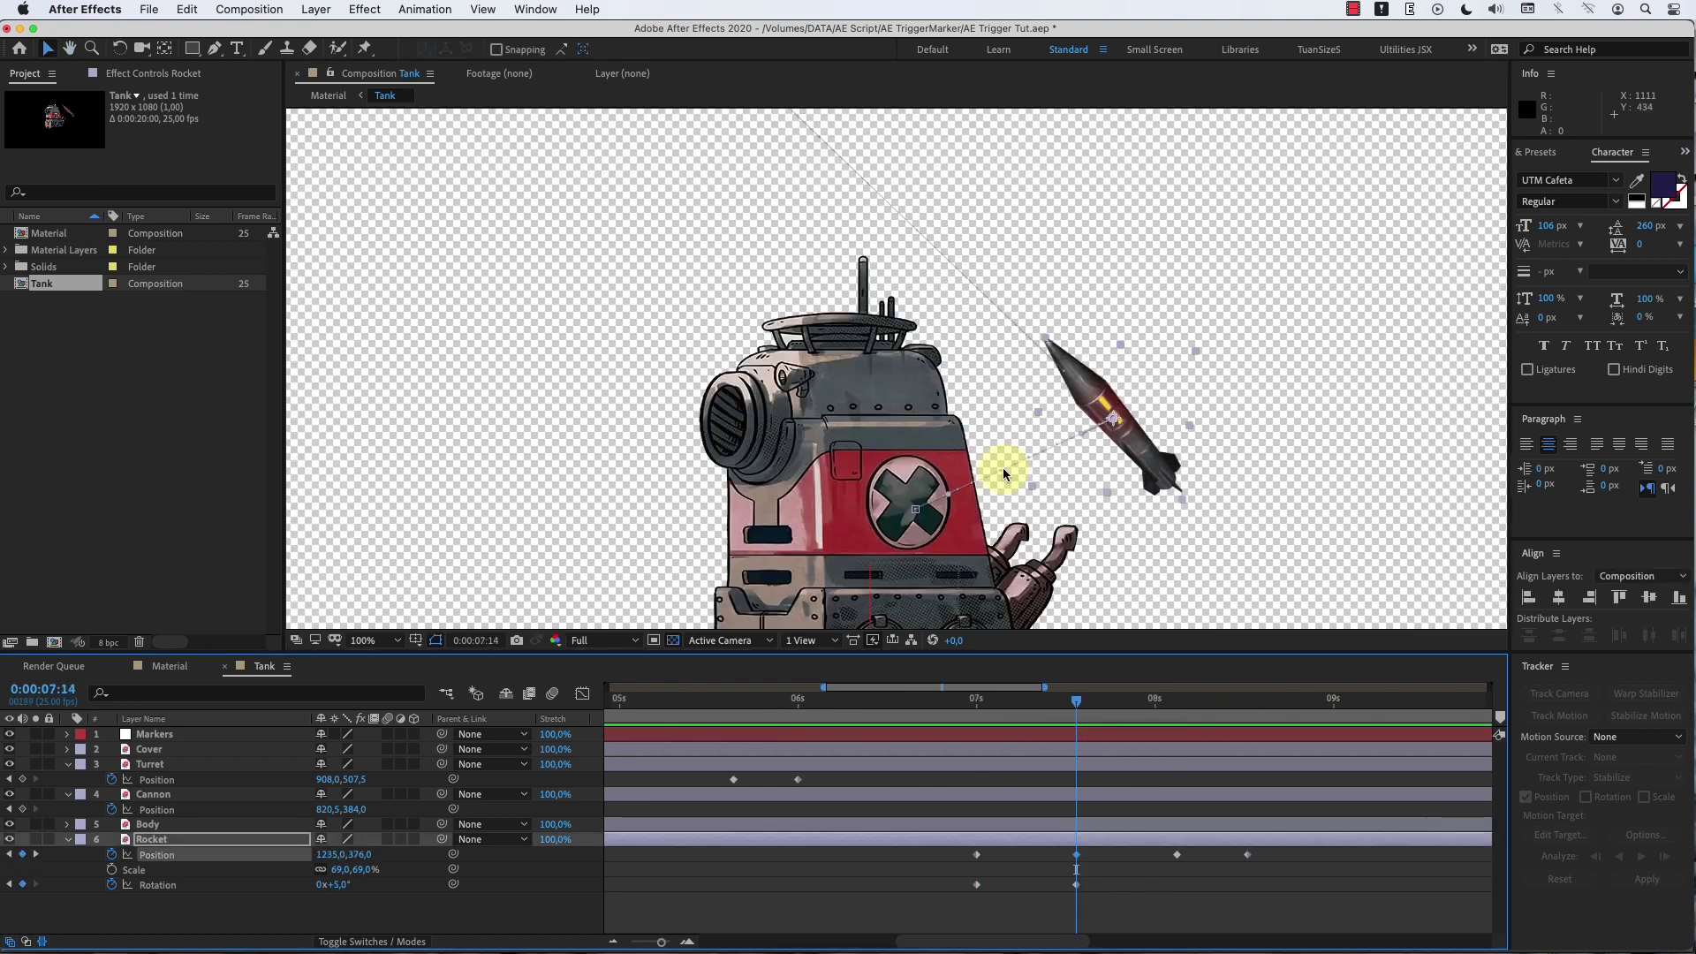
left_click(976, 854)
key("space")
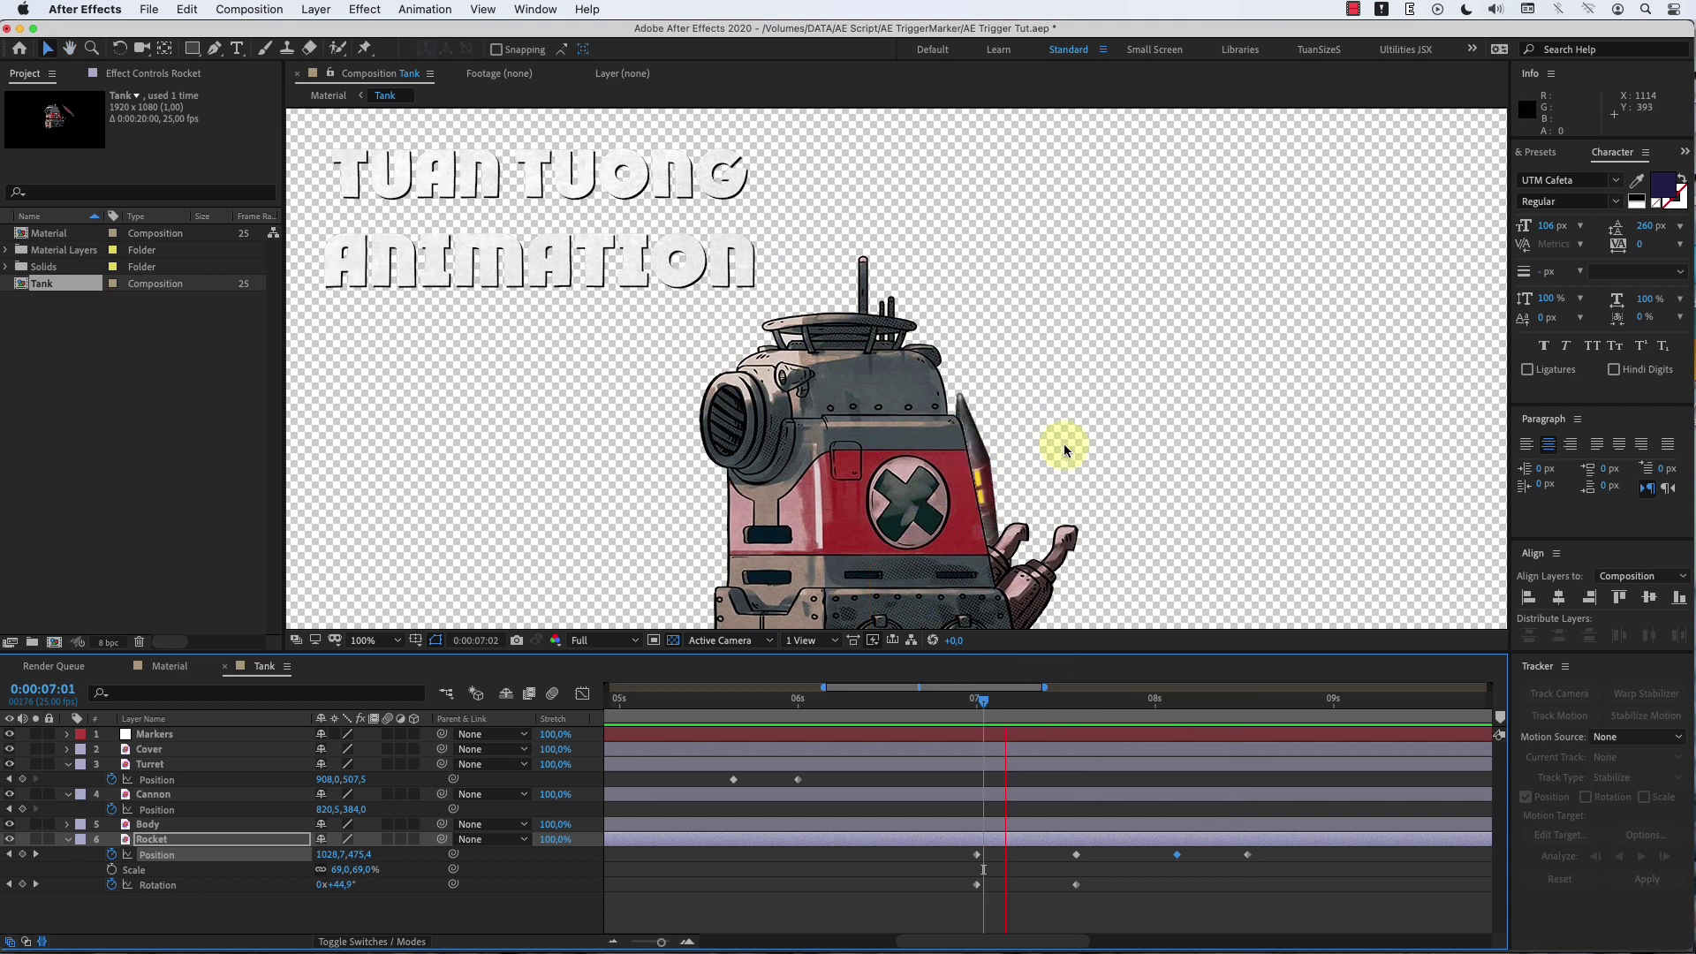
key("space")
key("minus")
left_click(1123, 896)
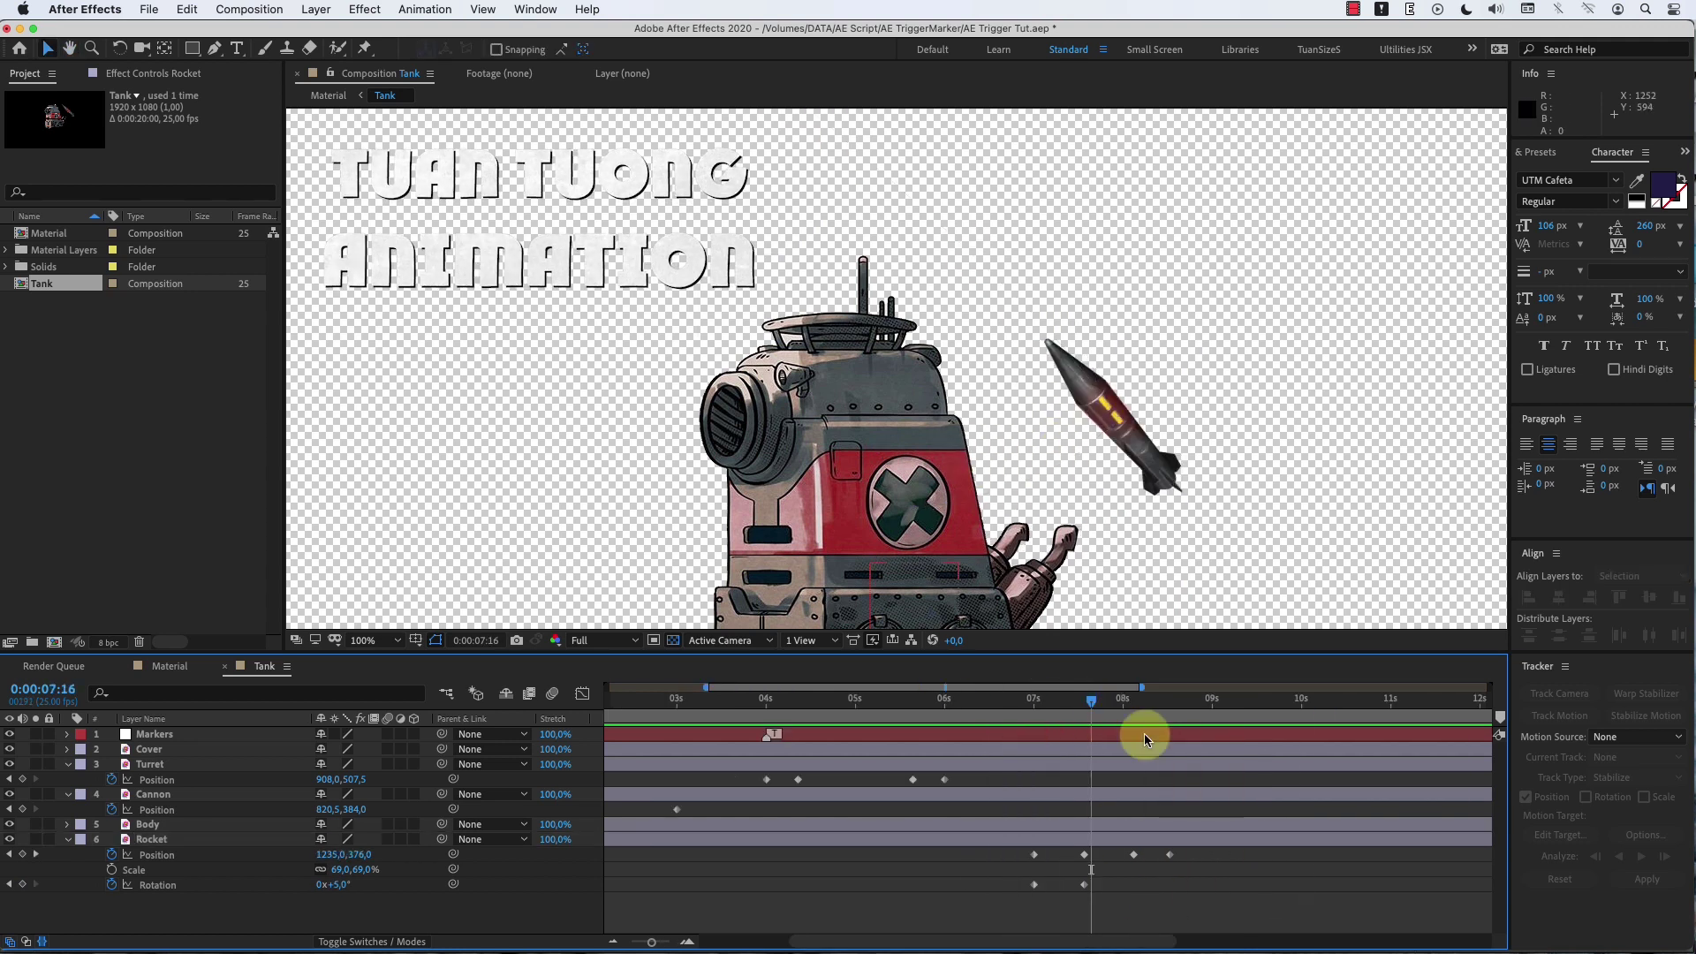
Step: Add a layer marker to the Markers null at 0:00:07:00 with the comment R
left_click(1032, 740)
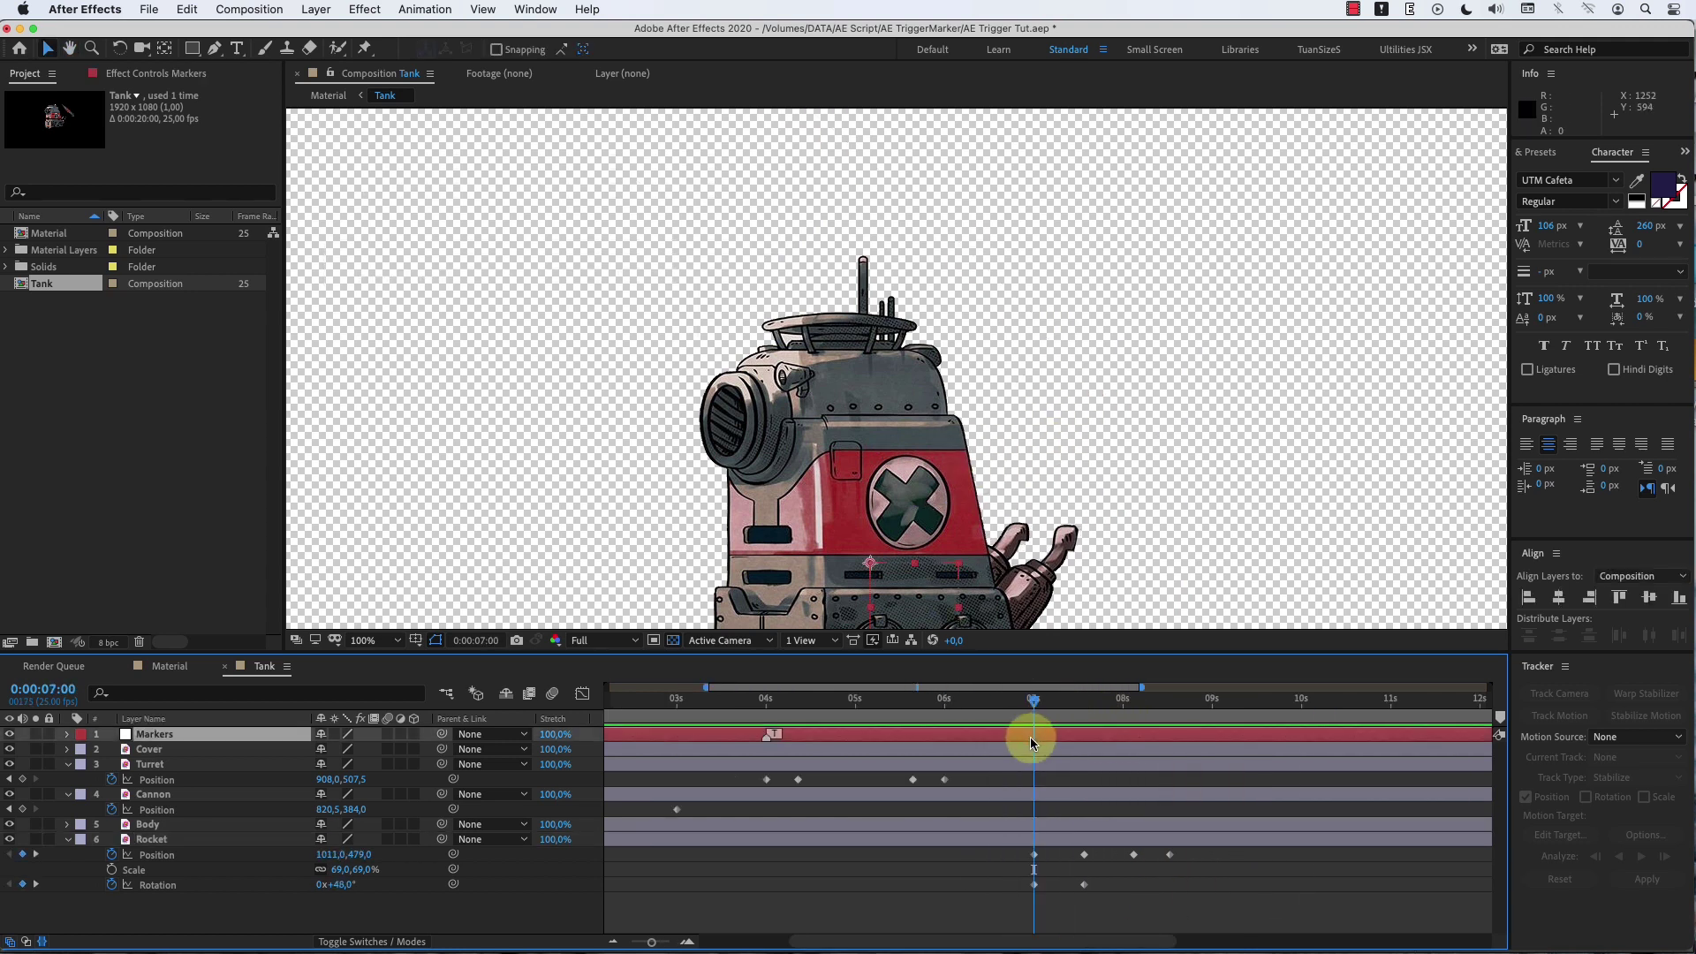
key("KP_Multiply")
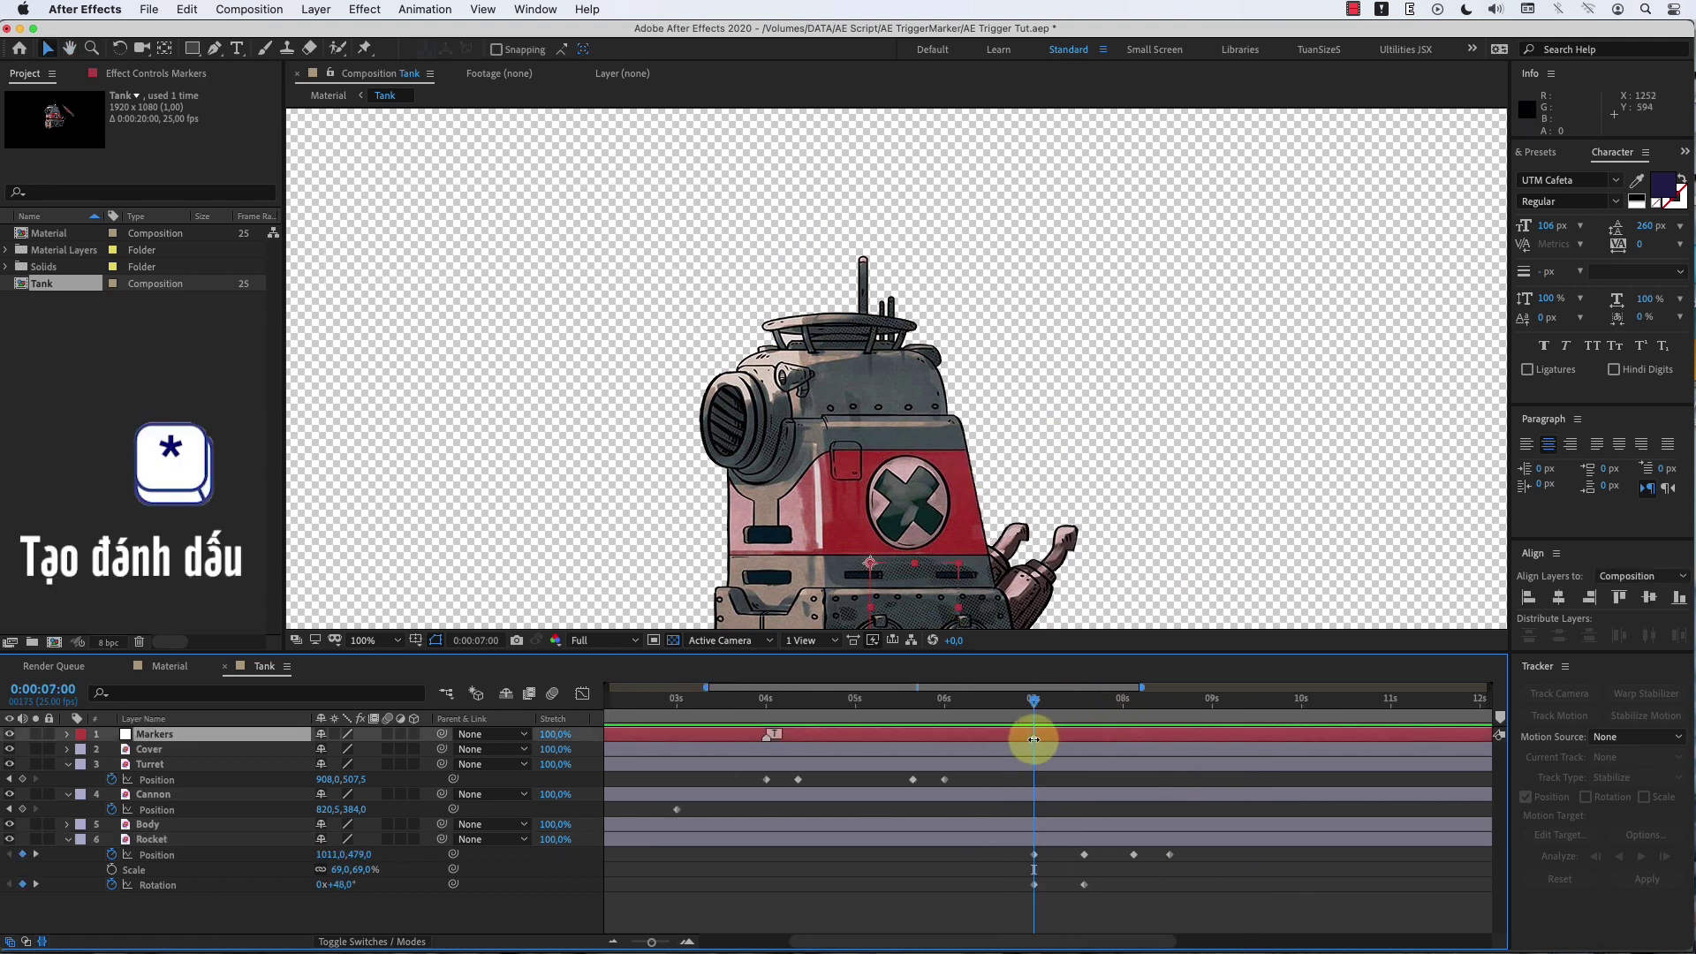
double_click(1034, 738)
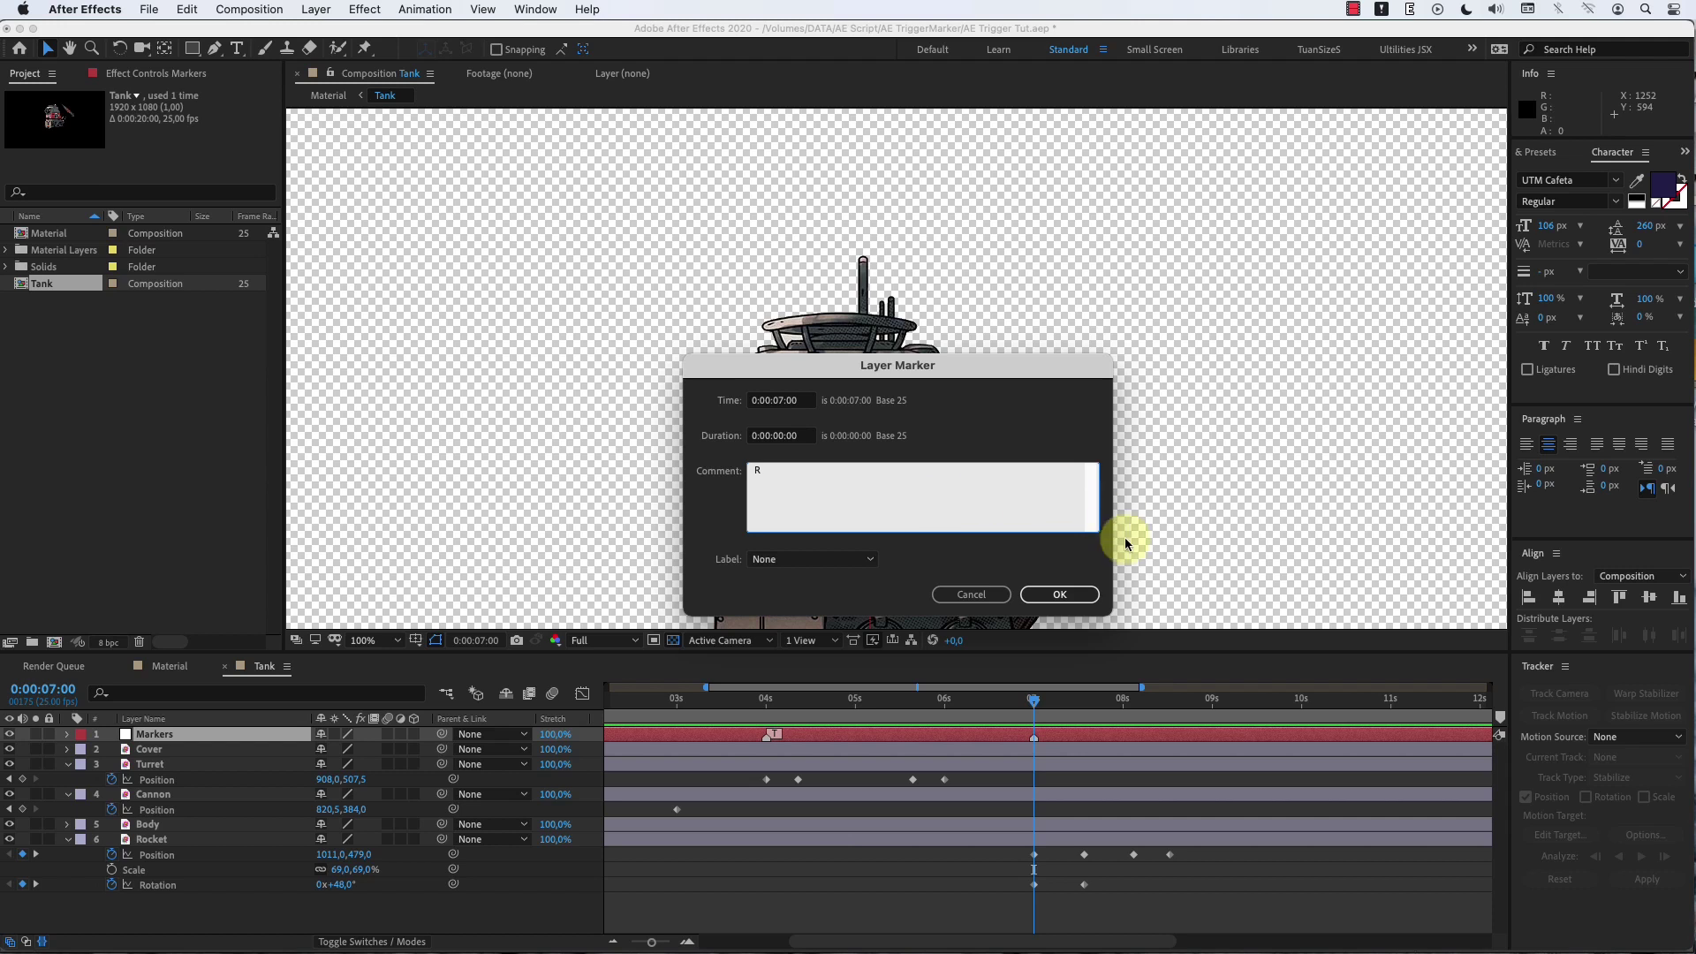
left_click(1083, 594)
left_click(1163, 881)
Step: Scrub through the rest of the Tank animation and go to 0:00:00:00 in the Material composition
left_click_drag(895, 419, 935, 378)
key("-")
left_click_drag(968, 700, 1074, 724)
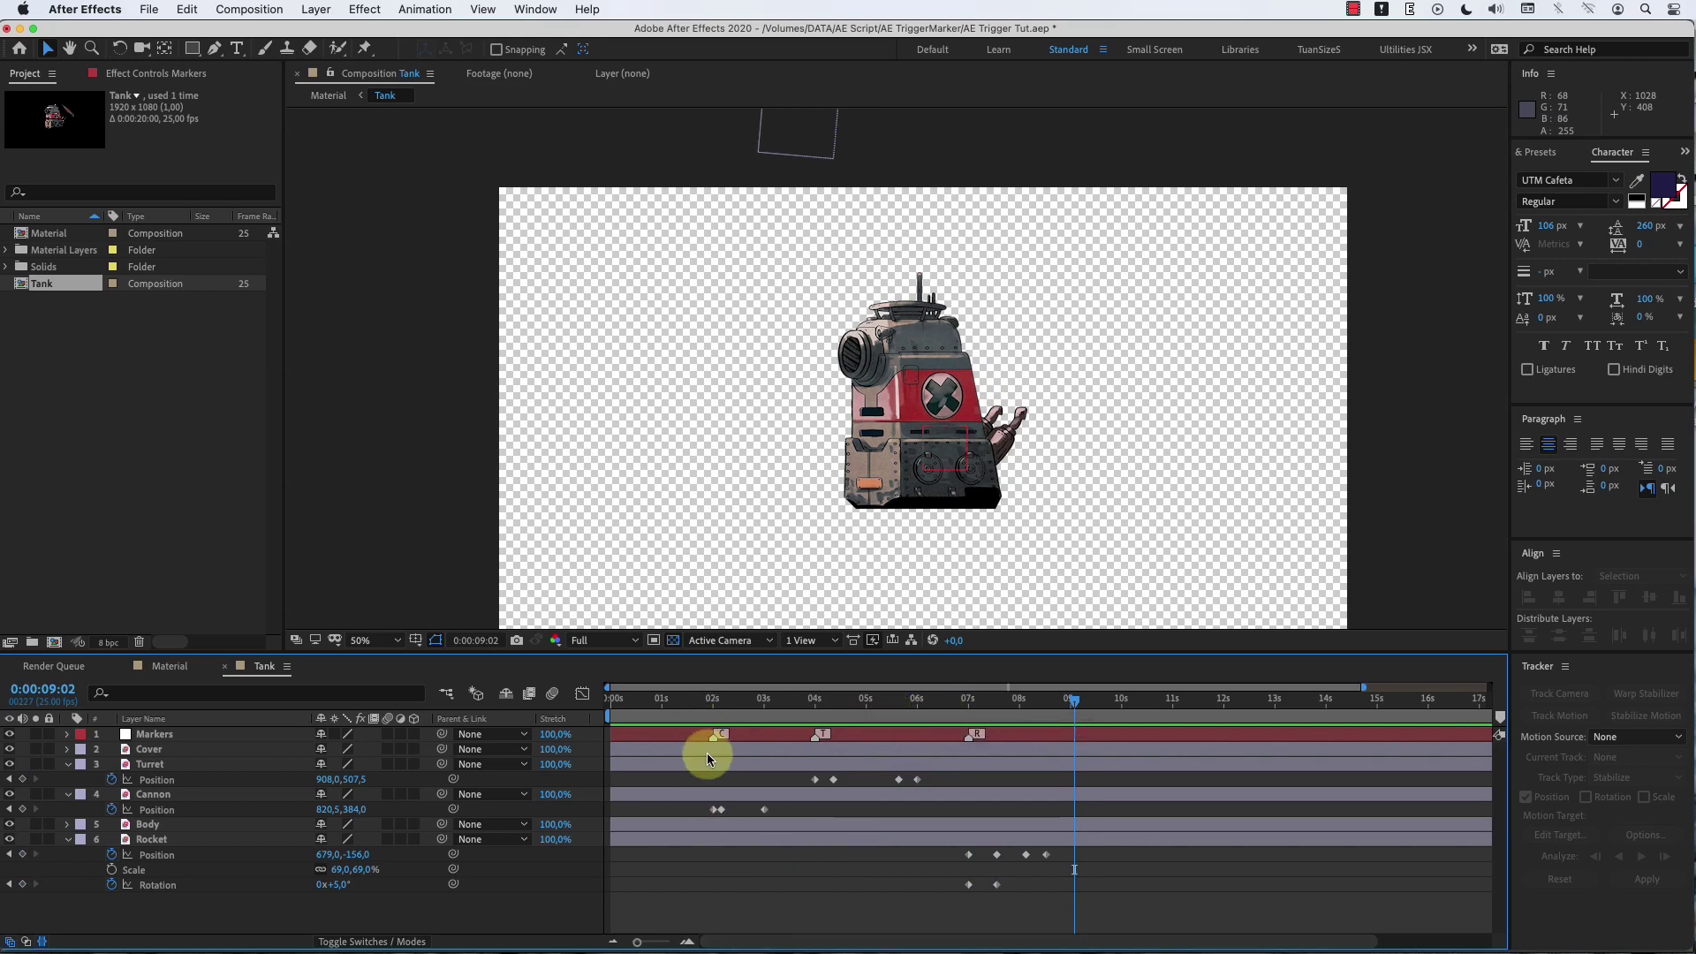
left_click(167, 669)
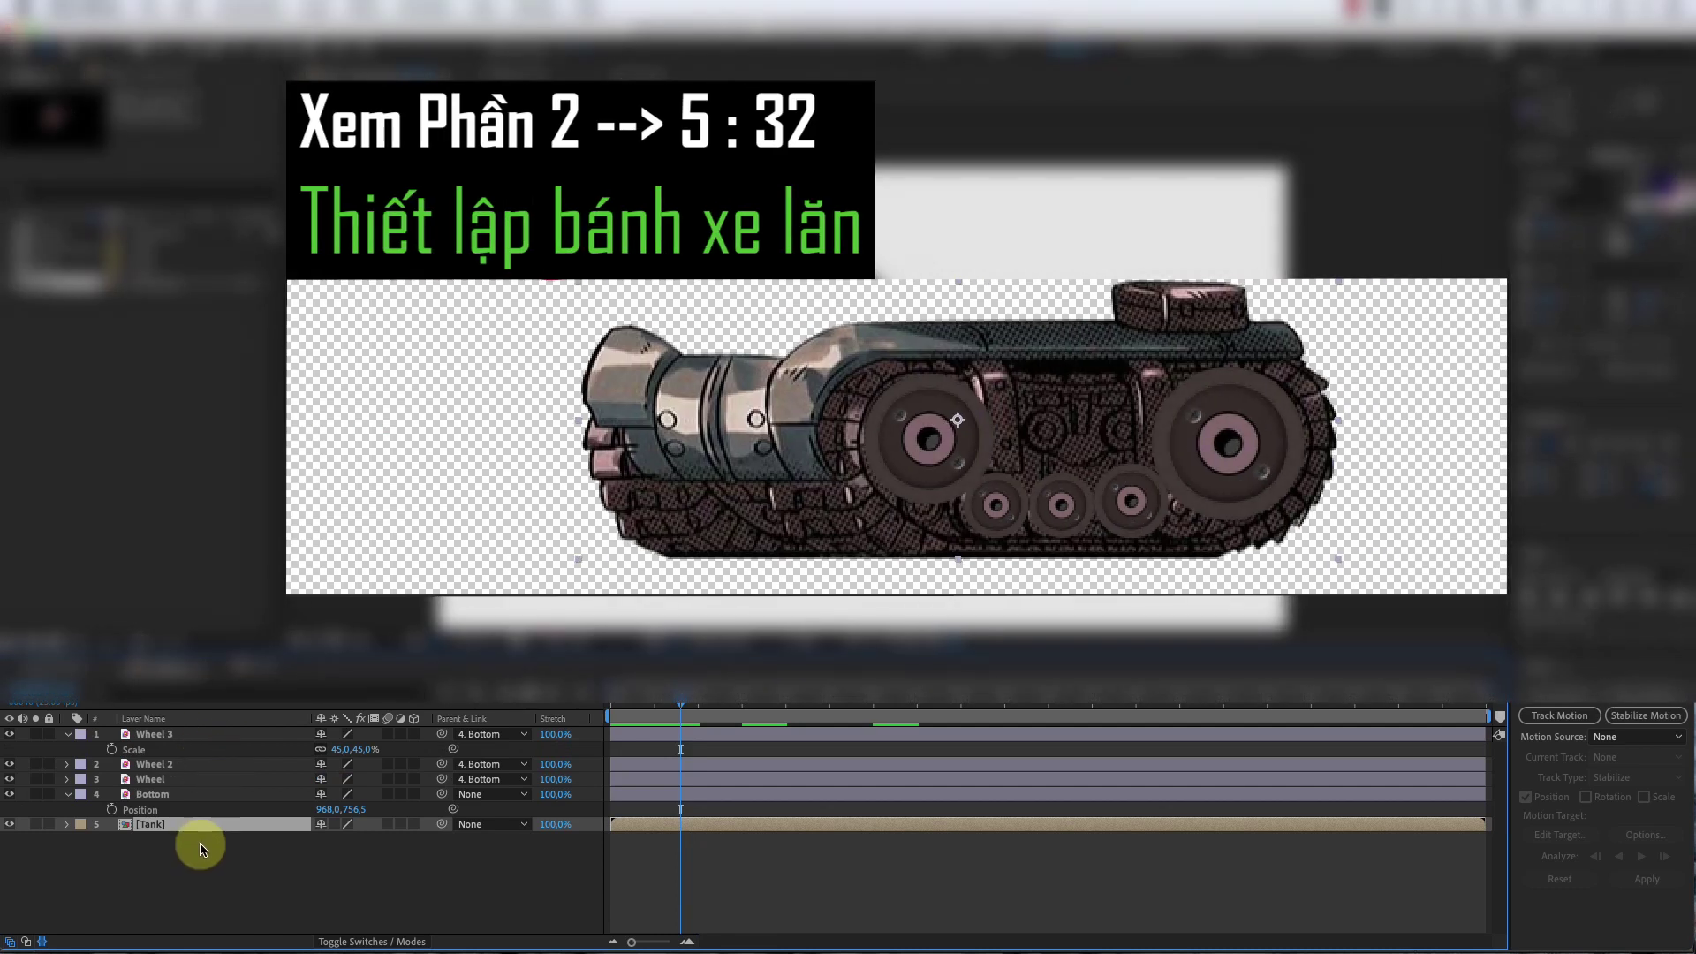
left_click_drag(646, 711, 595, 709)
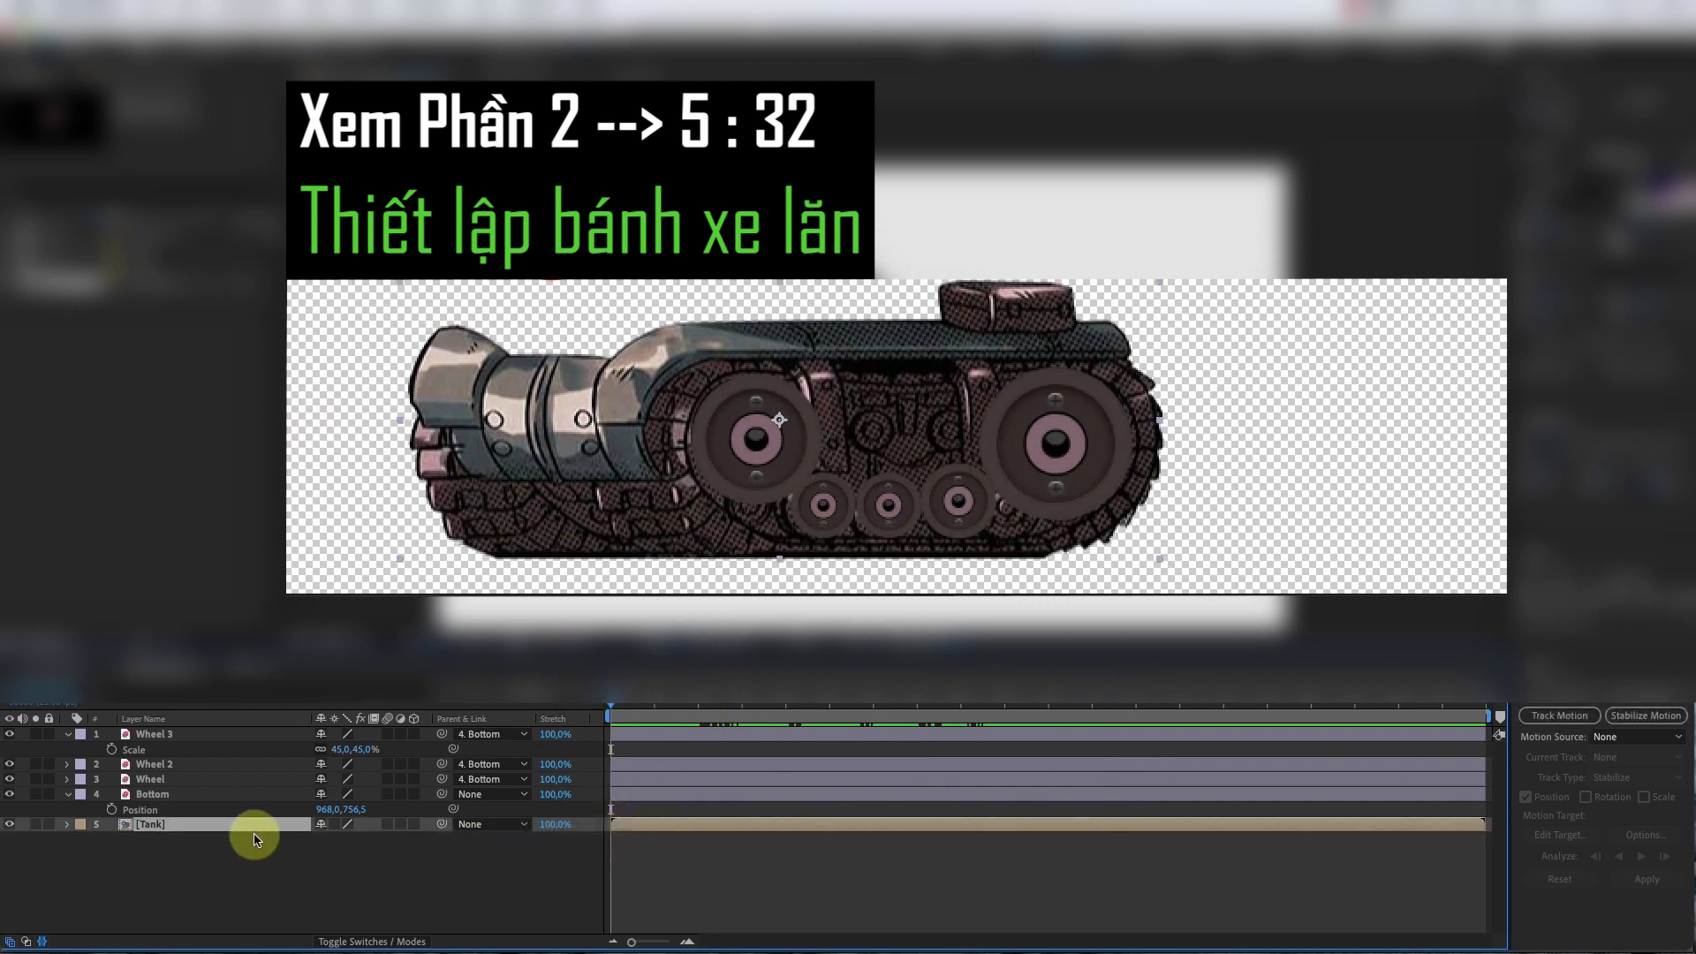
left_click(254, 827)
right_click(252, 826)
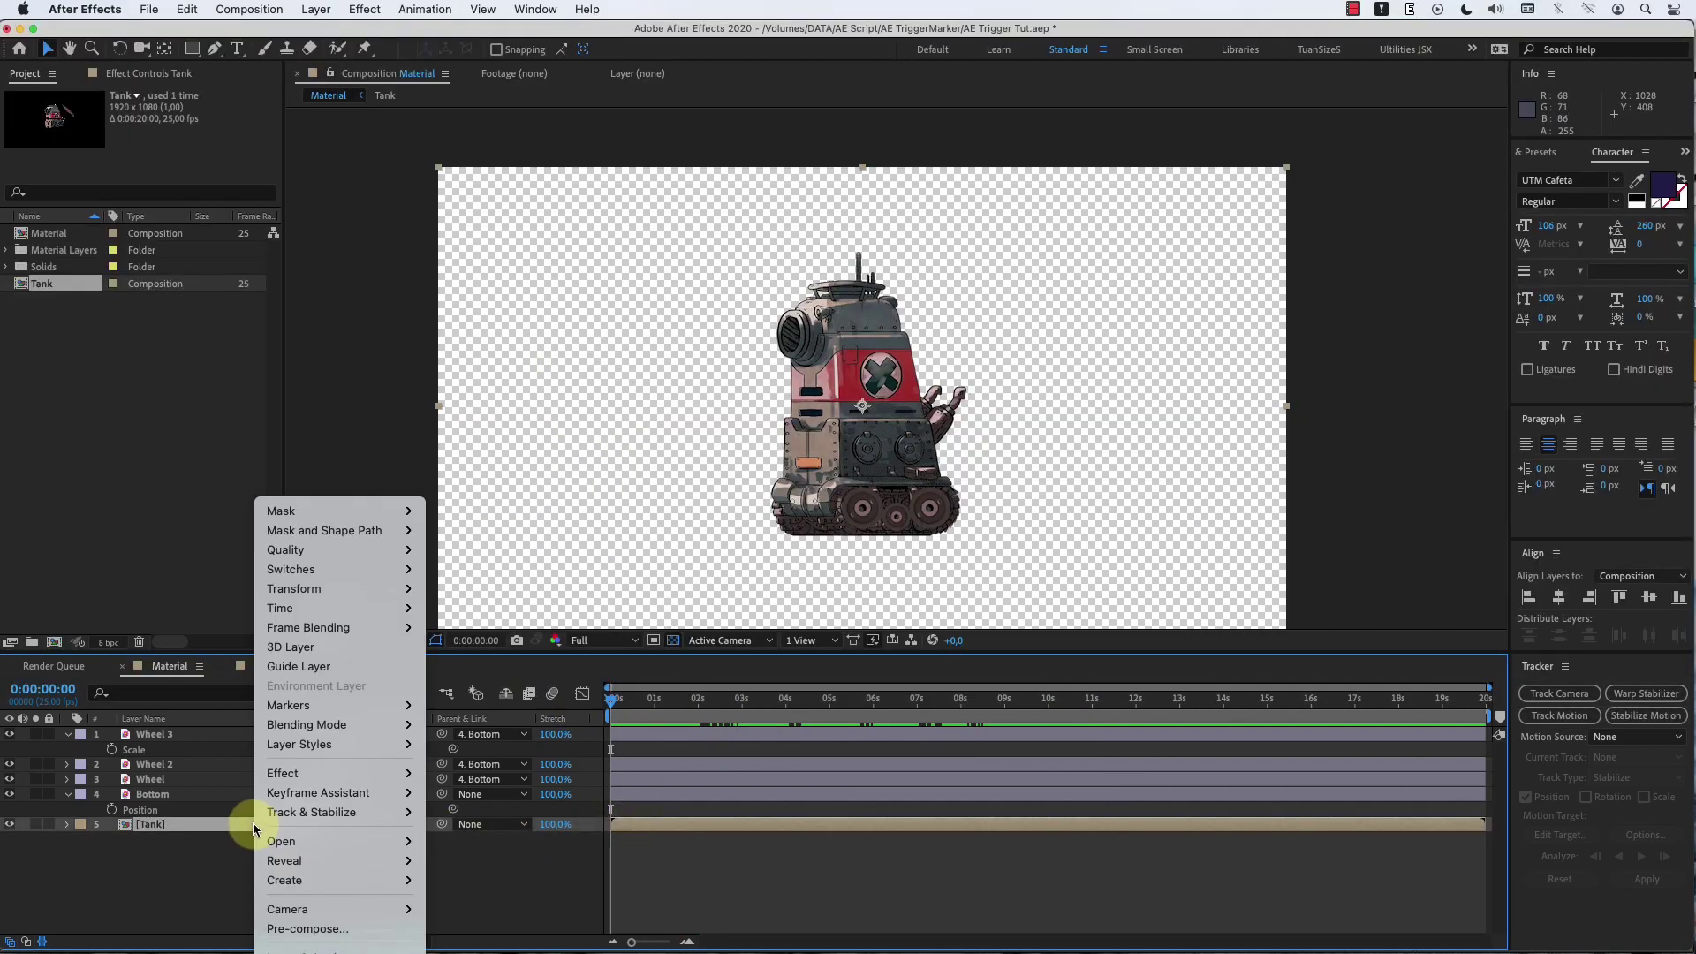
left_click(213, 862)
left_click(197, 870)
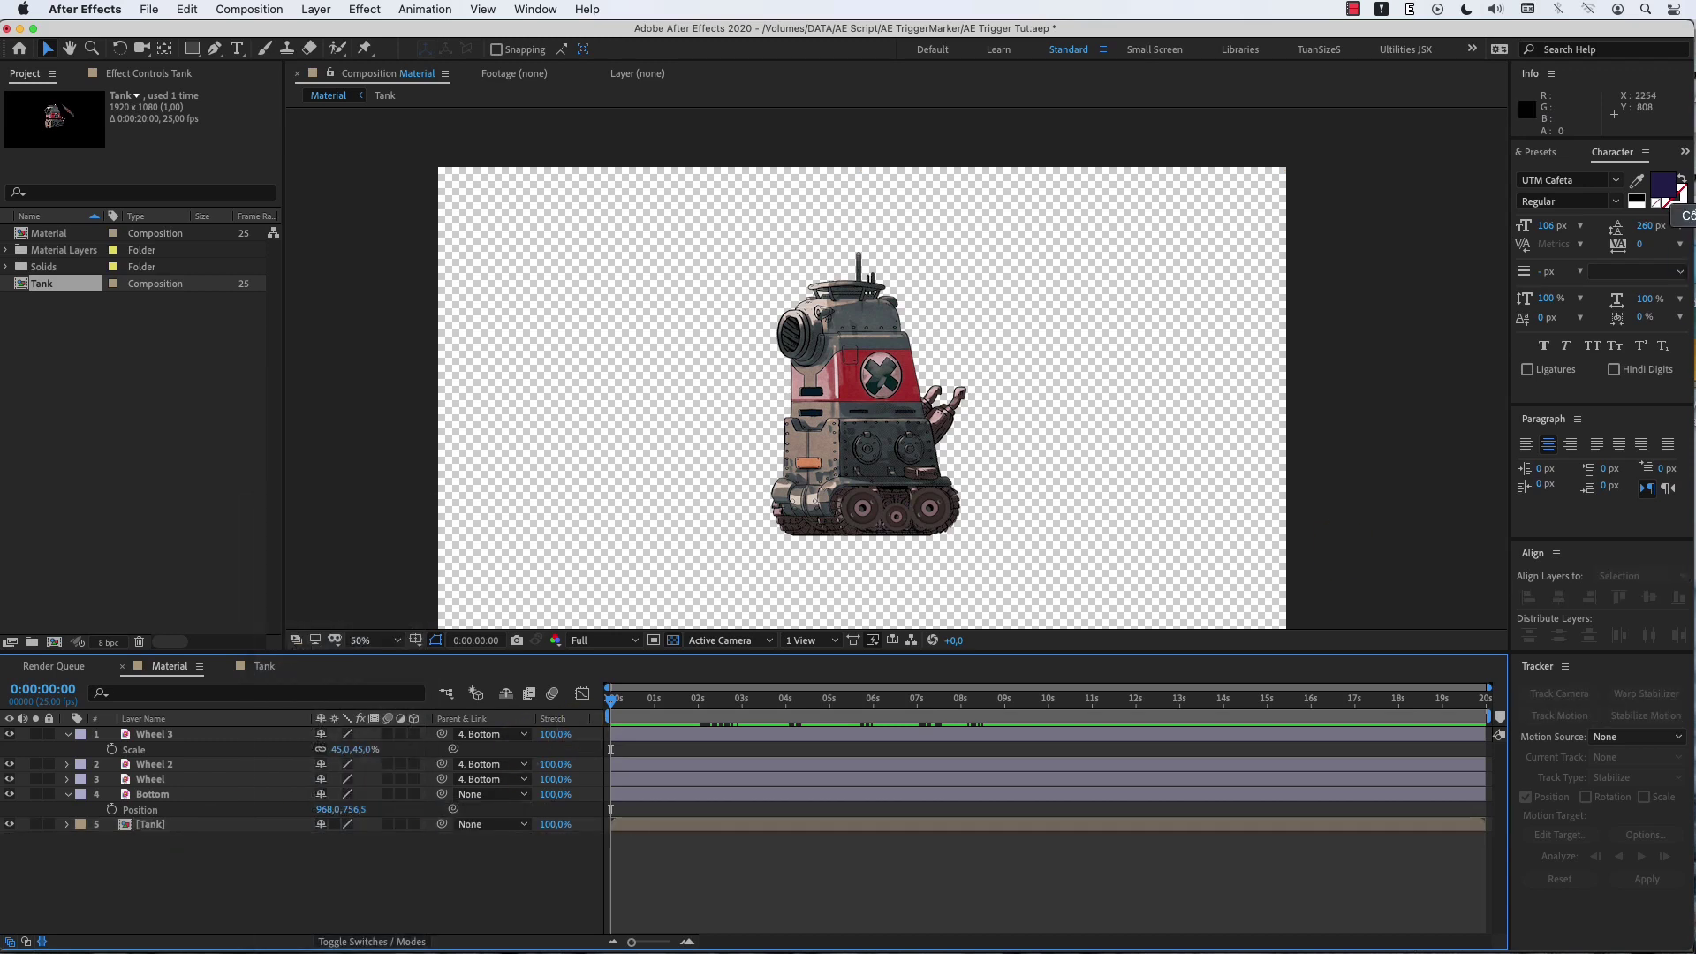
Step: Switch to the browser and open the Marker Sync Expression link in the Triggers Using Markers video description
left_click(1682, 205)
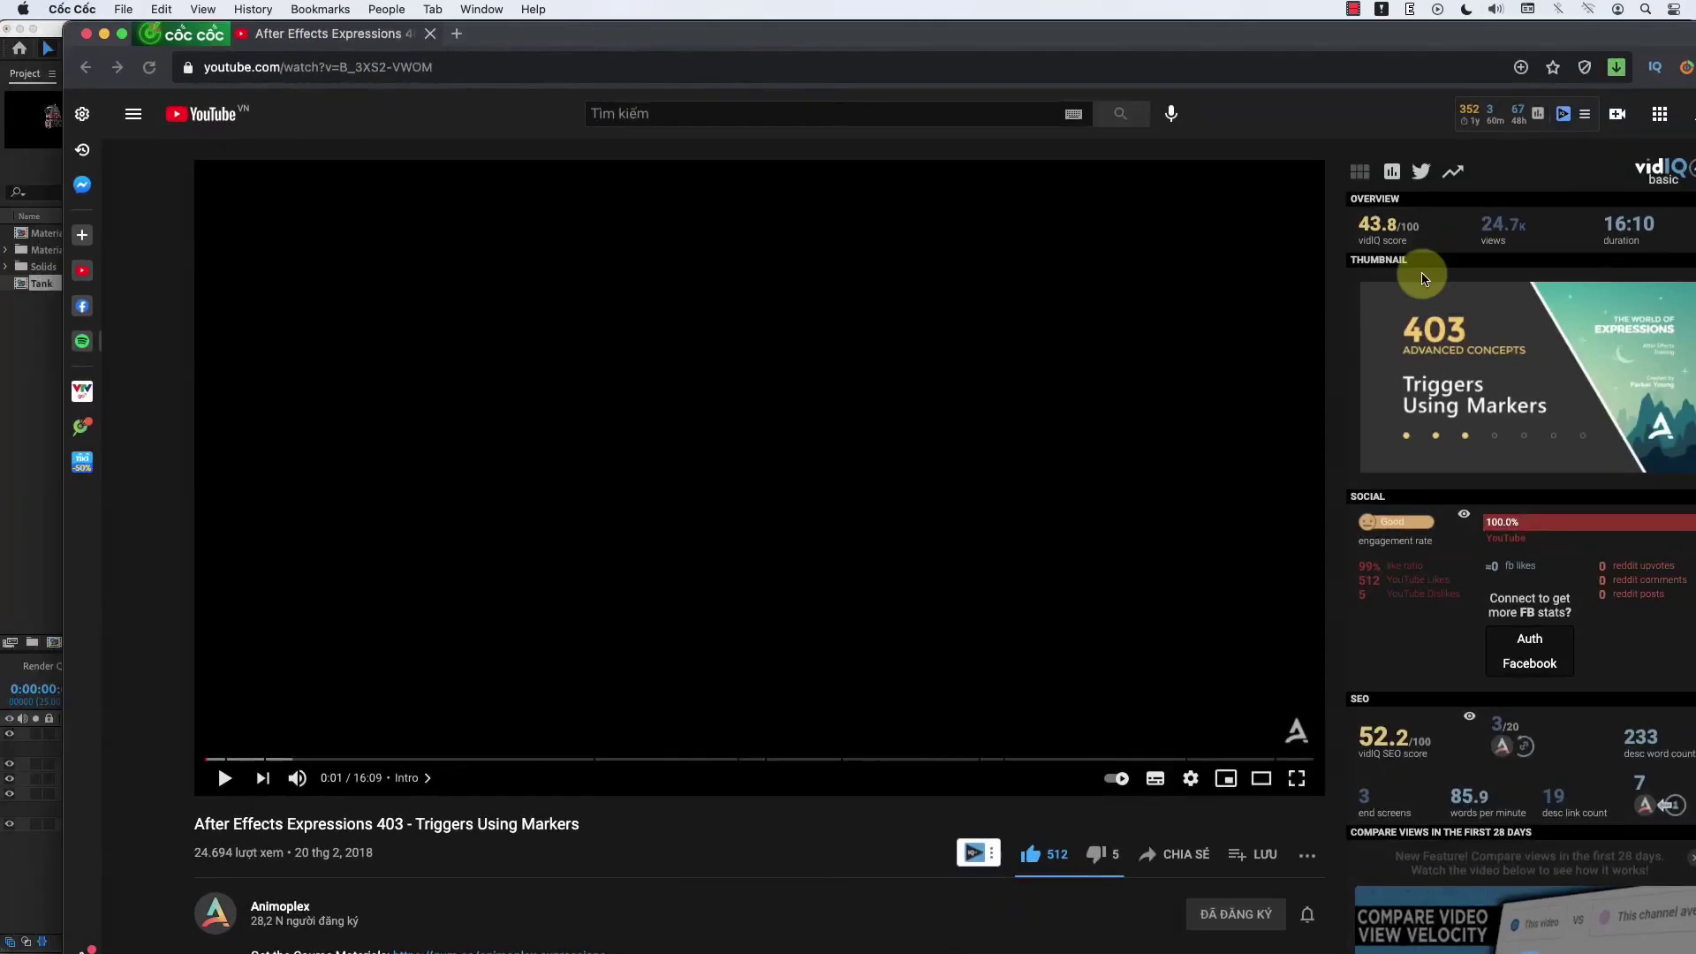
left_click_drag(196, 819, 560, 819)
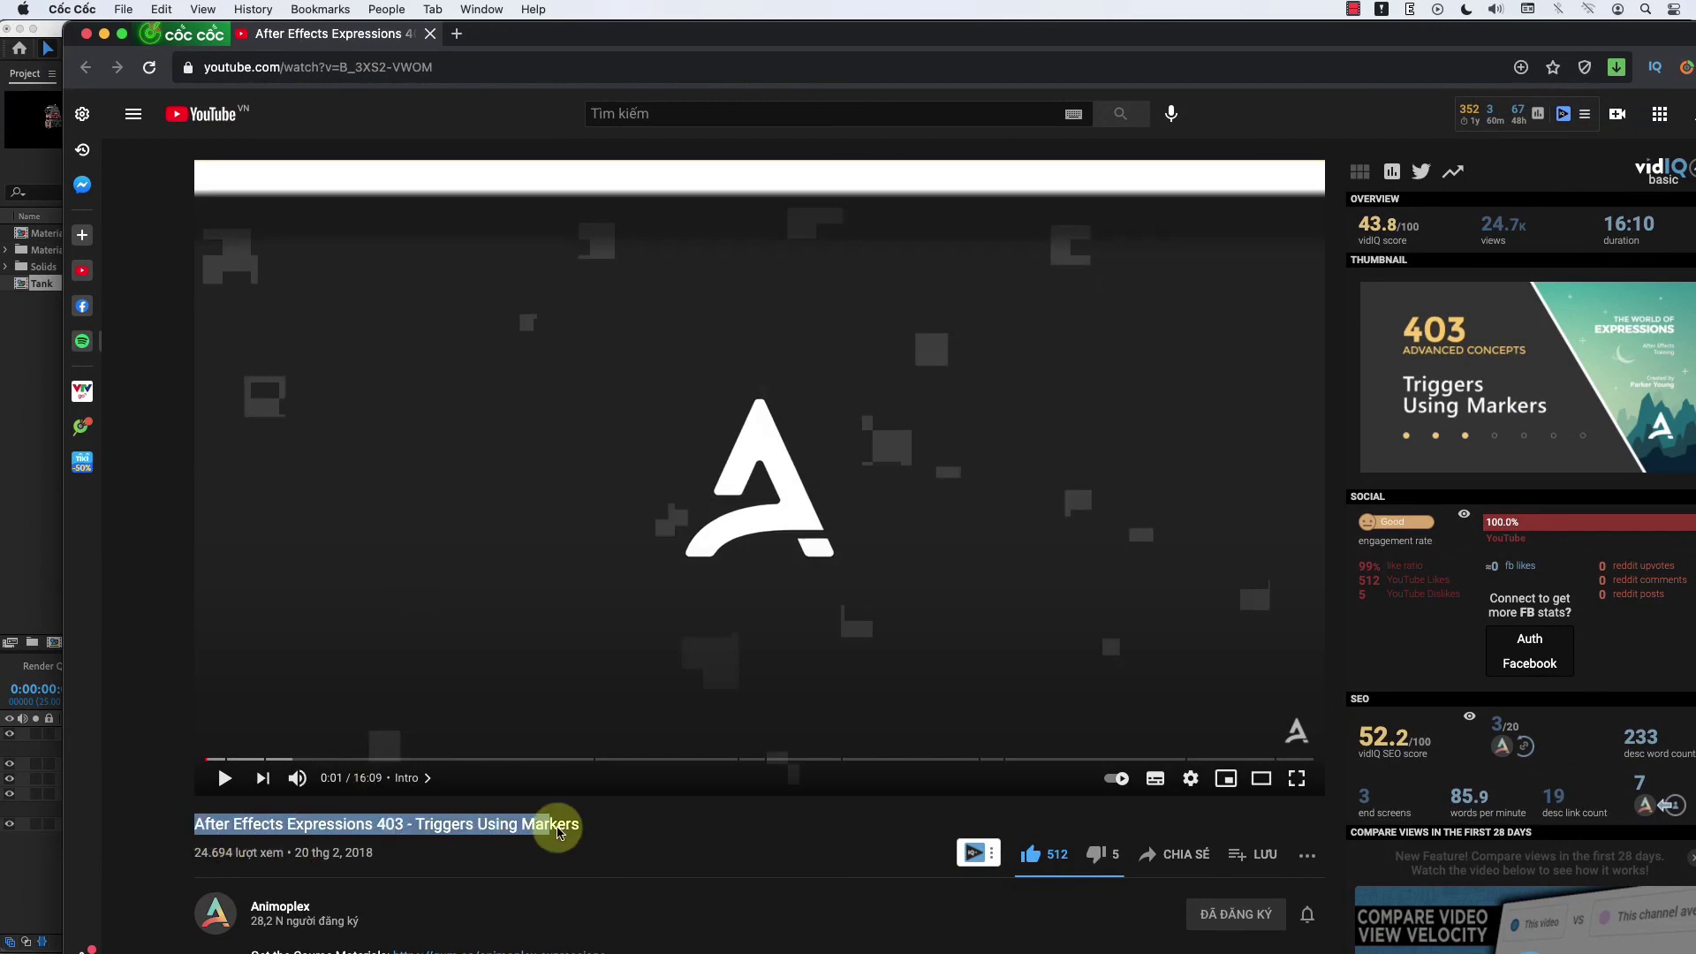
left_click(608, 827)
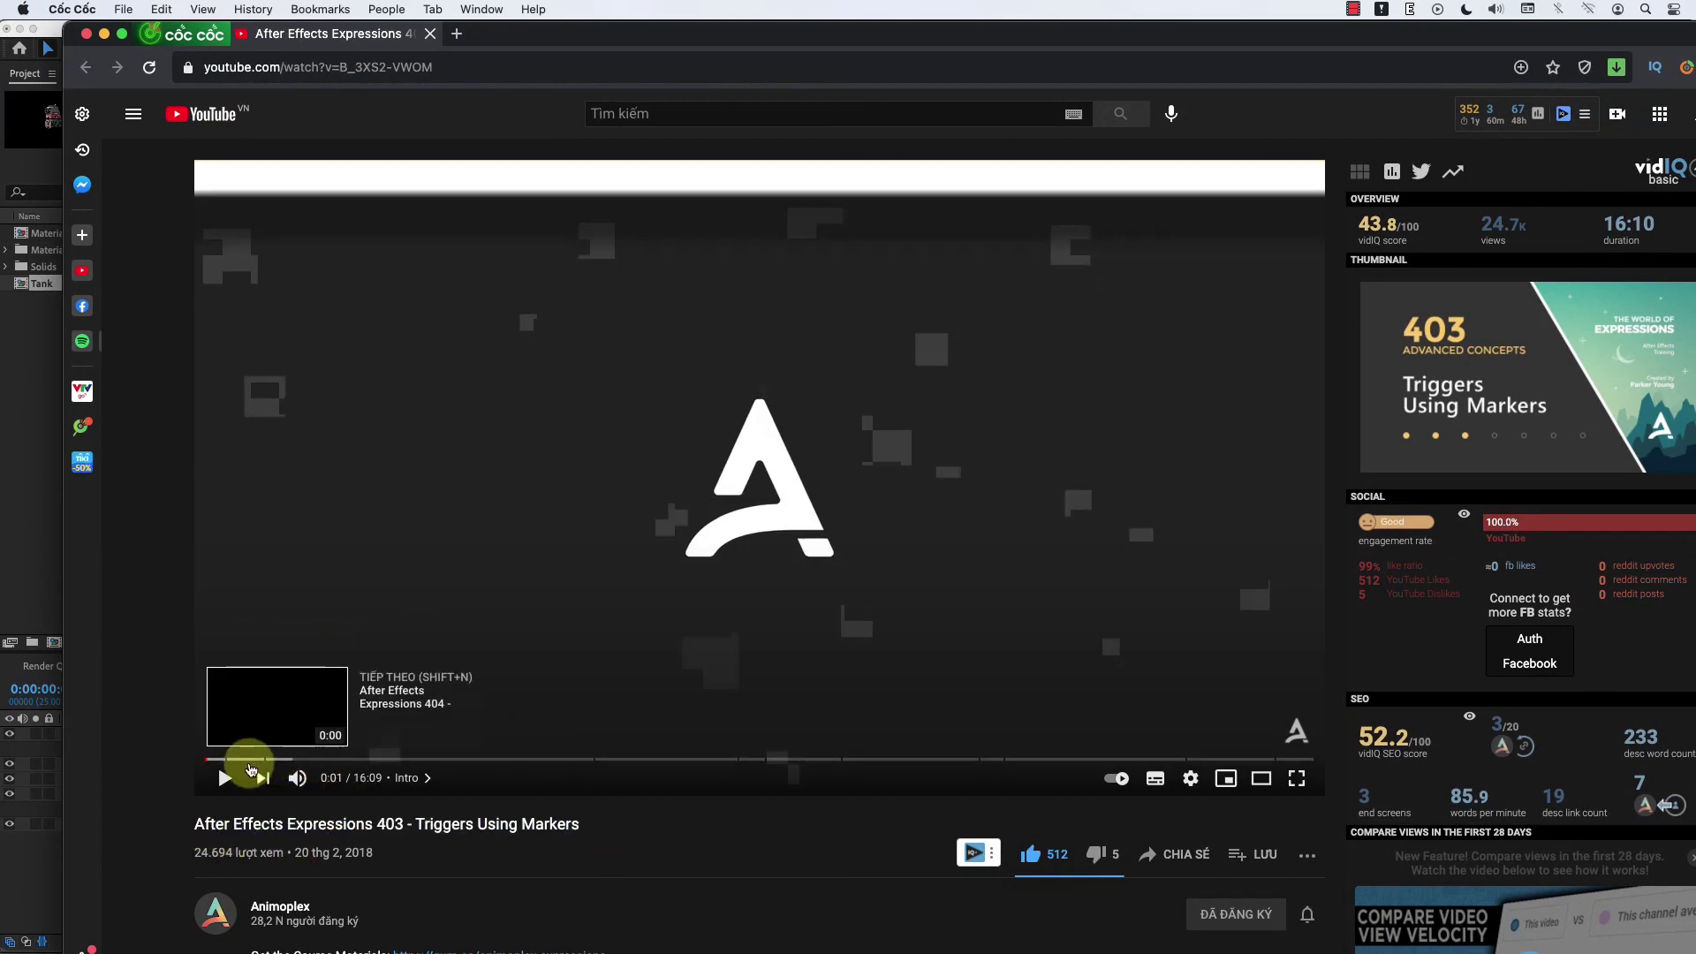
scroll(553, 583, "down", 5)
scroll(566, 579, "down", 6)
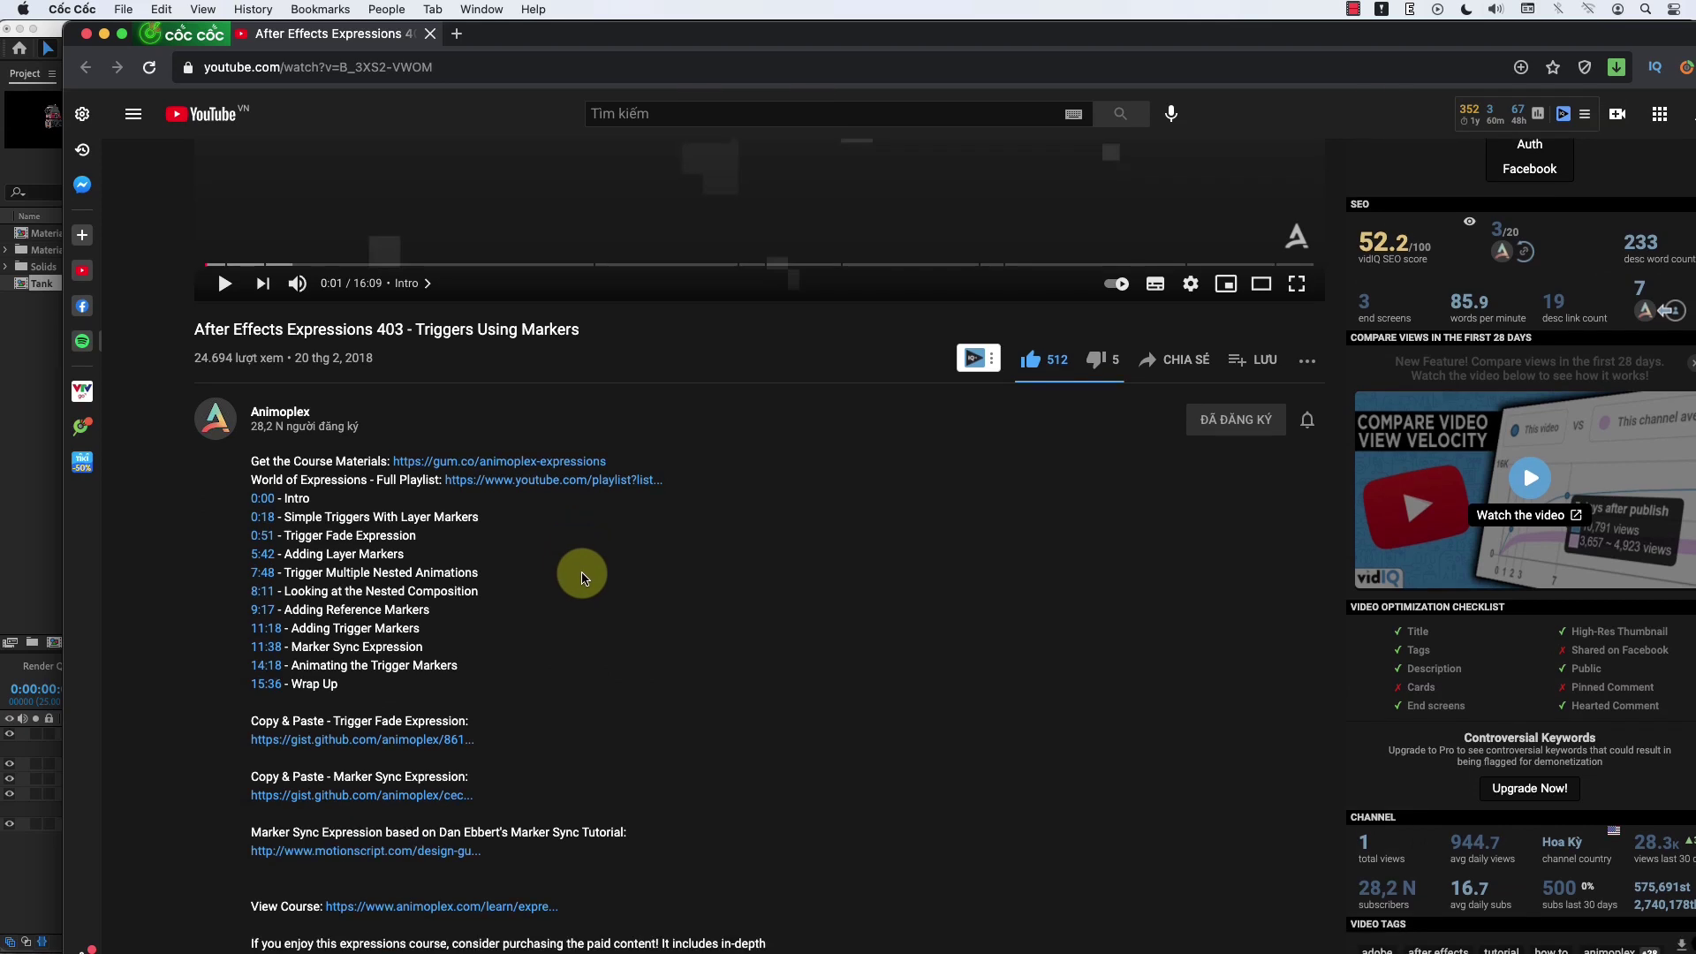
scroll(582, 576, "down", 2)
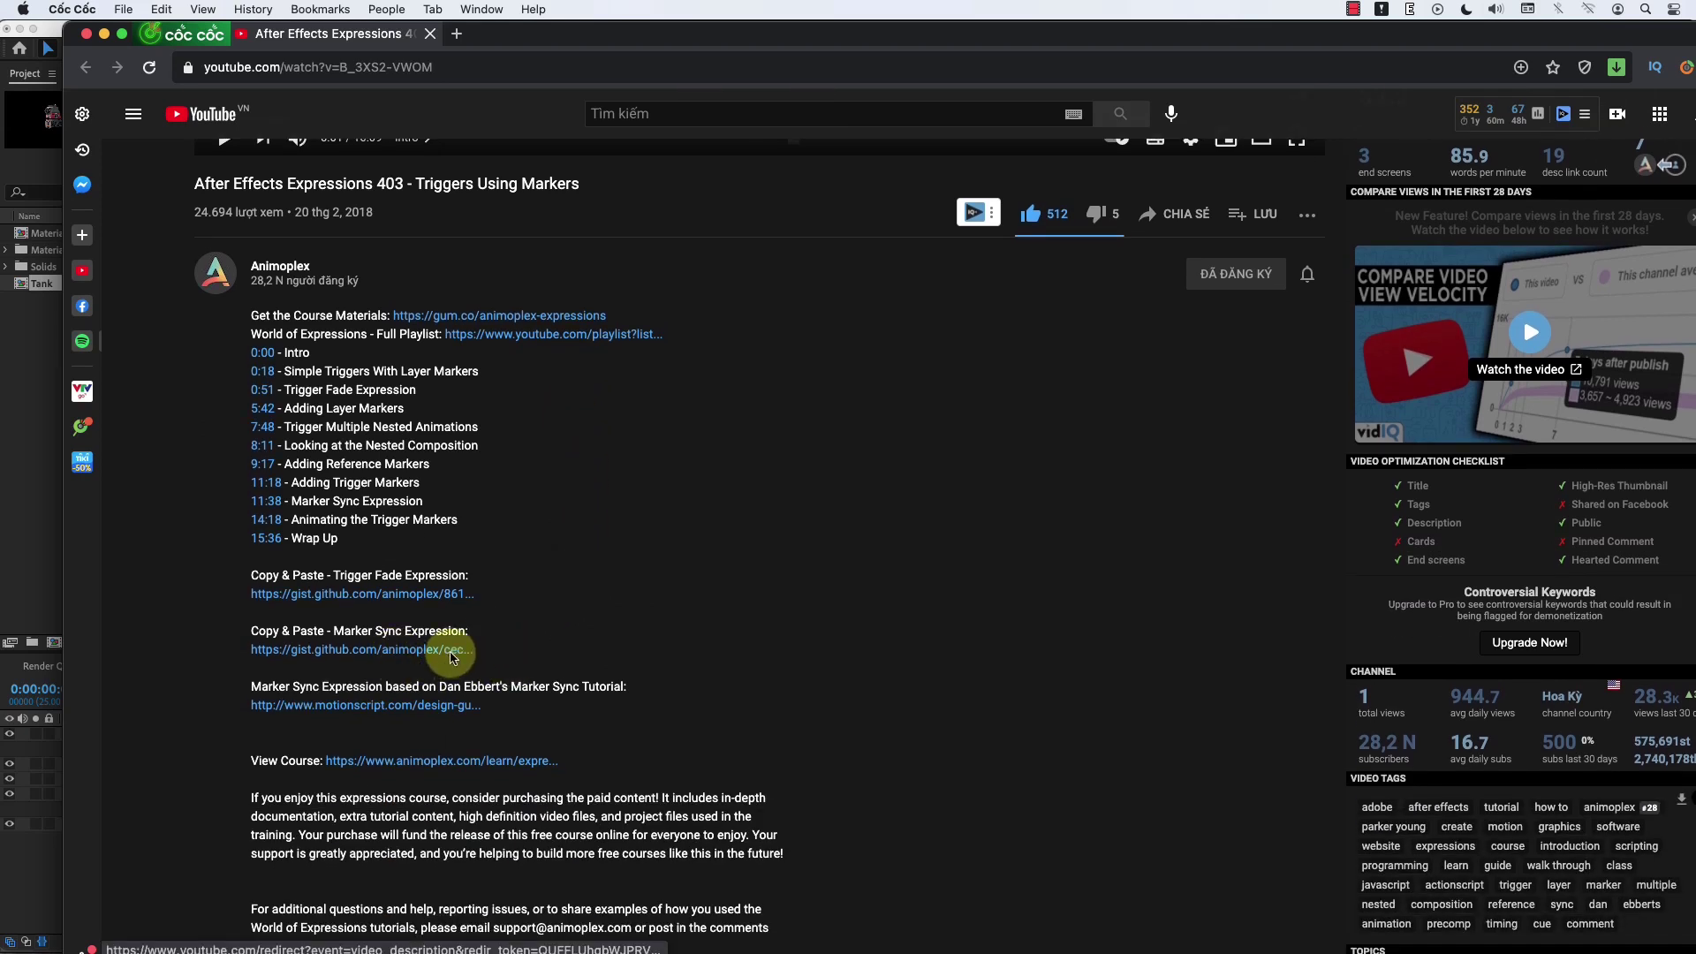
left_click(450, 654)
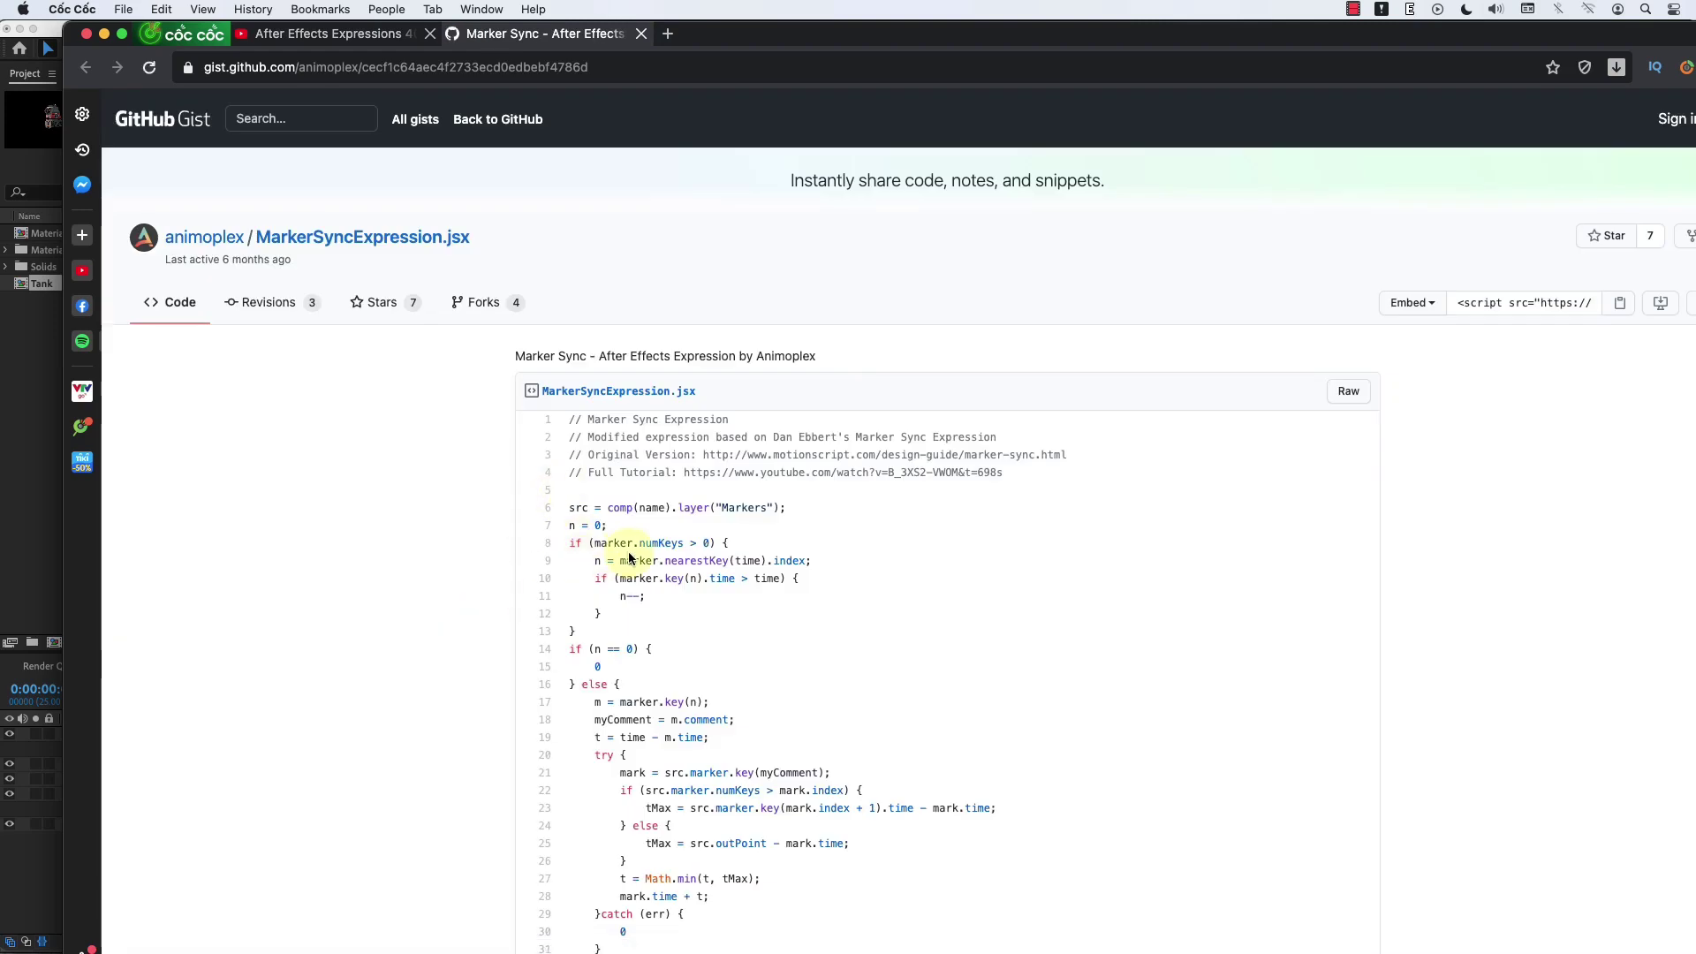
Step: Copy the MarkerSyncExpression.jsx code from line 6 to line 32 and return to After Effects
scroll(628, 558, "down", 3)
left_click_drag(572, 371, 733, 827)
right_click(707, 667)
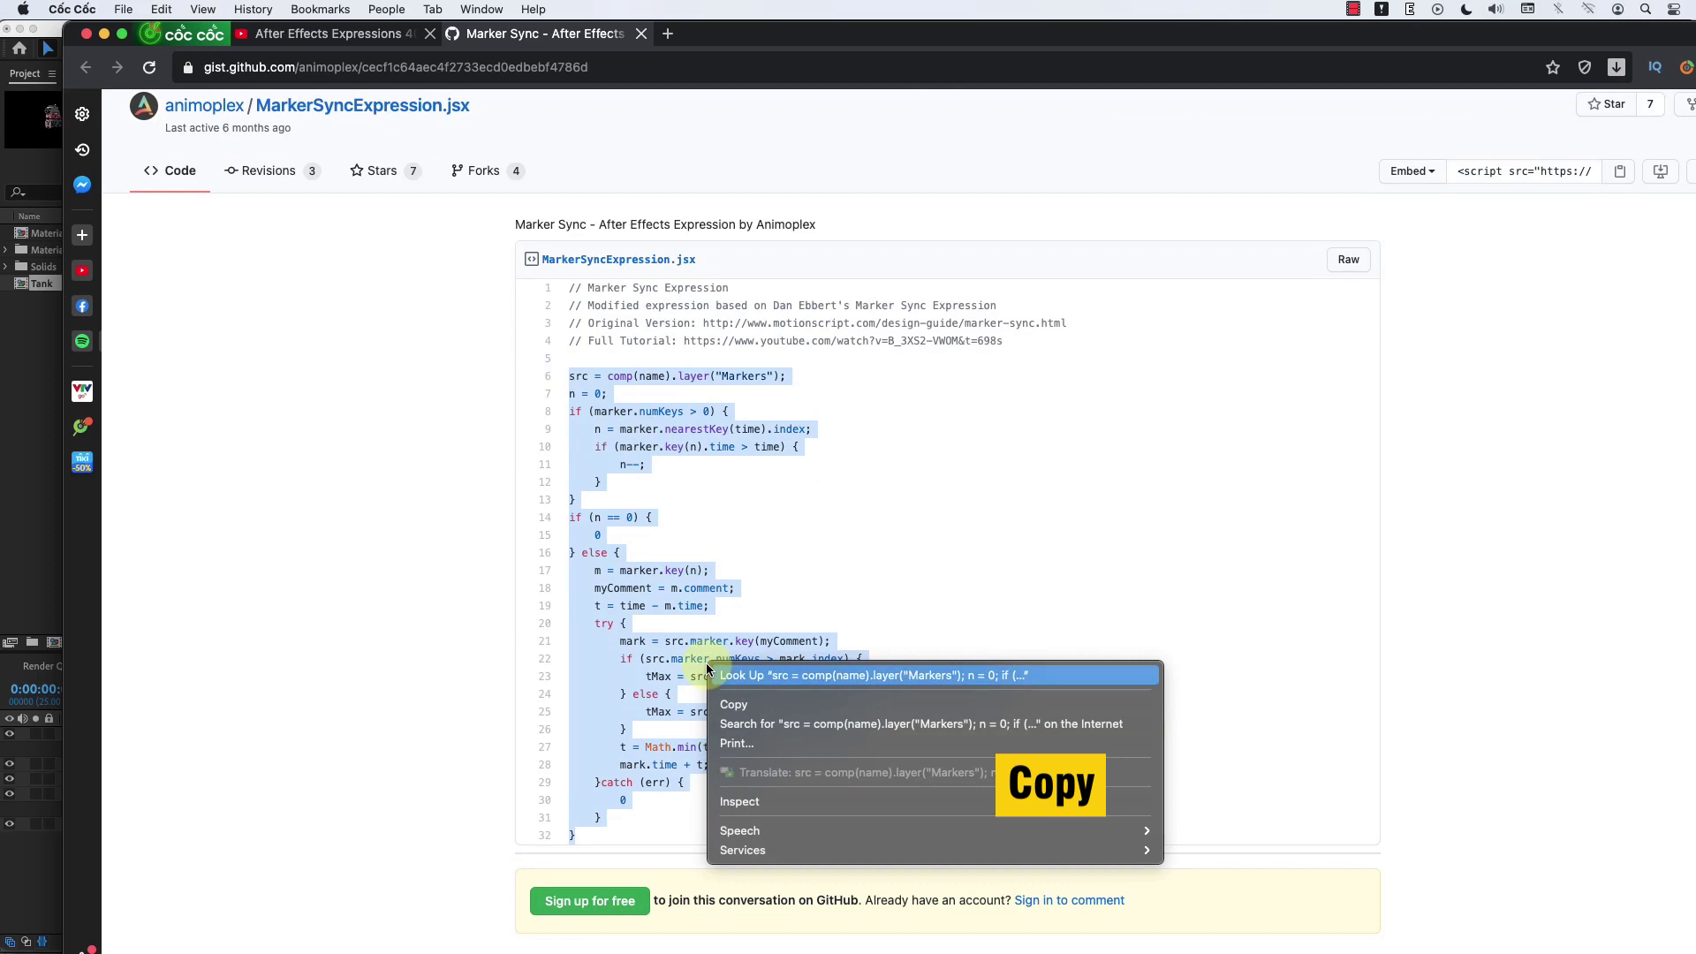
left_click(767, 704)
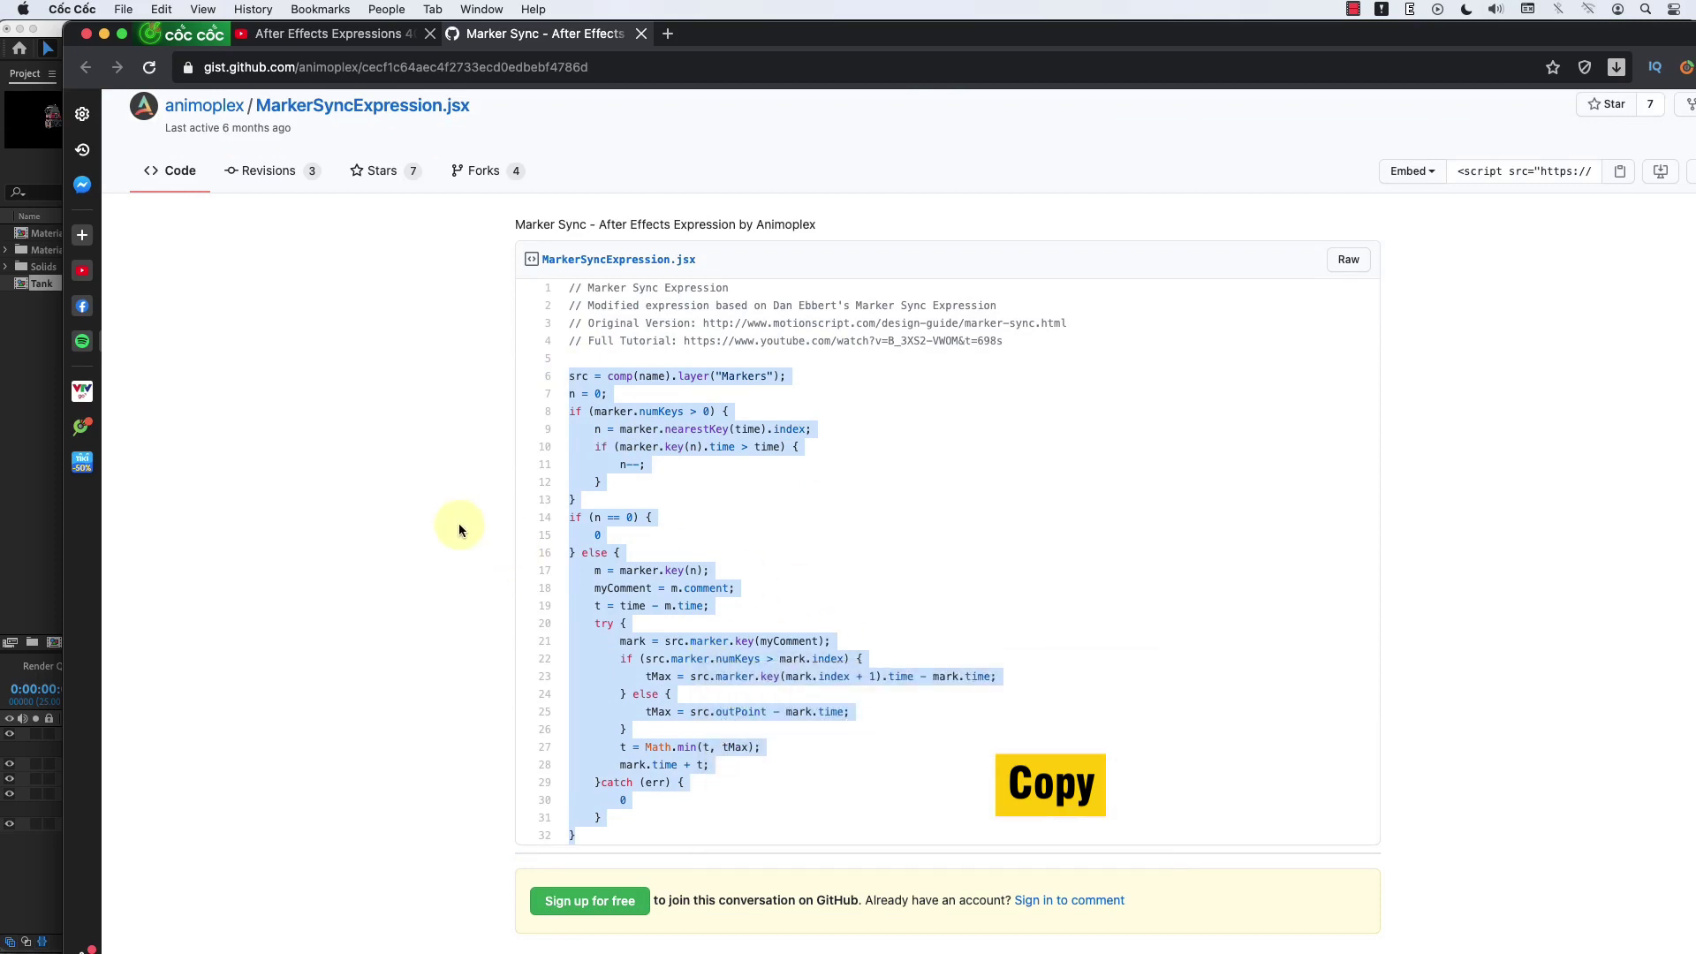
left_click(104, 34)
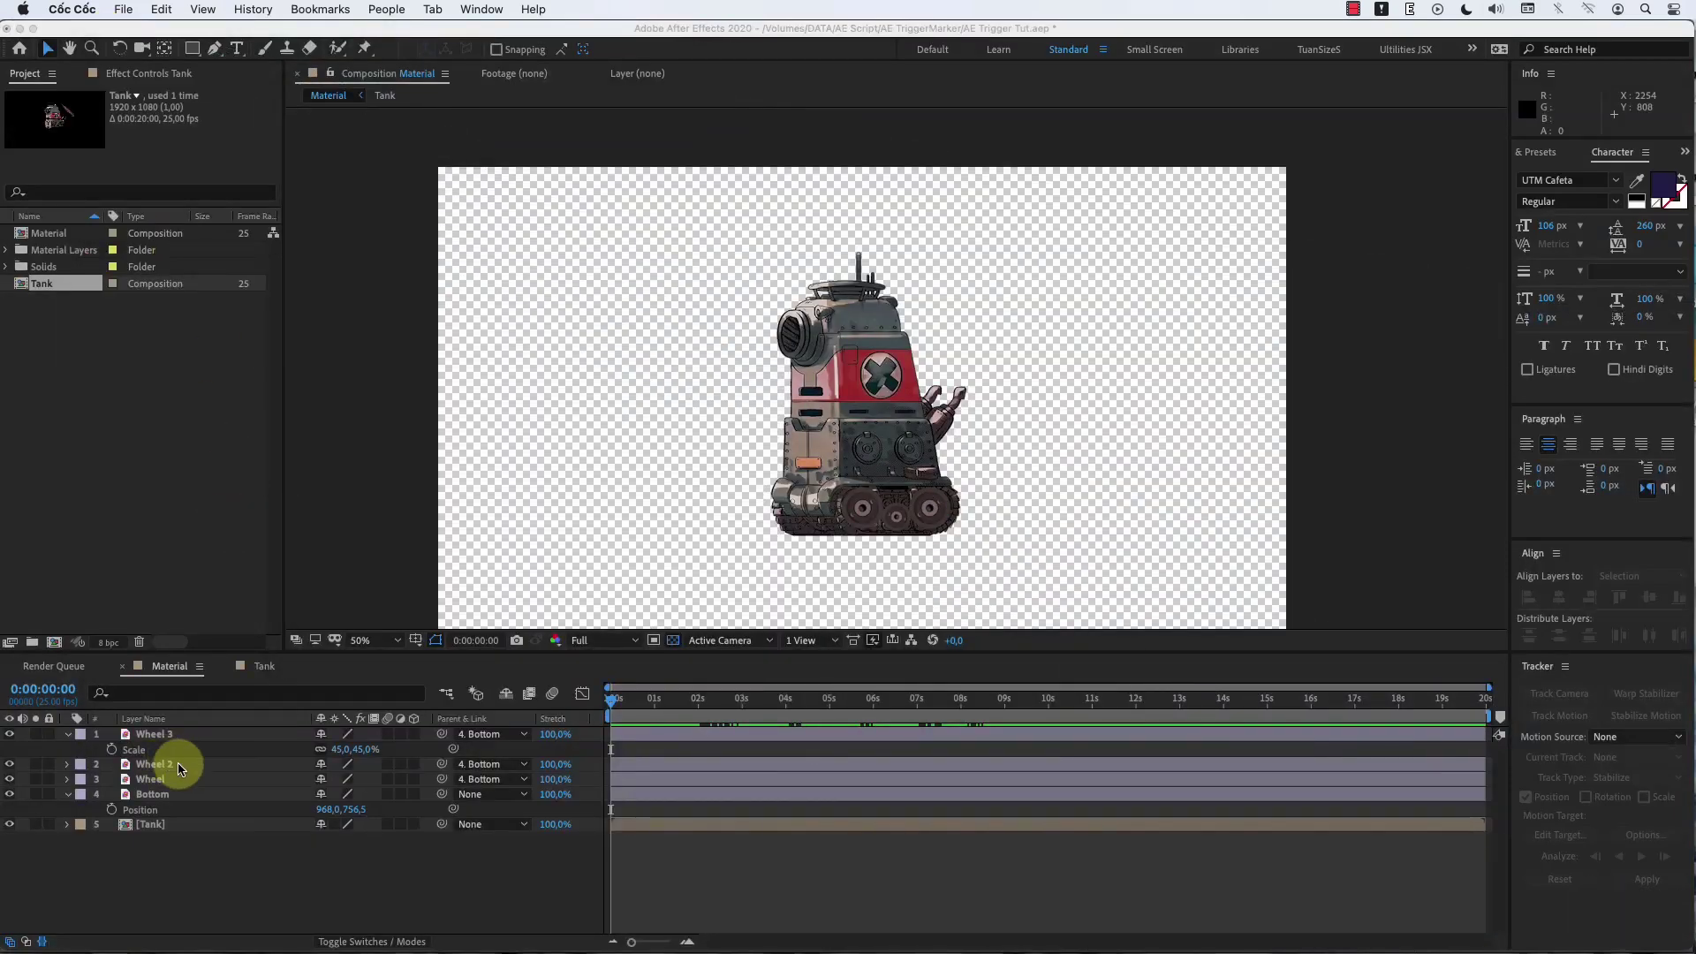
Step: Enable time remapping on the Tank layer and paste the copied marker sync code as the Time Remap expression
left_click(176, 824)
right_click(215, 828)
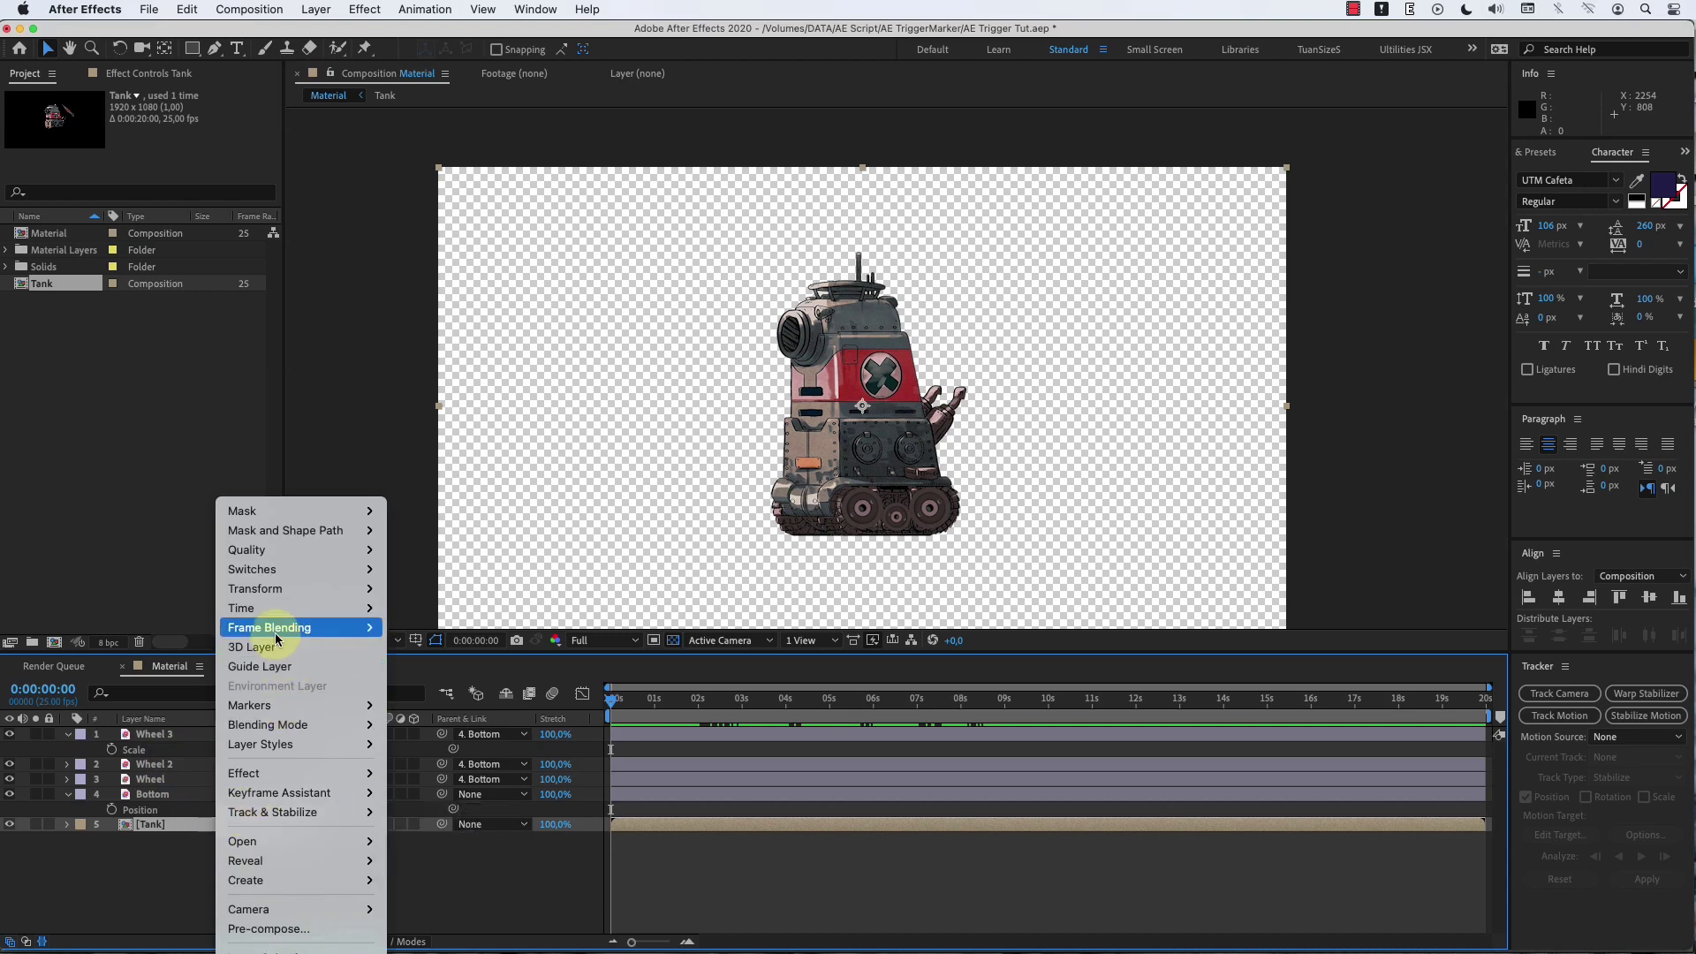
mouse_move(265, 608)
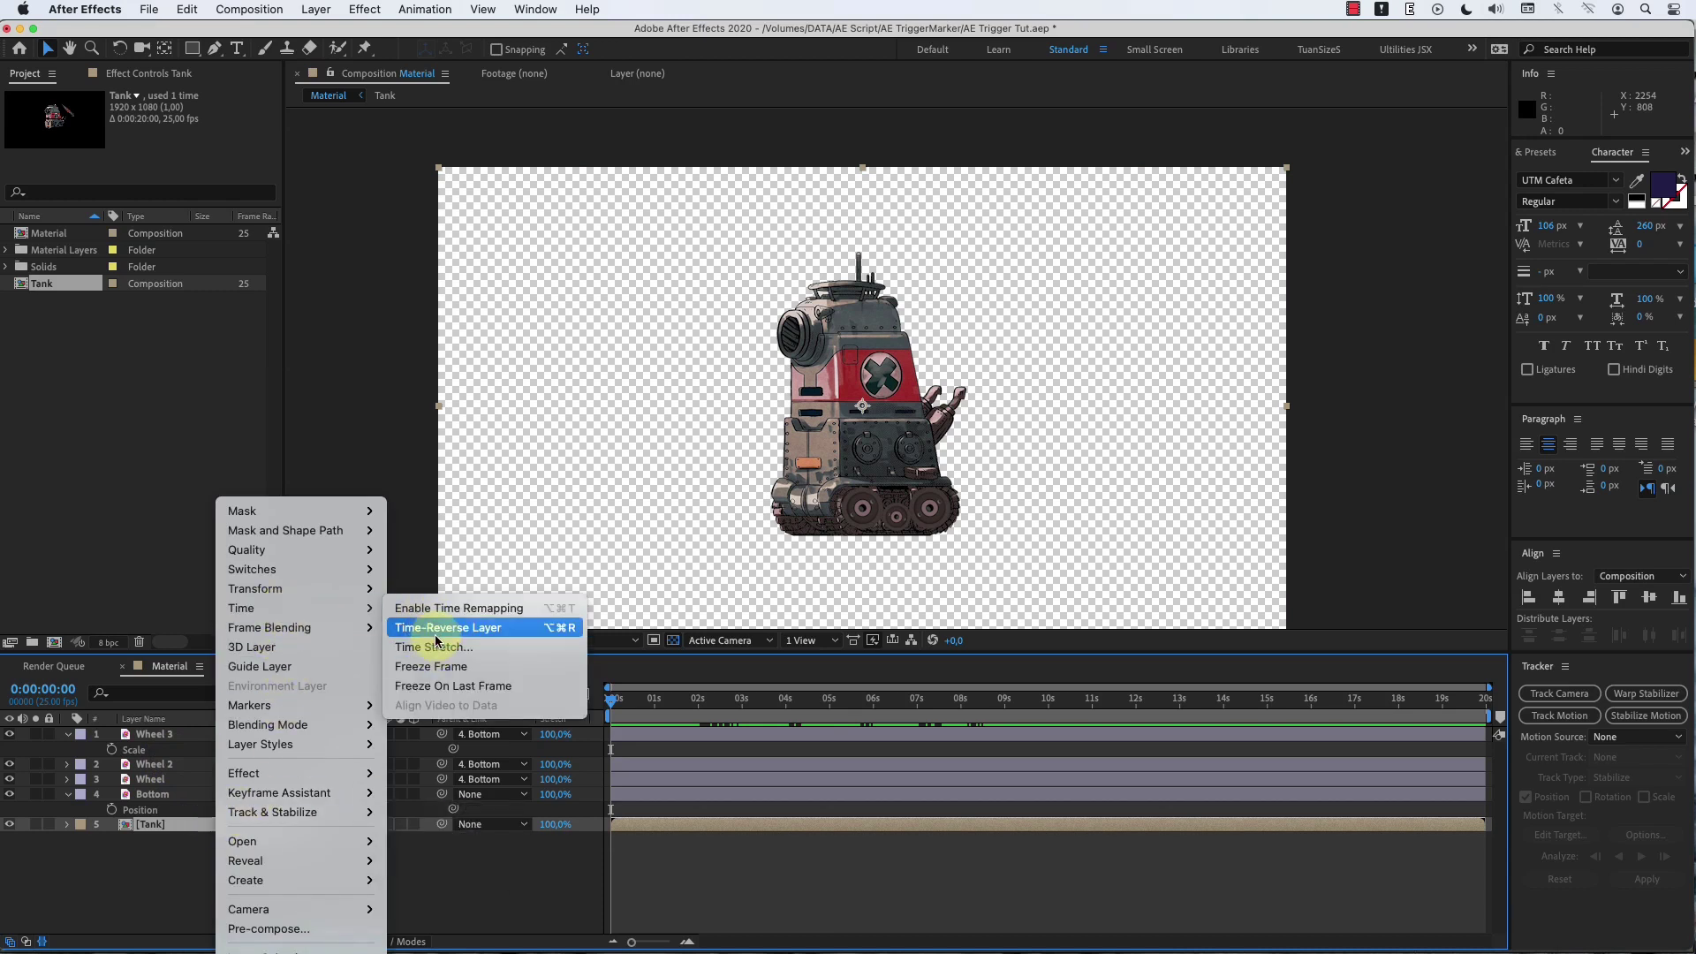
left_click(459, 608)
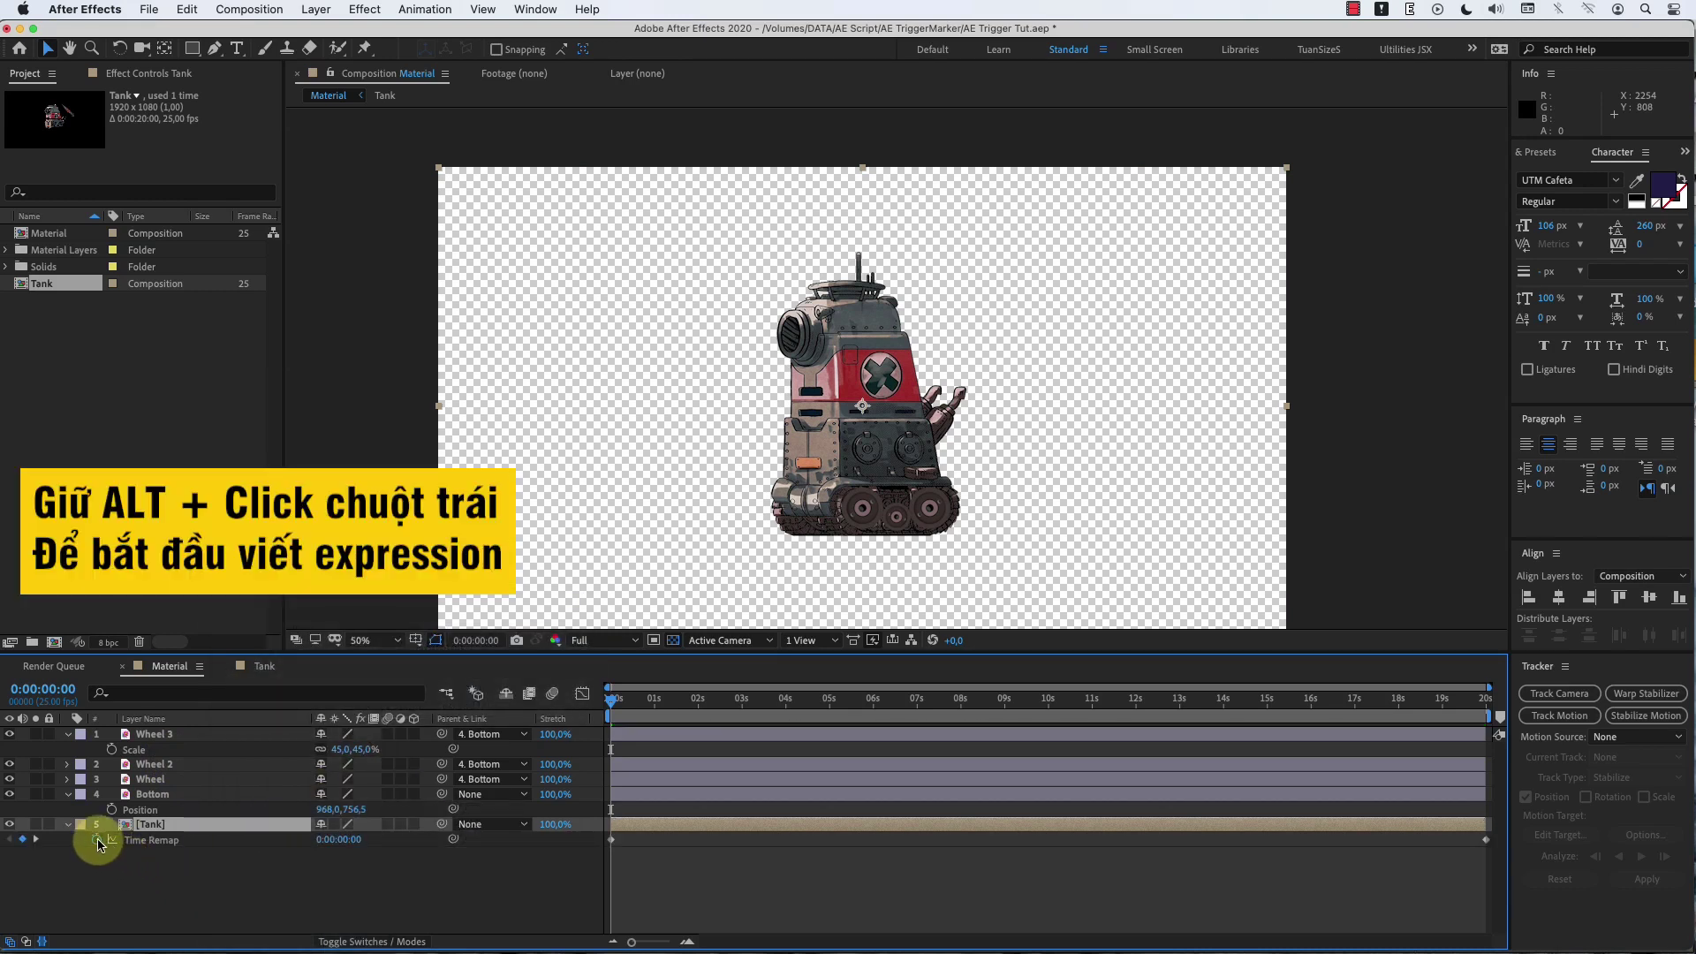
left_click(96, 839, "alt")
key("super+v")
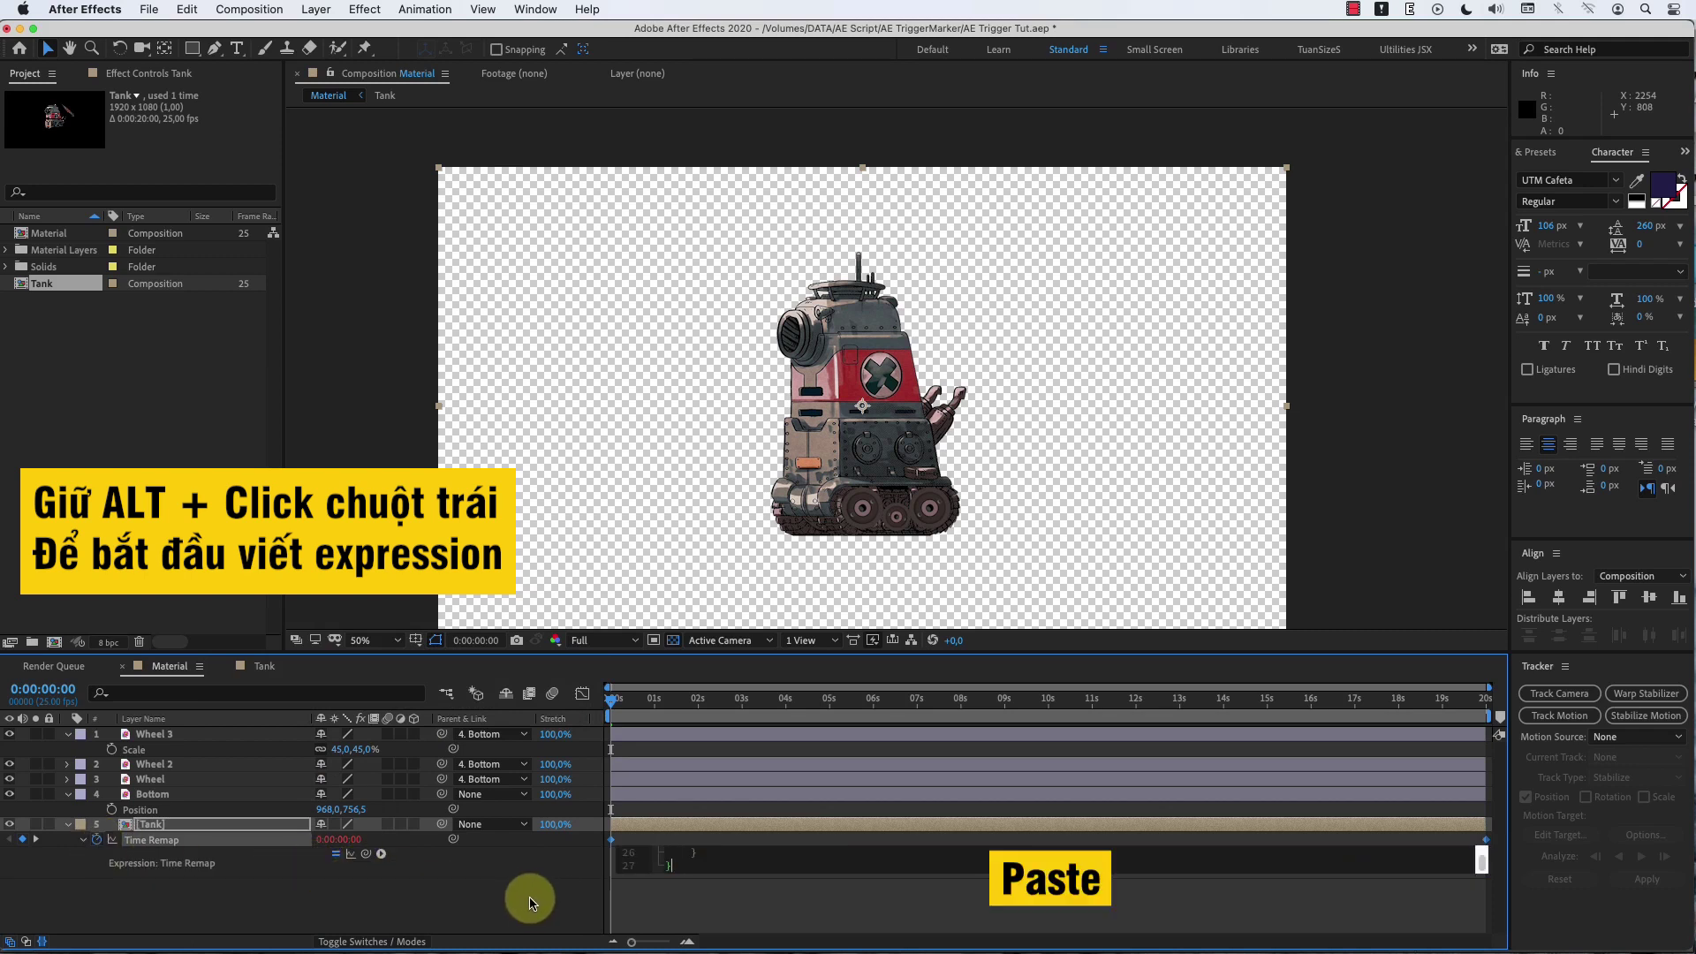
left_click(530, 902)
left_click(634, 825)
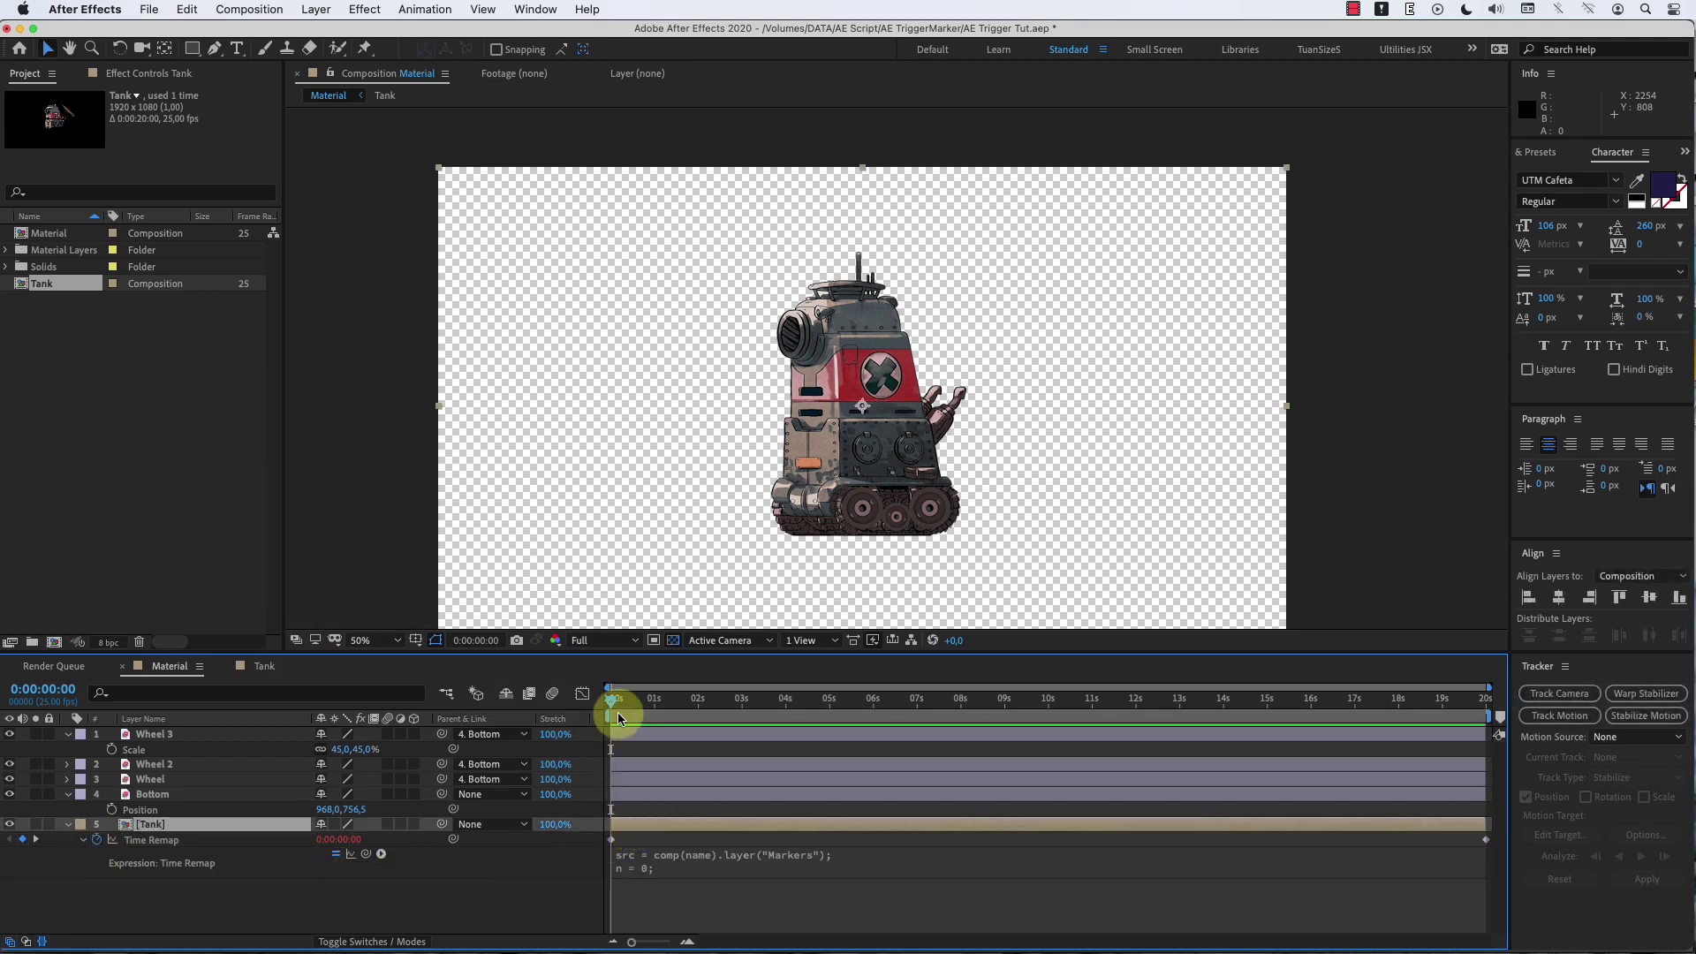
Step: Add a layer marker with the comment R to the Tank layer at 0:00:00:24 in the Material composition
left_click_drag(1215, 721, 656, 726)
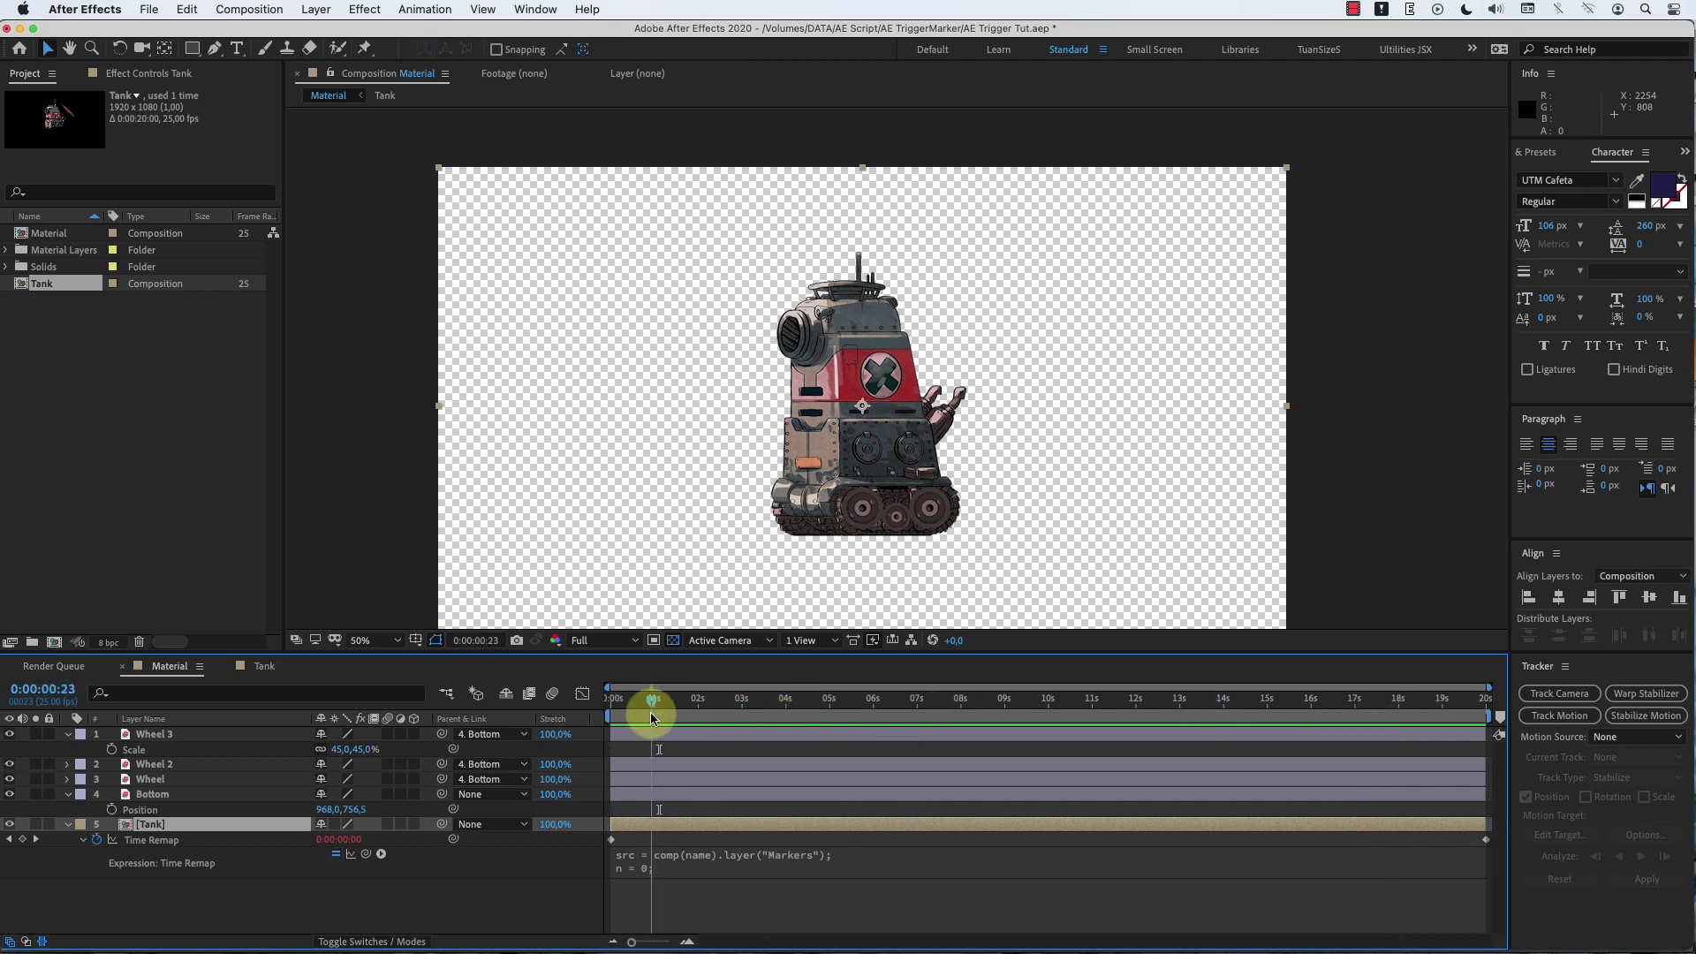
key("equal")
key("equal")
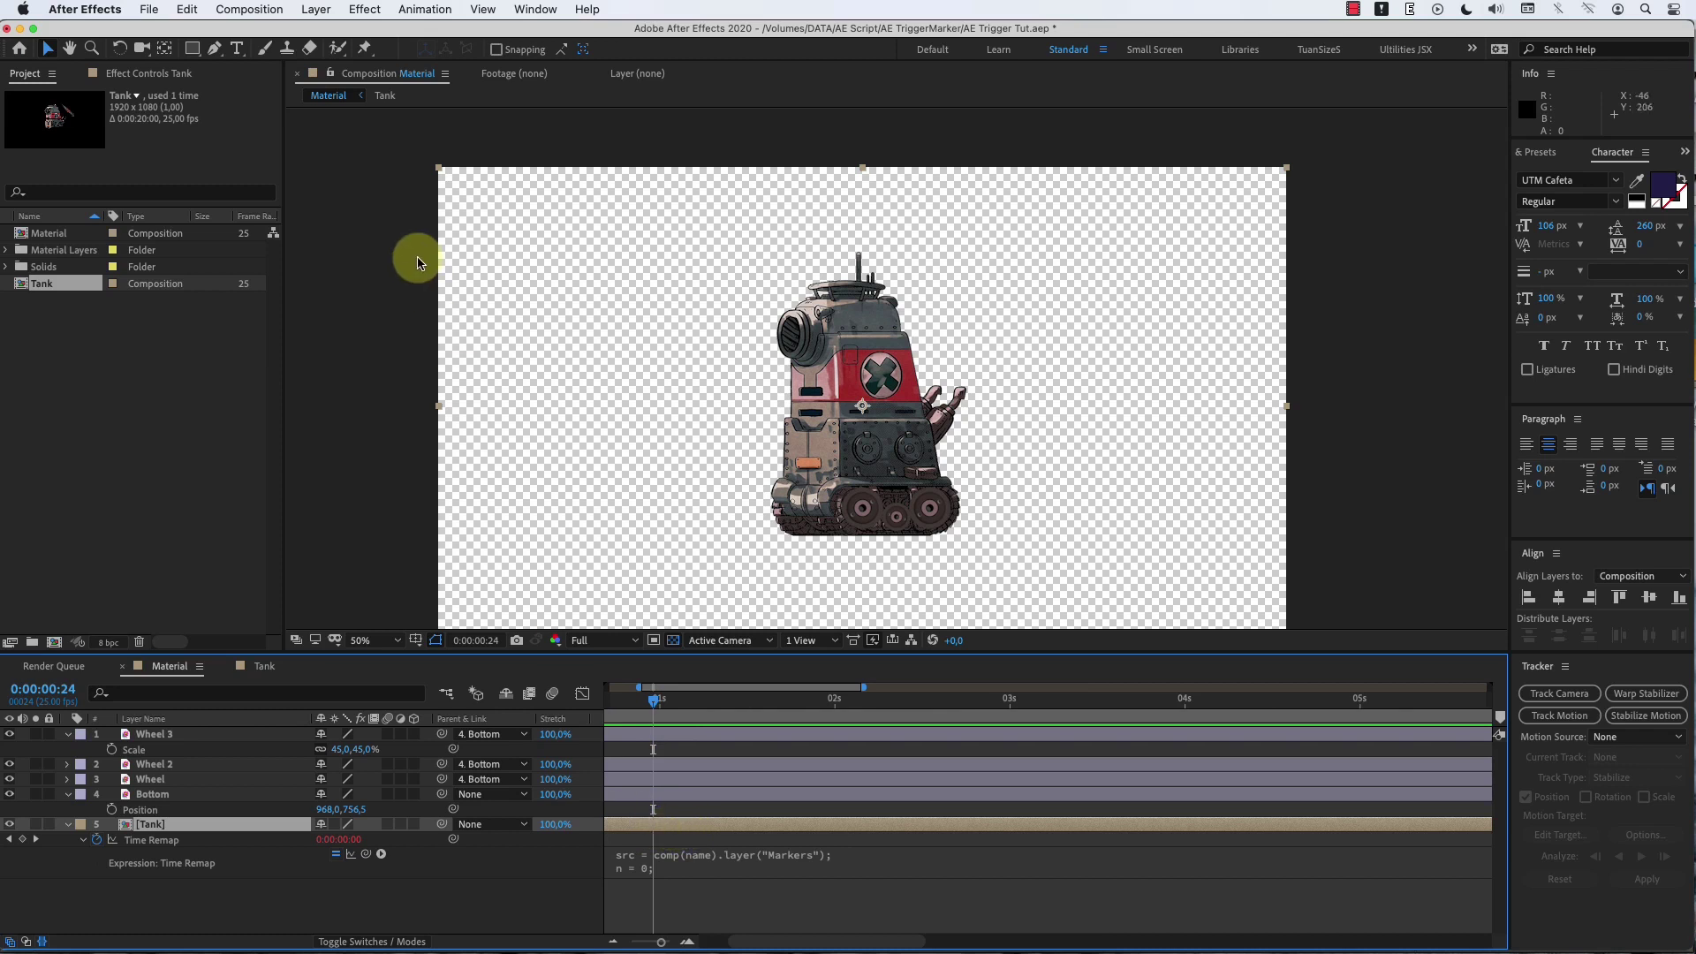
left_click(315, 9)
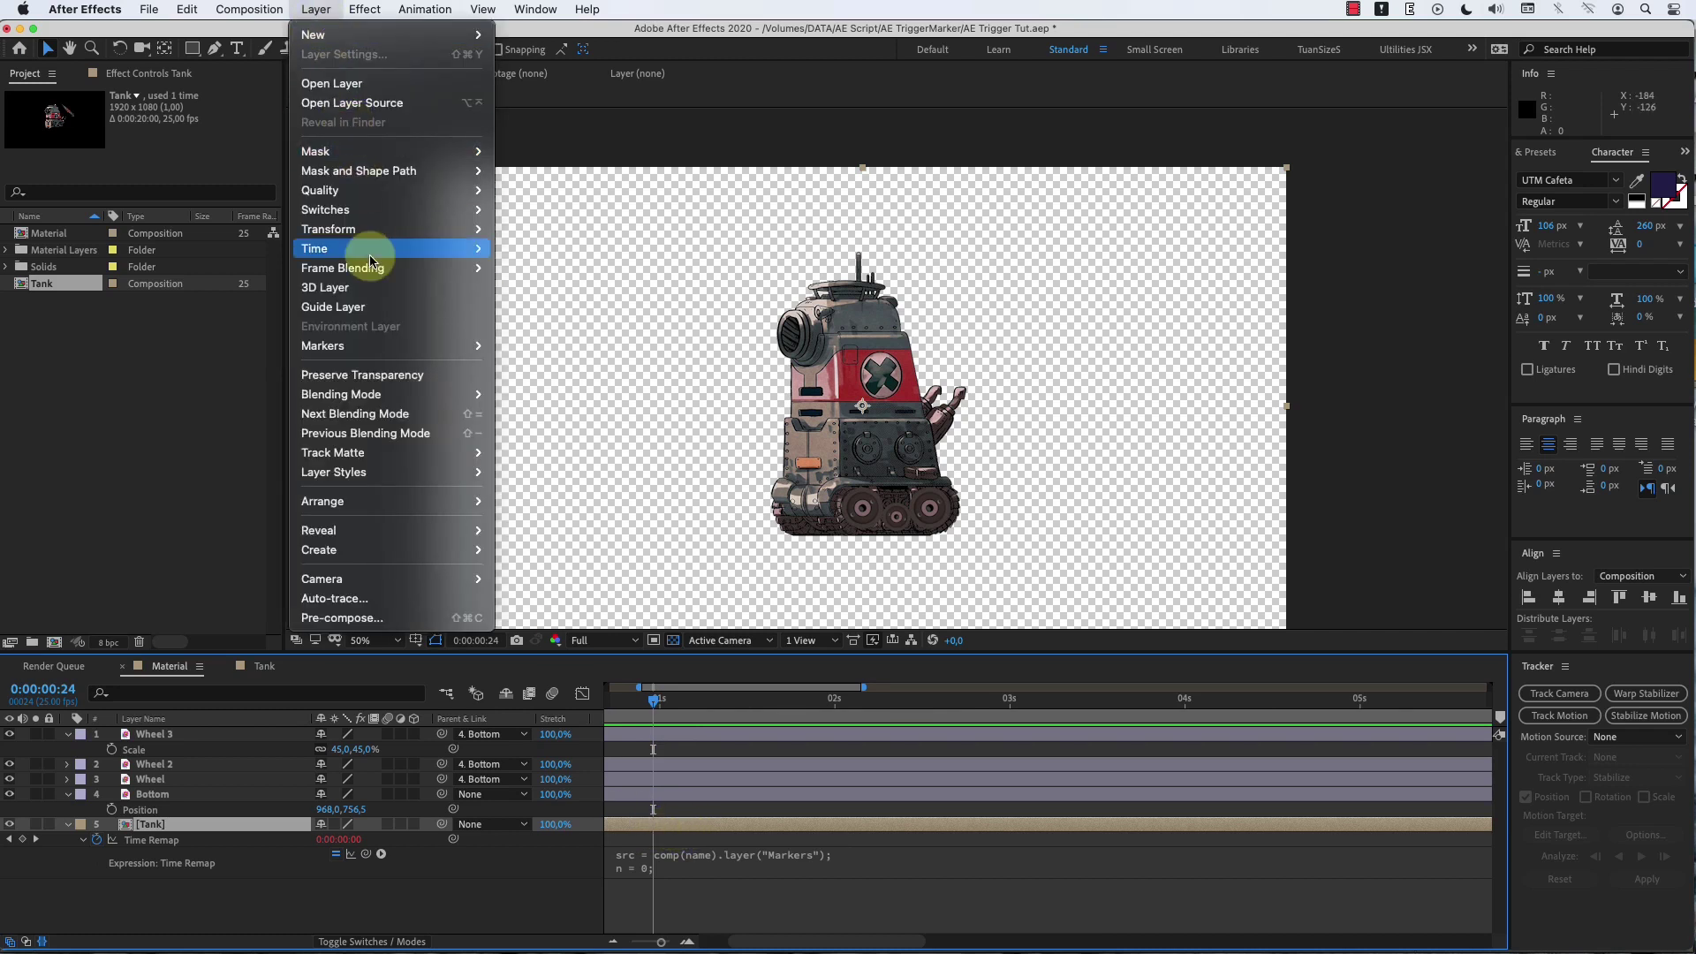
mouse_move(415, 345)
left_click(555, 347)
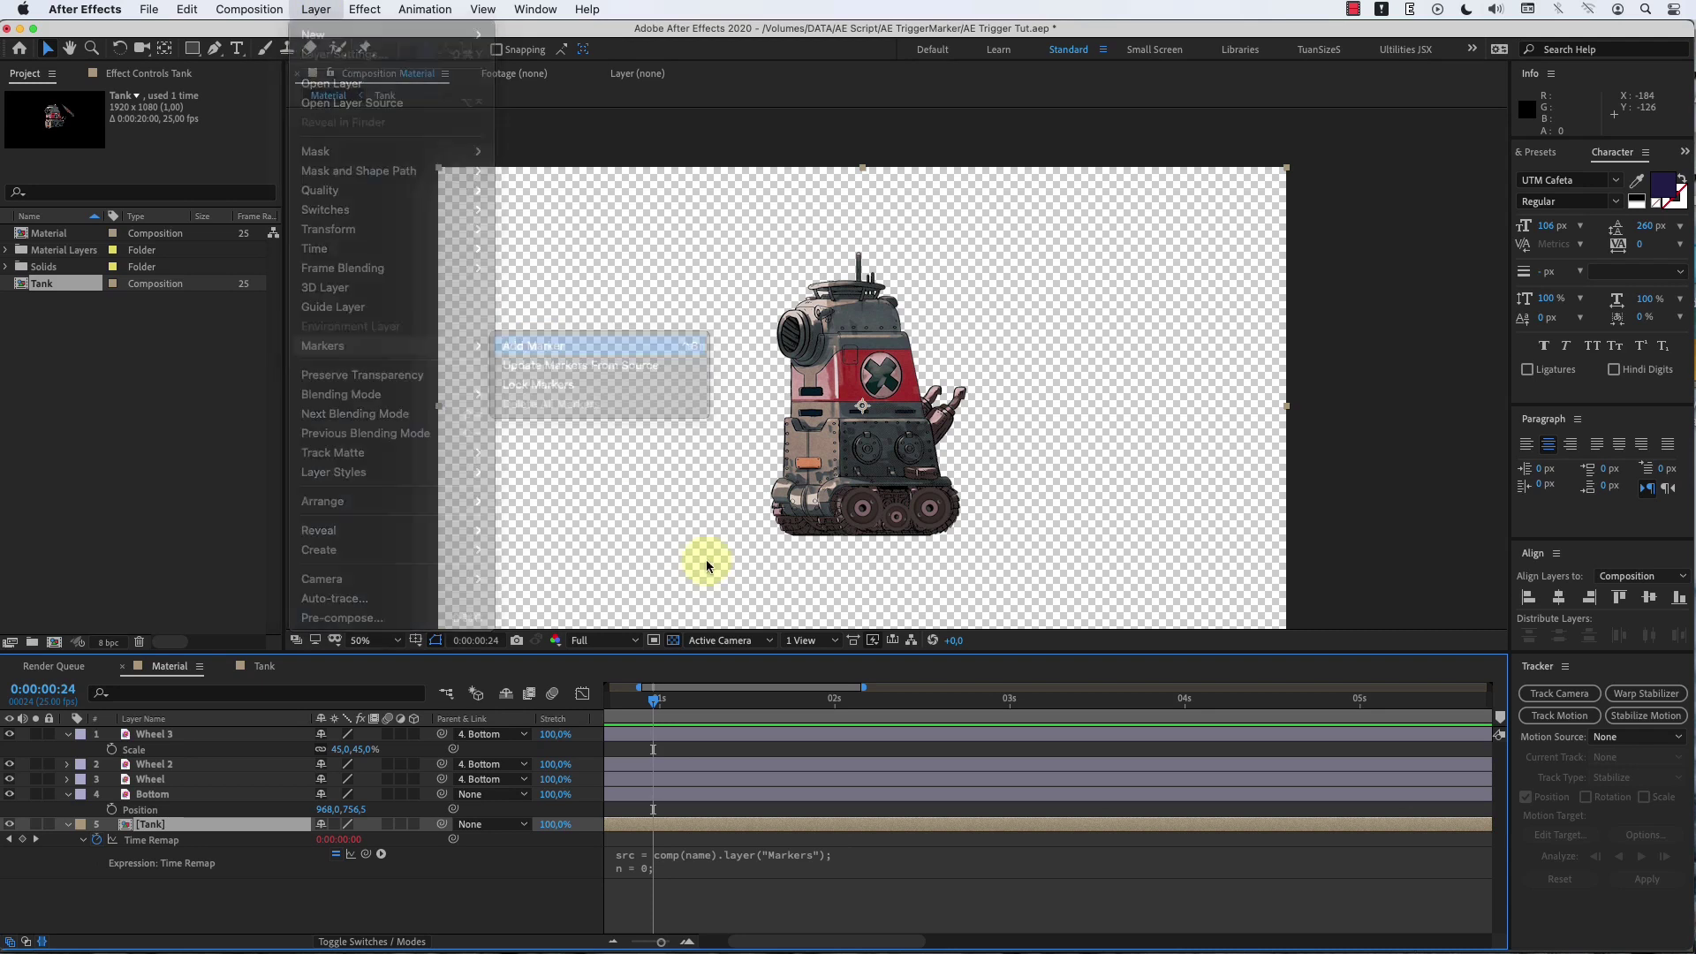
double_click(655, 828)
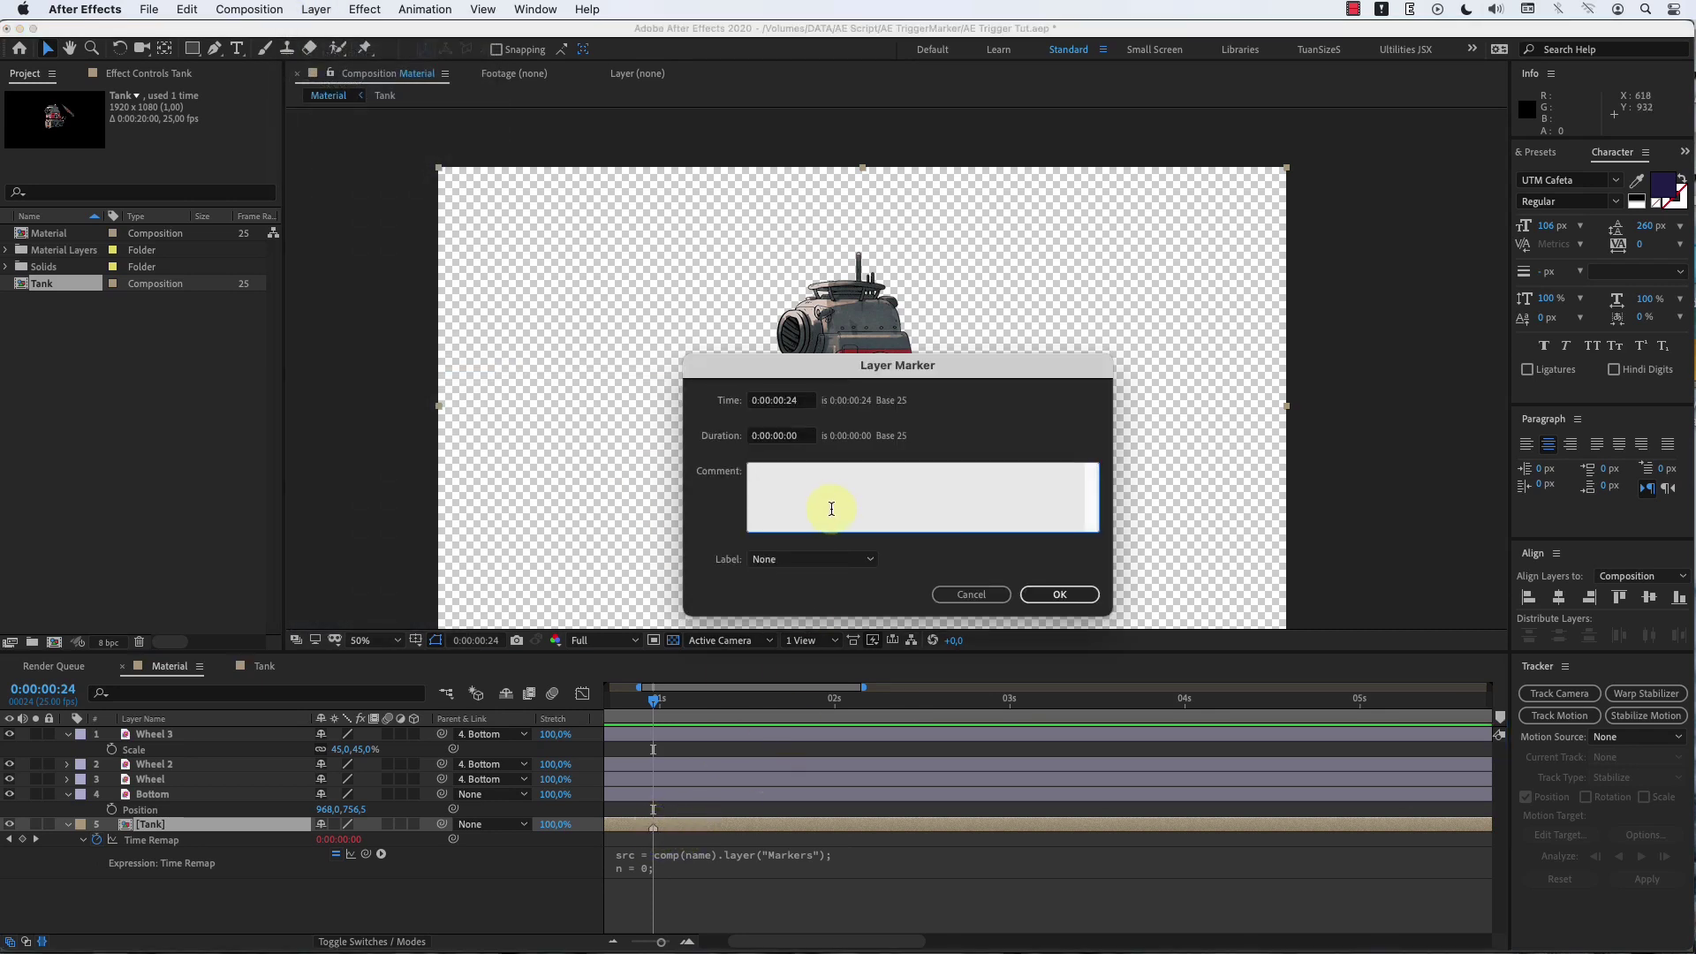
type("R")
left_click(1059, 594)
Step: Preview from the start, and add a layer marker with the comment T to the Tank layer at 0:00:02:12
left_click_drag(654, 700, 610, 706)
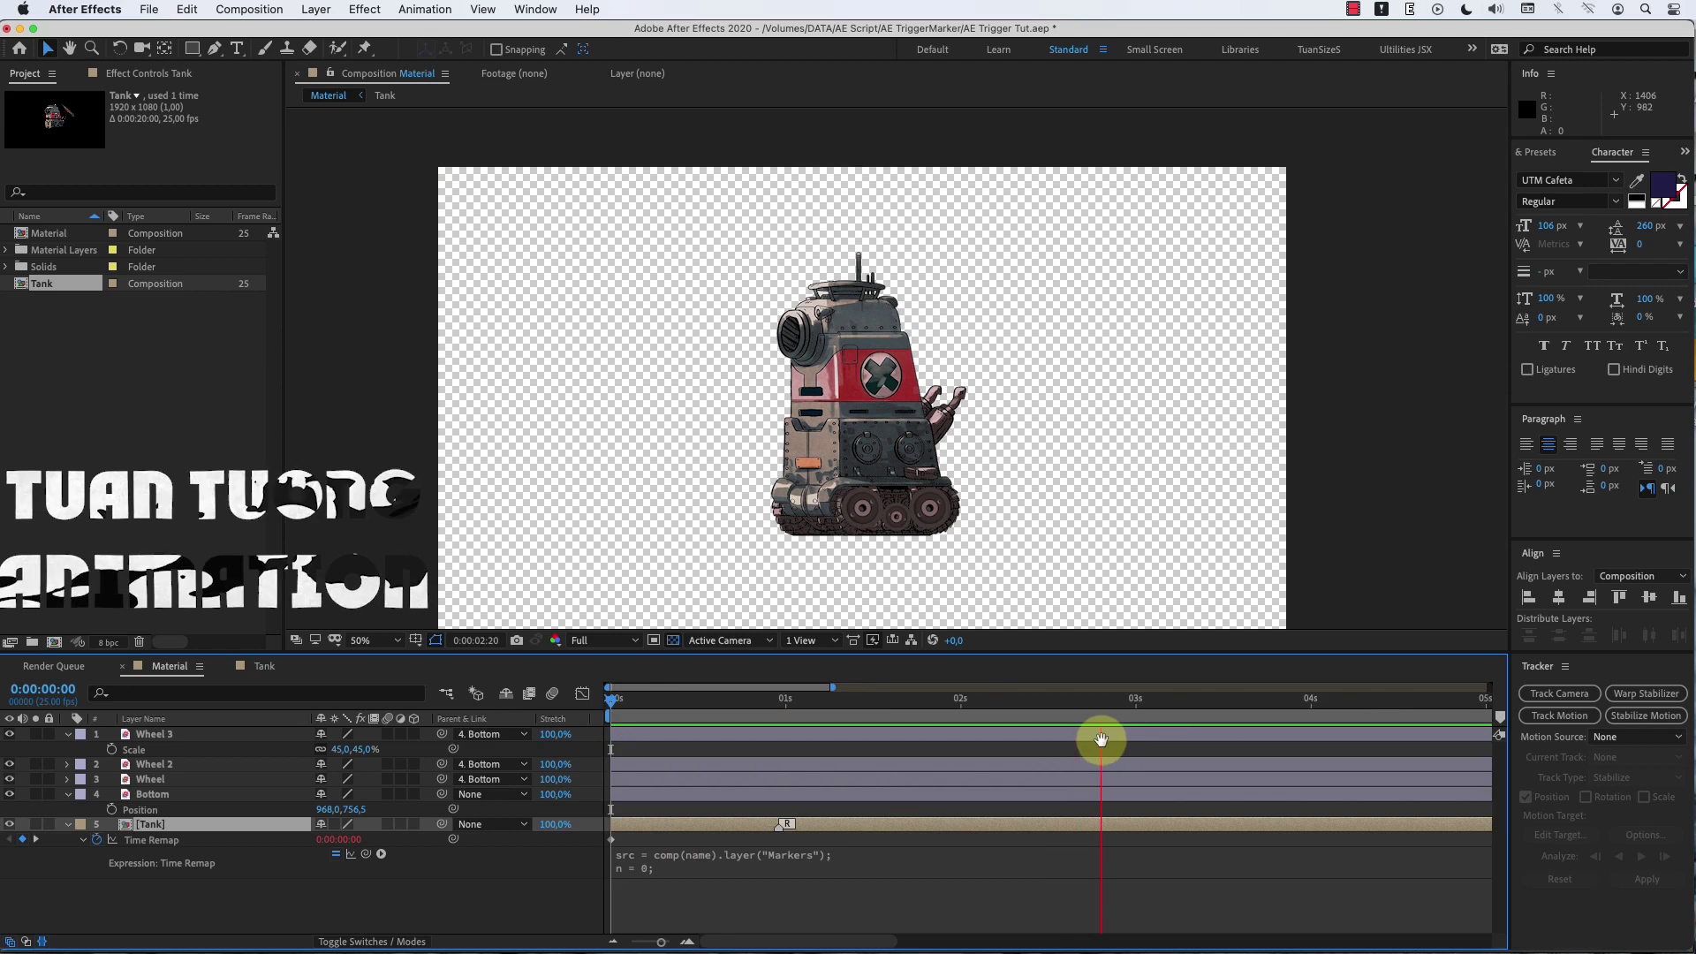
key("space")
left_click_drag(969, 712, 1045, 704)
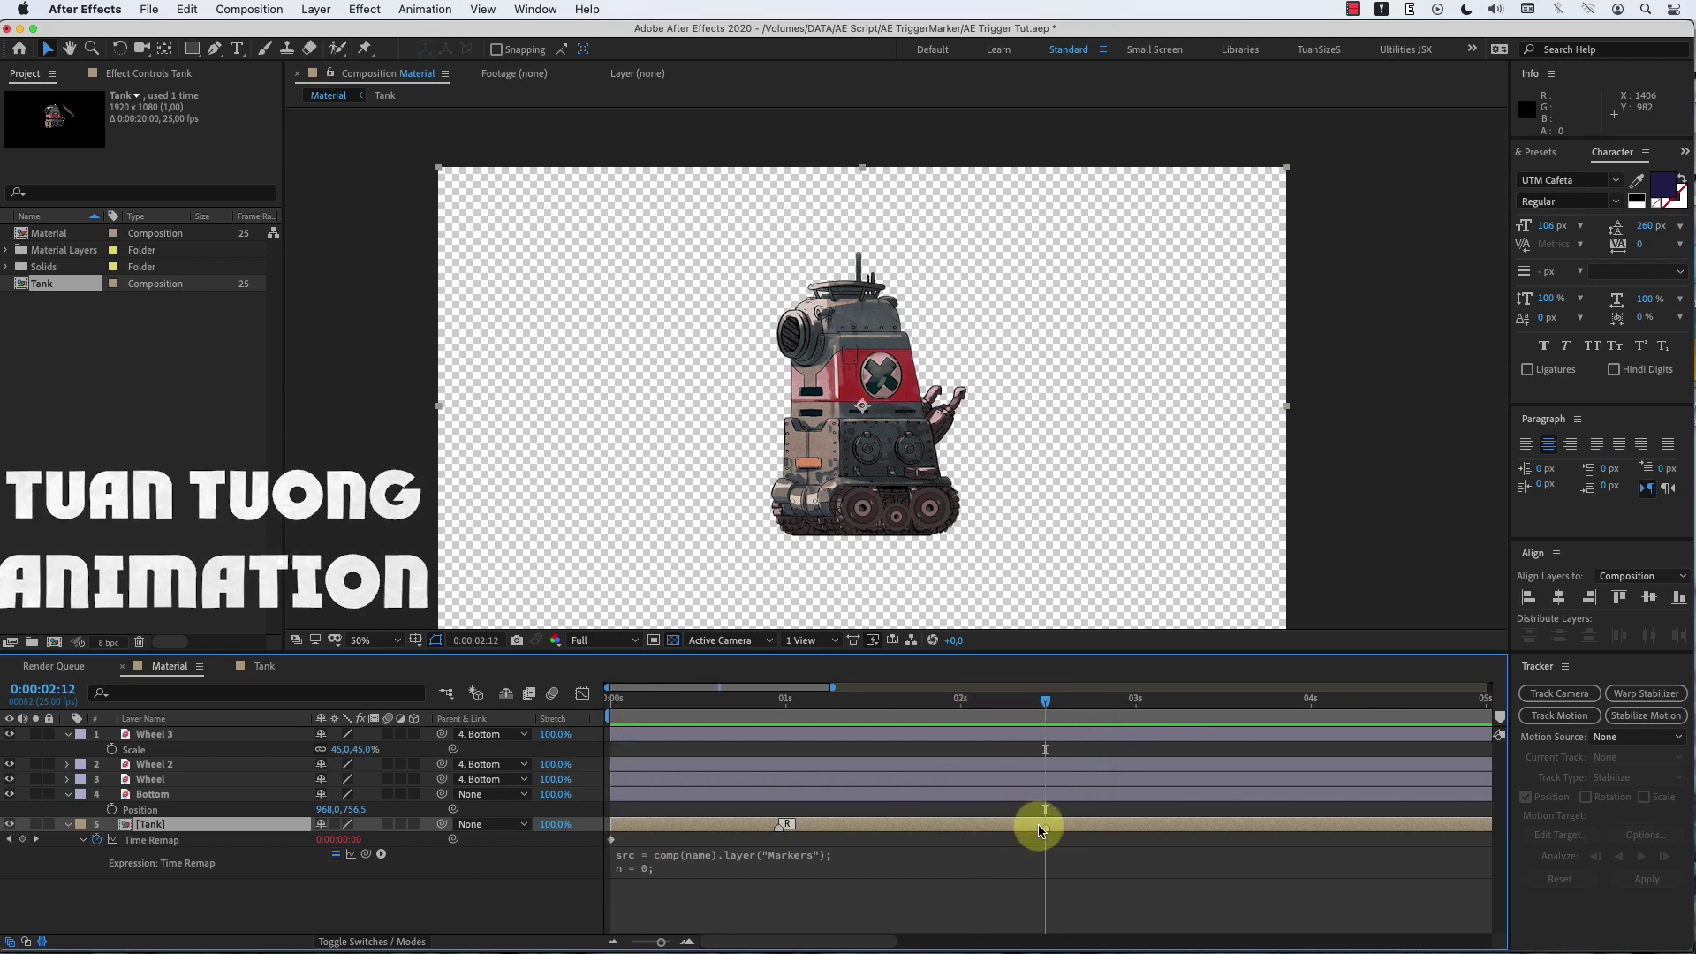
key("ctrl+8")
double_click(1046, 828)
type("T")
left_click(1054, 595)
Step: Preview the T trigger, and add a layer marker with the comment C to the Tank layer at 0:00:04:14
left_click_drag(1038, 717, 1003, 704)
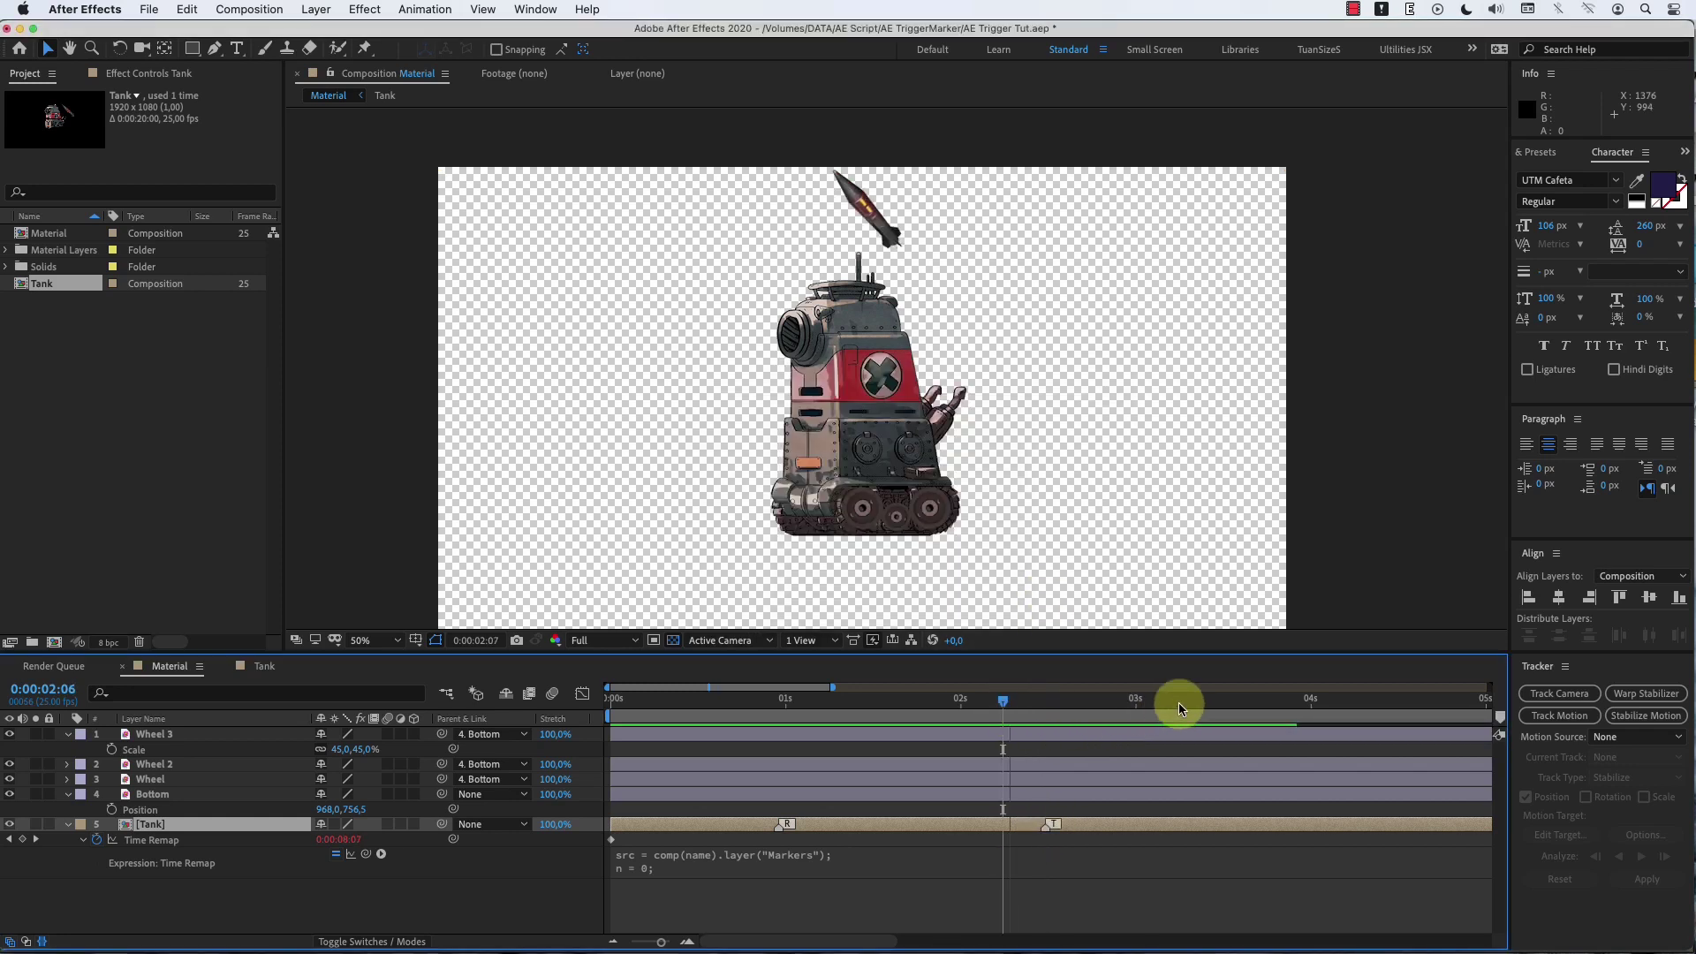
key("space")
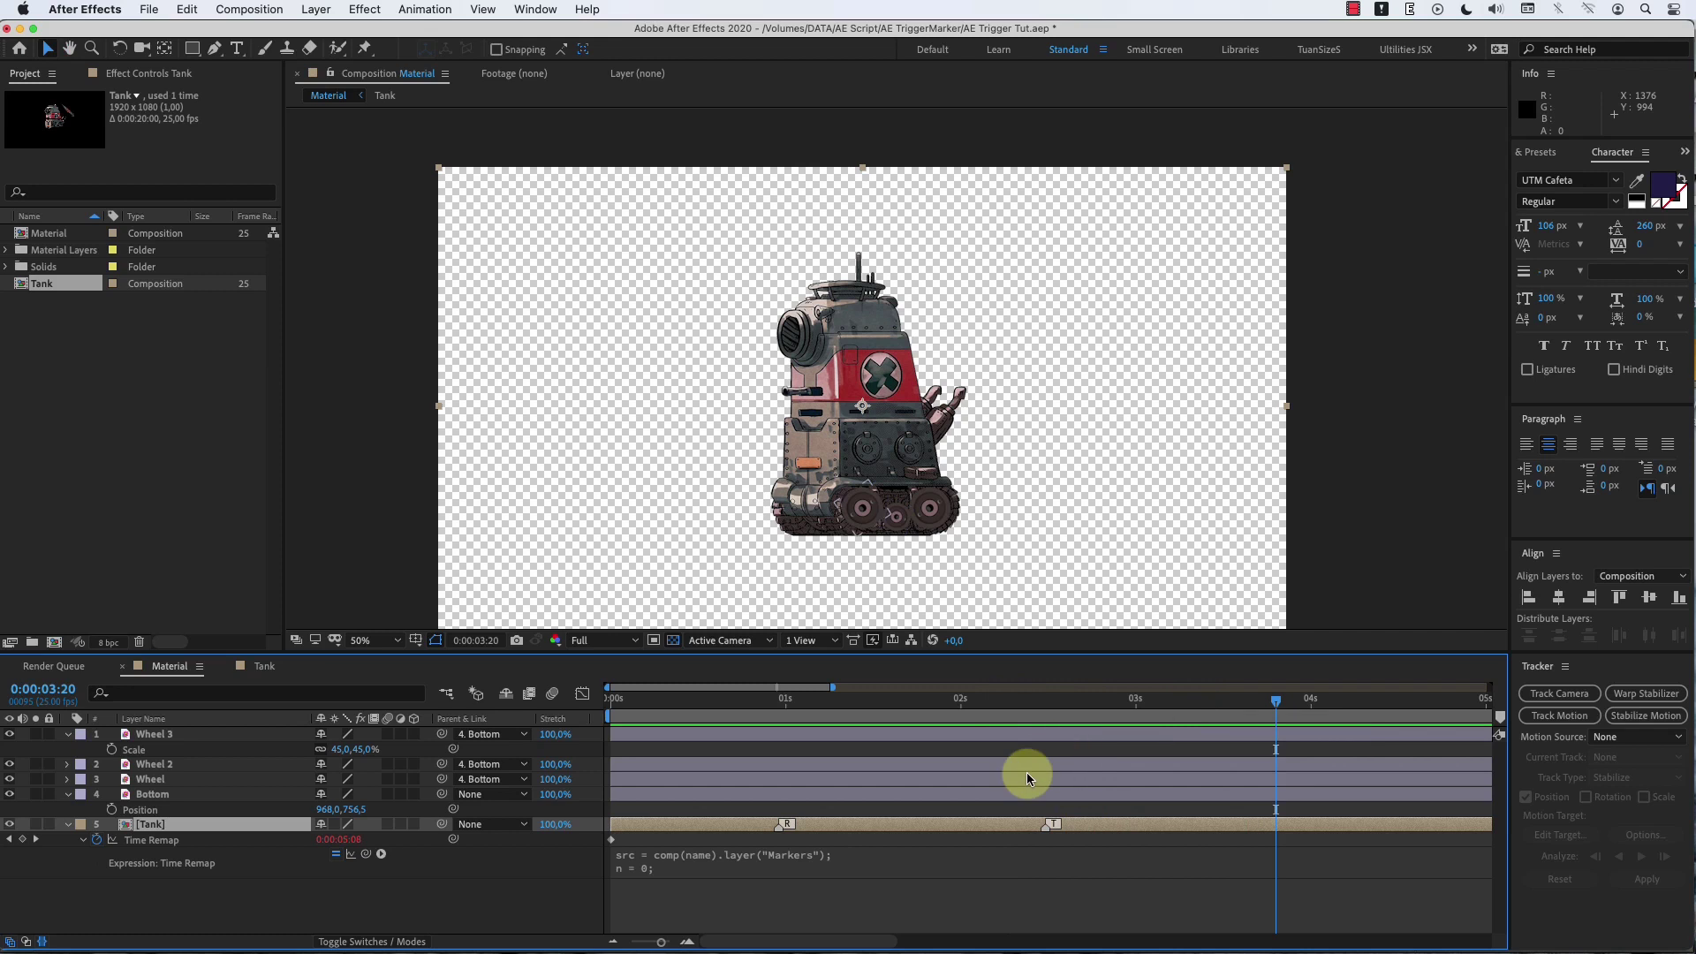
left_click_drag(873, 944, 944, 942)
key("minus")
left_click_drag(971, 700, 1043, 723)
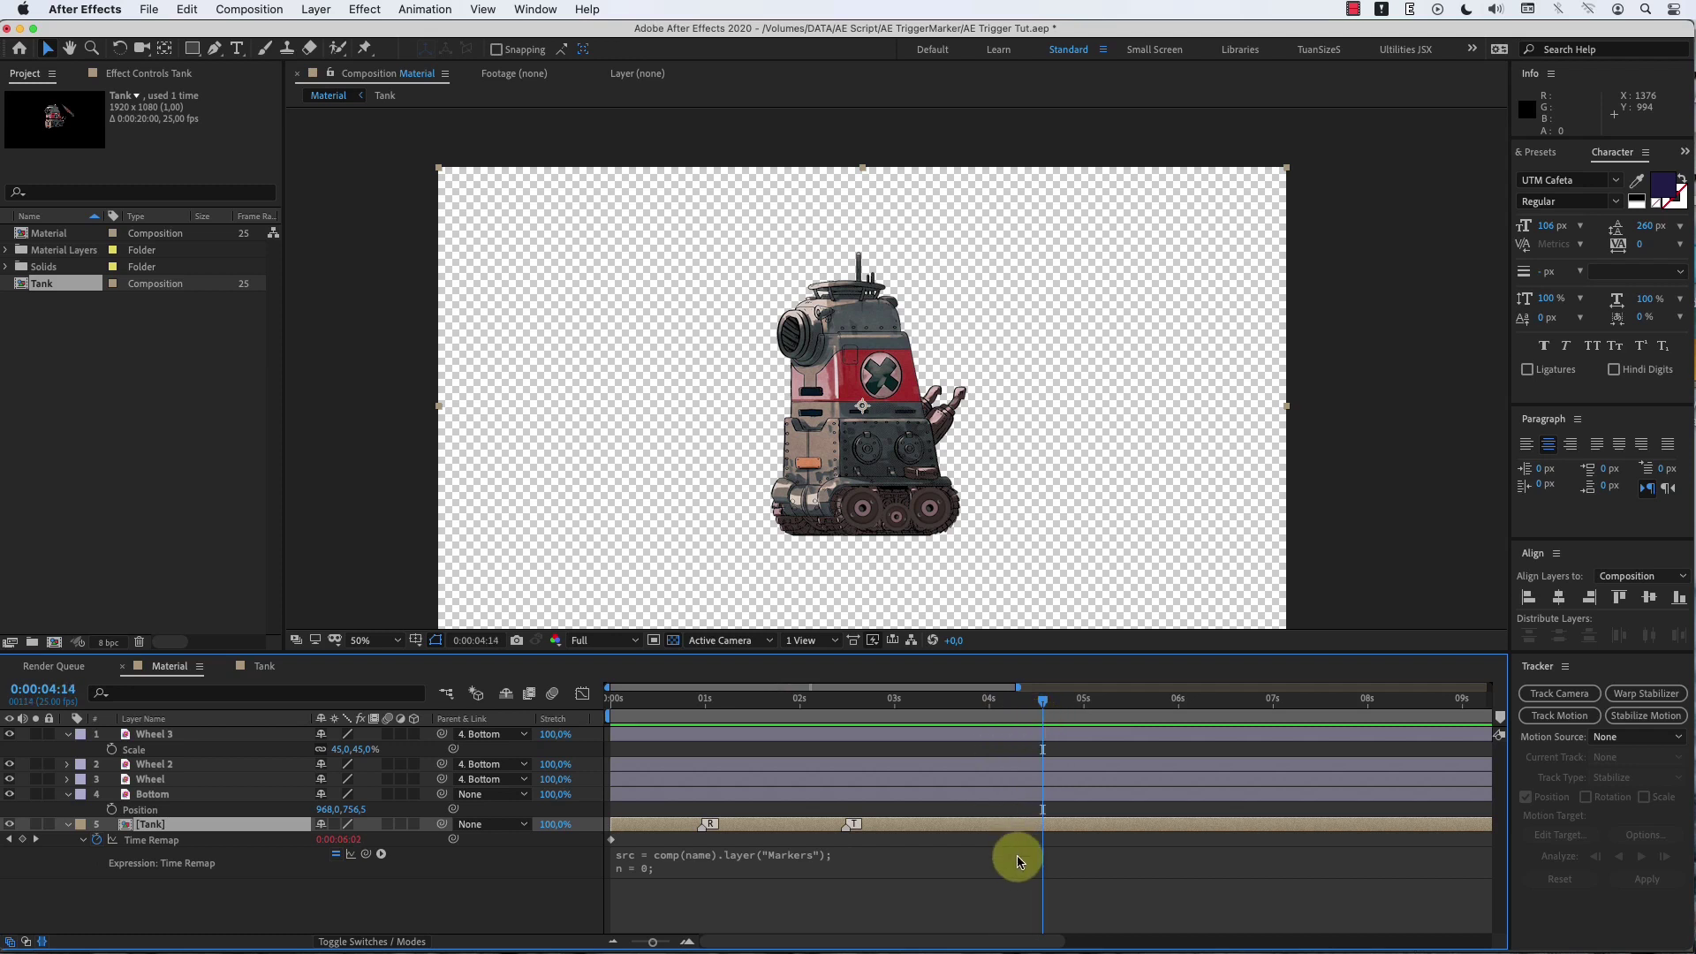
double_click(1044, 827)
type("C")
left_click(1054, 595)
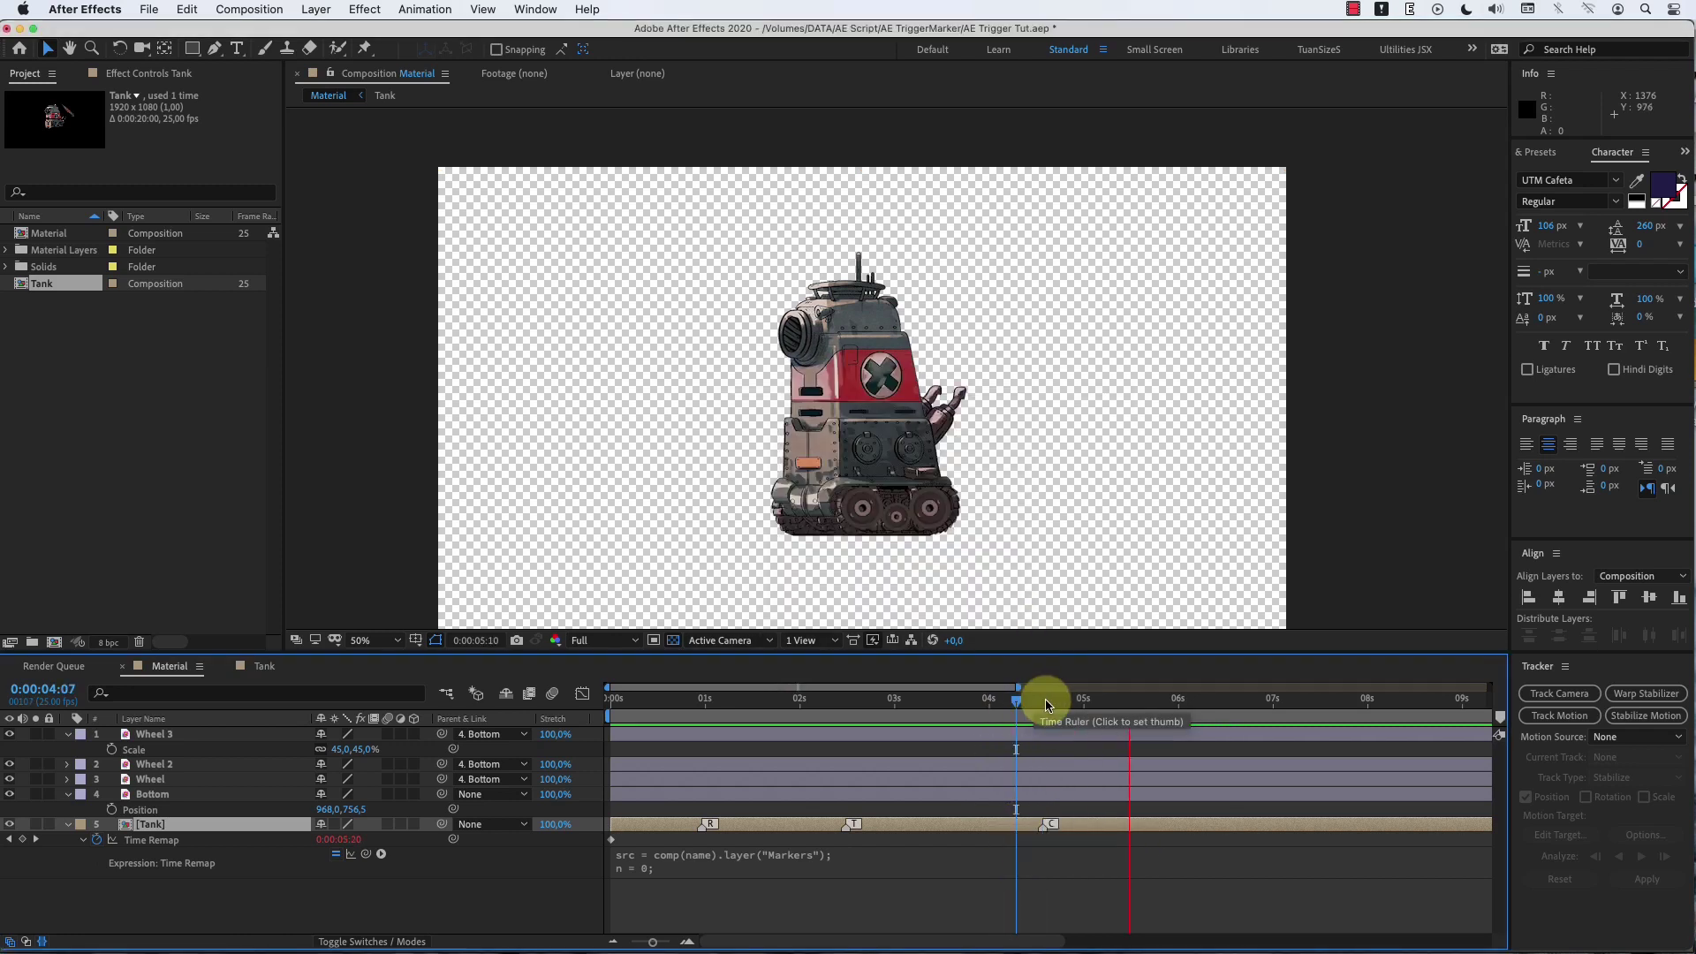
Step: Add a second C layer marker to the Tank layer shortly after the 6-second point
left_click(1191, 704)
double_click(1192, 827)
type("C")
left_click(1054, 594)
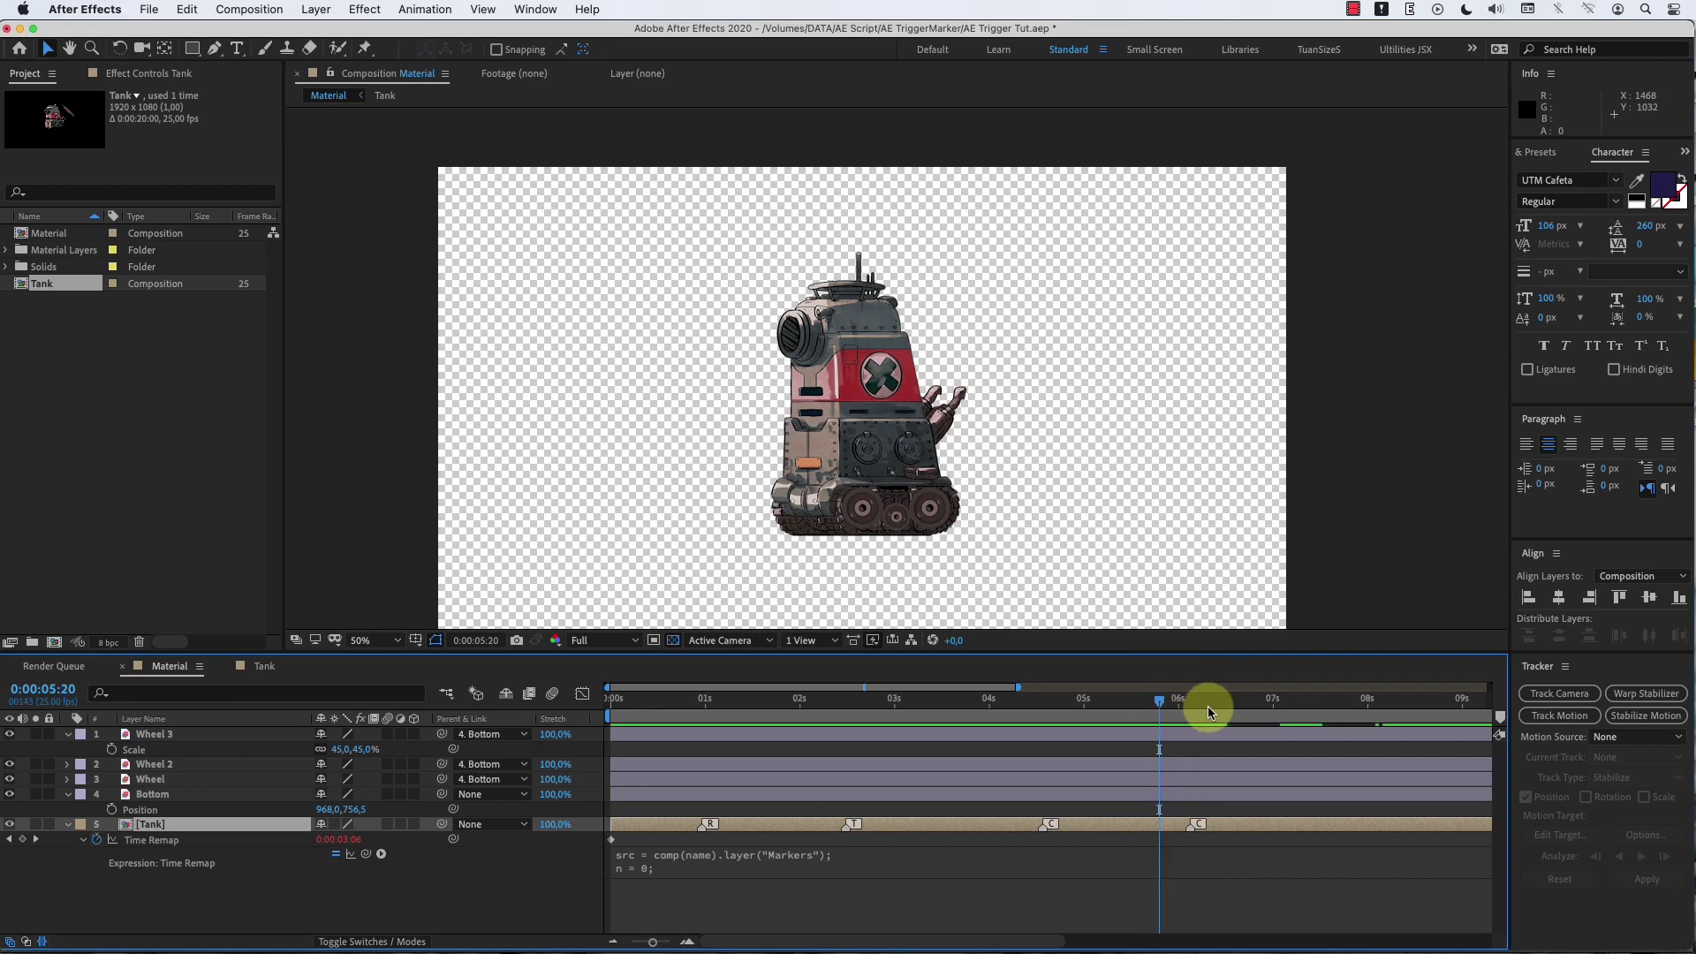
Step: Add a second R layer marker to the Tank layer at about 7.5 seconds and preview the triggered animations
left_click(1323, 710)
key("ctrl+8")
double_click(1323, 827)
type("R")
left_click(1054, 593)
left_click(1292, 704)
scroll(934, 787, "down", 1)
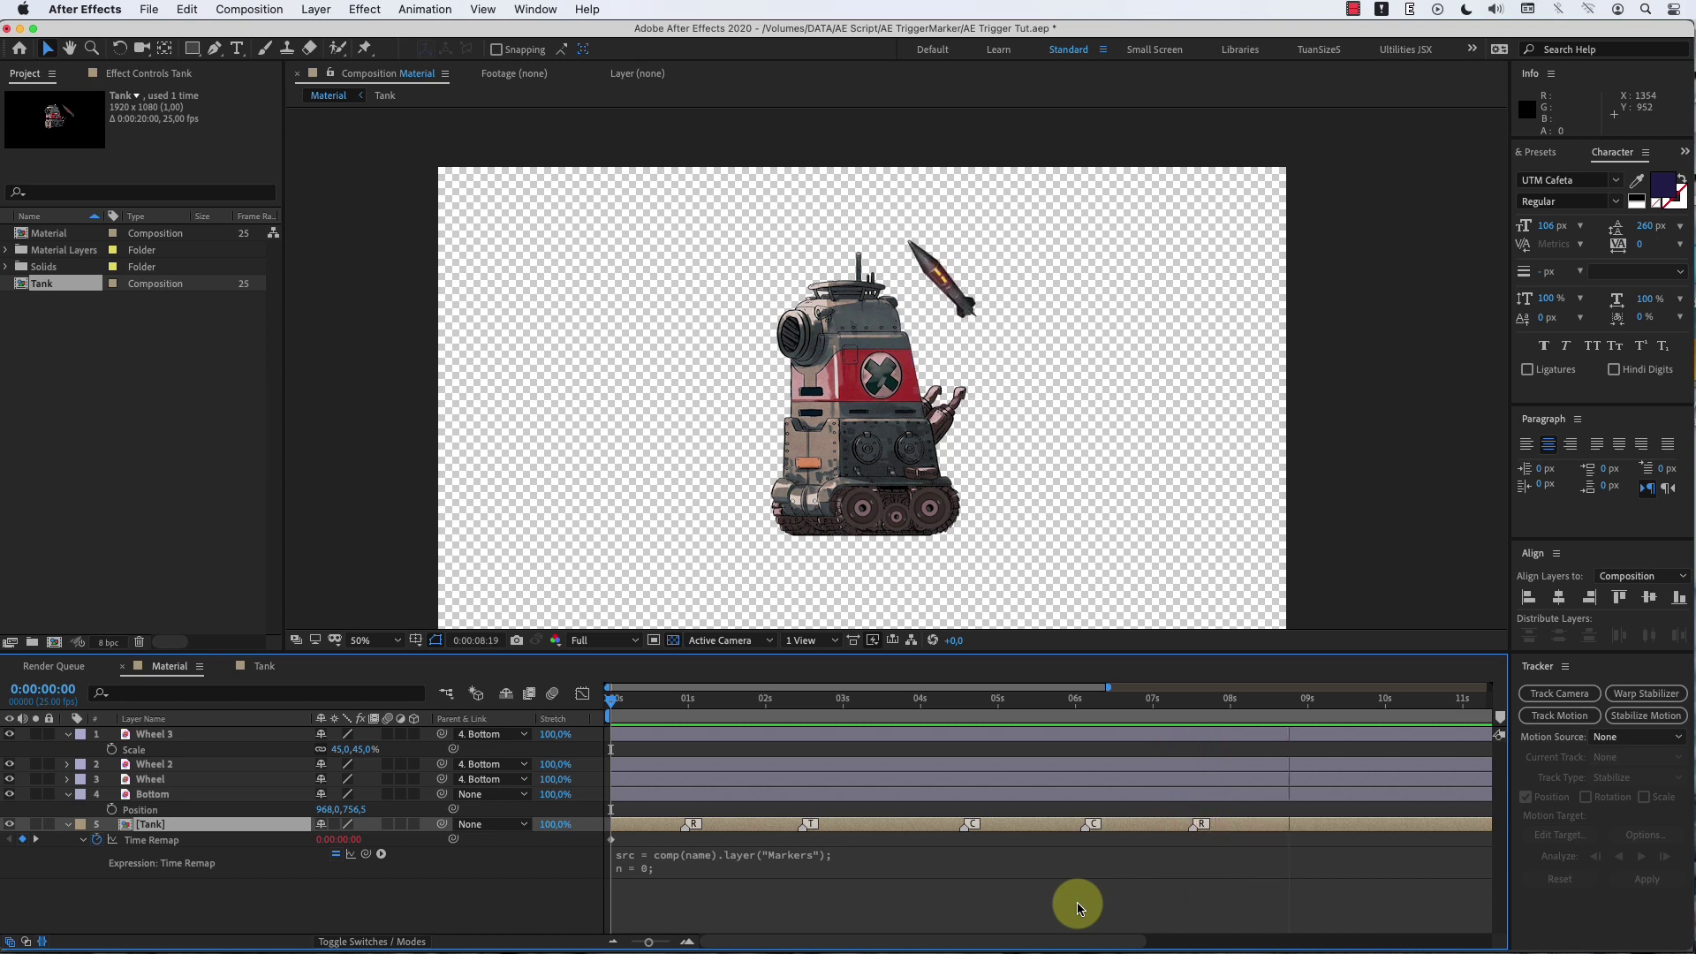
Step: Open the Tank precomp, go to 0:00:02:00 and open the RTFX - MONTER GROUP extension
left_click(1077, 902)
double_click(883, 824)
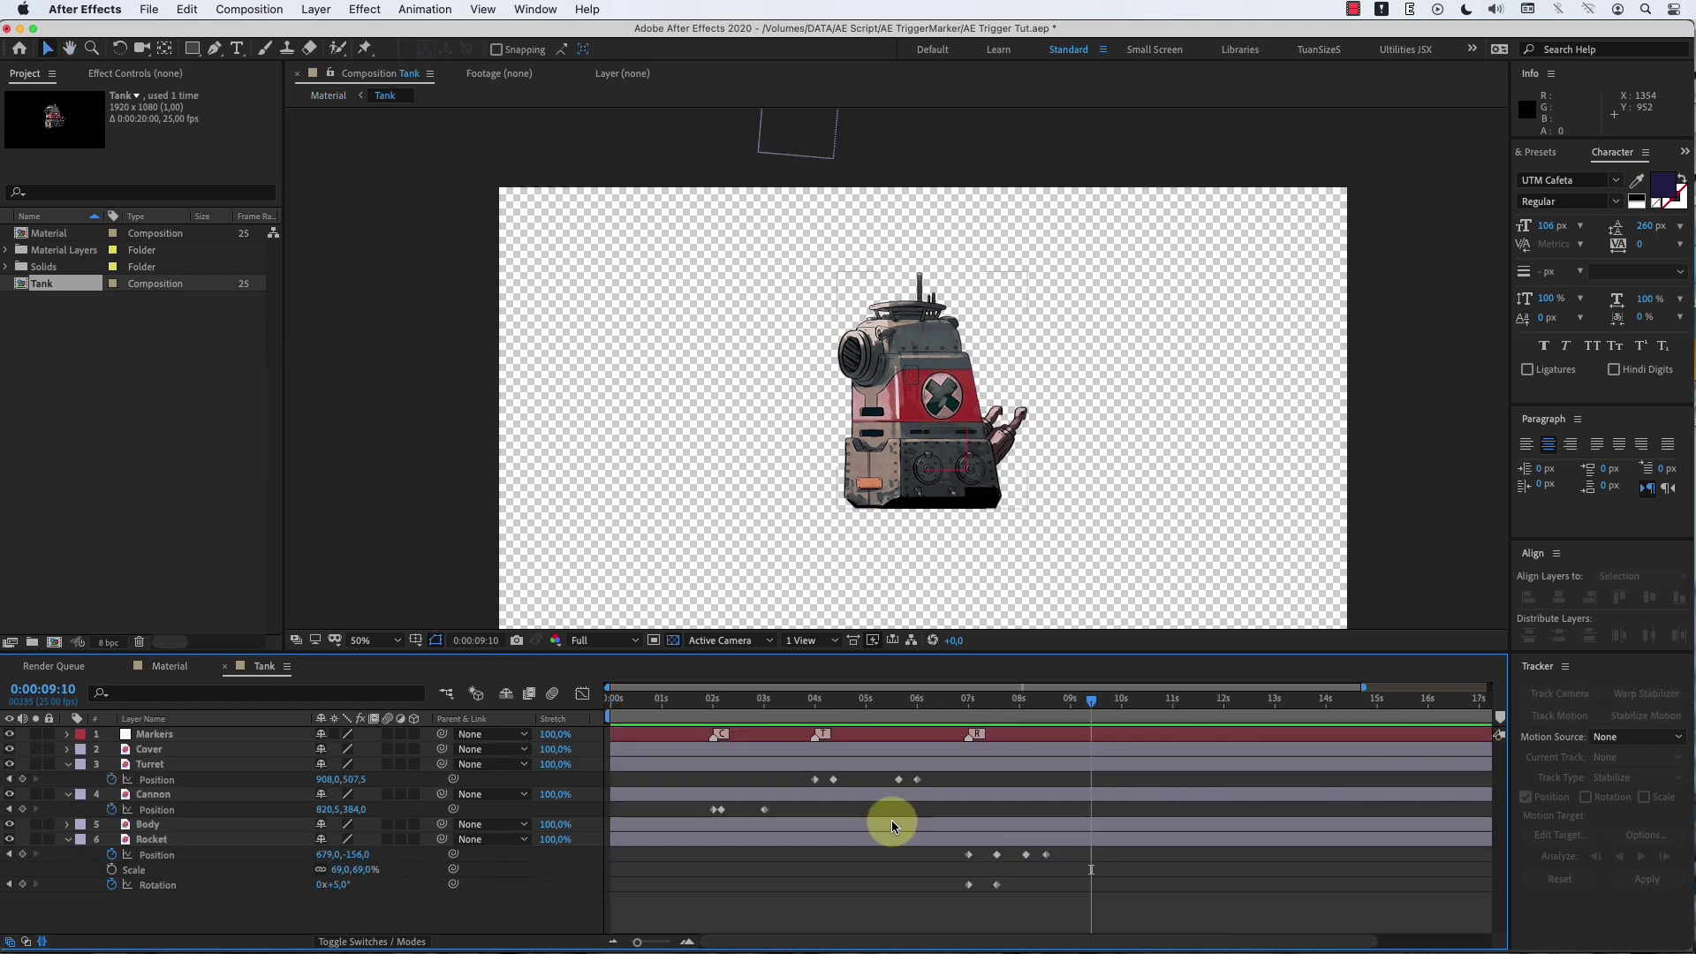
left_click_drag(758, 711, 701, 715)
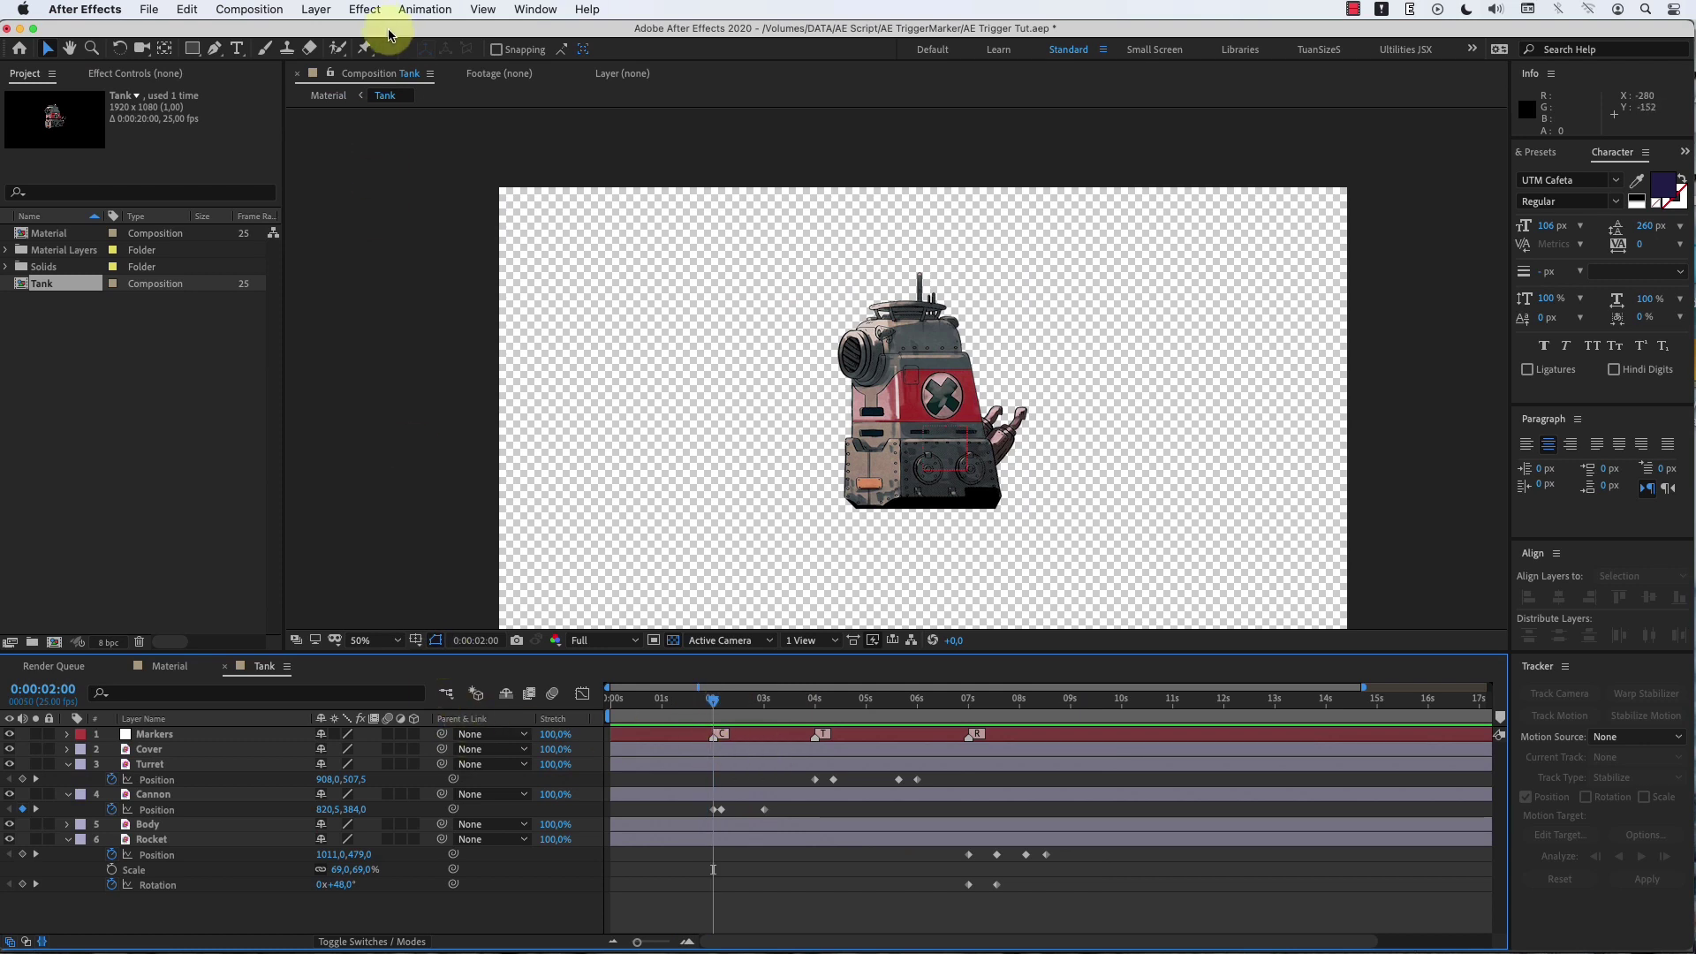
left_click(534, 11)
mouse_move(742, 114)
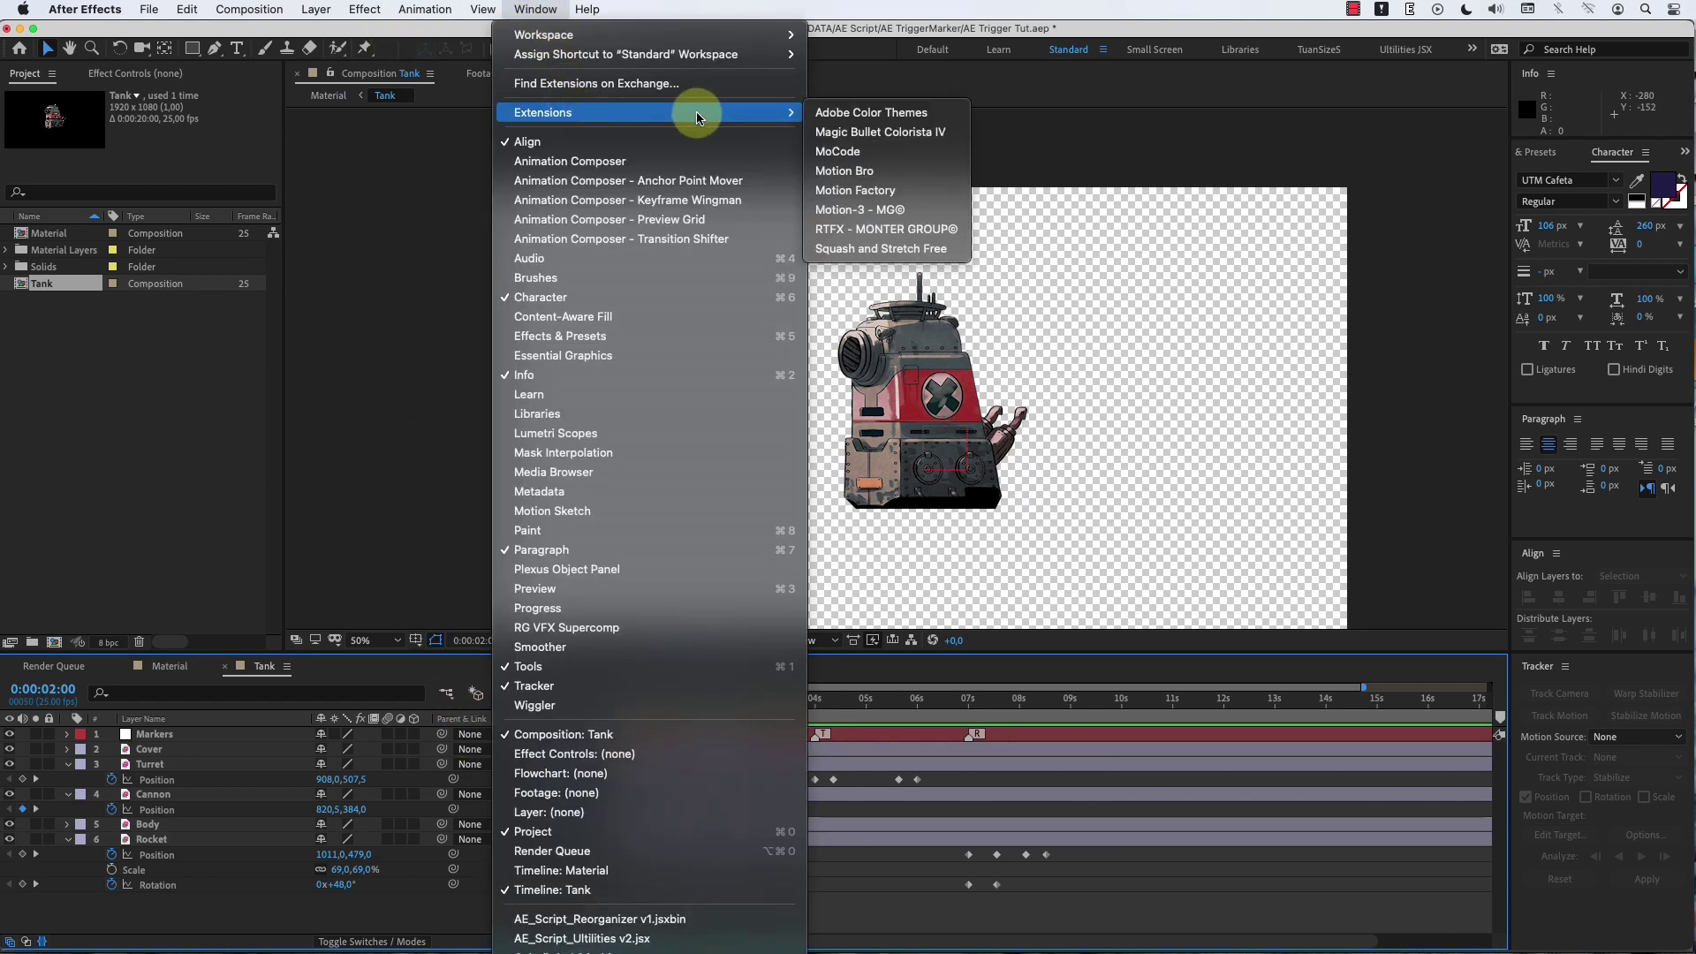
left_click(861, 228)
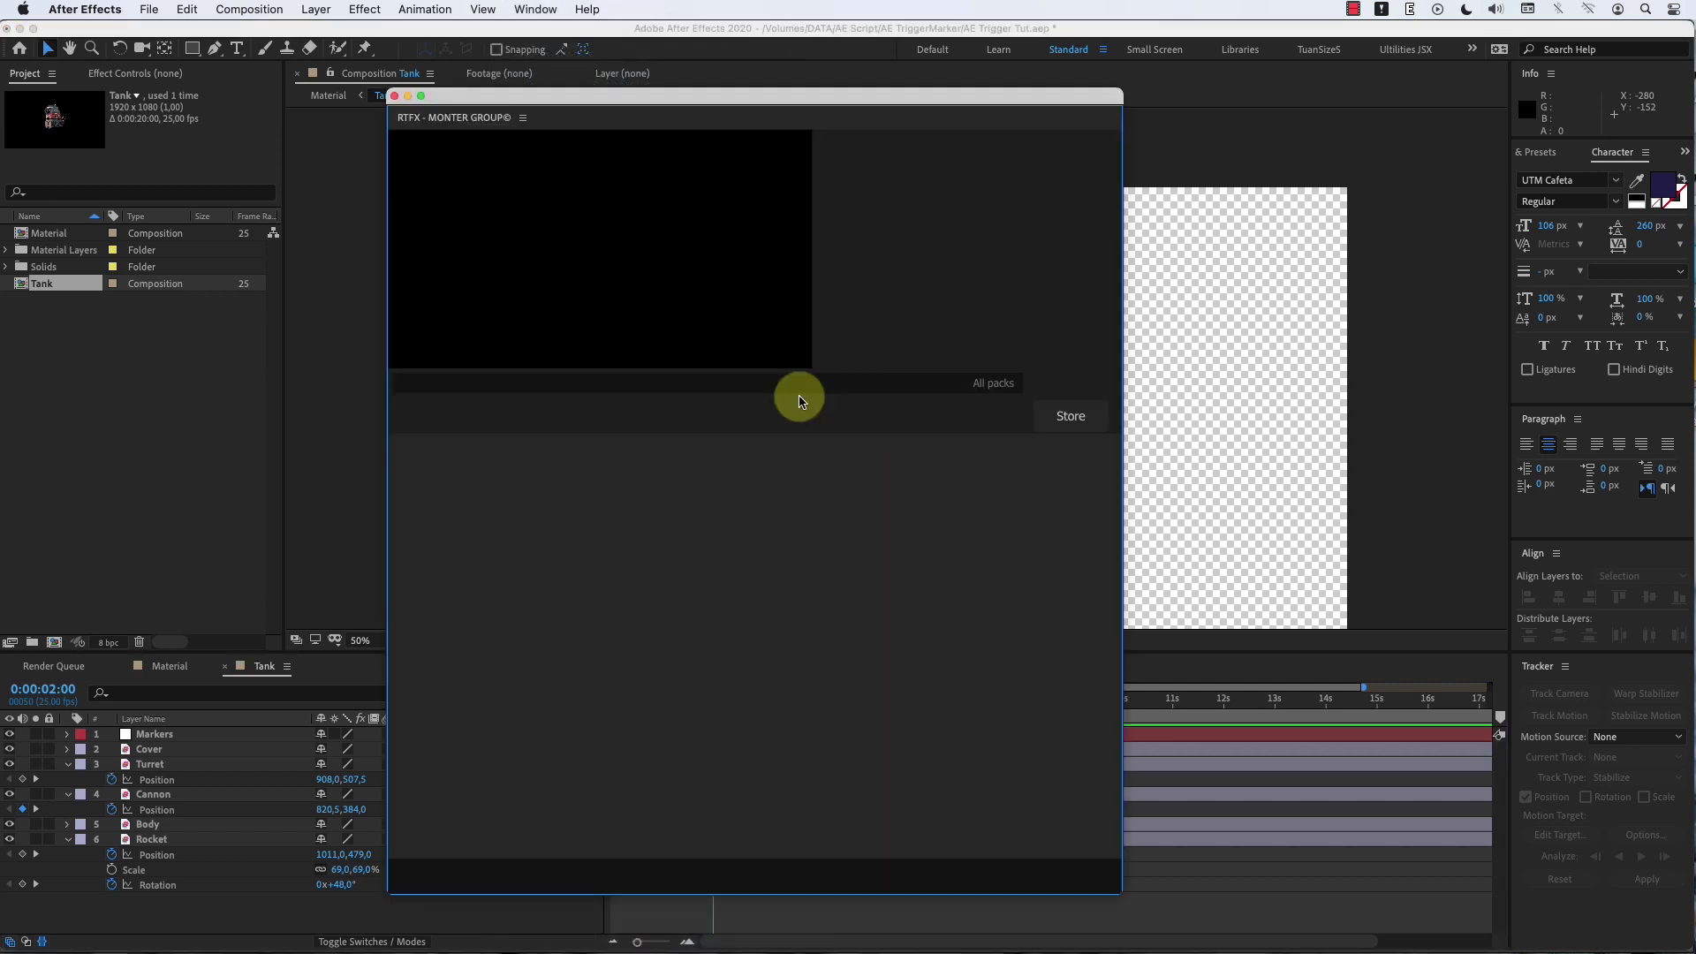
Step: Add the Explosion 013 Shot Hit Right, Sparks Explosion Up and looping MIX elements from the RTFX library to the Tank composition
left_click_drag(1110, 541, 1110, 662)
left_click(850, 681)
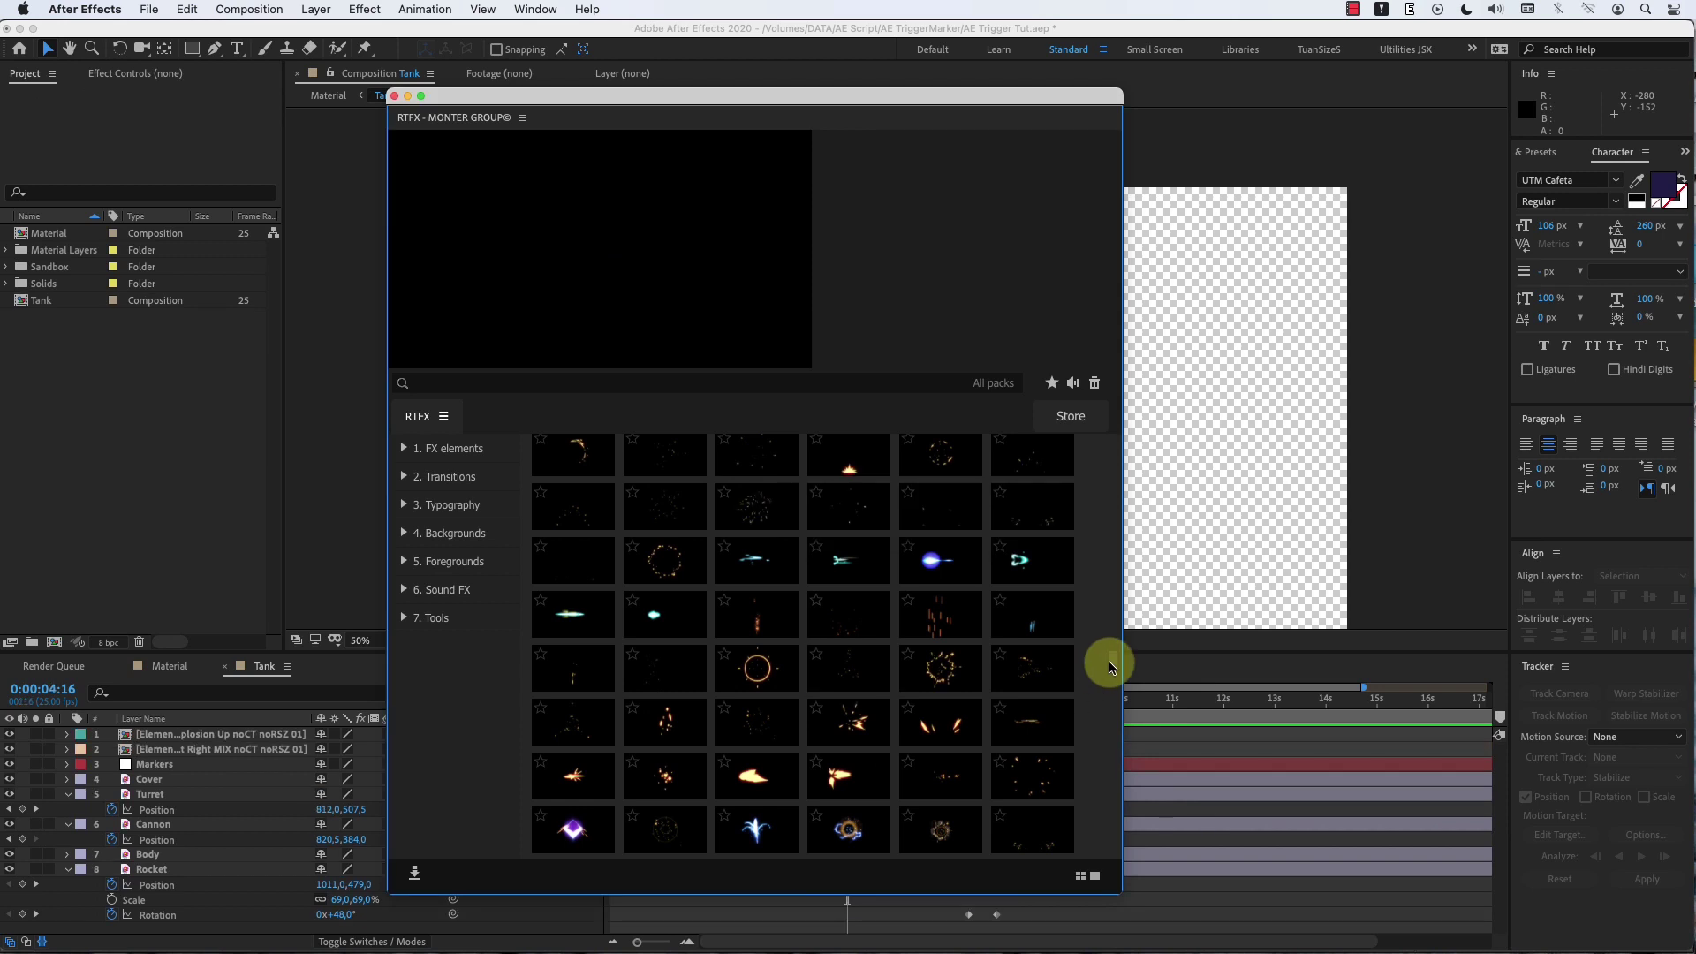
left_click_drag(1111, 663, 1113, 547)
scroll(845, 596, "up", 3)
left_click(776, 466)
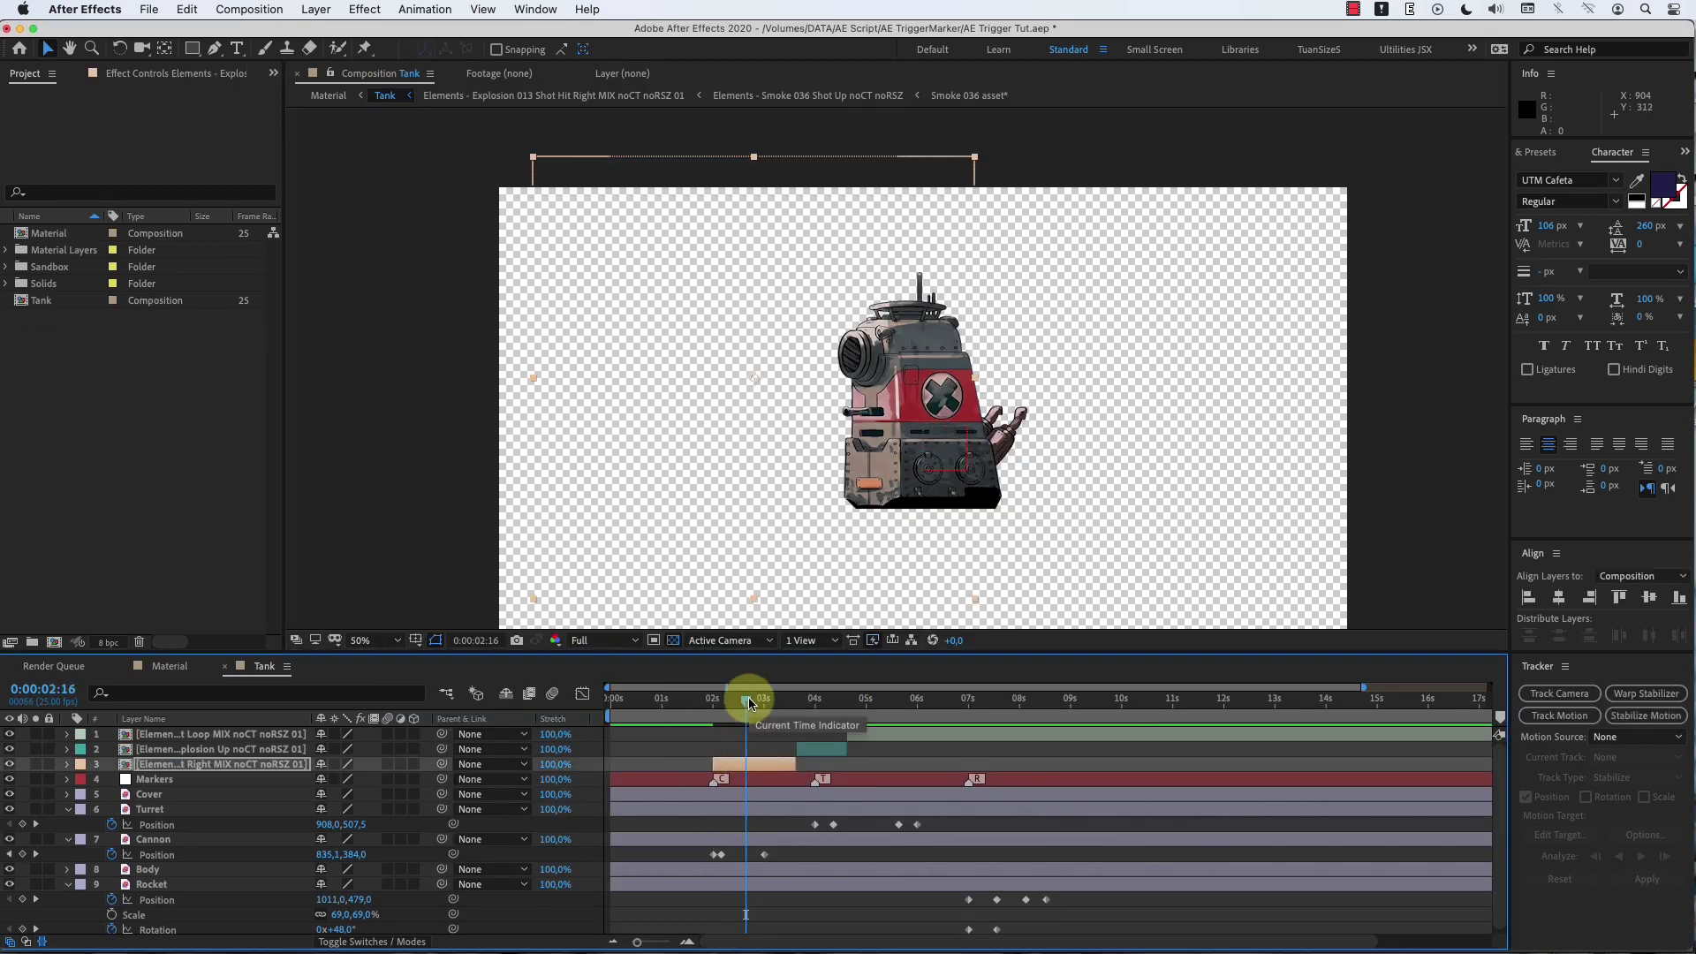
Step: Flip and shrink the Shot Hit Right explosion layer by setting its scale to -48, 48%
left_click_drag(749, 701, 810, 714)
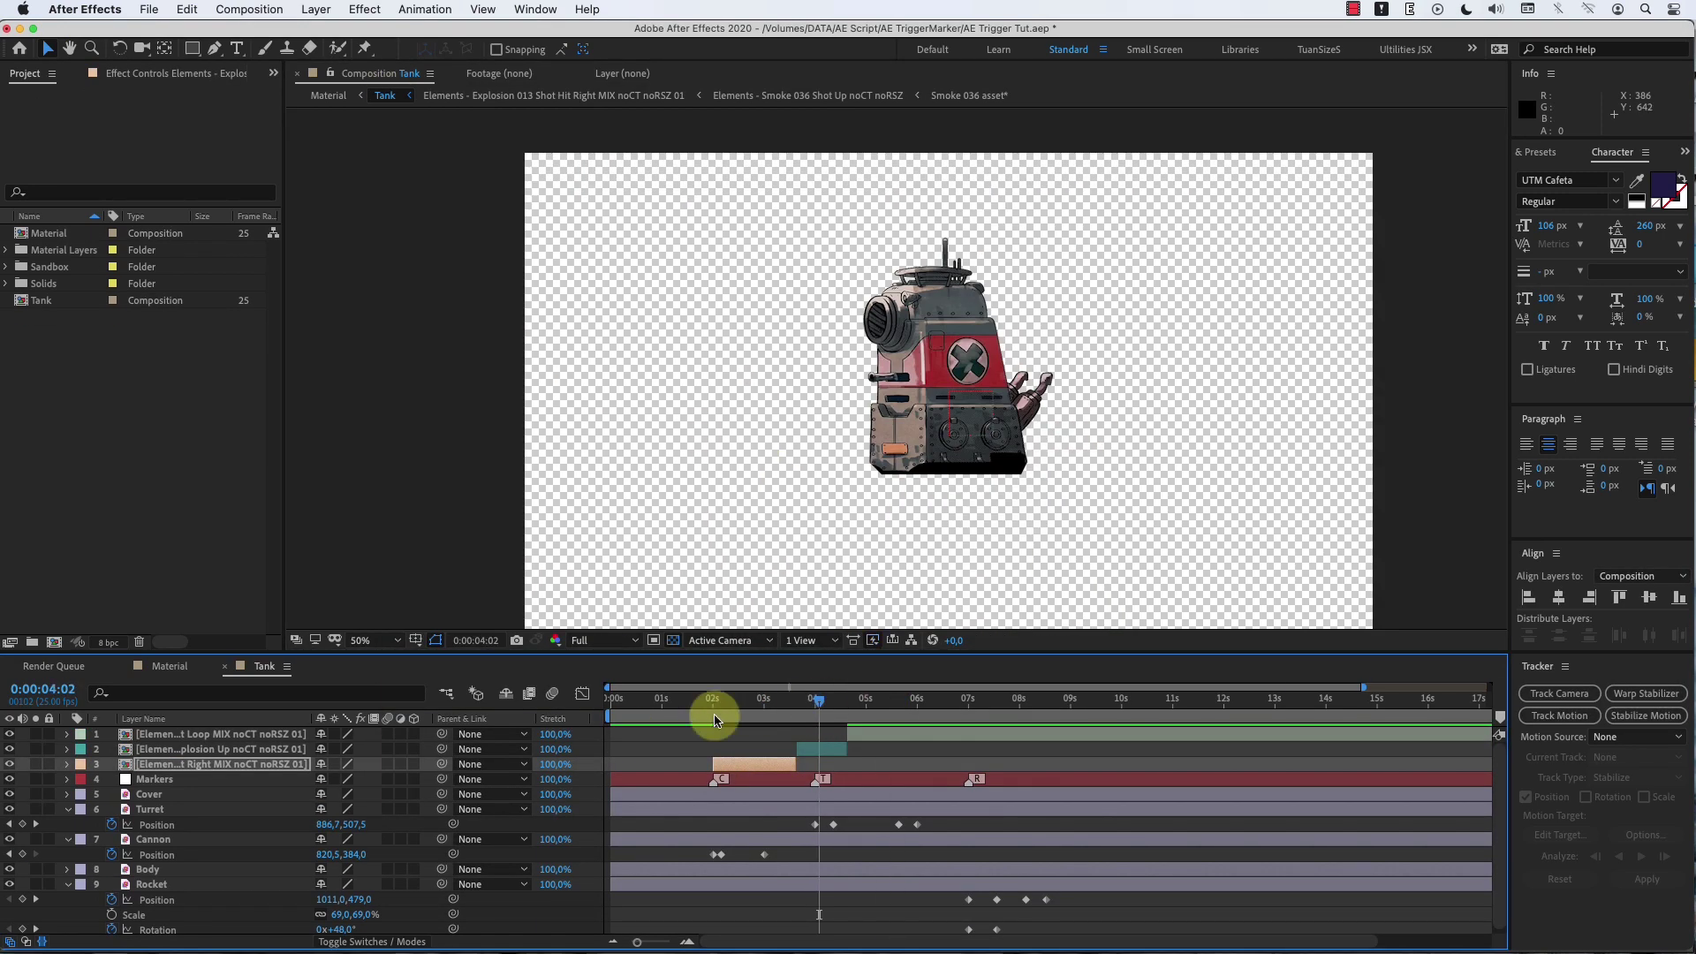
left_click(726, 705)
key("s")
left_click_drag(366, 779, 300, 768)
Step: Rotate the Explosion Up sparks layer, scale it to 21% and shift it to start at the T marker at 0:00:04:00
left_click(802, 703)
left_click(819, 749)
key("r")
left_click_drag(300, 768, 258, 768)
key("s")
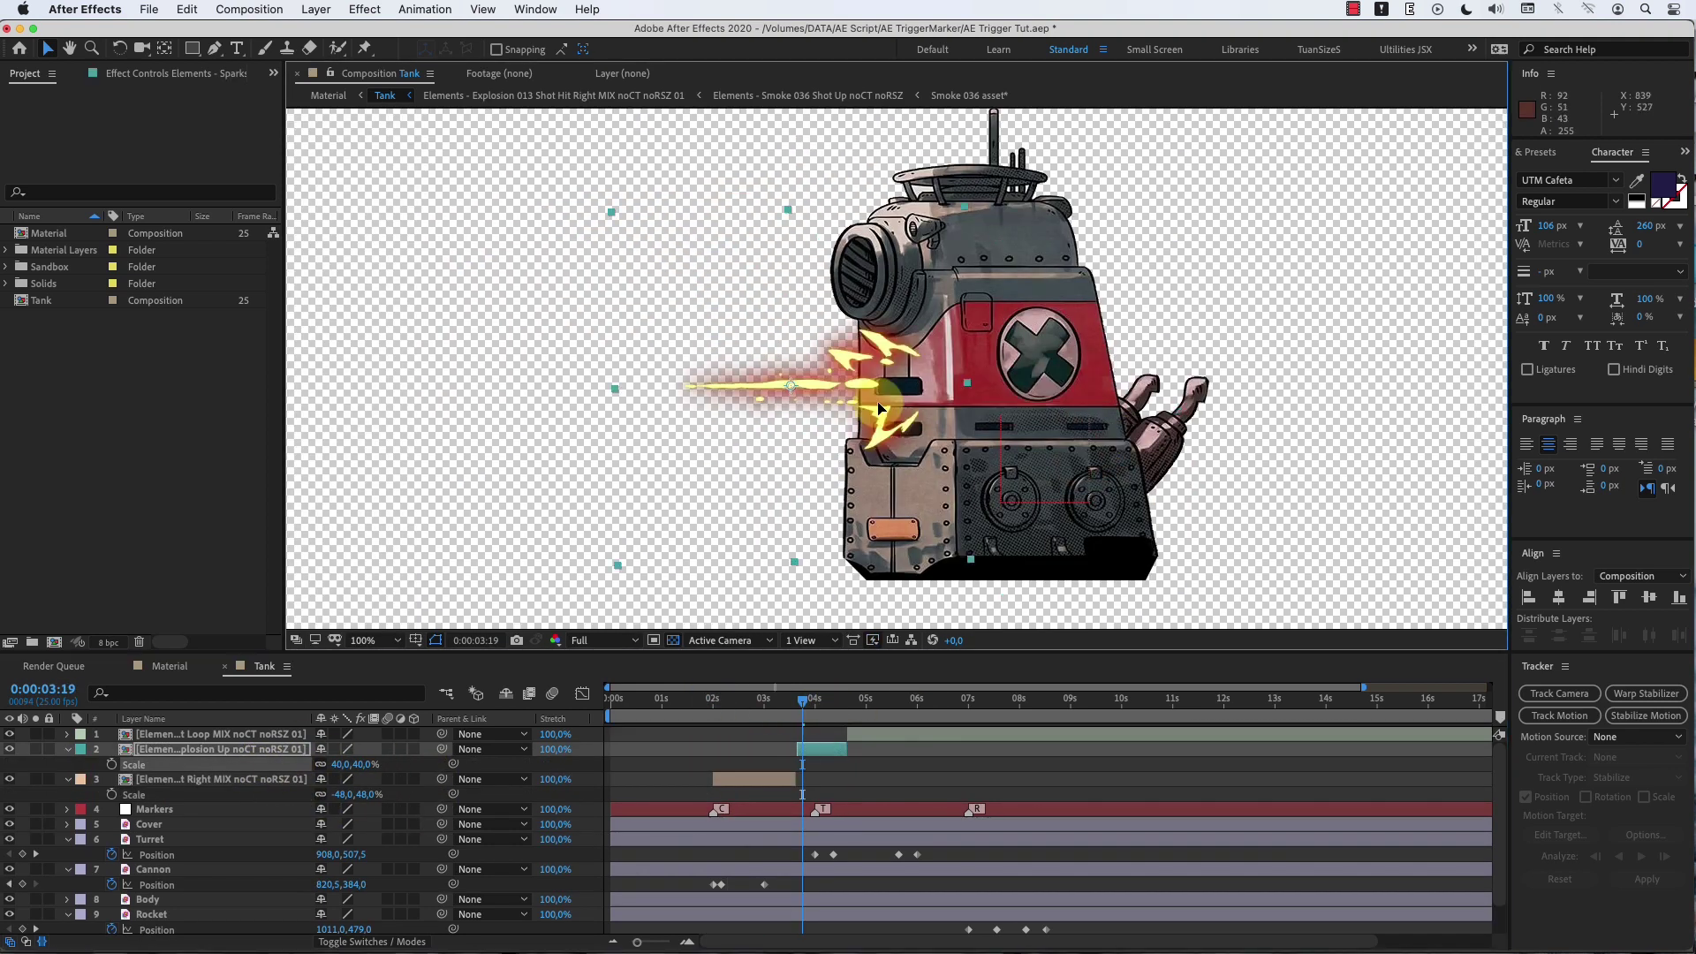
left_click(813, 702)
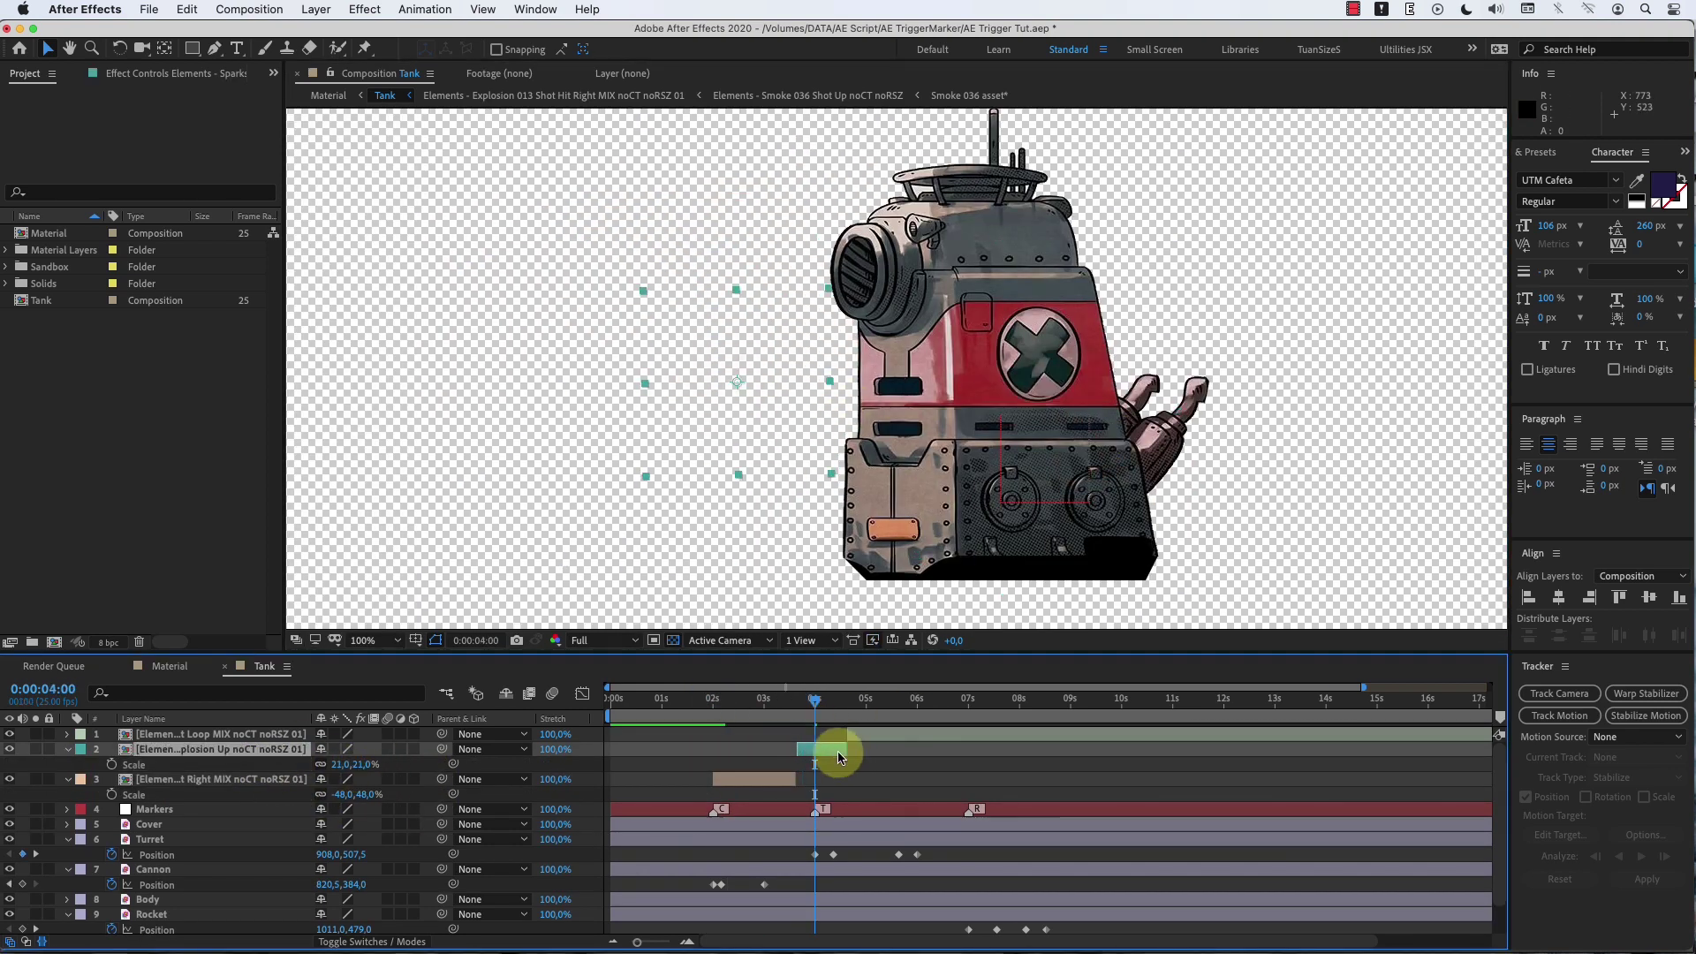
left_click_drag(840, 752, 857, 753)
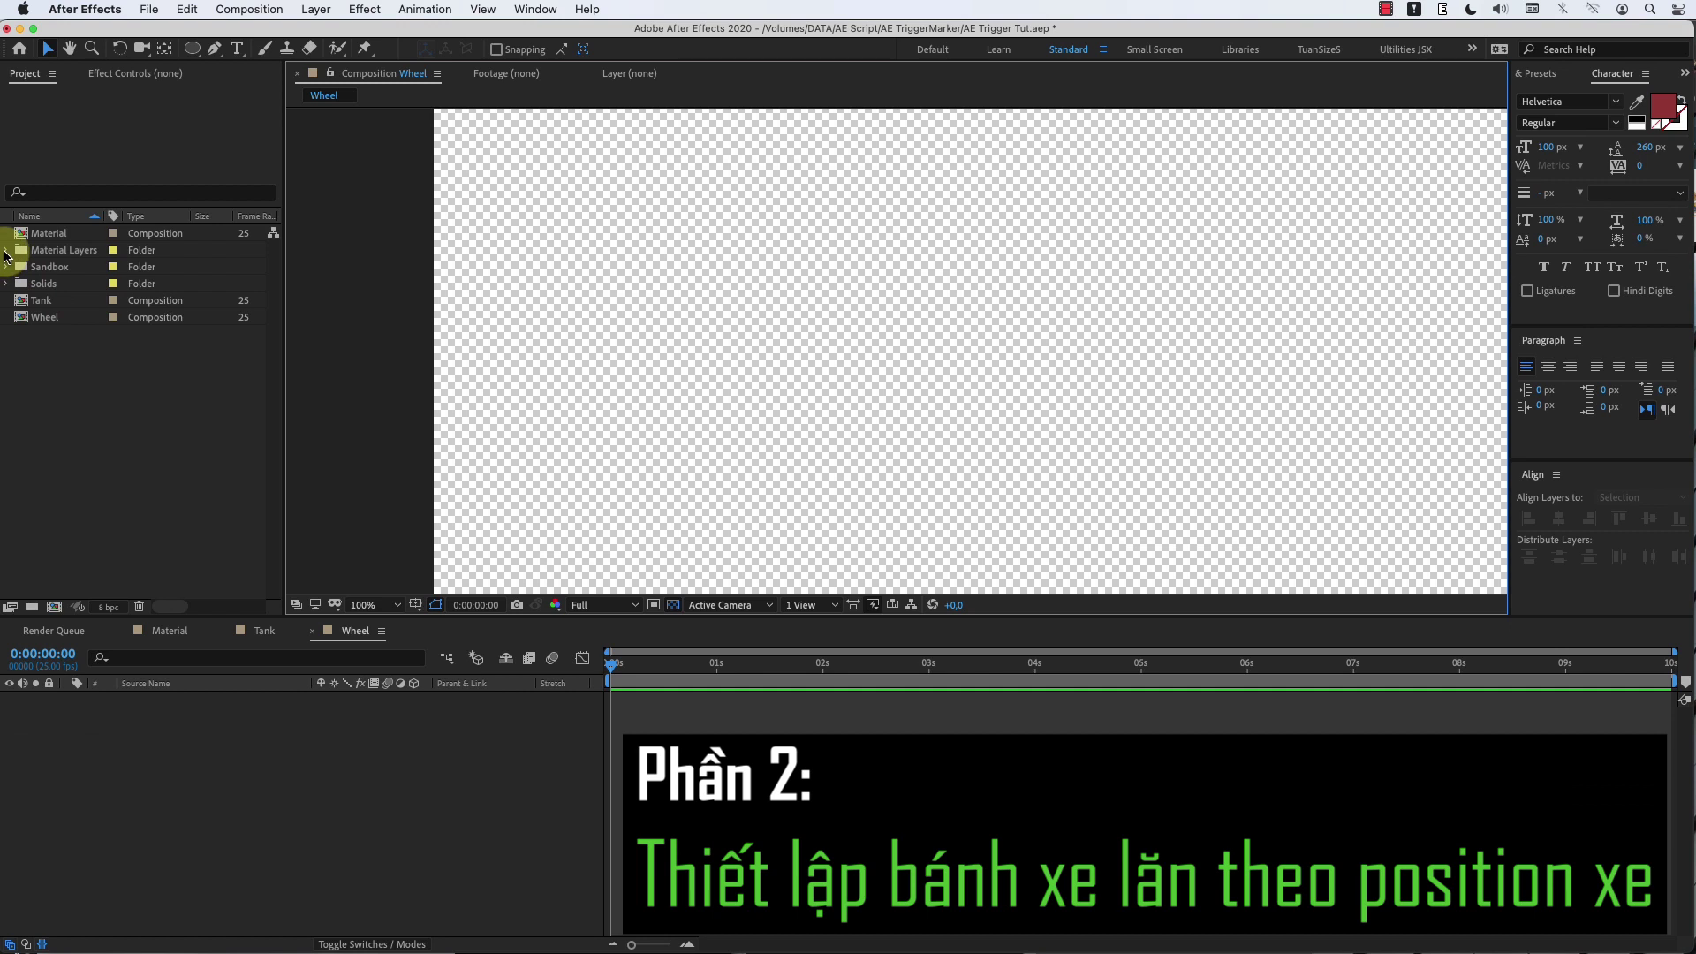
Step: Place Wheel/Material.psd from the Material Layers folder into the Wheel composition and move the wheel to the frame's left side
left_click(7, 250)
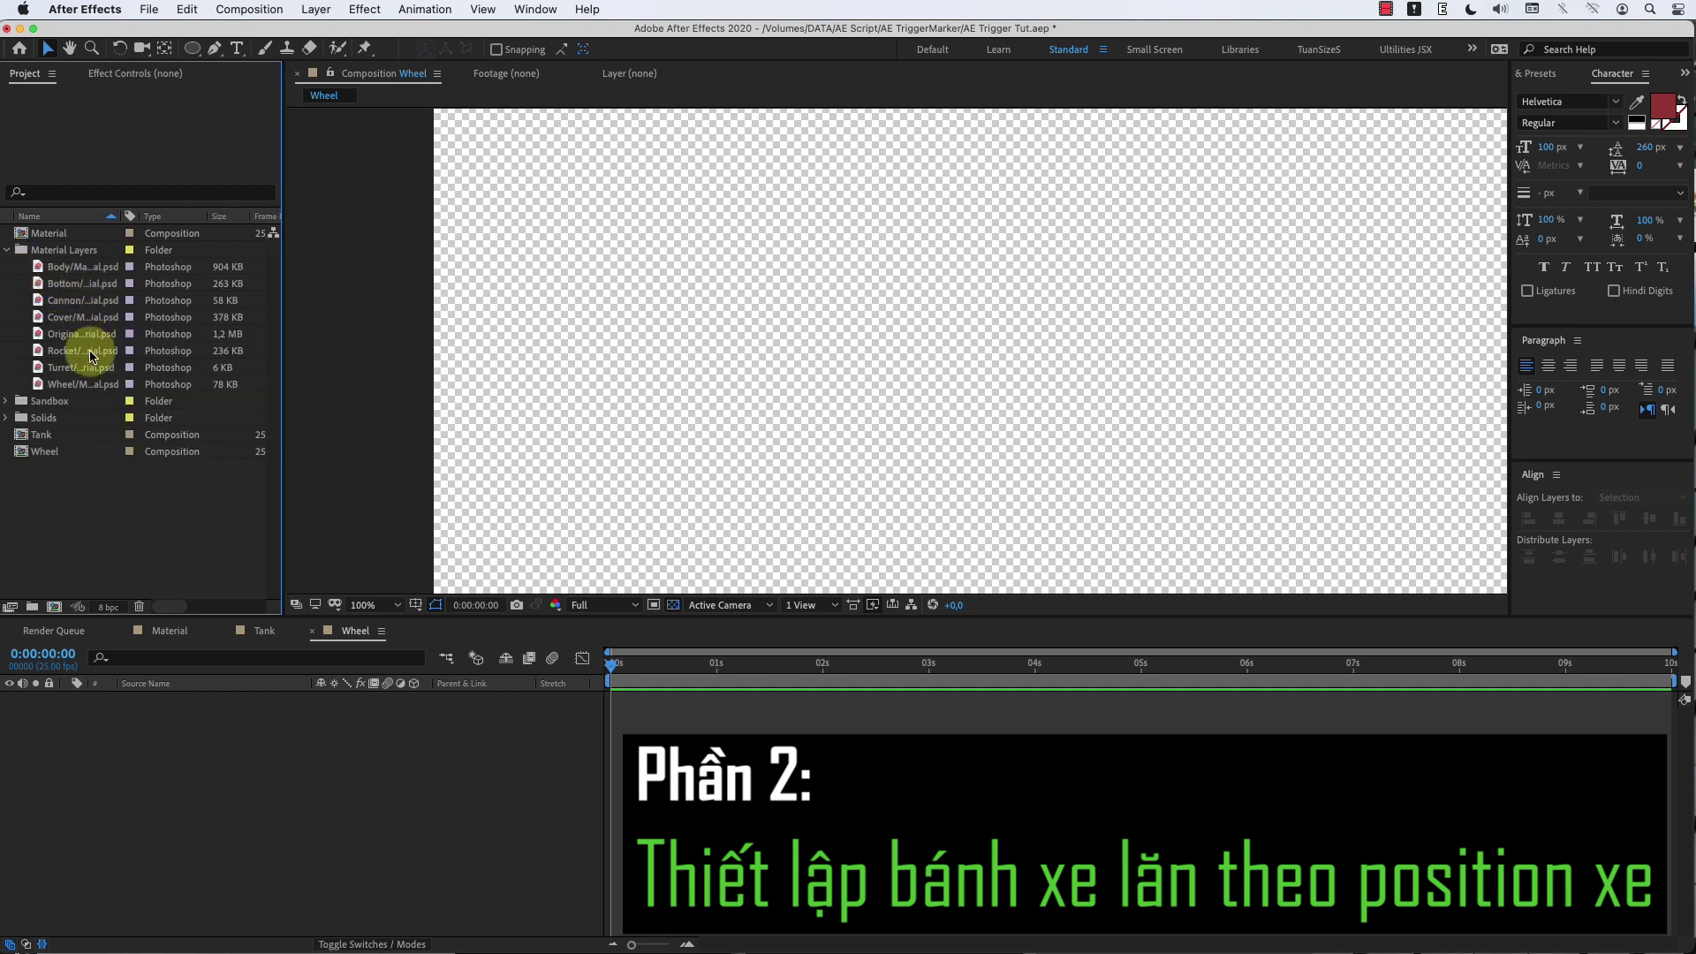
left_click_drag(81, 387, 228, 712)
left_click(9, 254)
left_click_drag(1288, 353, 634, 353)
left_click(451, 721)
left_click(397, 748)
Step: Create a text layer reading "bab" above the wheel
left_click(236, 51)
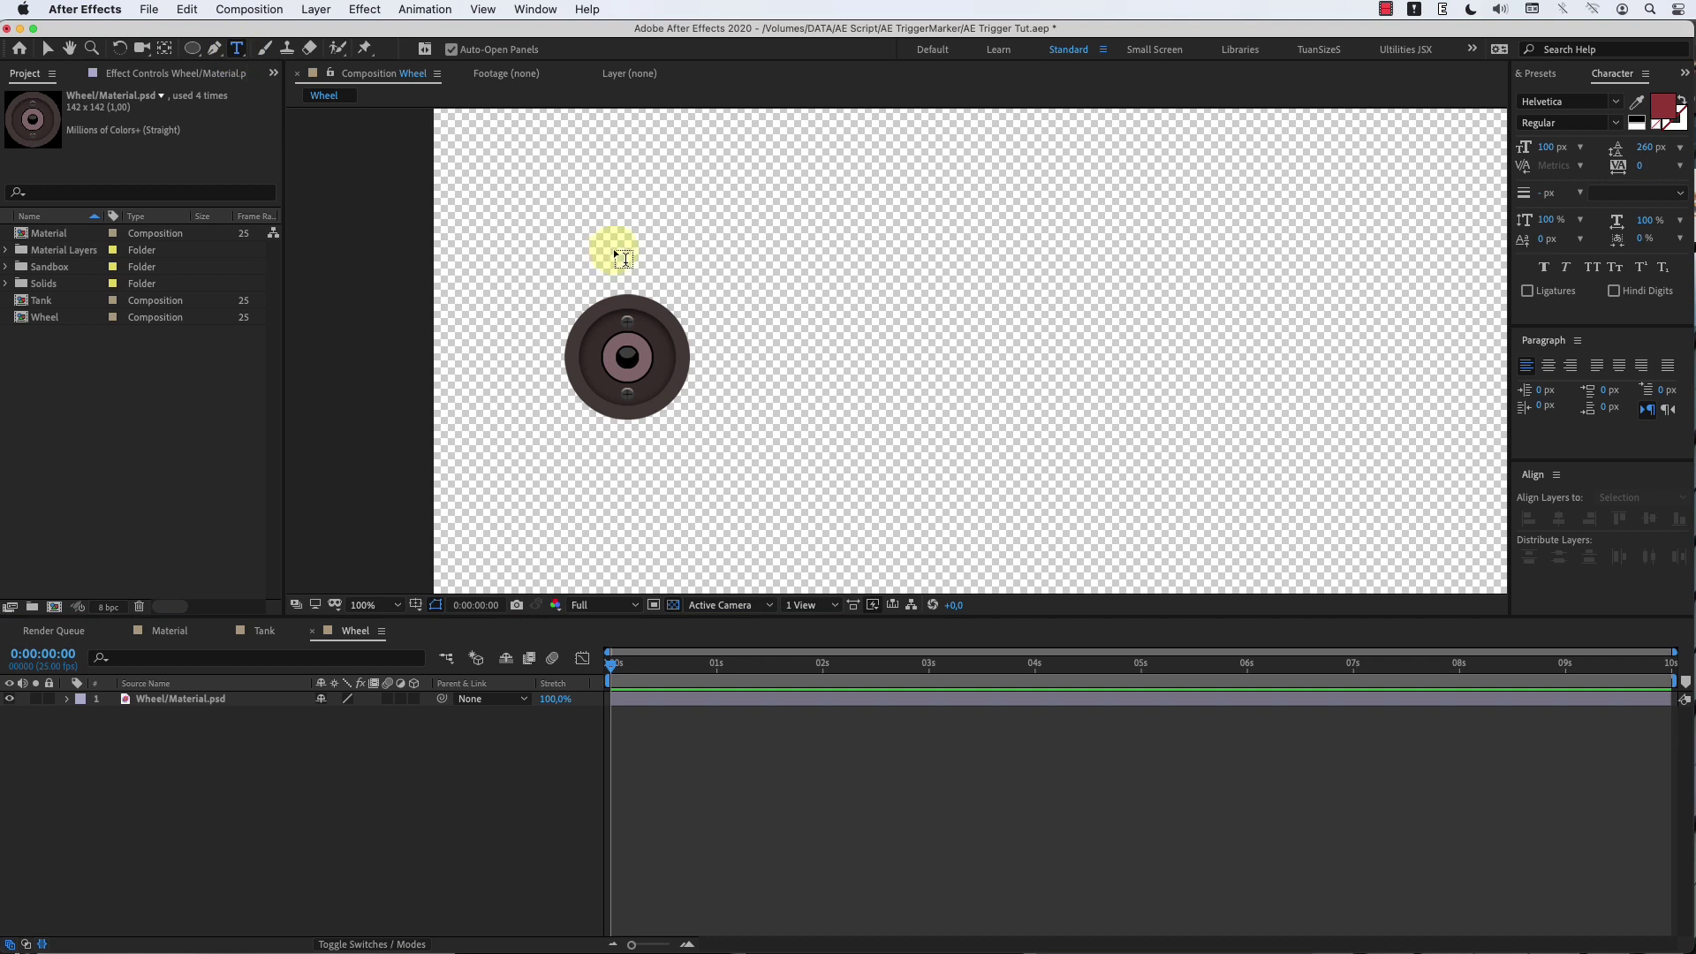
left_click(691, 243)
type("bab")
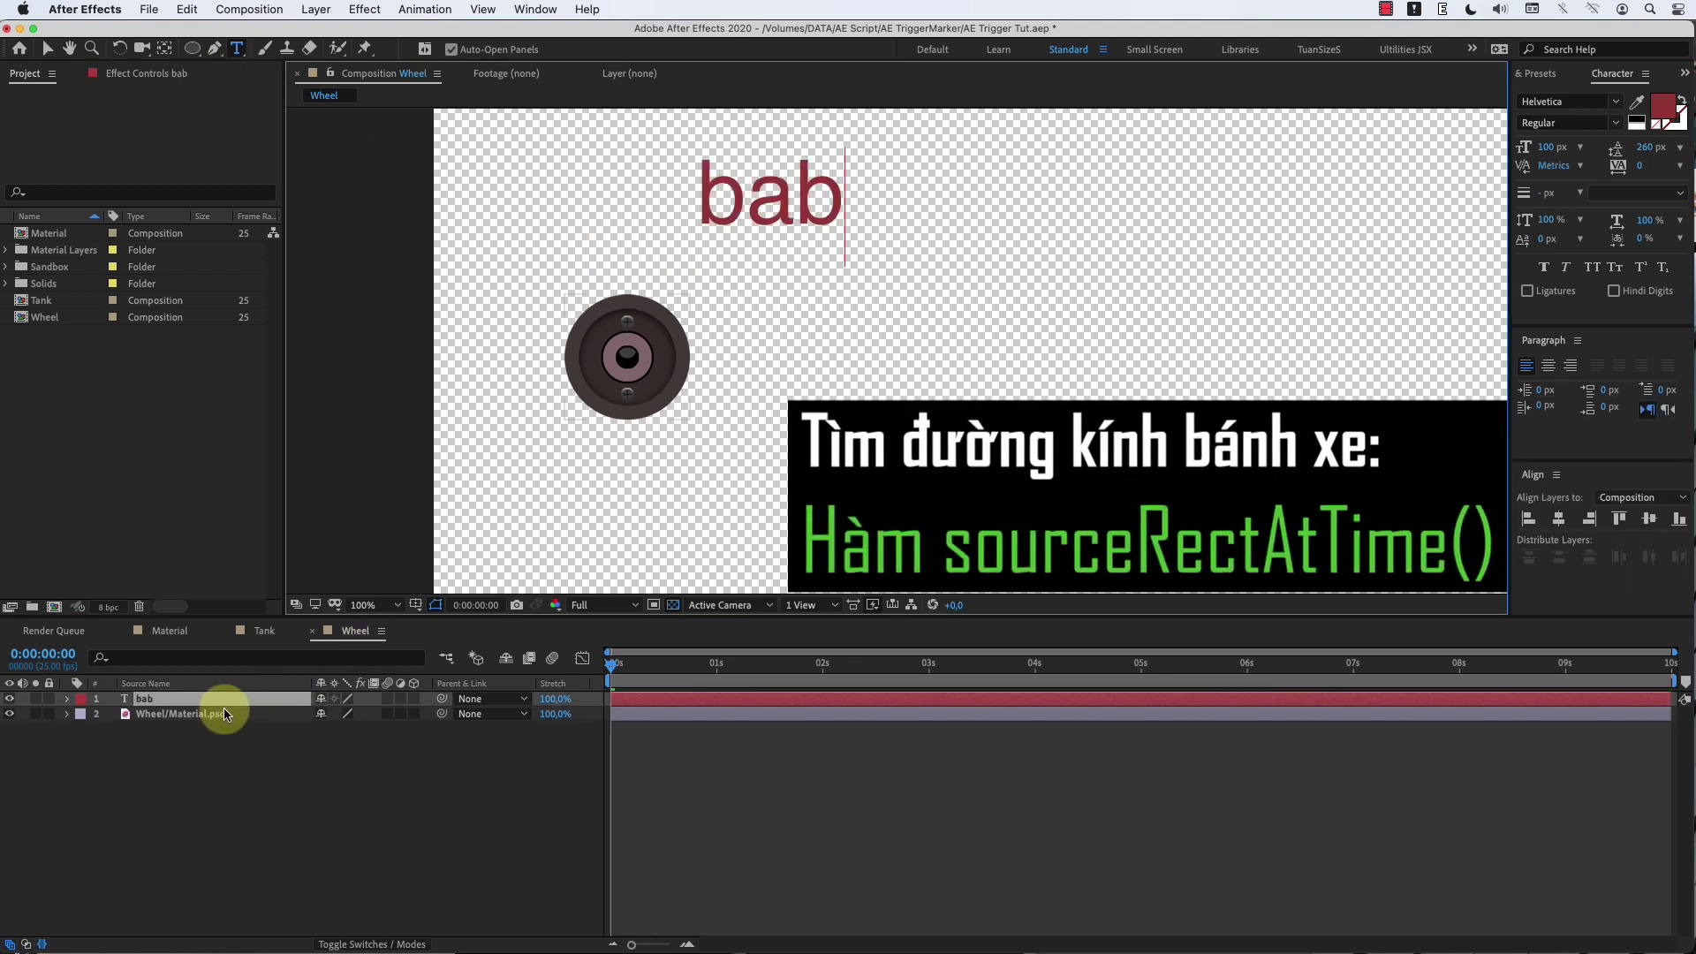
Step: Enable an expression on the bab layer's Source Text and link it to the Wheel/Material.psd layer
left_click(115, 714)
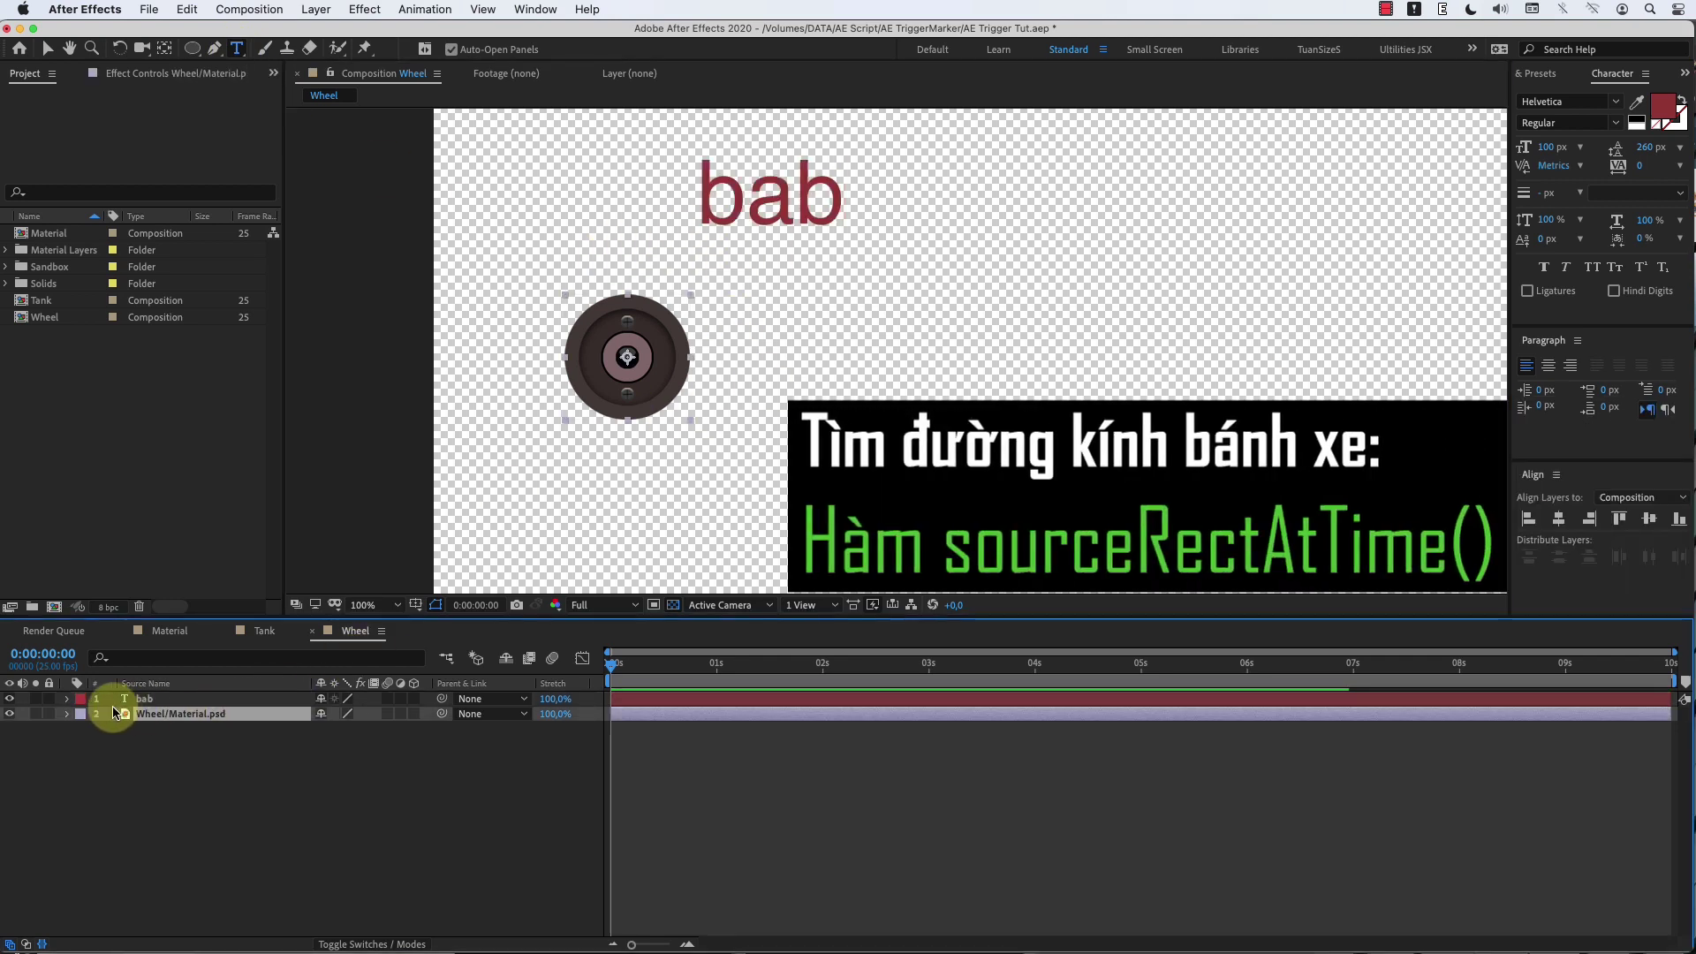
left_click(67, 699)
left_click(81, 715)
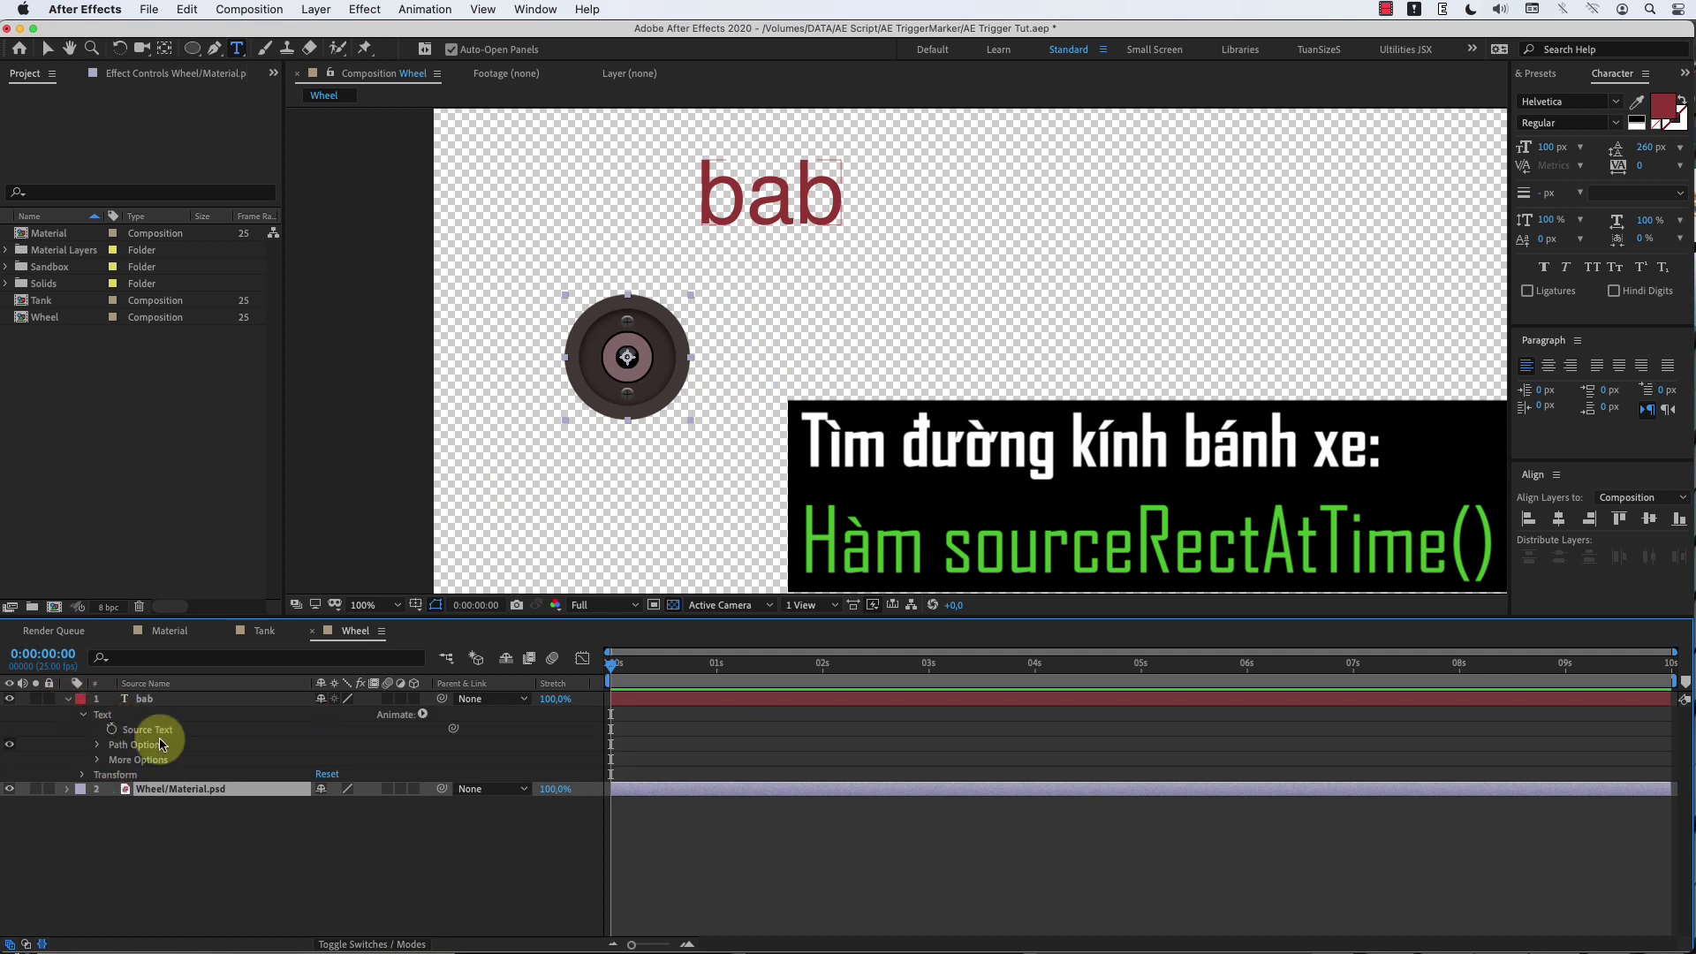
left_click(112, 729, "alt")
left_click_drag(365, 743, 205, 824)
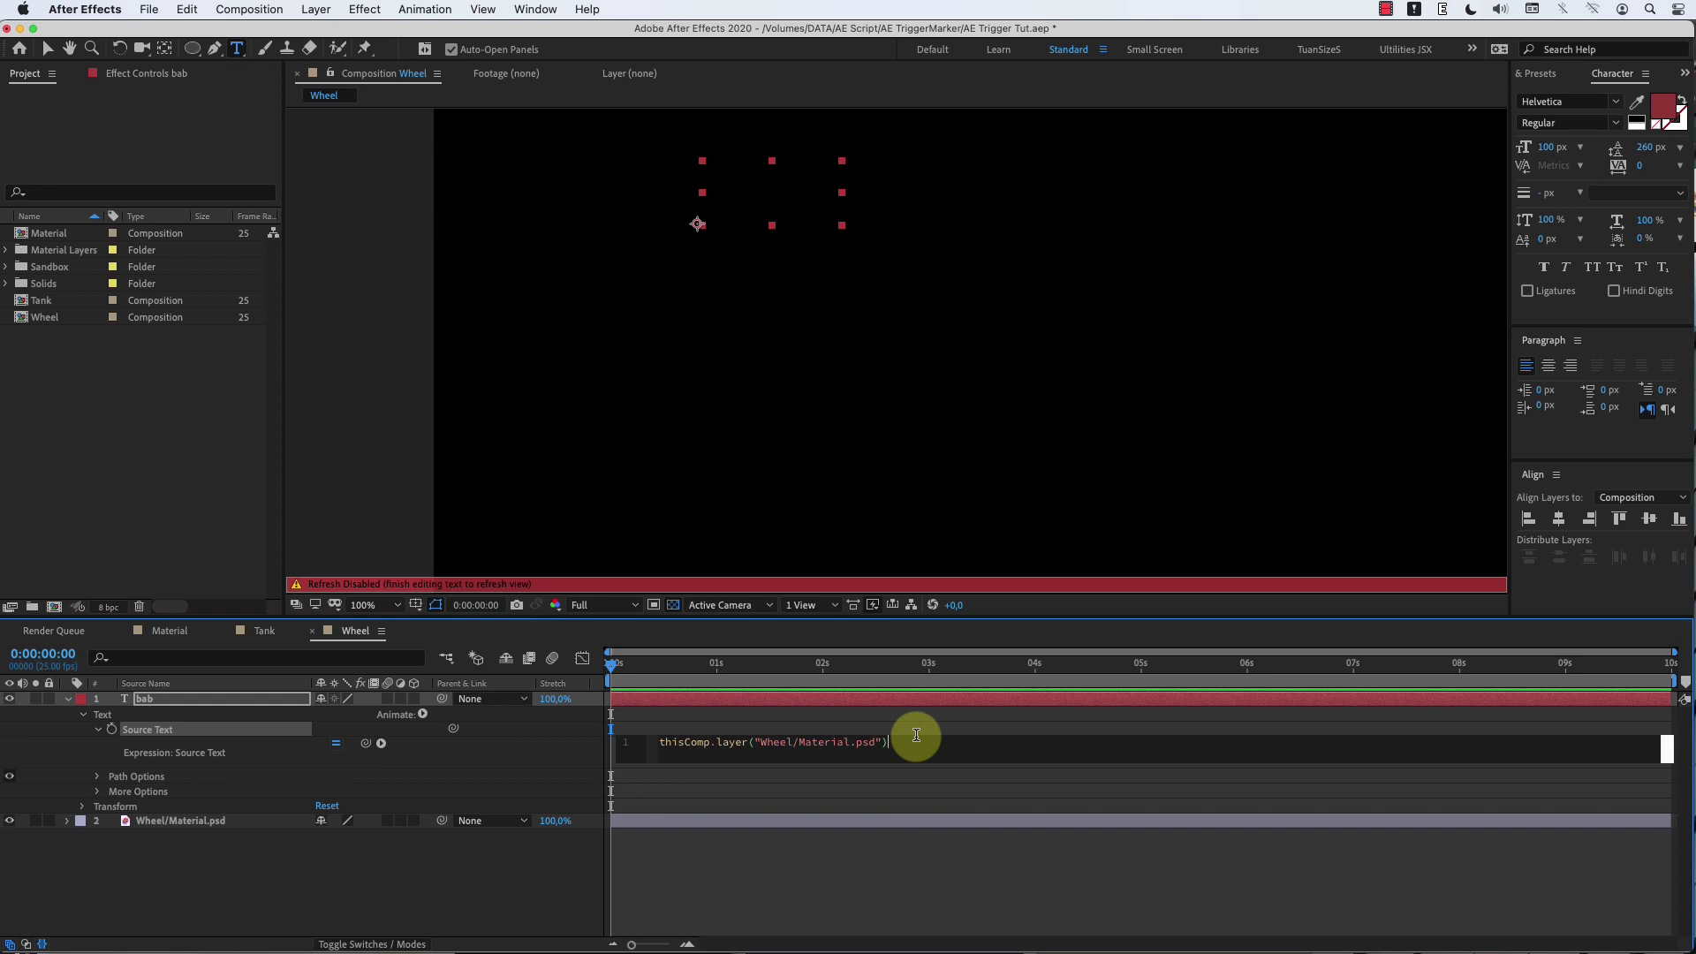
Step: Extend the Source Text expression with .sourceRectAtTime().width to return the wheel layer's width
type(".source")
key("Down")
key("Down")
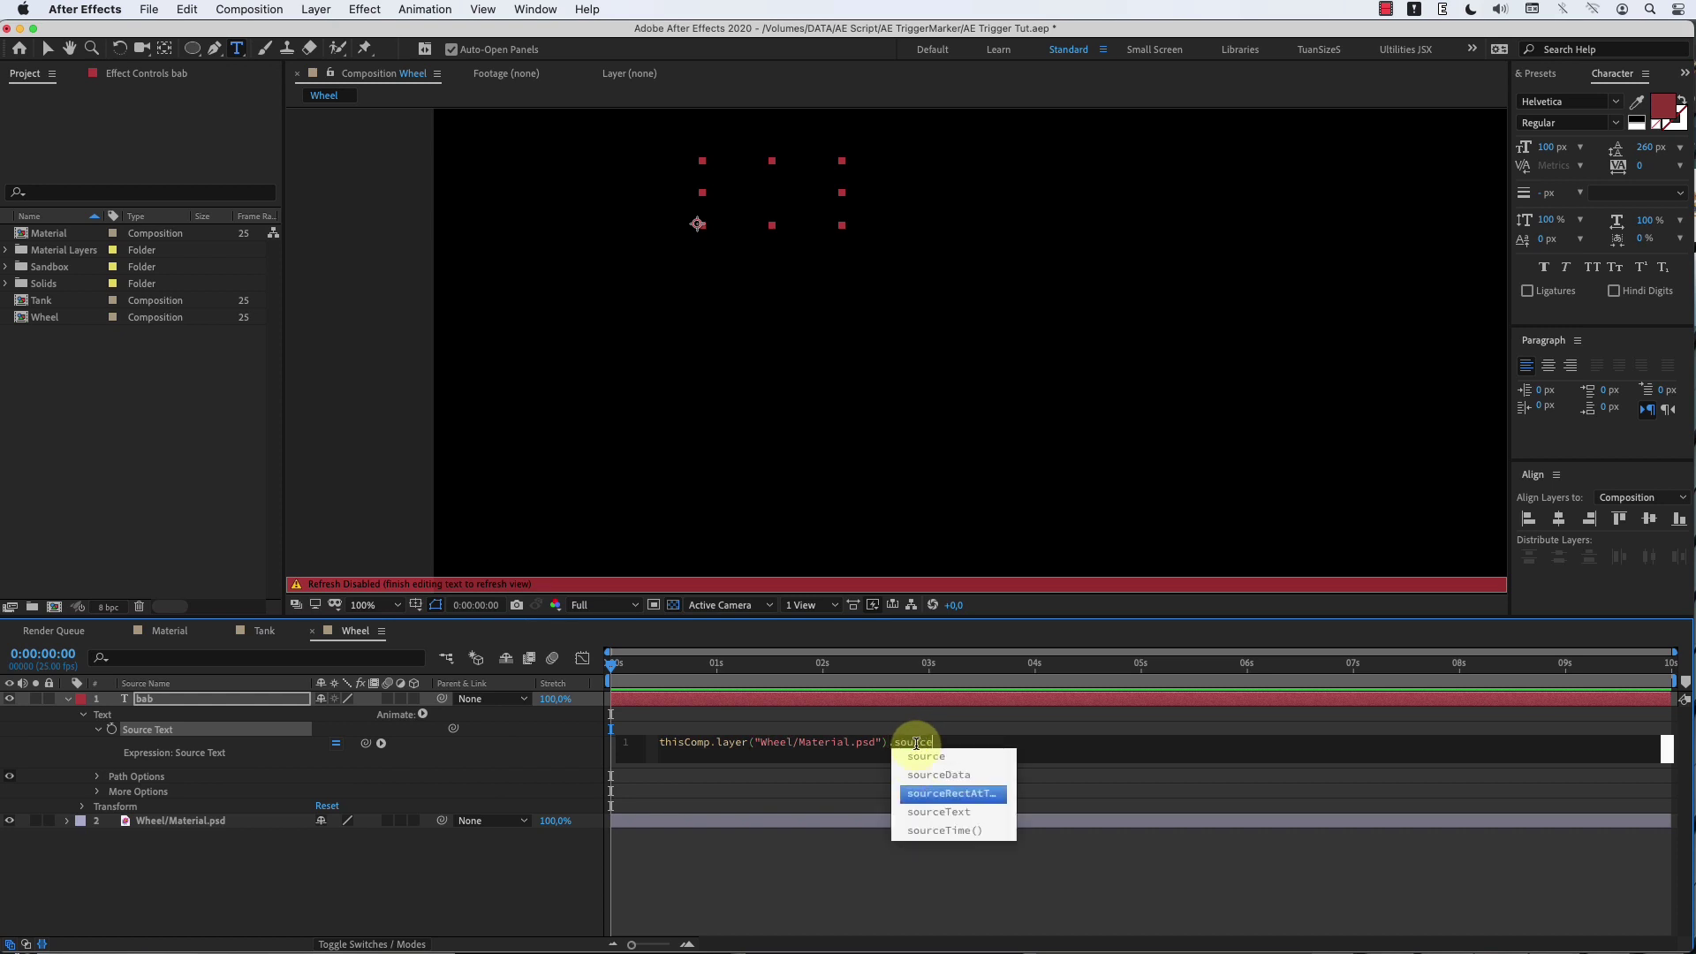
key("Return")
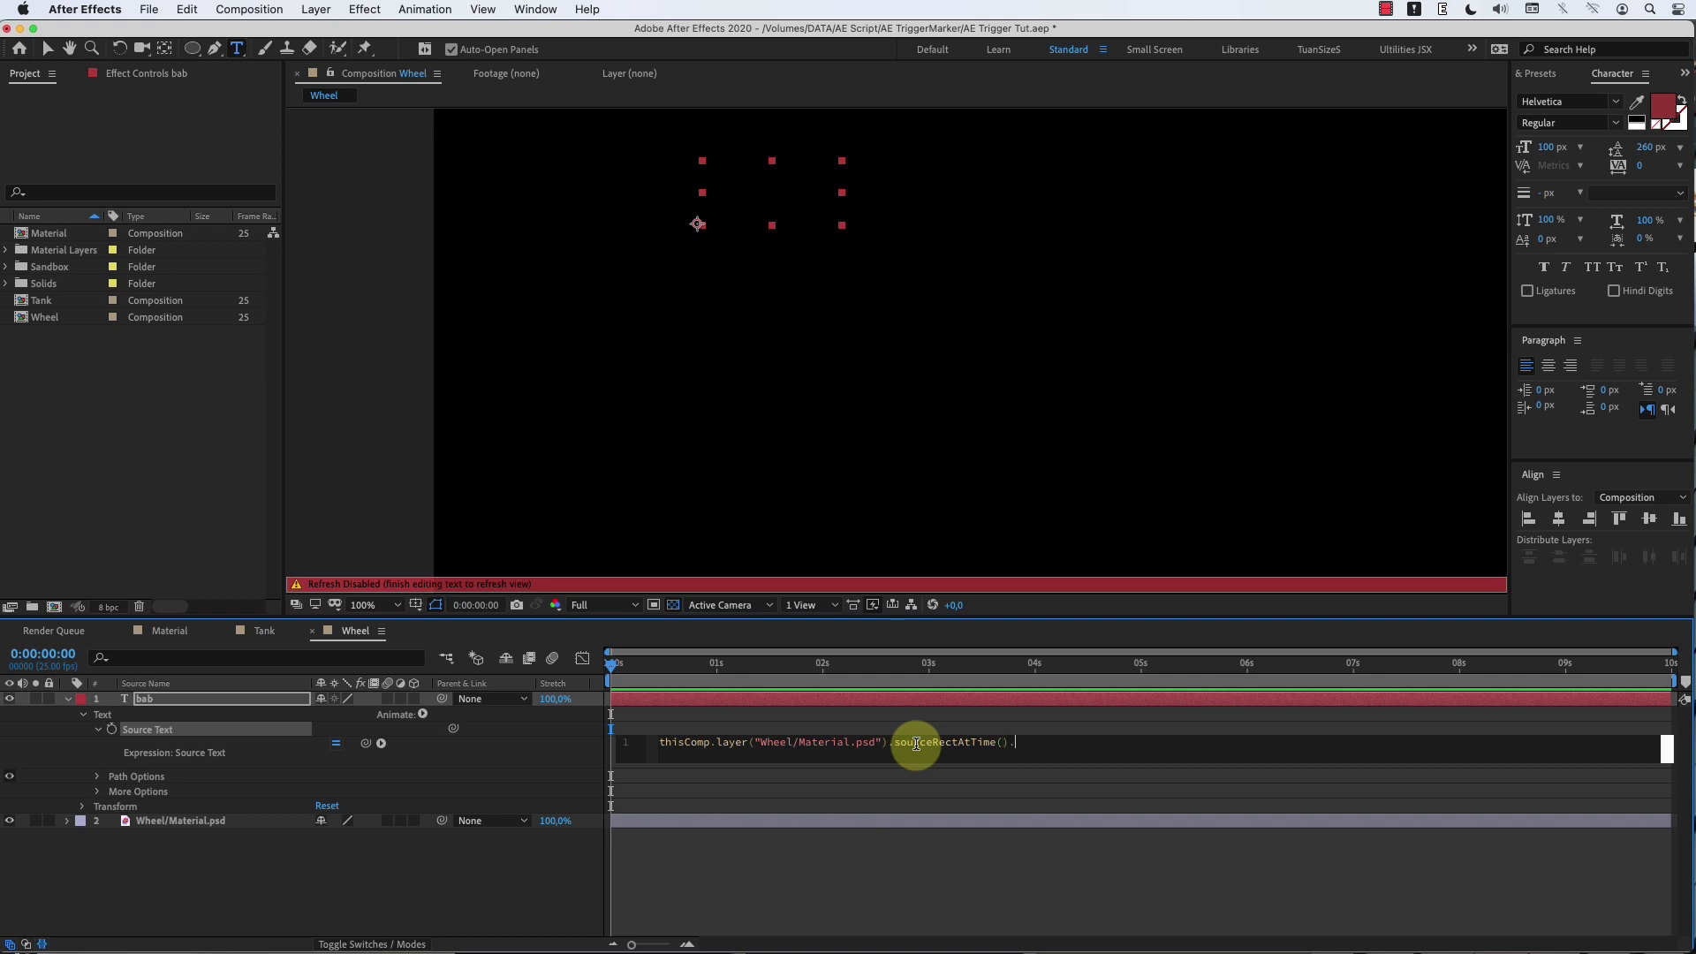
type(".wid")
key("Return")
left_click(784, 874)
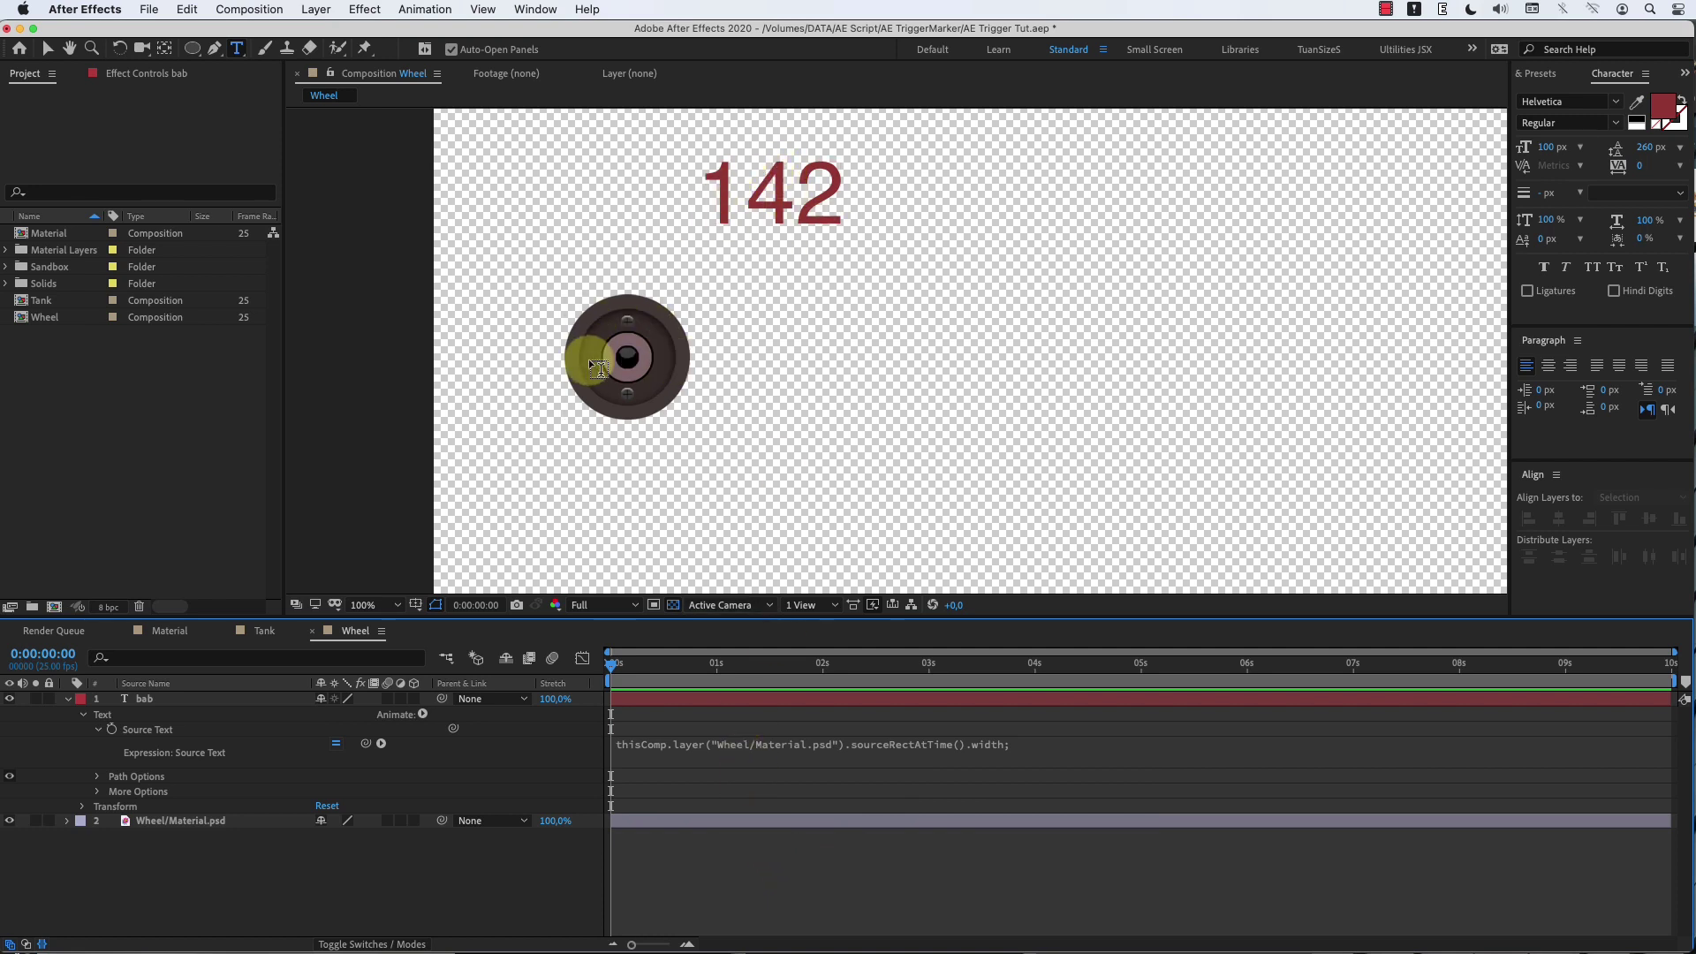
Step: Store the width expression in a duongkinh variable and output it on a second line as 'duongkinh: '+duongkinh
left_click(621, 820)
left_click(1083, 744)
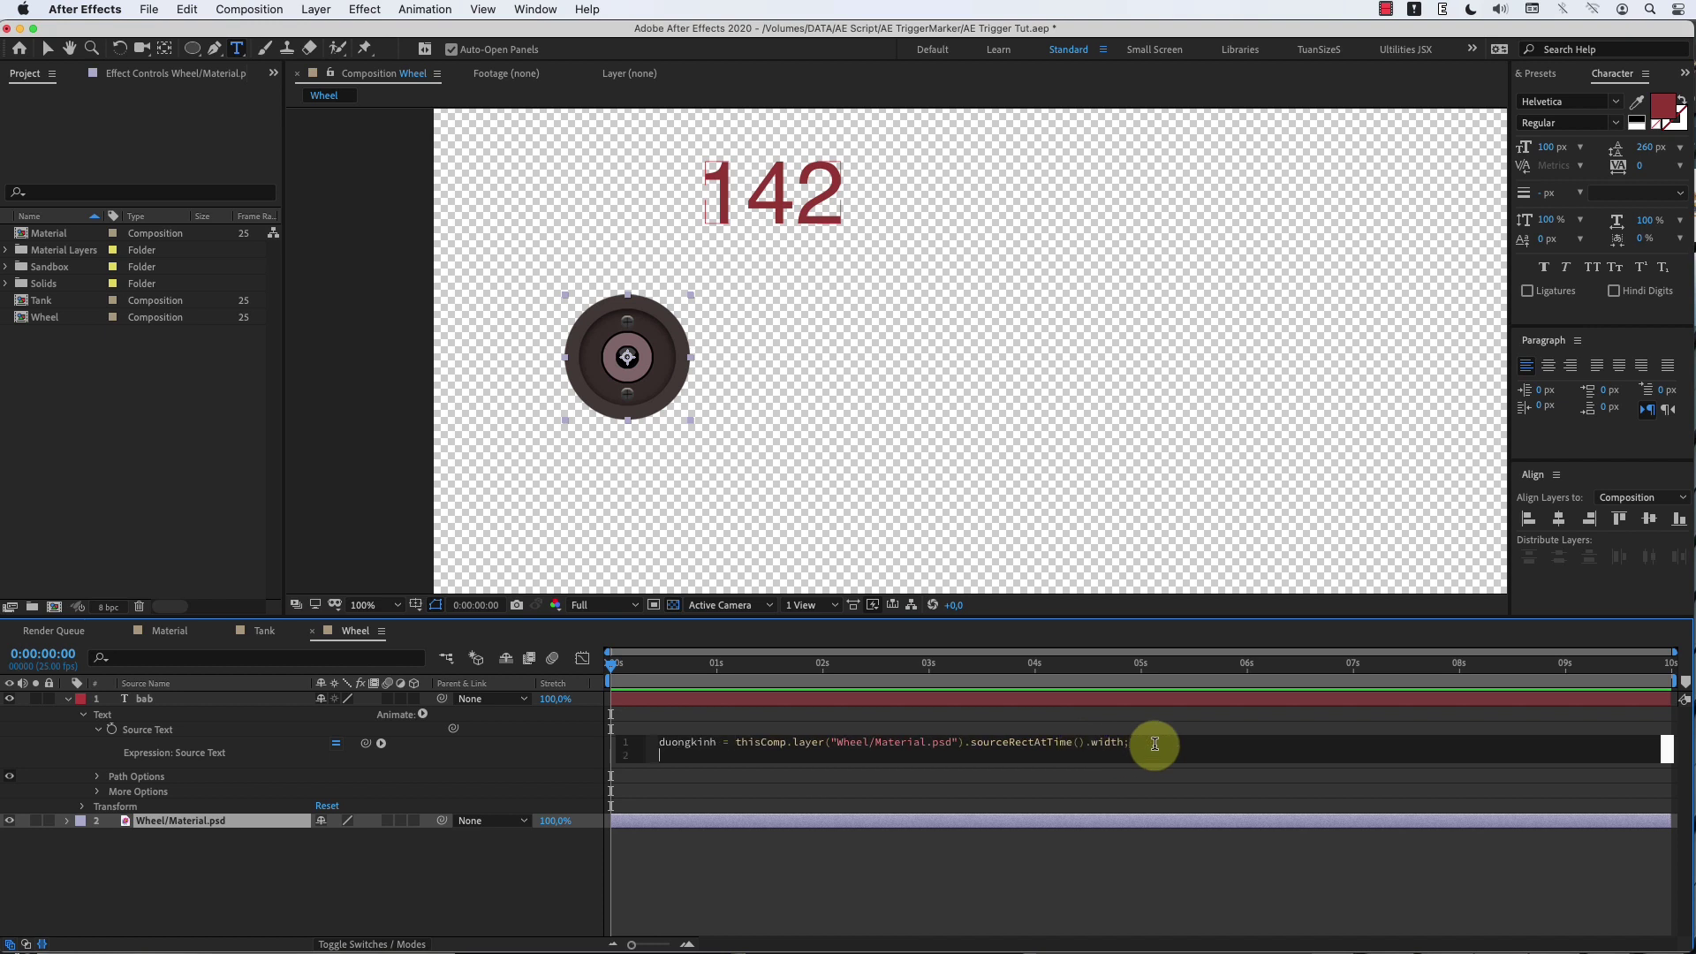
type("+duongkinh")
left_click(860, 804)
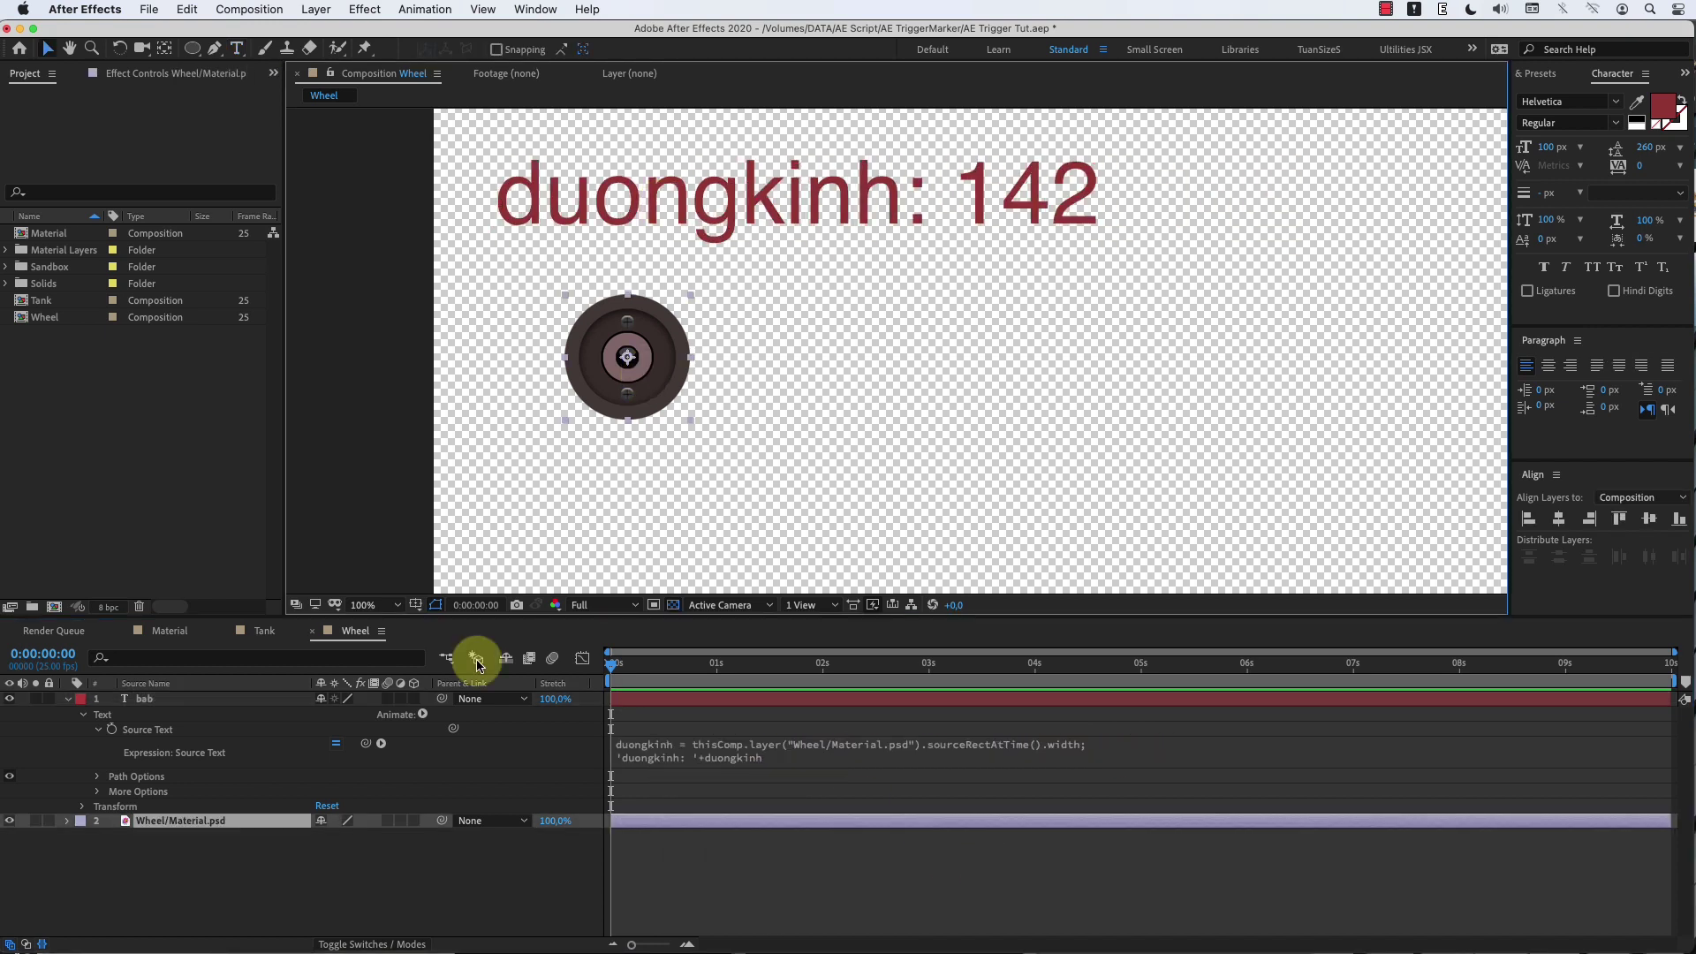
Step: Scale the Wheel/Material.psd layer down to 58%
left_click(257, 821)
key("s")
left_click_drag(371, 838, 327, 837)
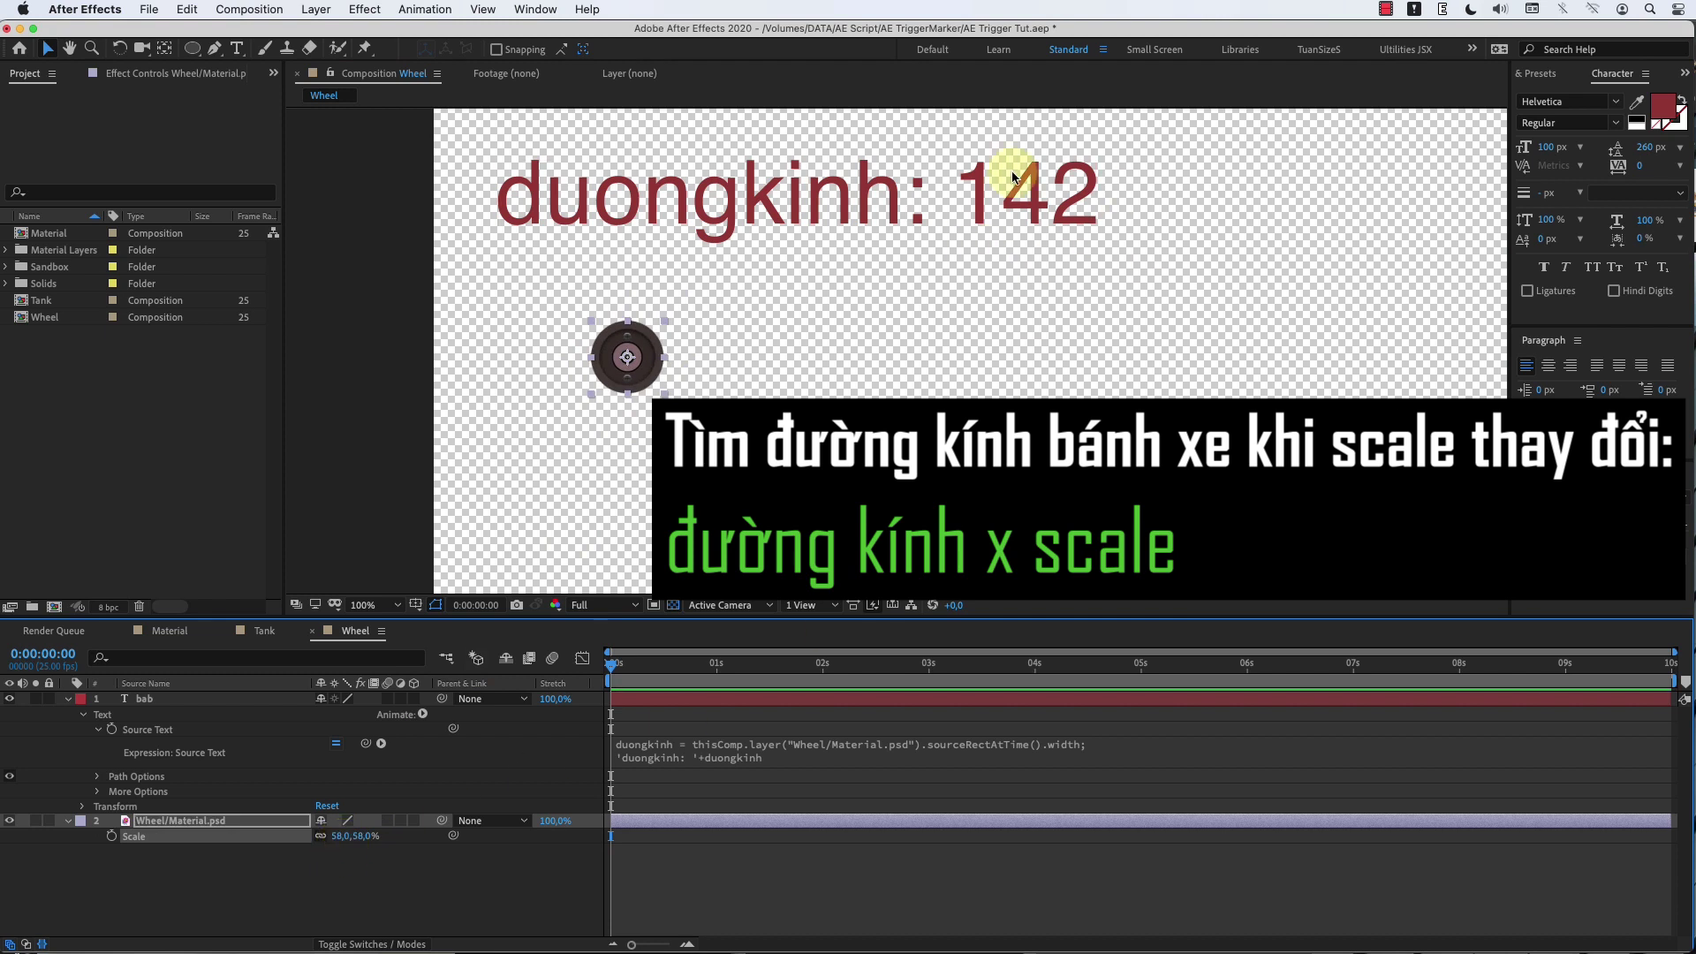
Step: Add a scal variable on the second line of bab's Source Text expression, linked to the wheel layer's horizontal scale, transform.scale[0]
left_click(362, 846)
left_click(776, 757)
left_click(1154, 742)
key("Return")
type("scal =")
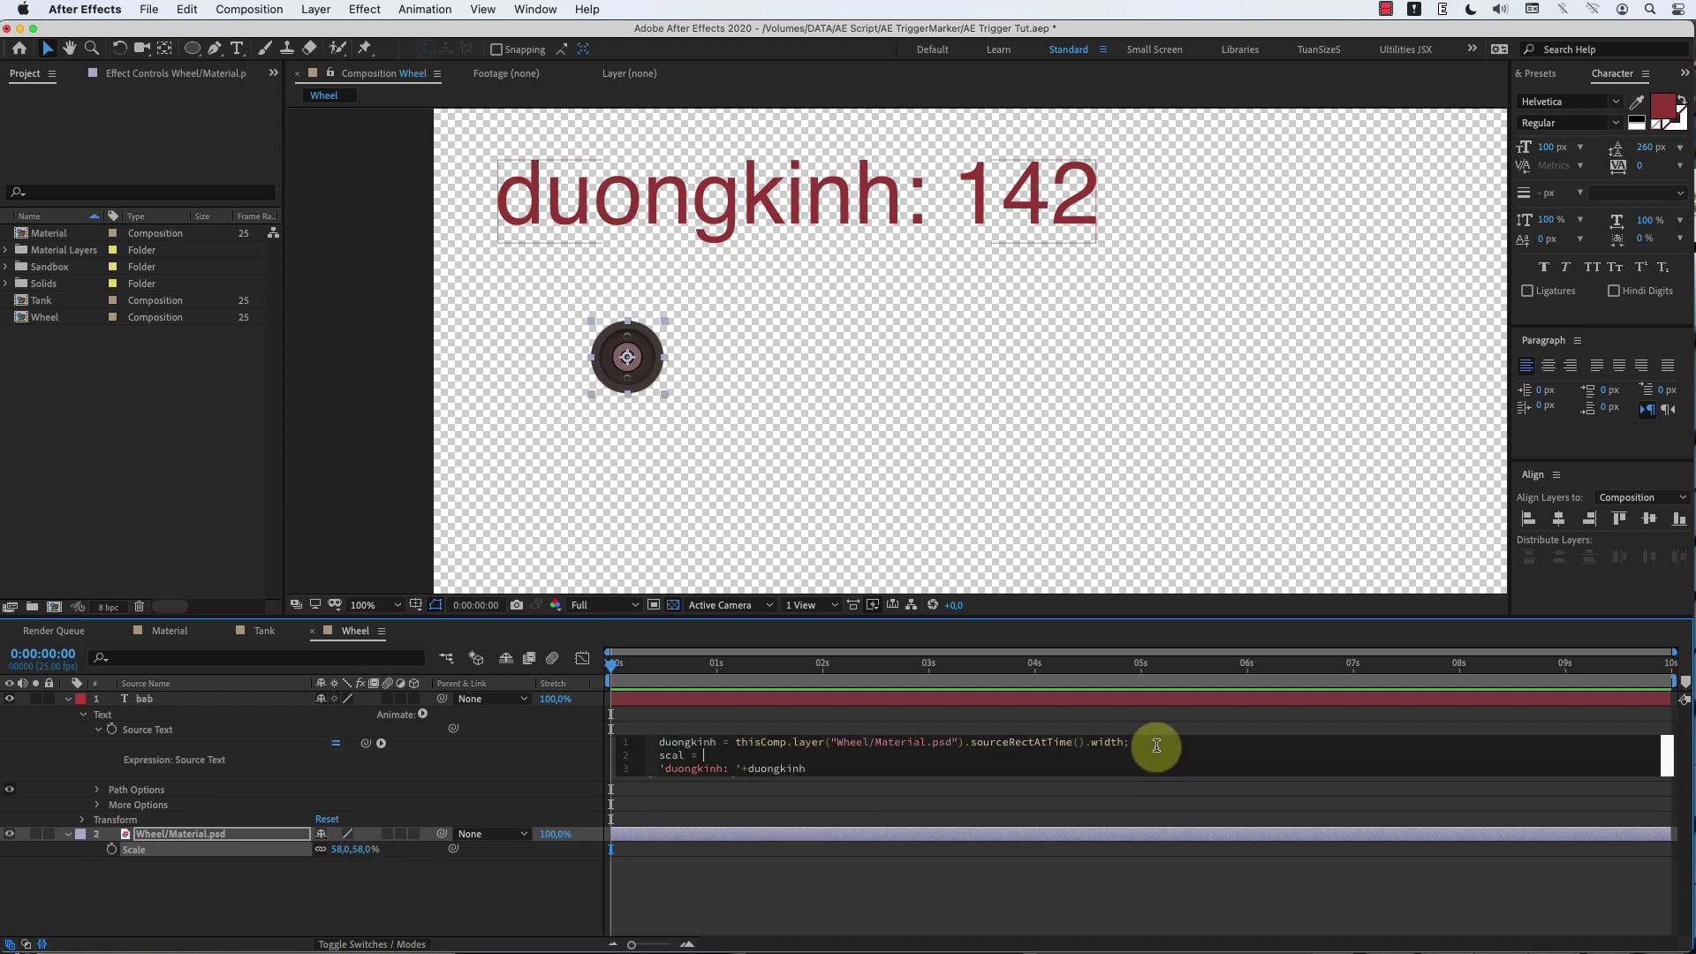
left_click_drag(453, 728, 341, 852)
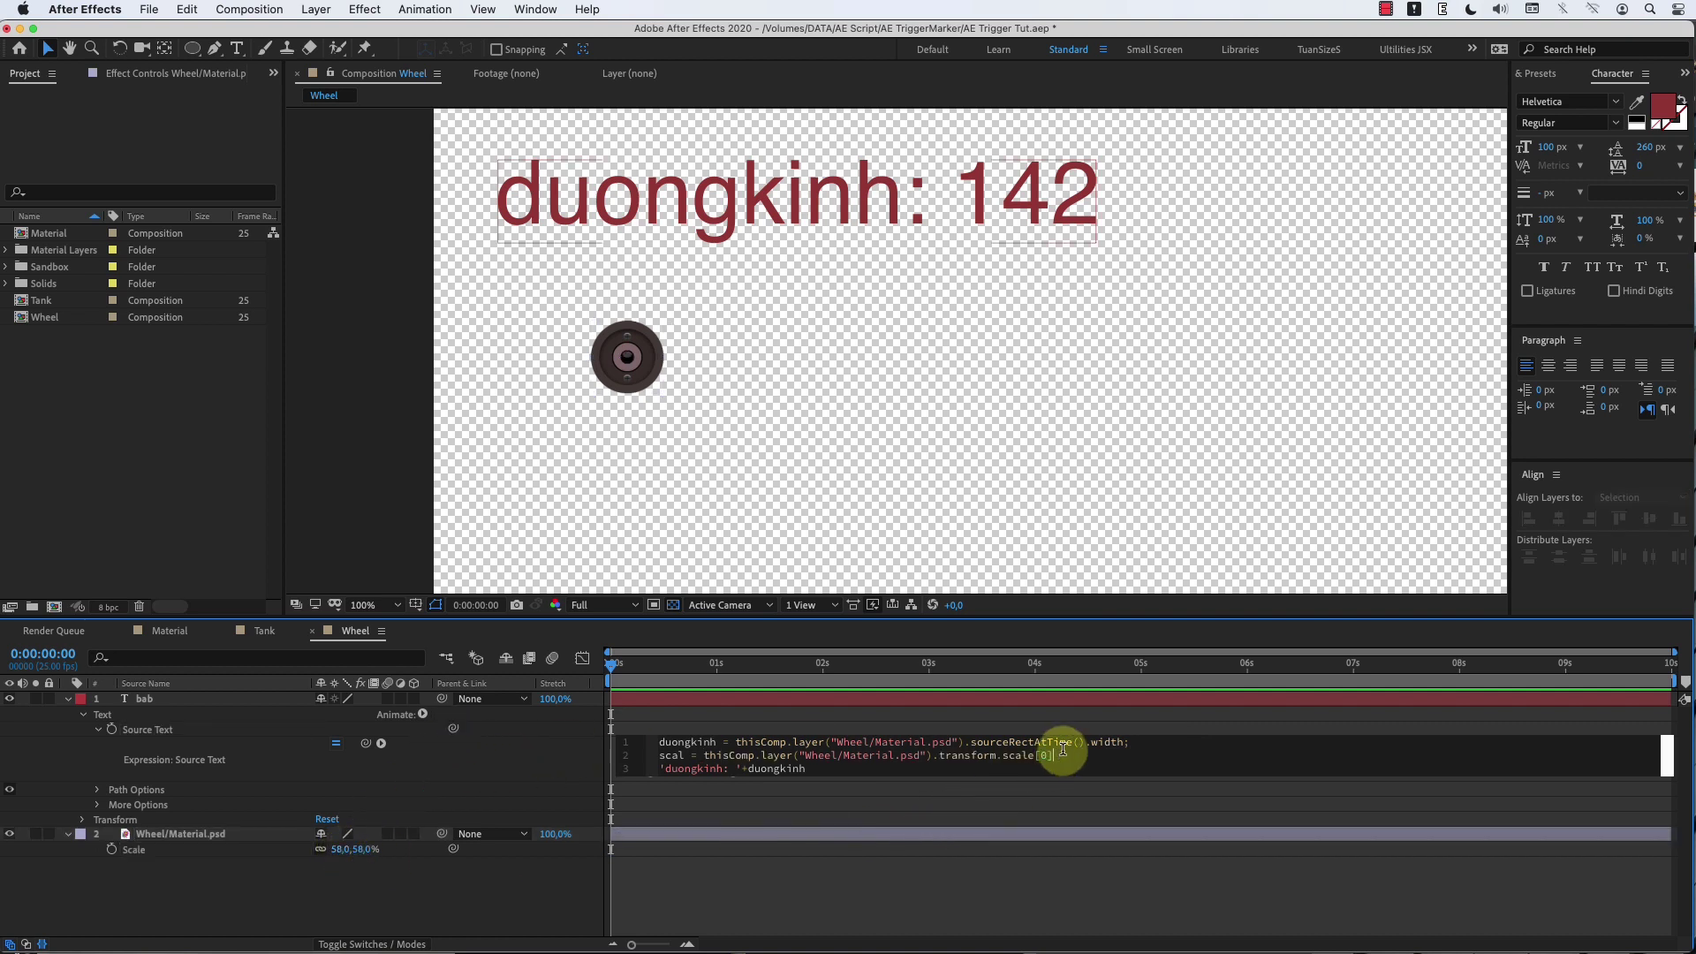
Step: Append + ' scale: '+ scal to the expression's output line and apply it
type("+ ' scale: '+ ")
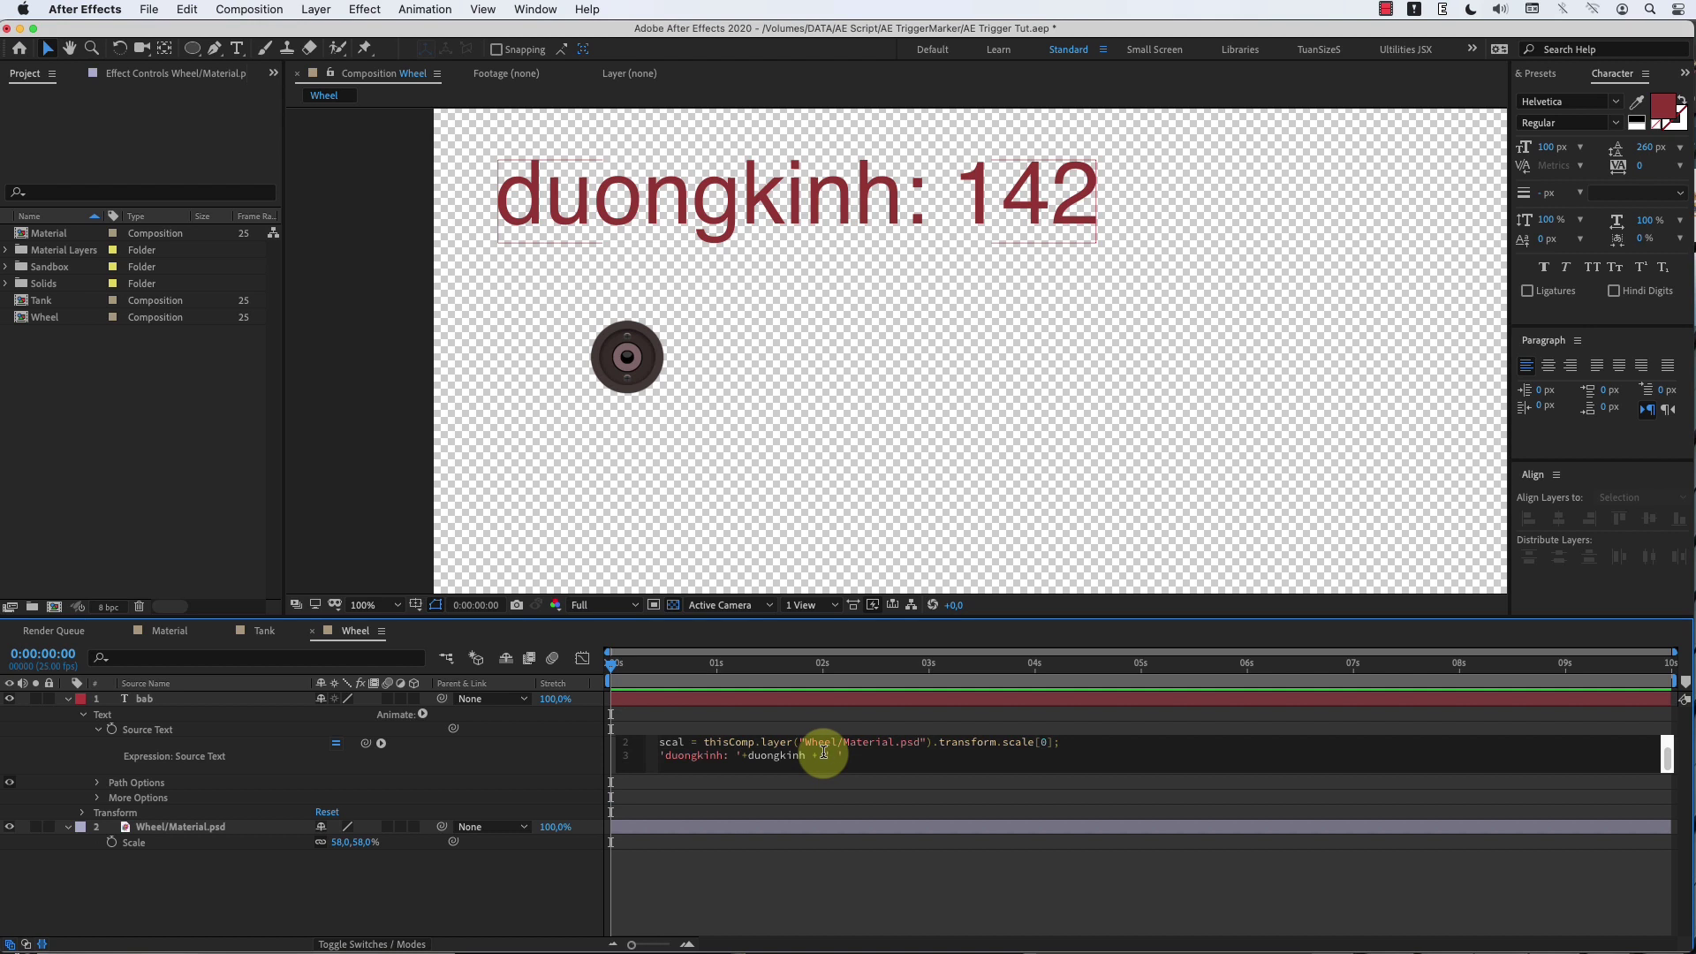
type("scale: '+")
left_click(871, 503)
left_click(918, 760)
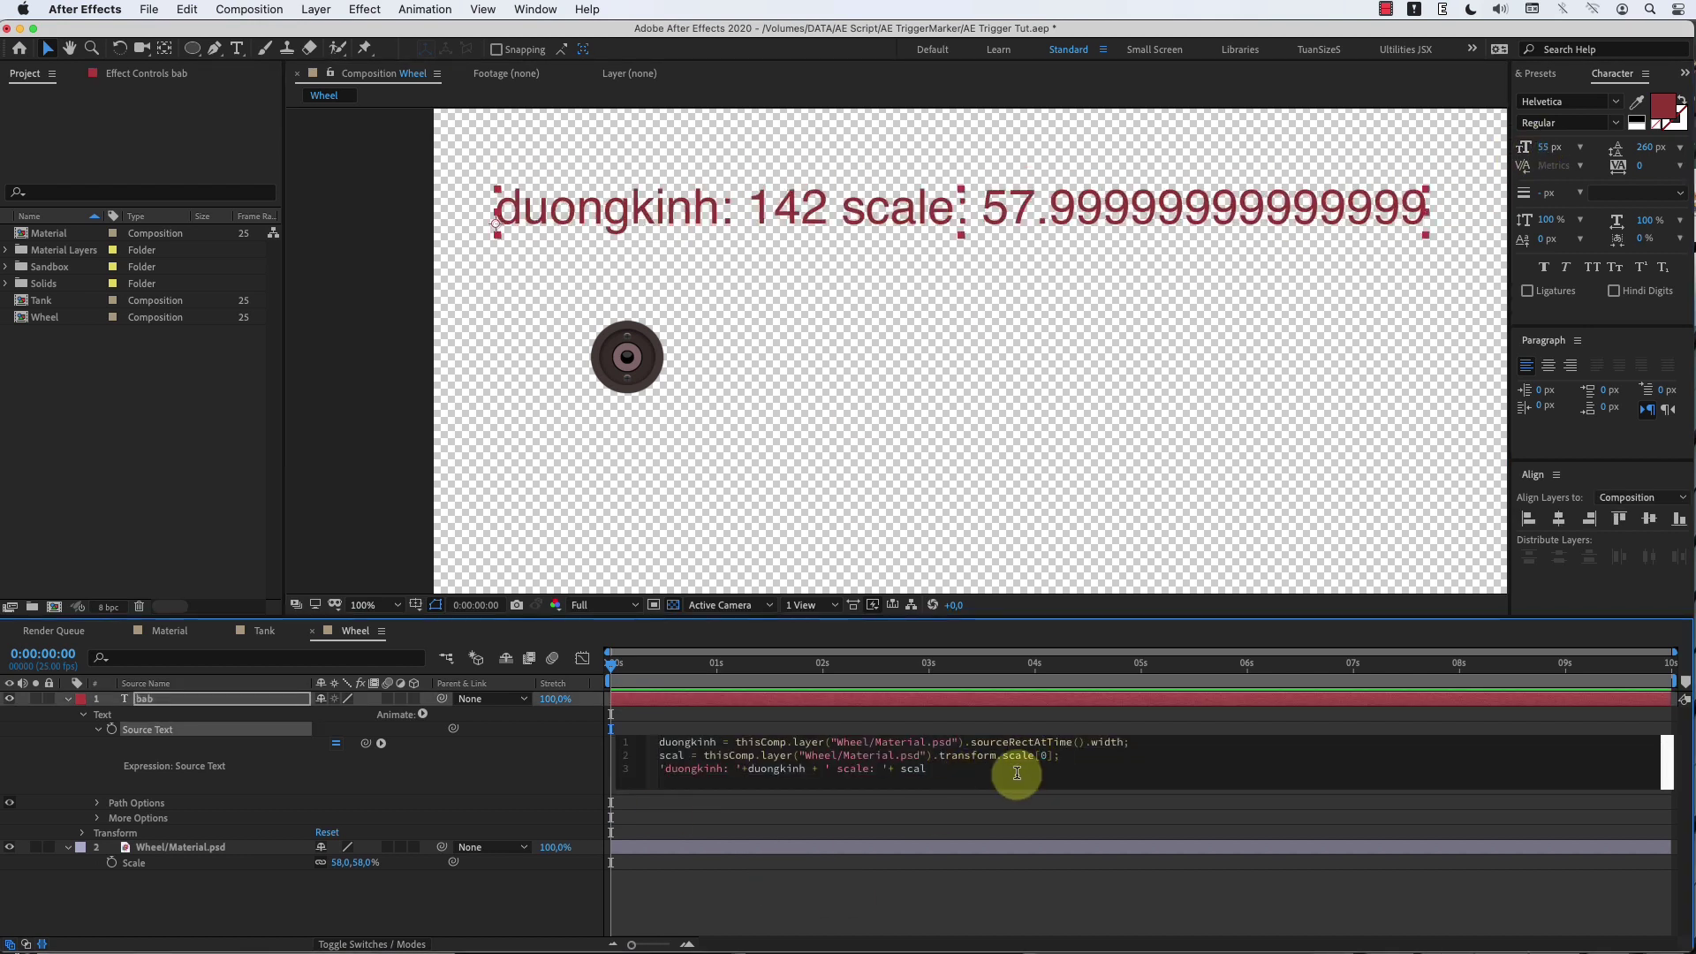
Step: Move the scal line above the duongkinh line in the Source Text expression
left_click_drag(1084, 755, 654, 758)
key("super+x")
key("BackSpace")
left_click(659, 743)
key("Return")
key("Up")
key("super+v")
Step: Multiply the width in the duongkinh line by scal/100 and apply the expression
left_click(1124, 756)
type("*")
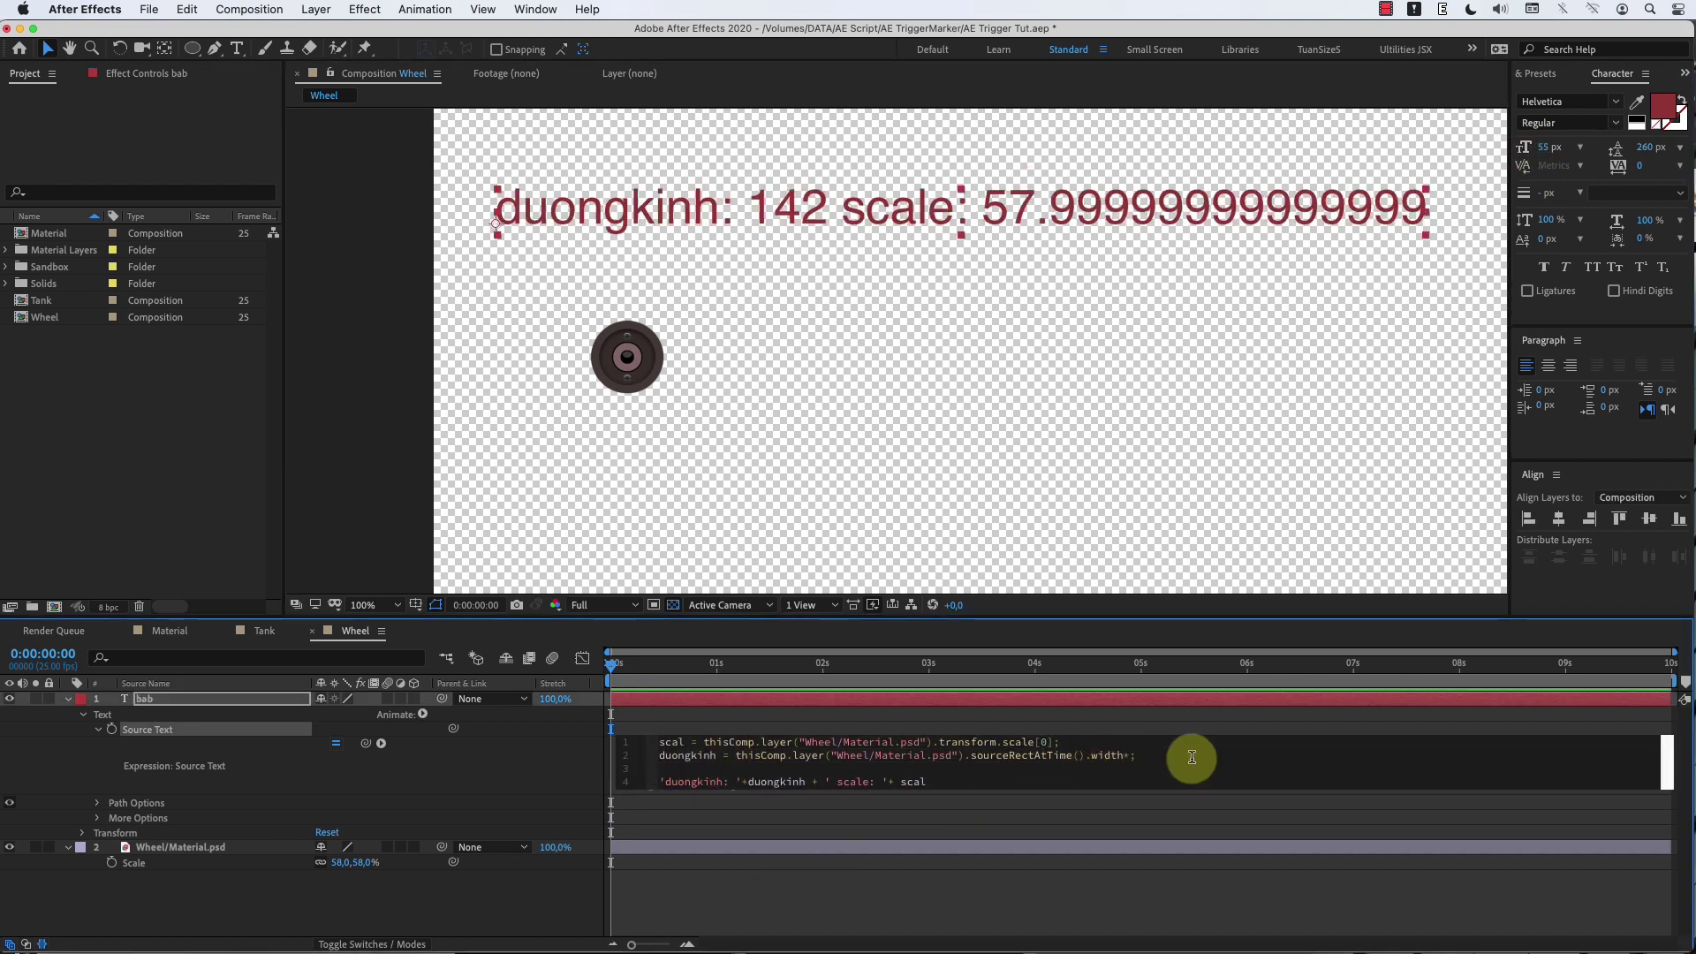
type("scale")
key("BackSpace")
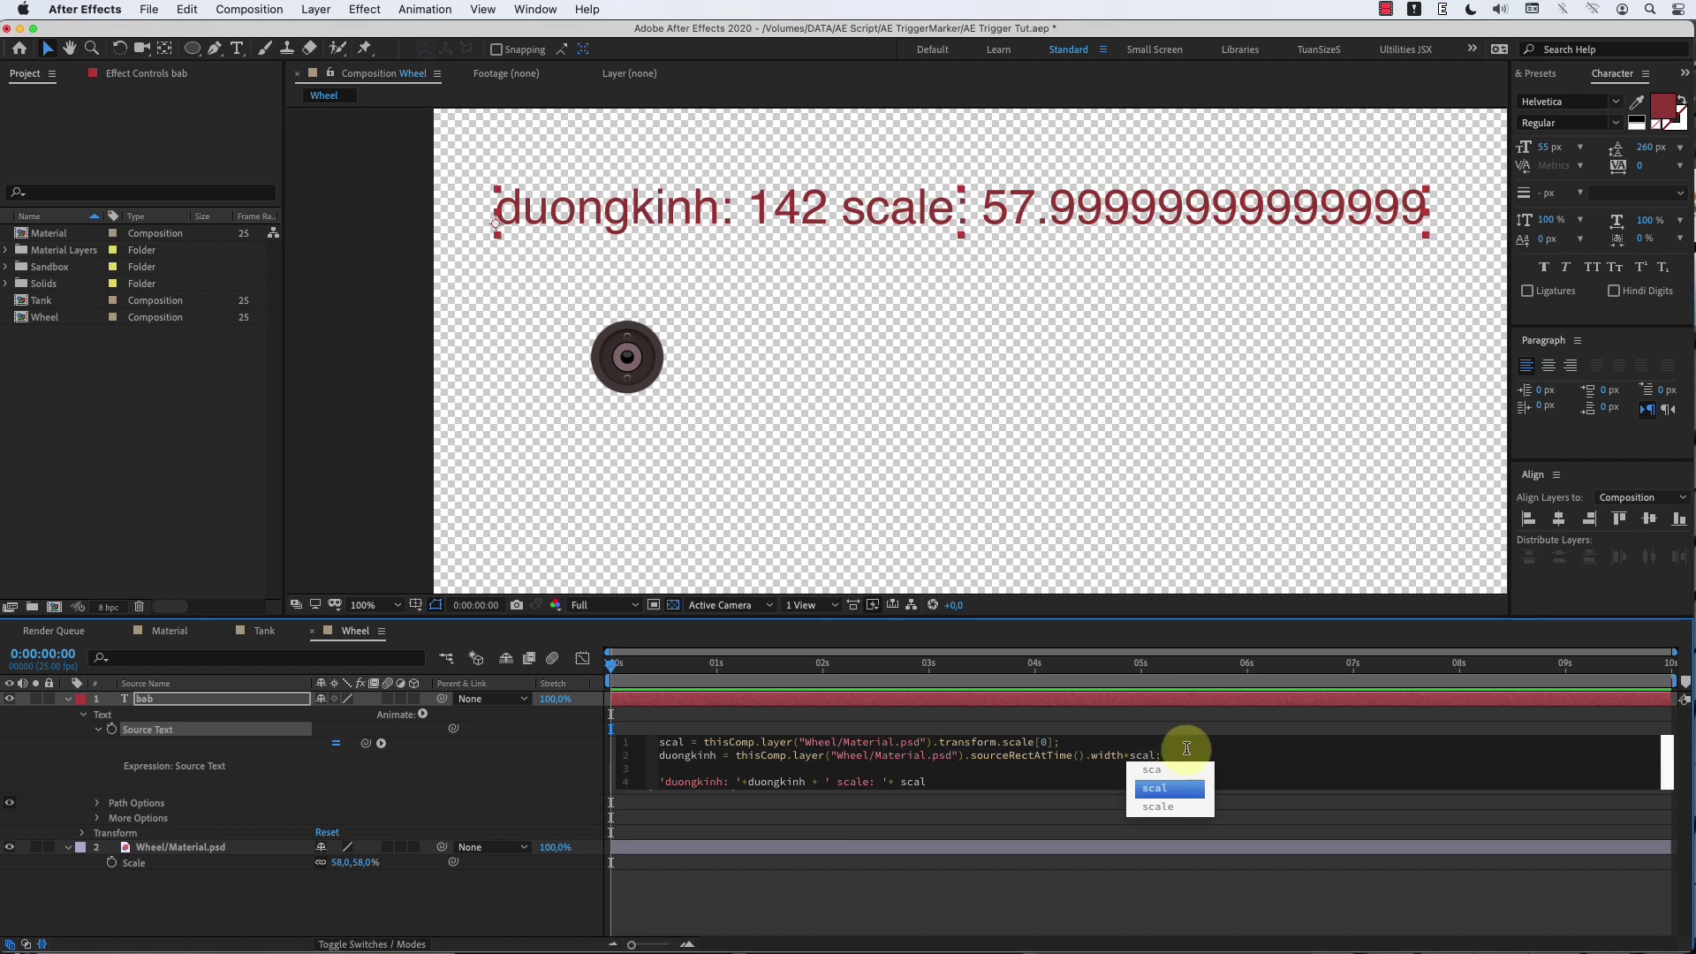
type("/100")
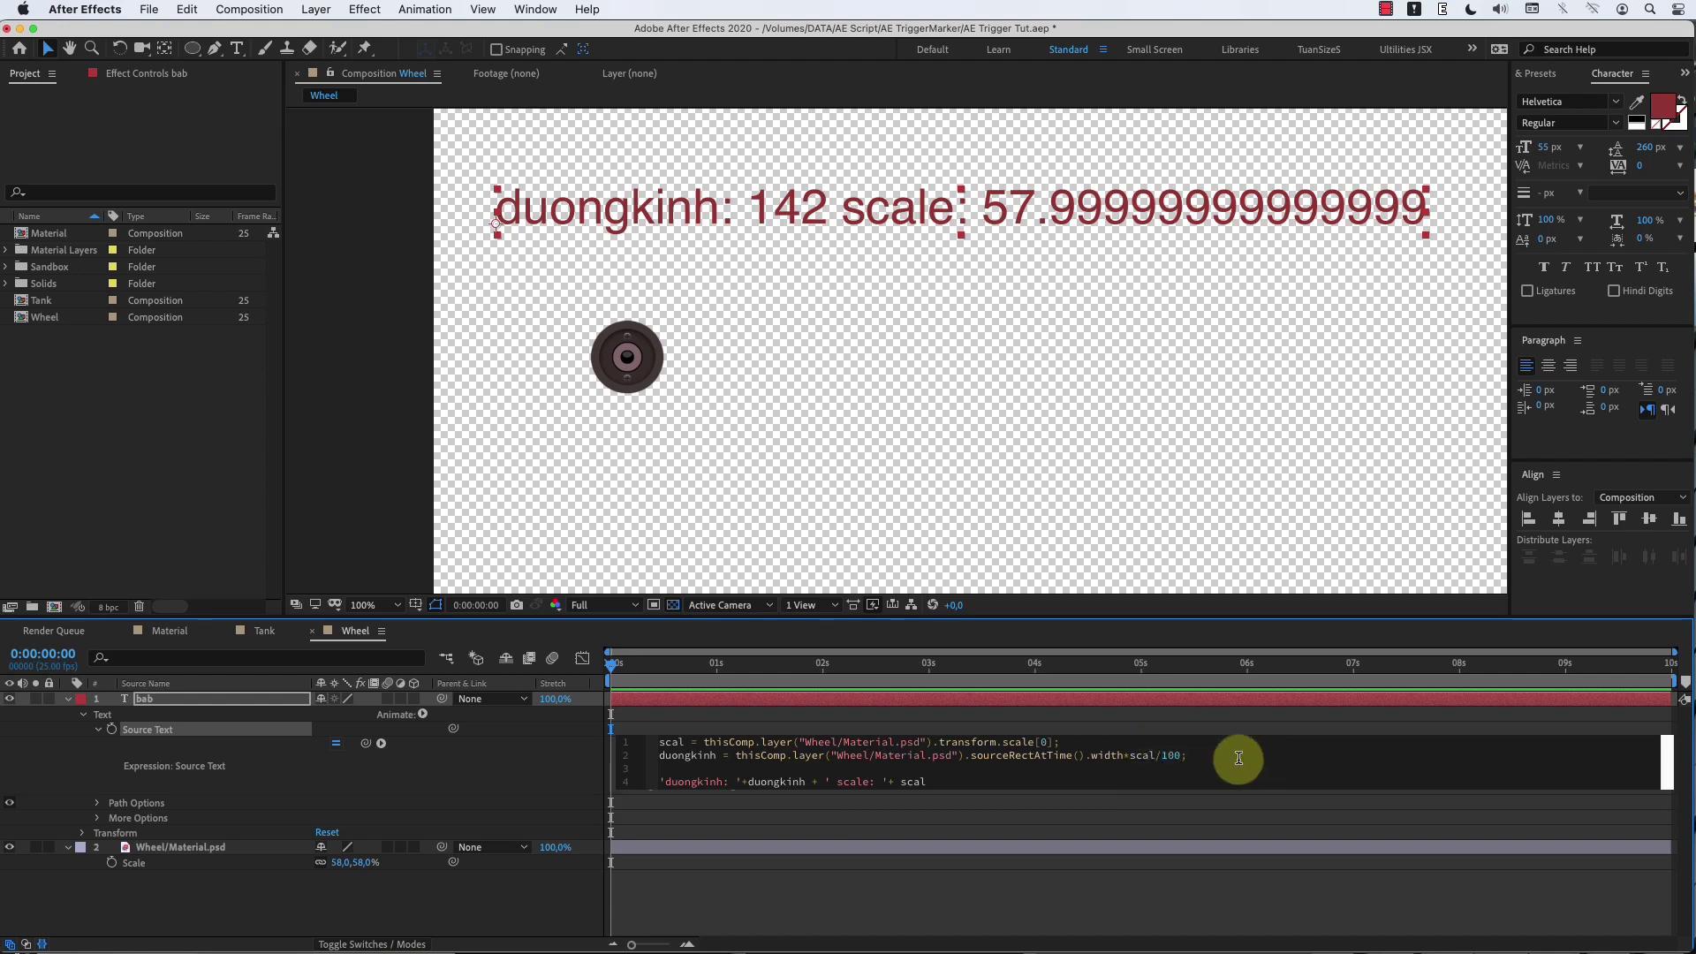
left_click(903, 915)
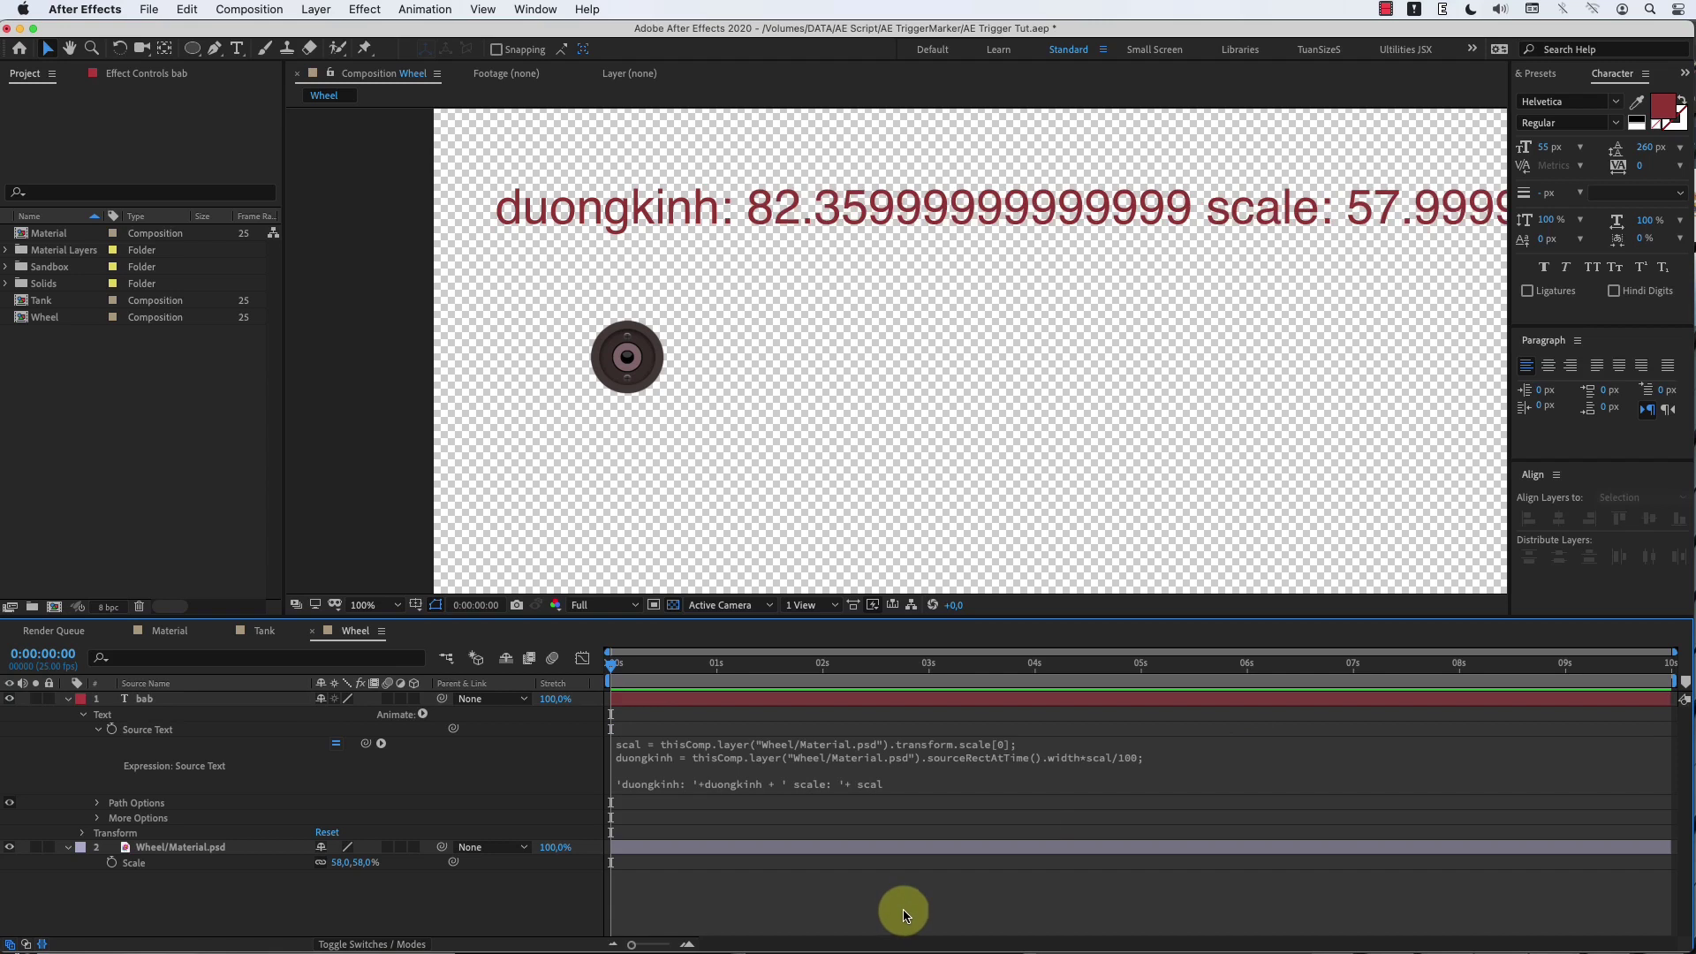
Step: Wrap duongkinh and scal in Math.round() in the output line so both display as whole numbers
left_click(851, 778)
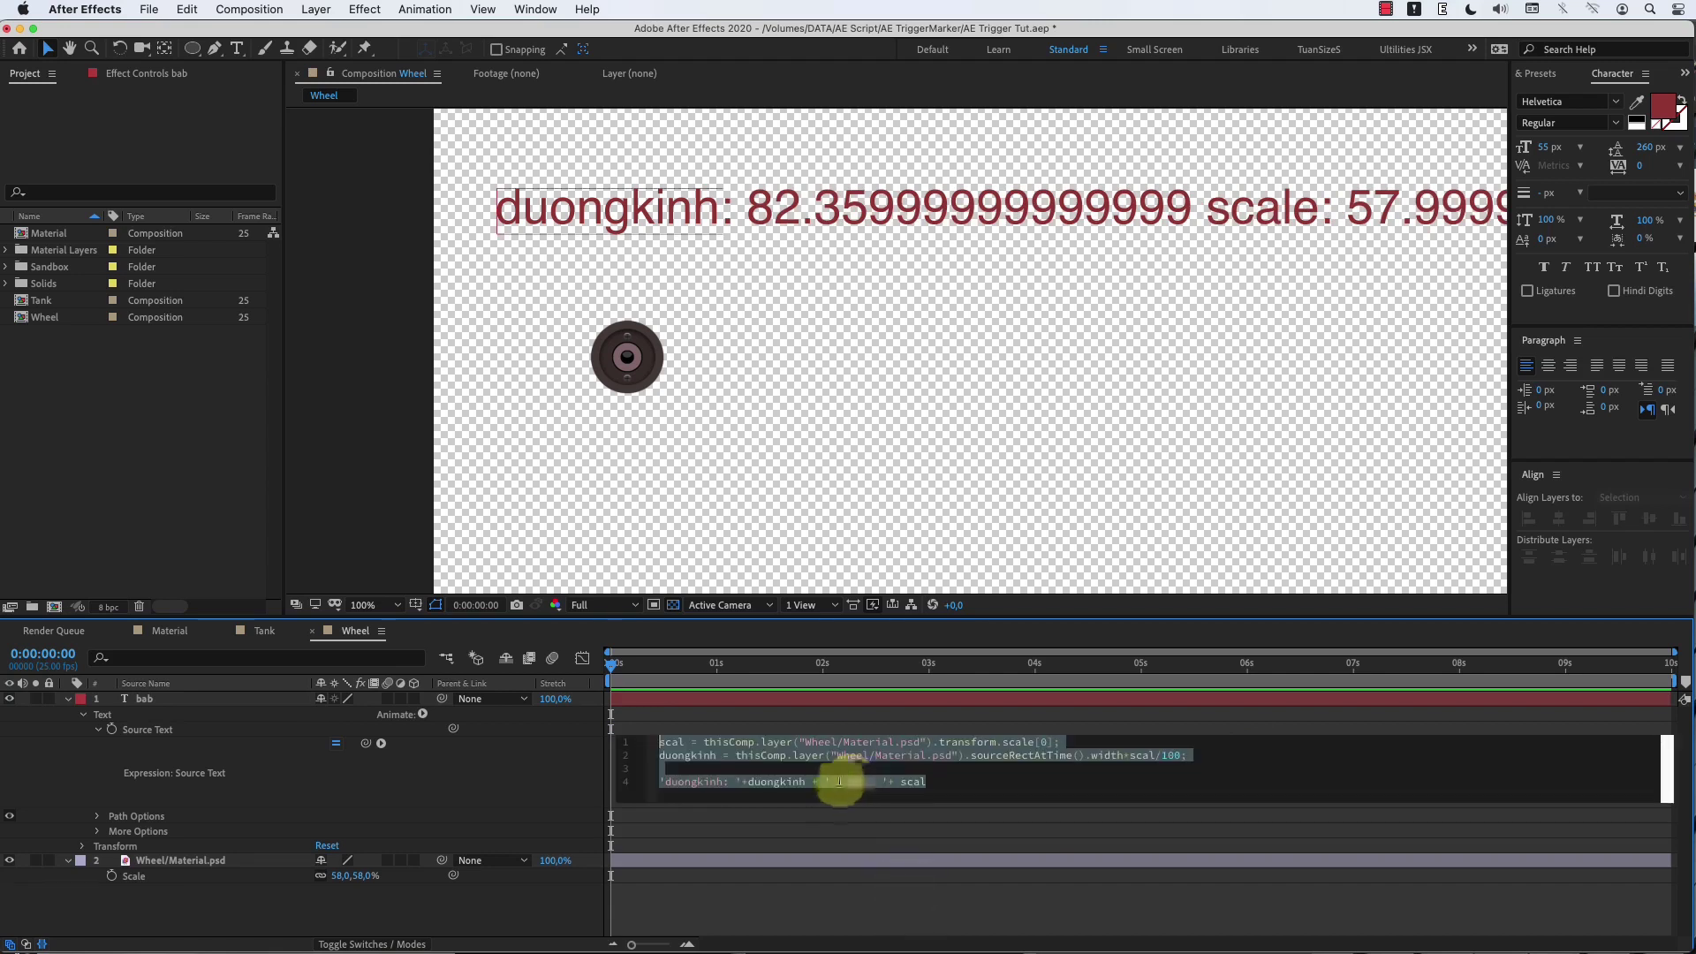
left_click(756, 786)
left_click(807, 782)
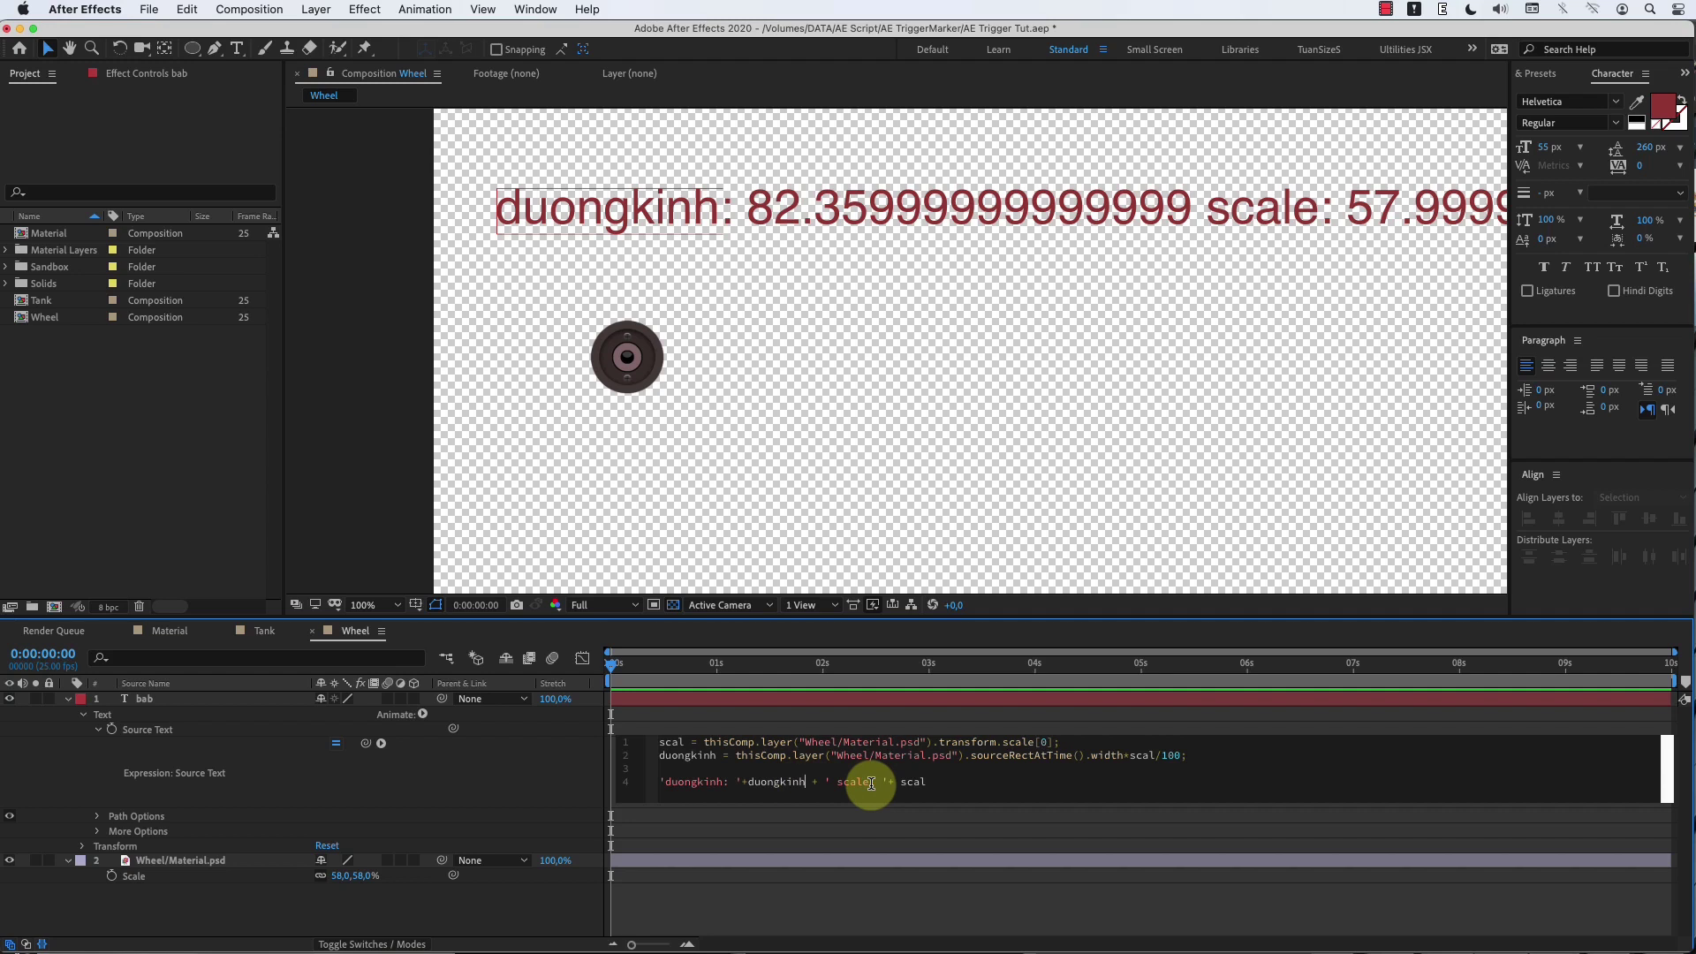
left_click(748, 782)
type("Math.round(")
left_click(875, 782)
type(")")
left_click(977, 782)
type("Math.roung()")
left_click(951, 818)
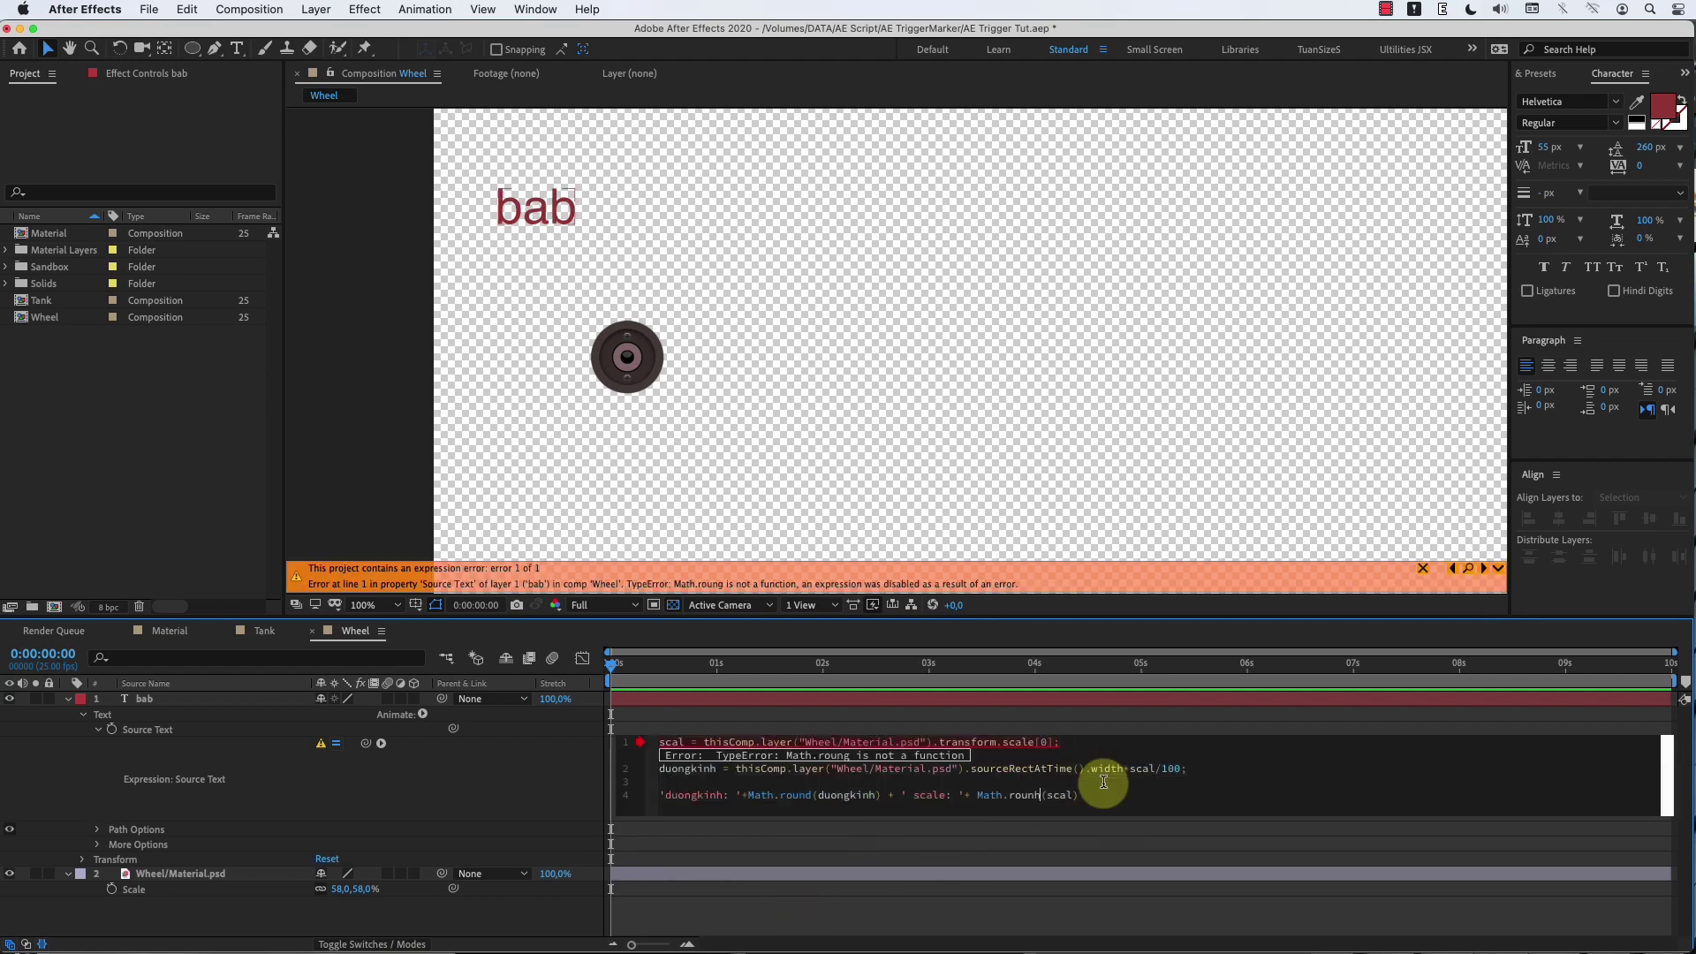
left_click(895, 918)
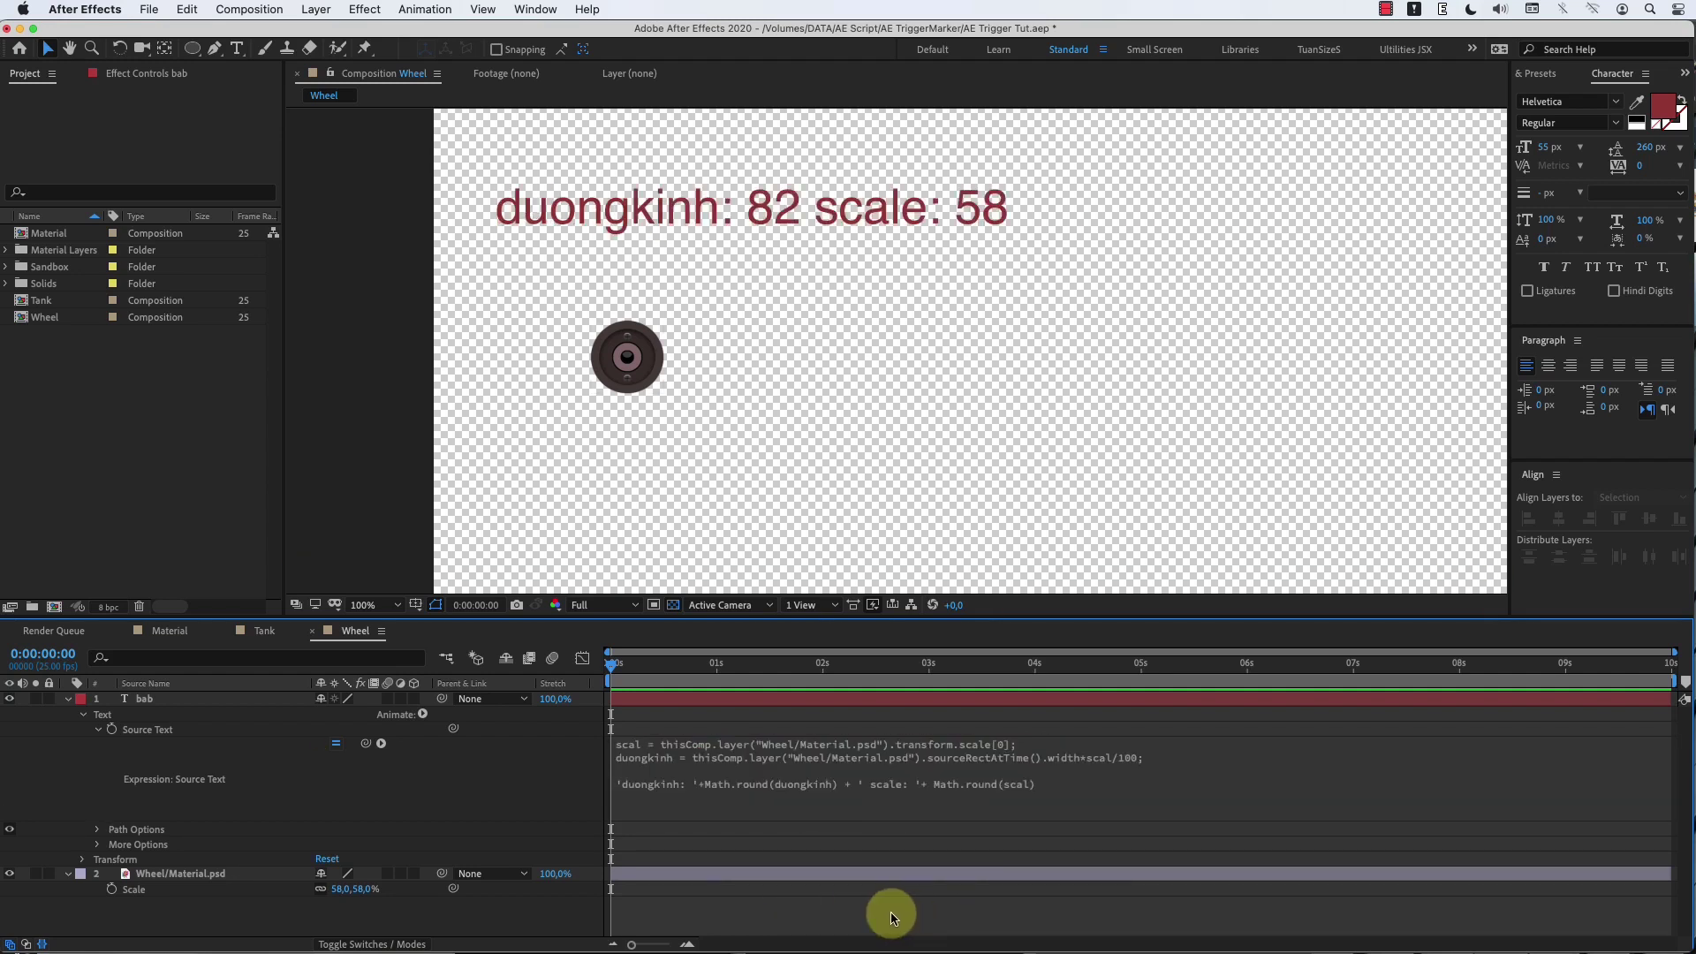
Step: Scale the wheel layer to 100%, and compute chuvi = duongkinh*Math.PI, output rounded on a new text line as 'chuvi: '
left_click_drag(364, 889, 397, 889)
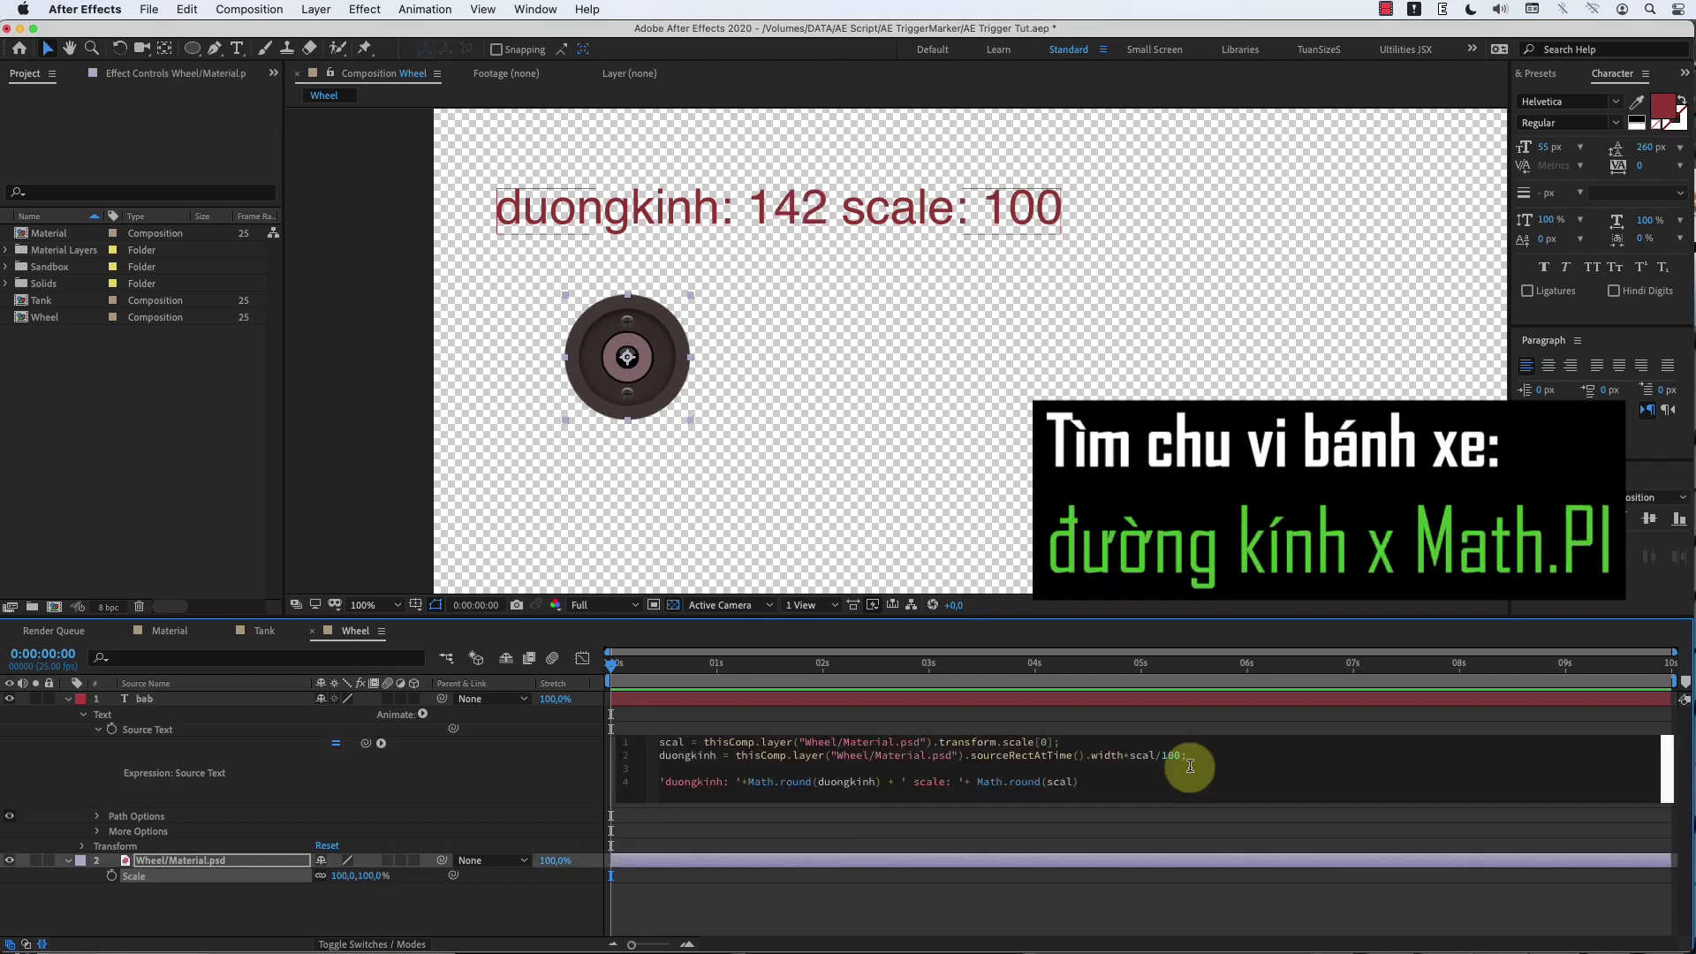
type("chuvi = duongkinh*M")
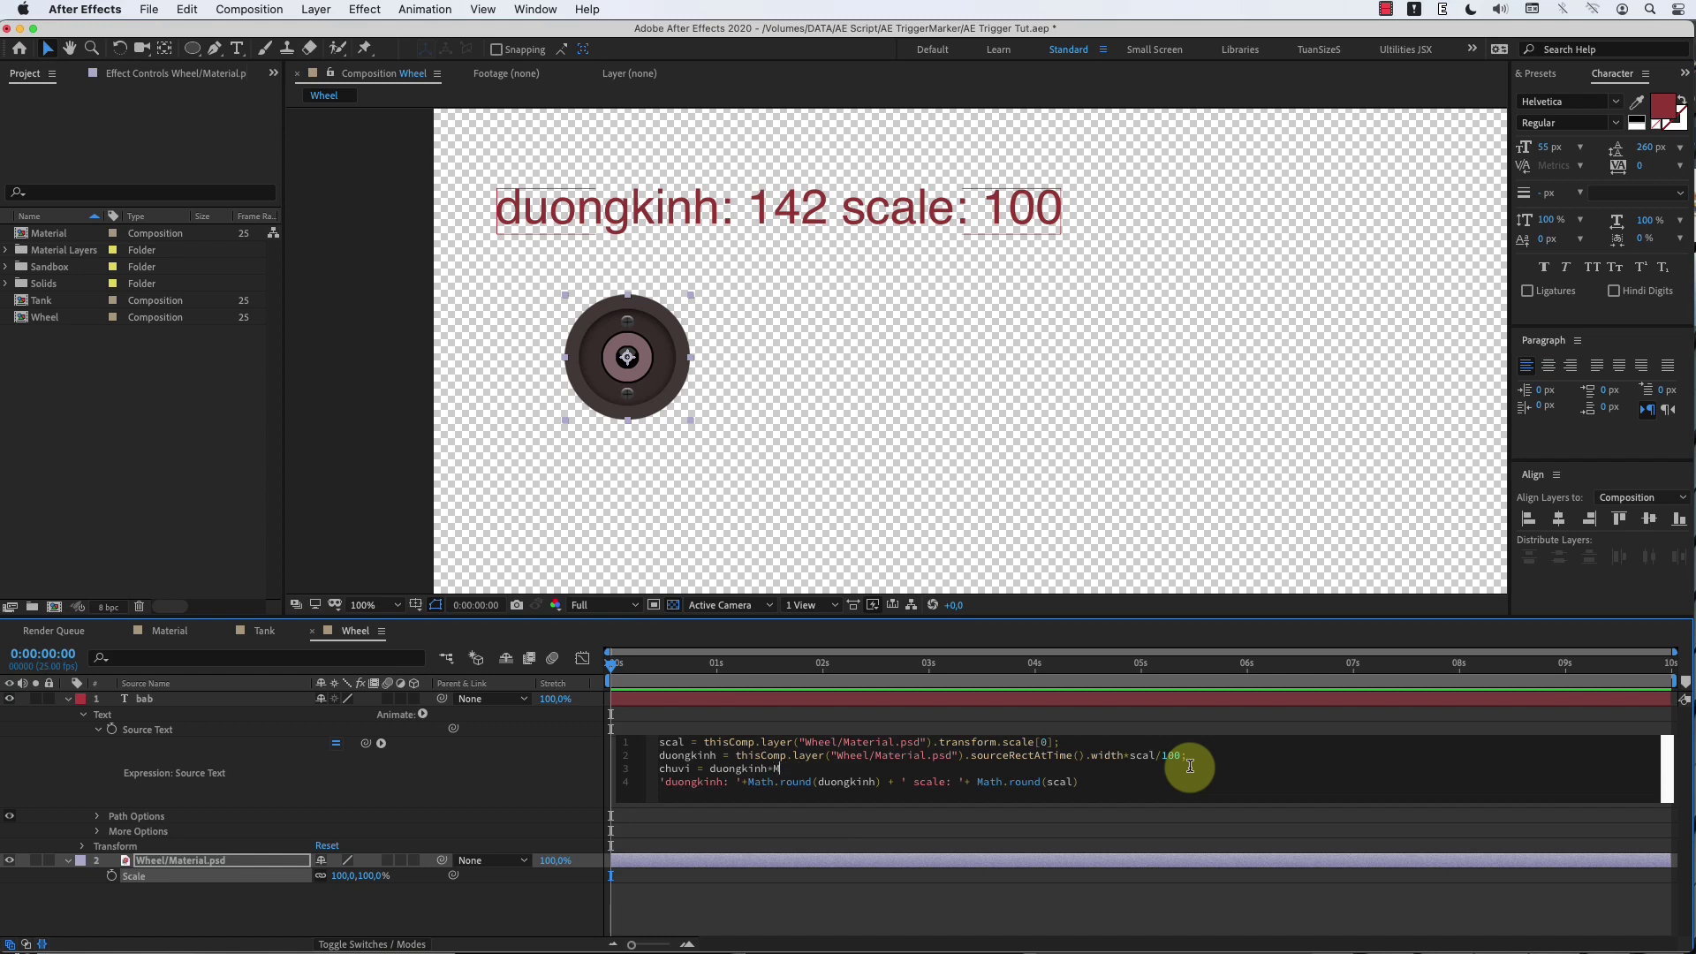
type("I;")
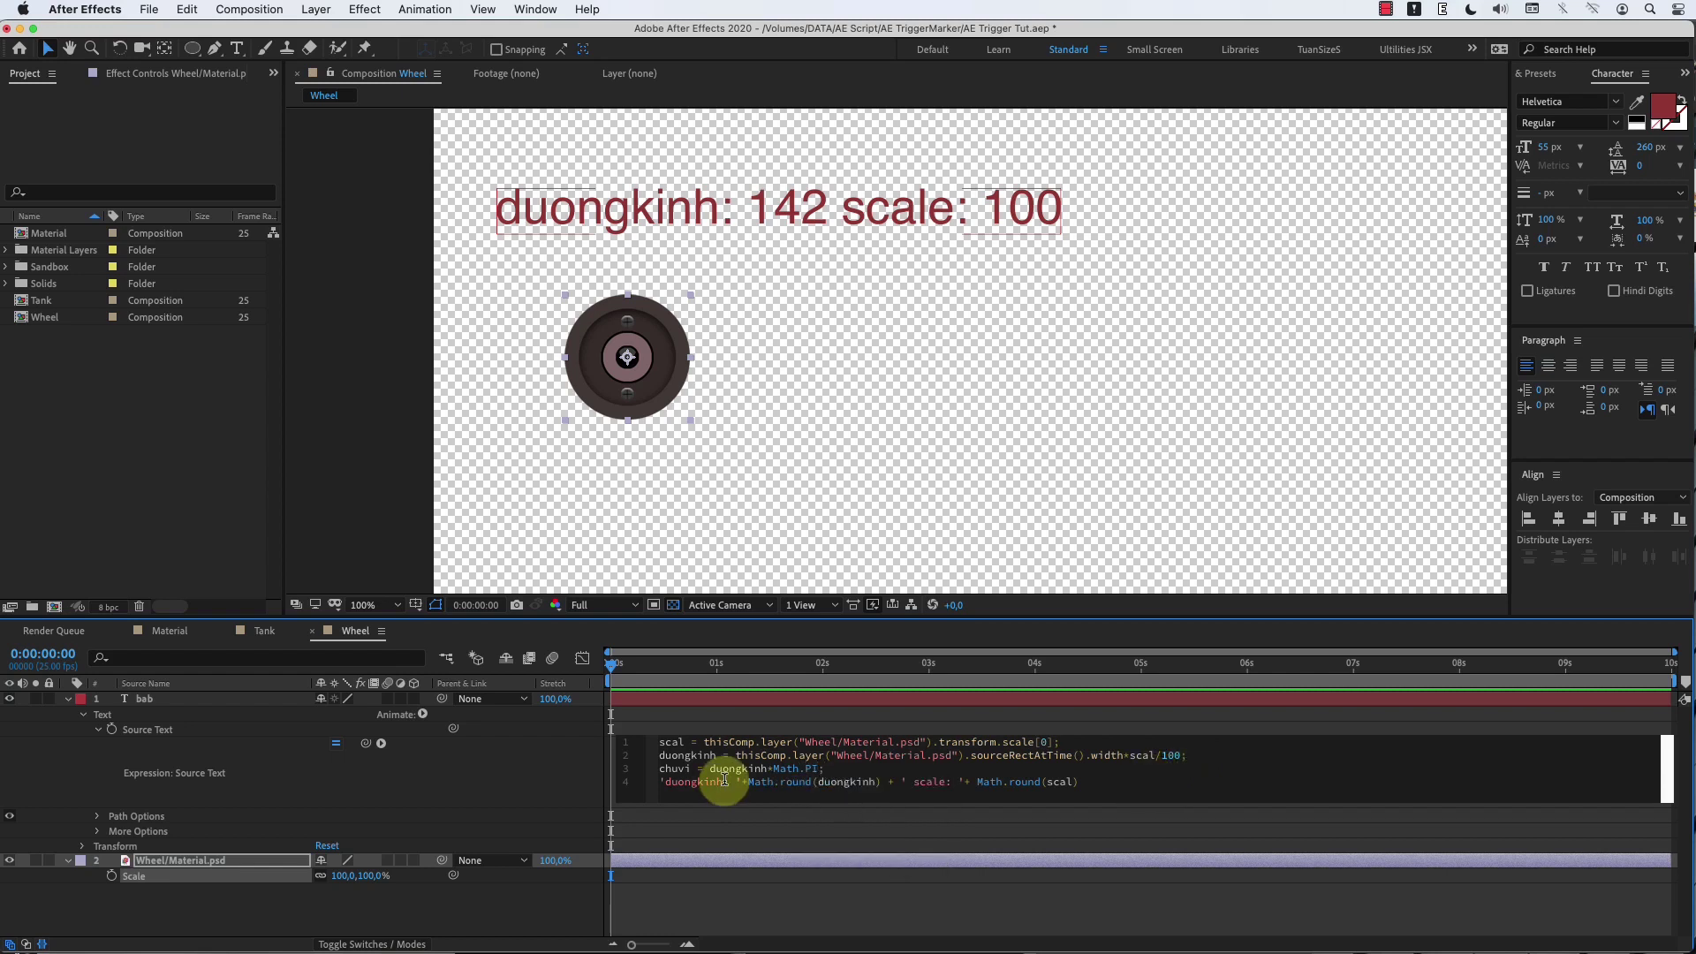
type("+\"")
type("chuvi: '+chu")
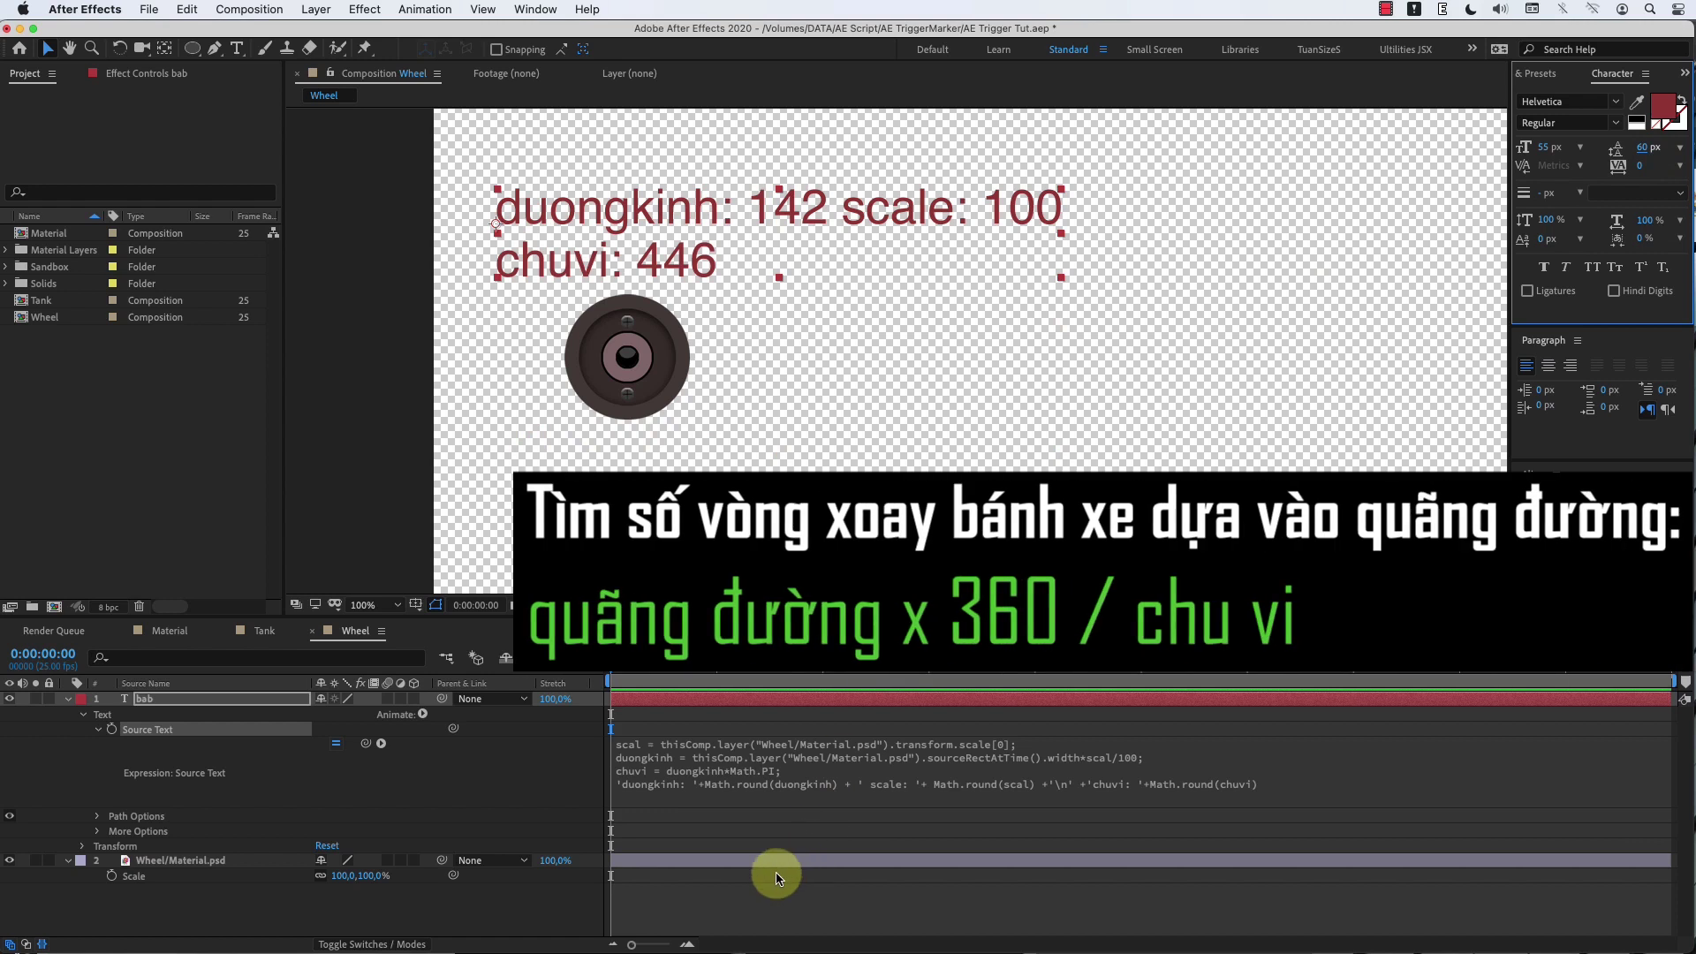
Step: Add the line degree = 1920*360/chuvi below the chuvi line in the Source Text expression
left_click(632, 375)
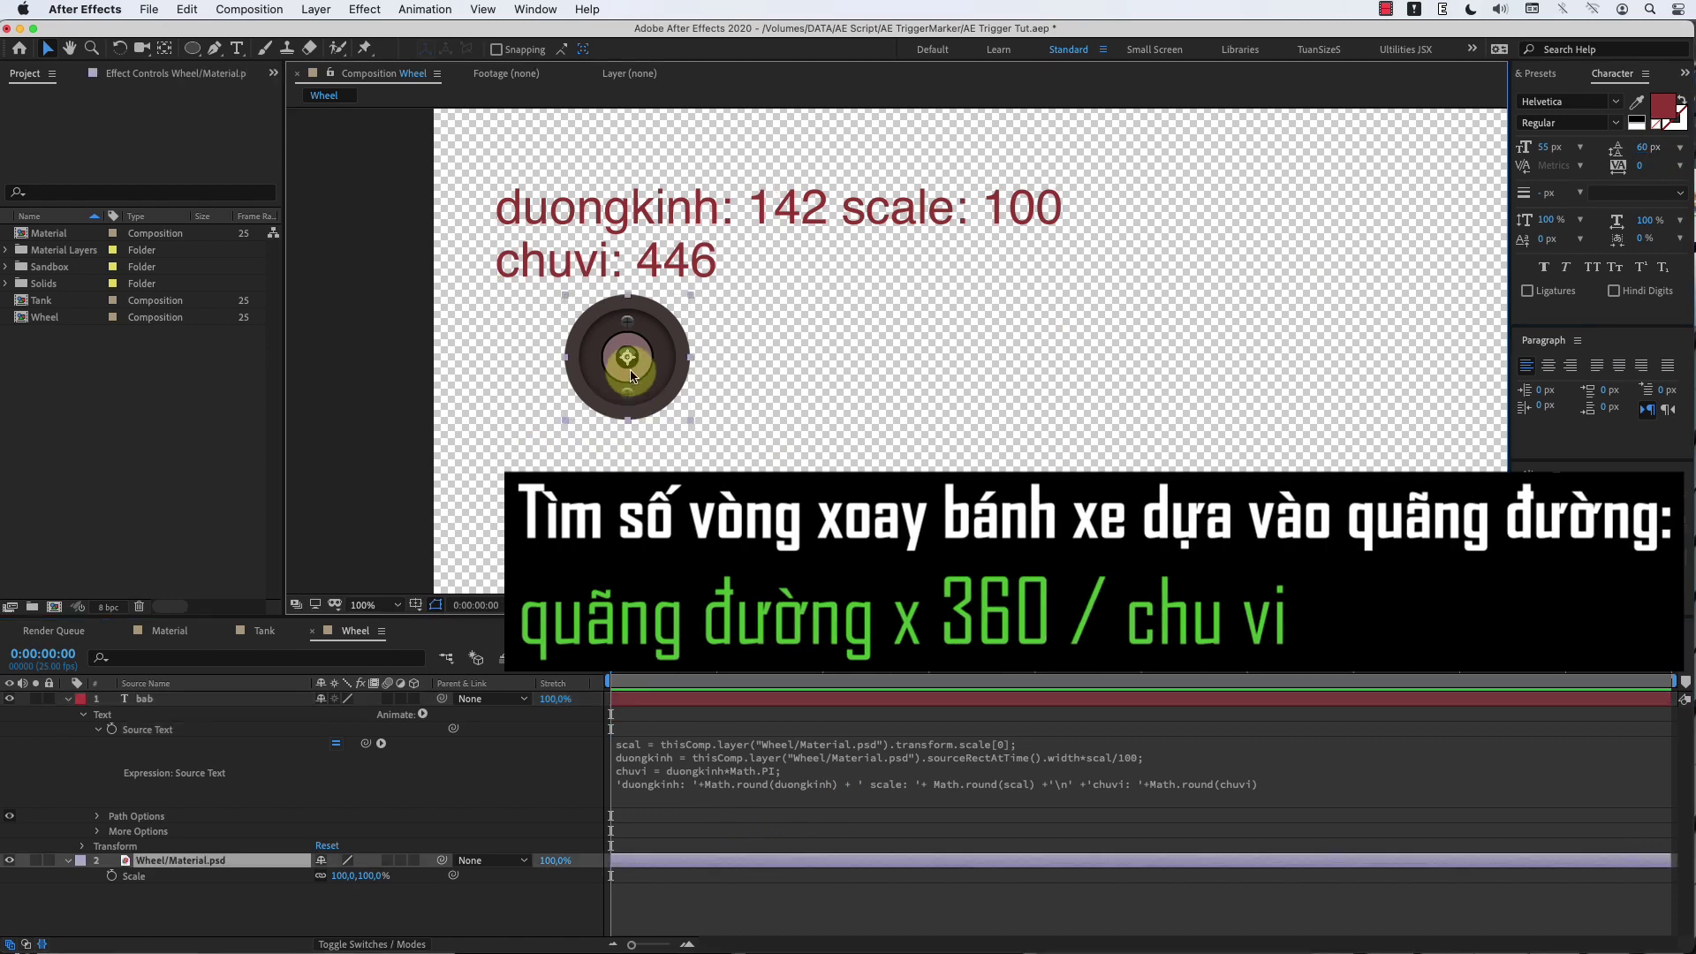
left_click(927, 769)
key("Return")
type("degree = 1920*360/chuvi")
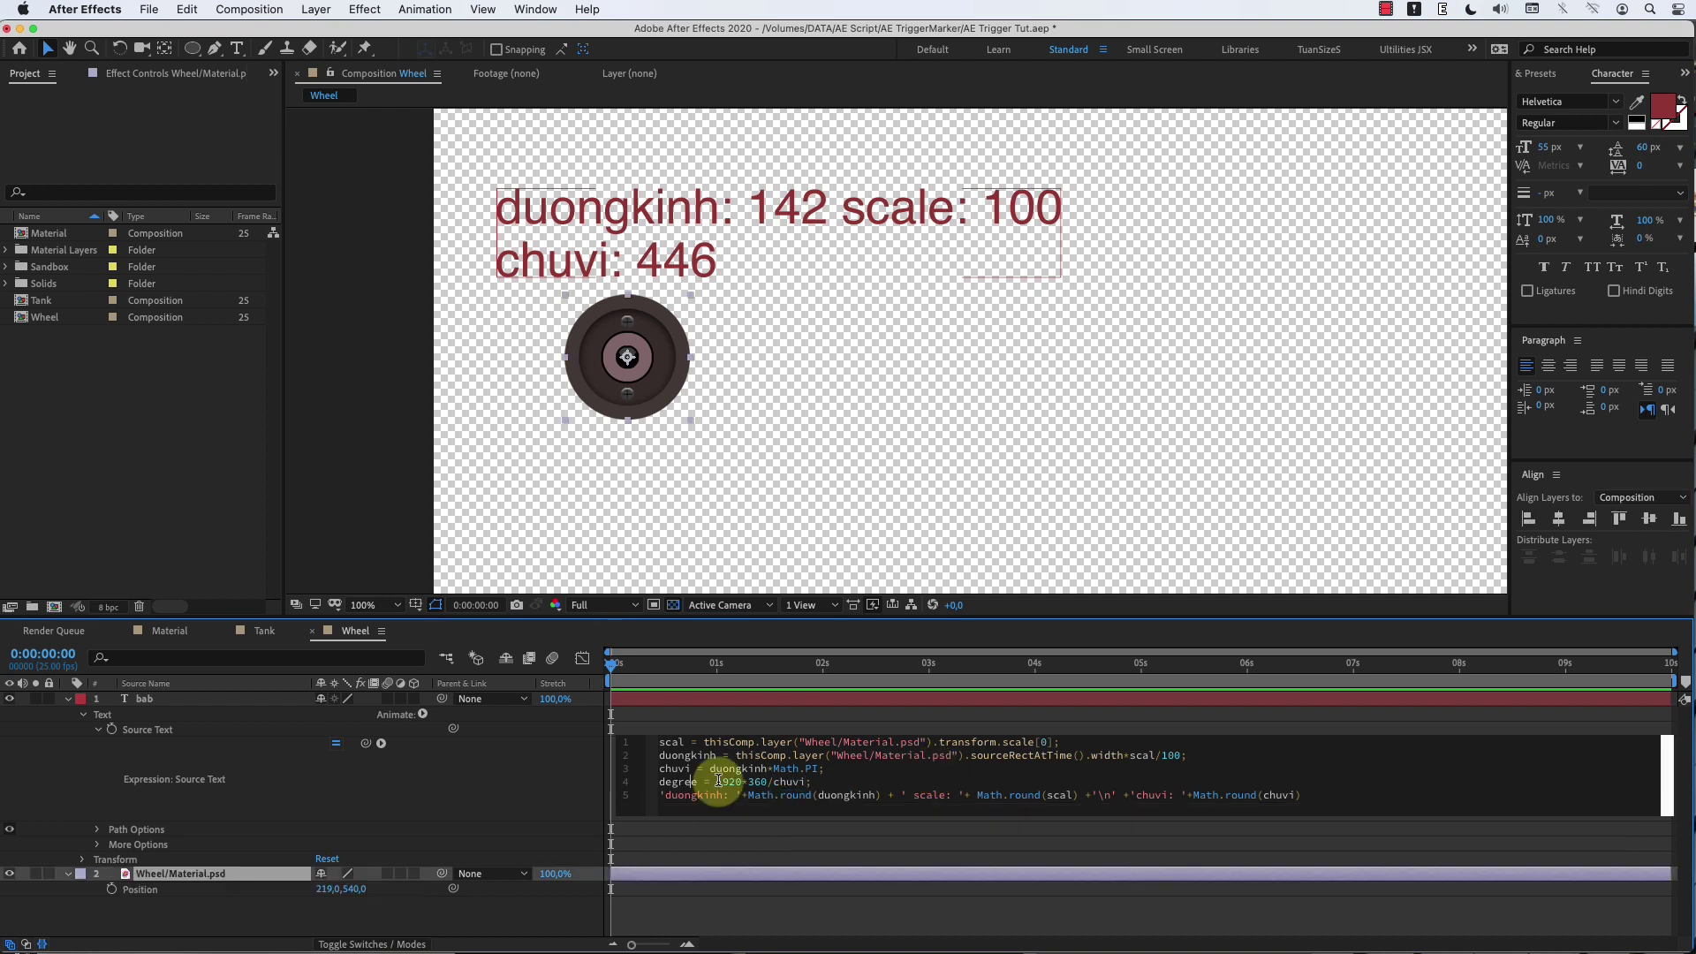
Step: Replace 1920 with x in the degree formula and define x above it, linked to the wheel layer's transform.position[0]
type("x")
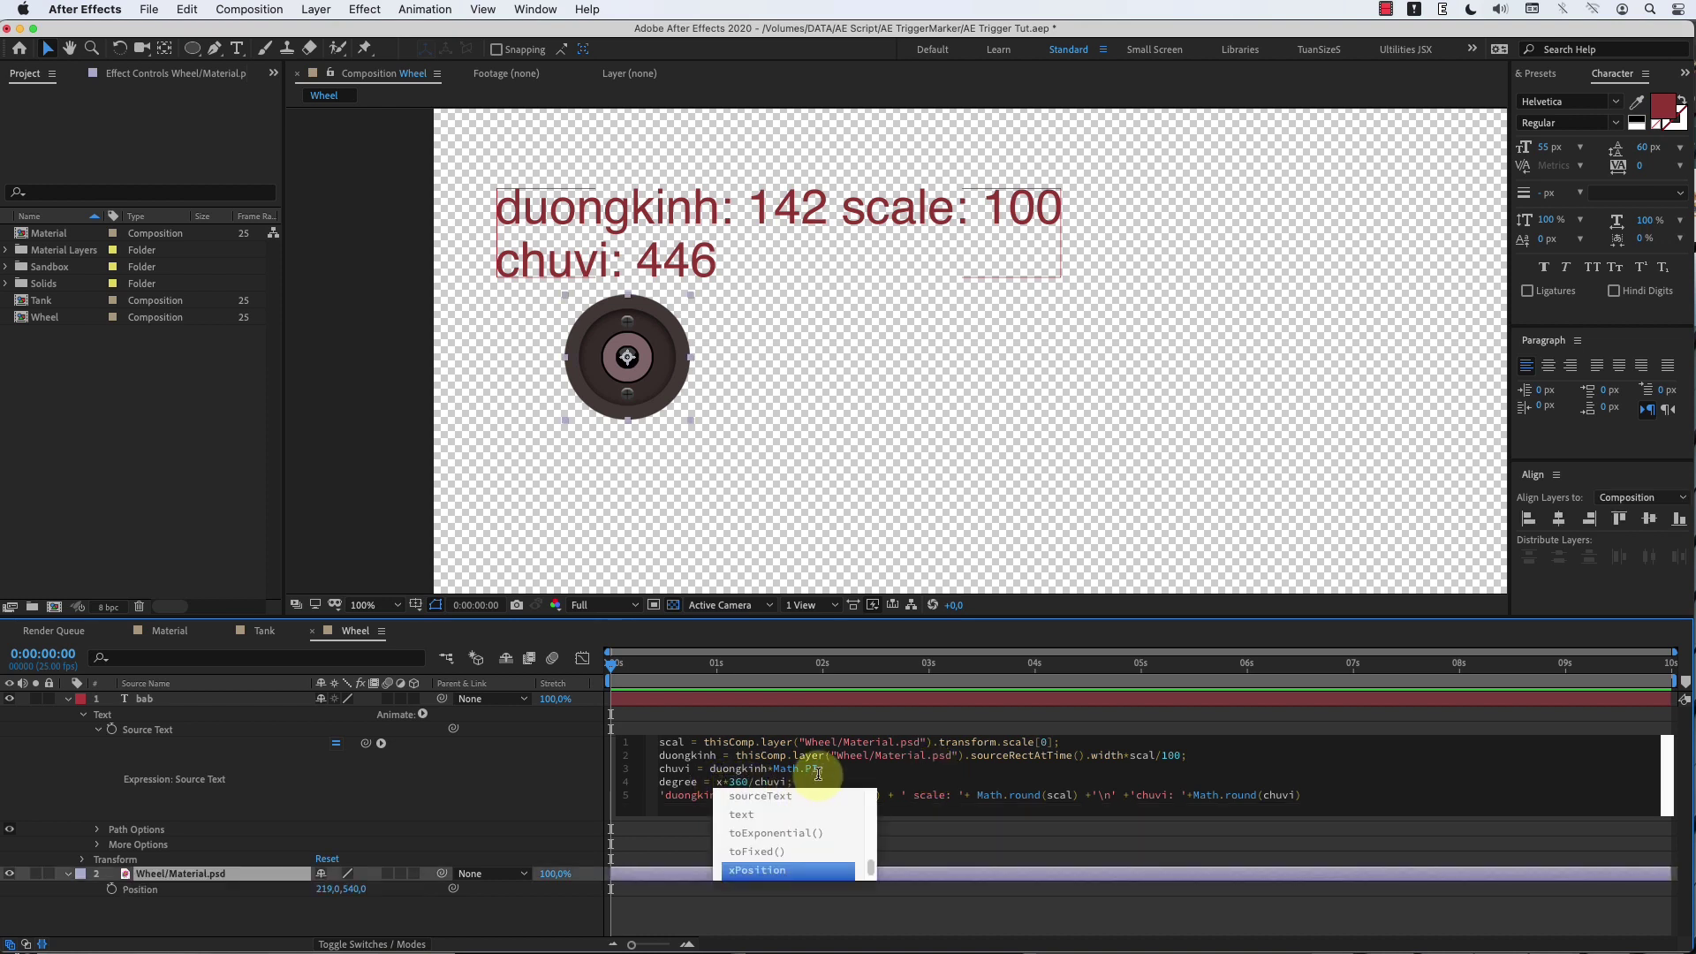
type(";")
key("Return")
type("x =")
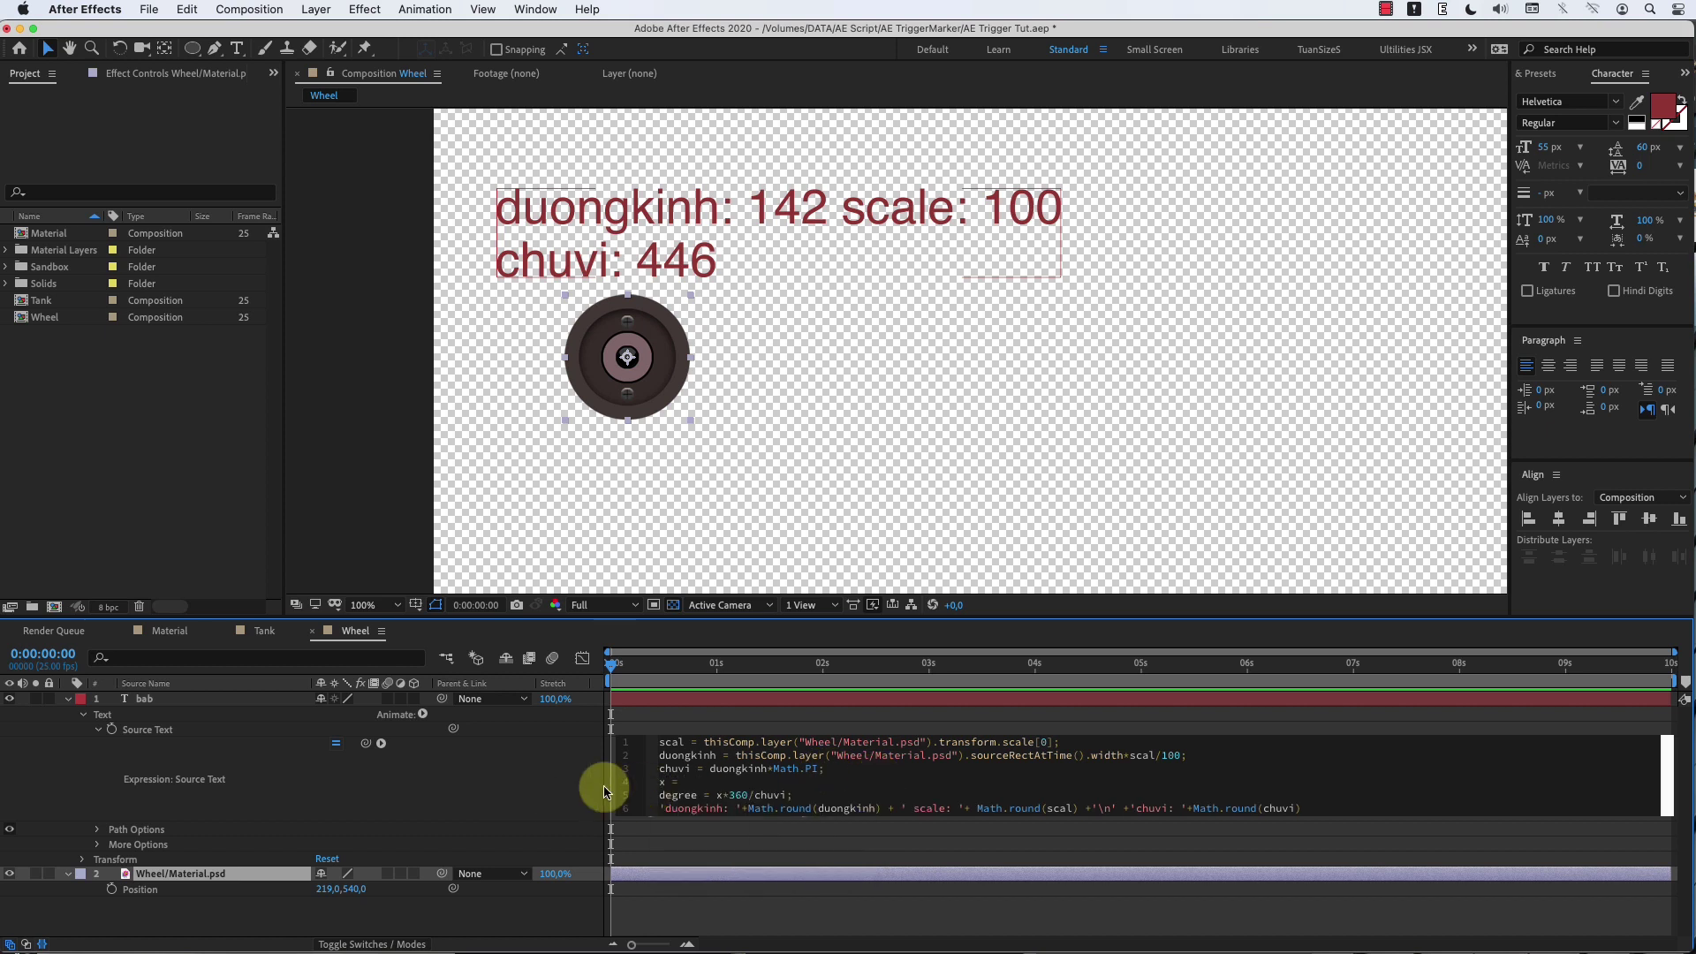
left_click_drag(453, 730, 329, 889)
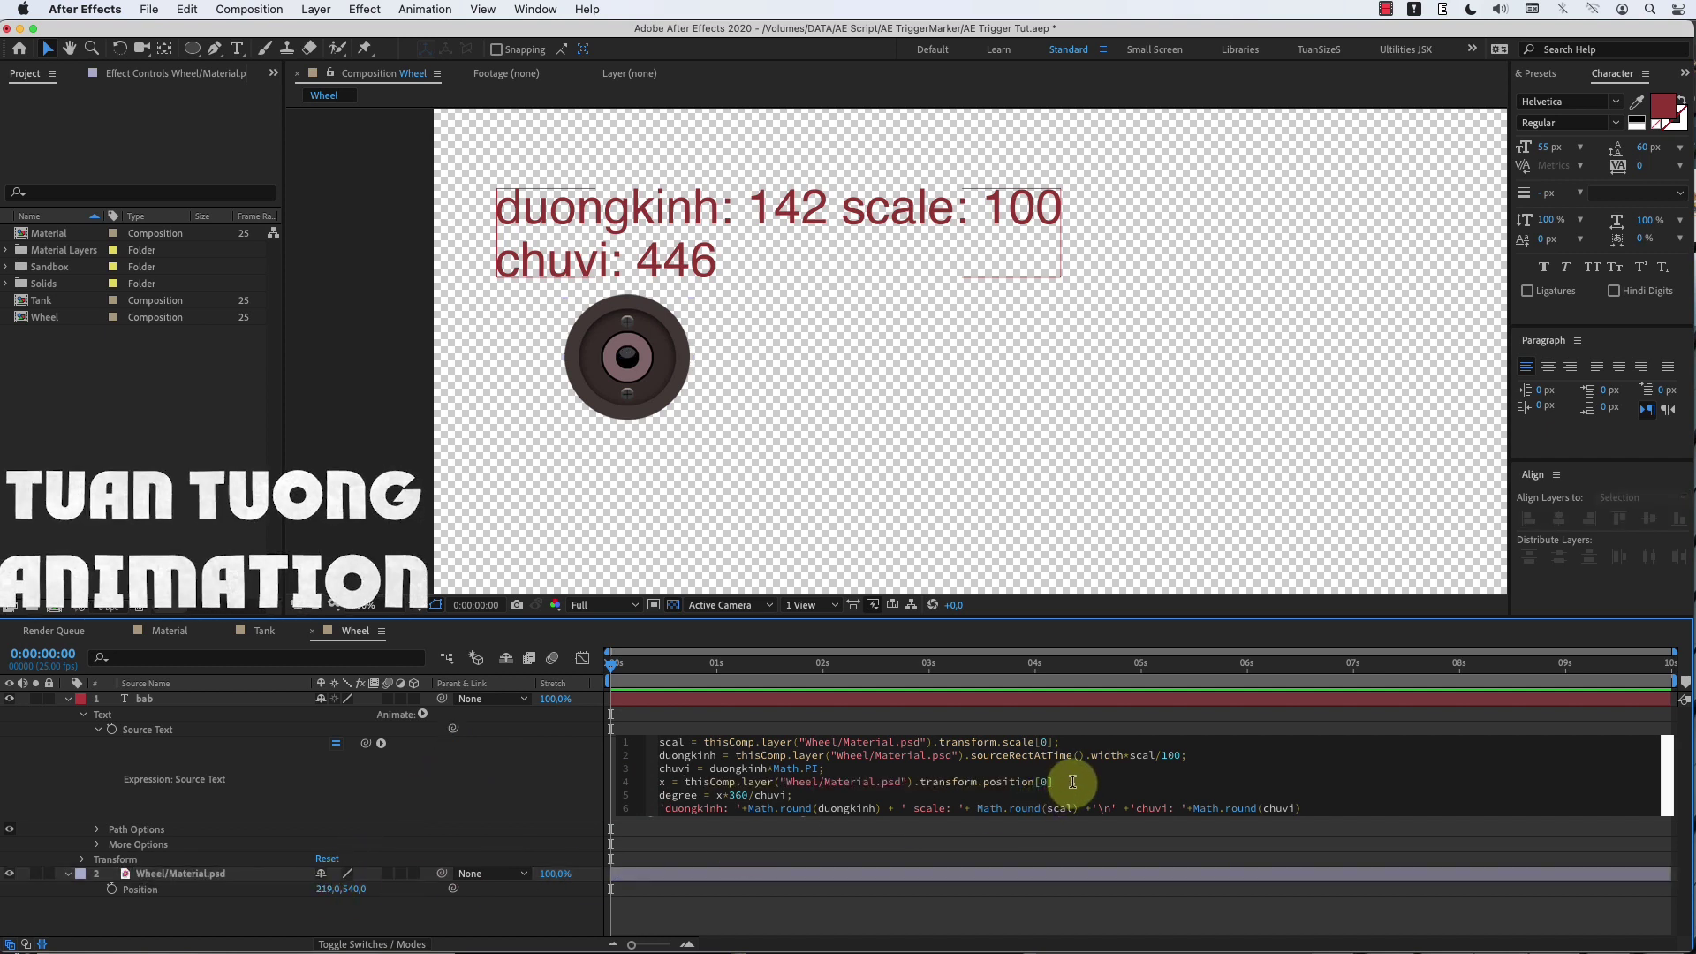
Step: Append +' degree: '+Math.round(degree) to the expression's output line and apply it
left_click(524, 811)
left_click(1346, 809)
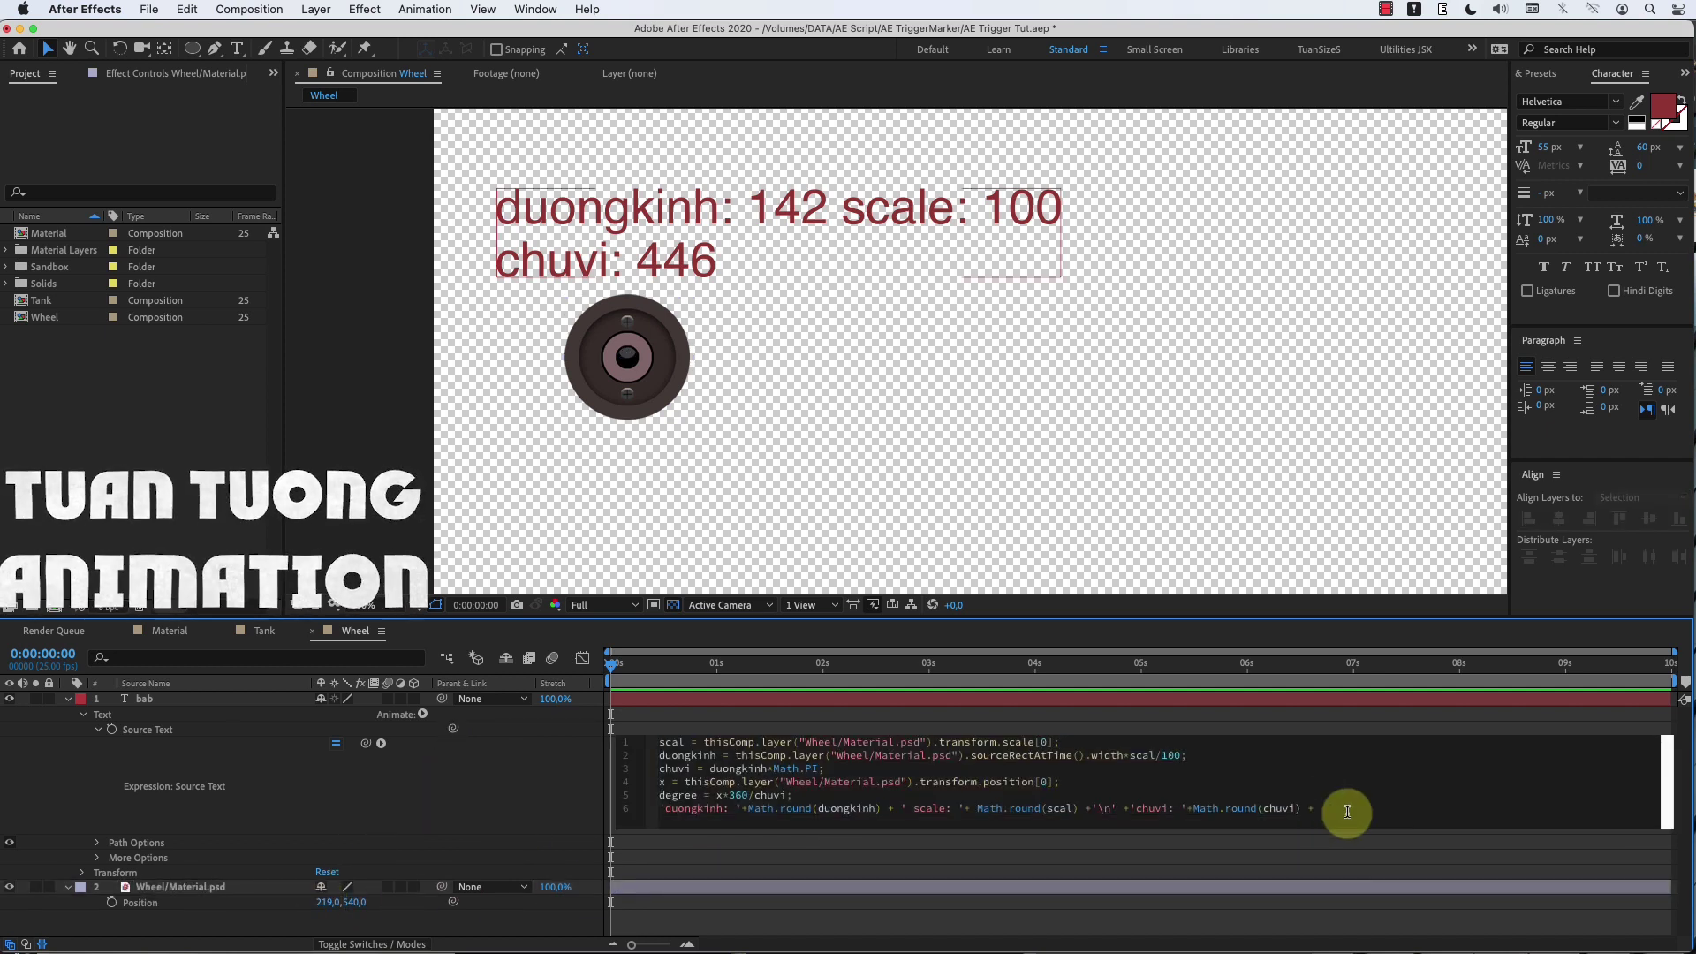
type("+' degree: '+degree")
left_click(1113, 897)
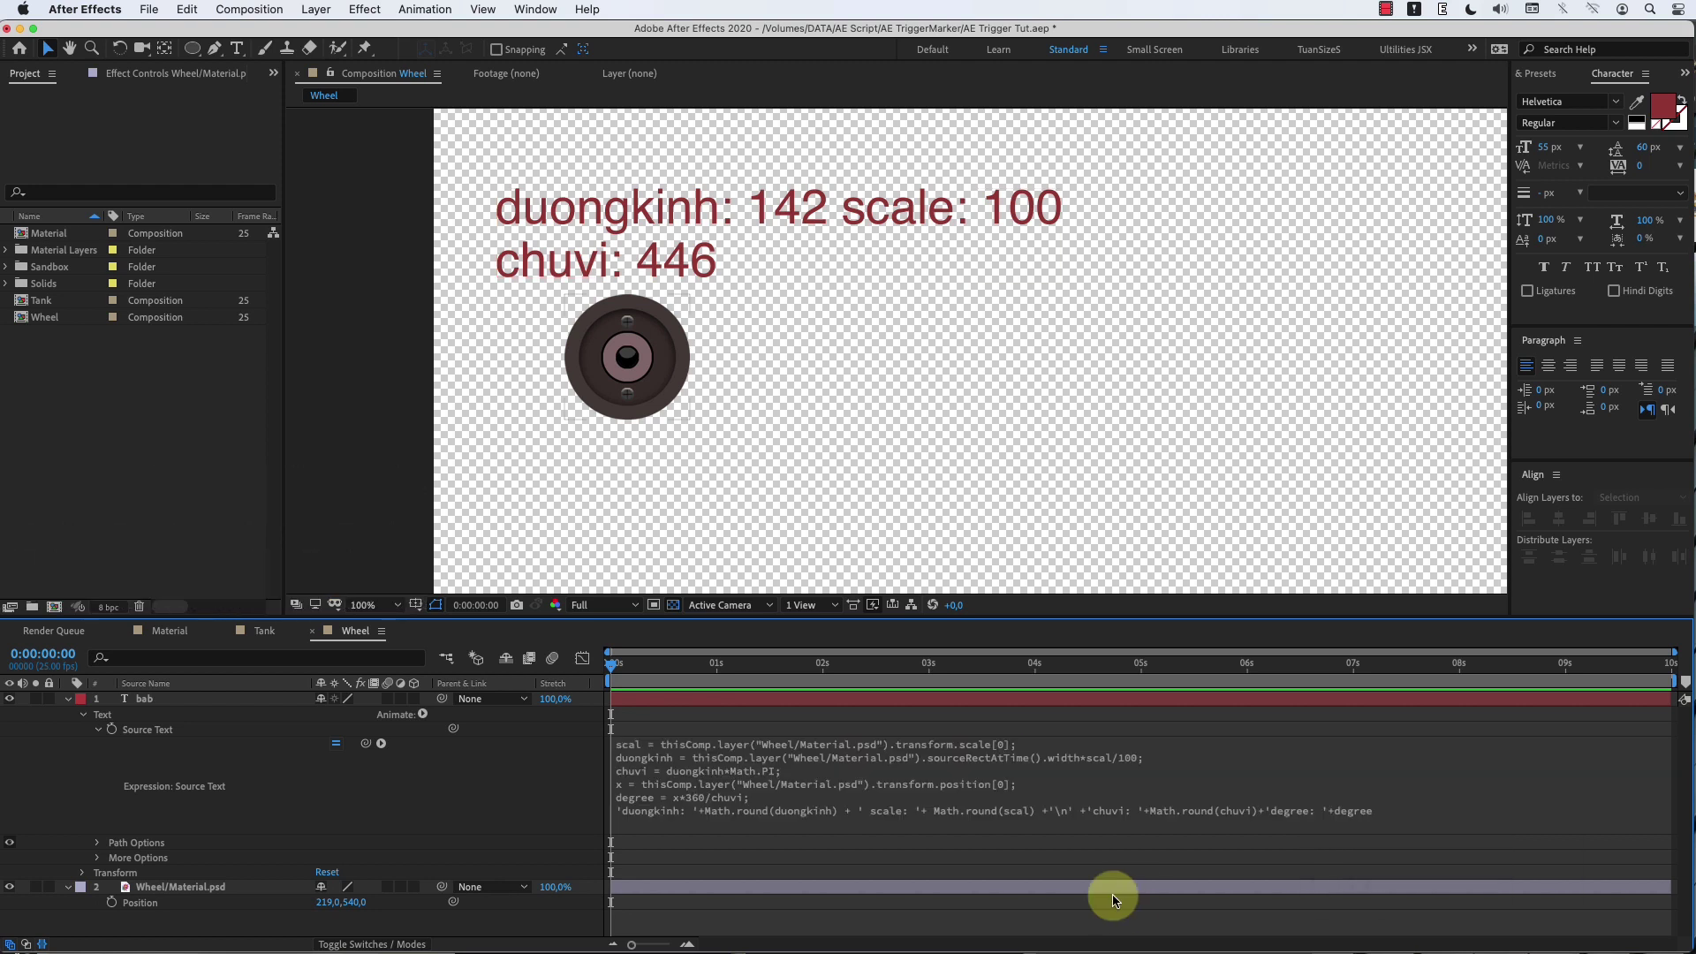
left_click(1315, 808)
type("Math.round(")
key("End")
type(")")
left_click(1307, 898)
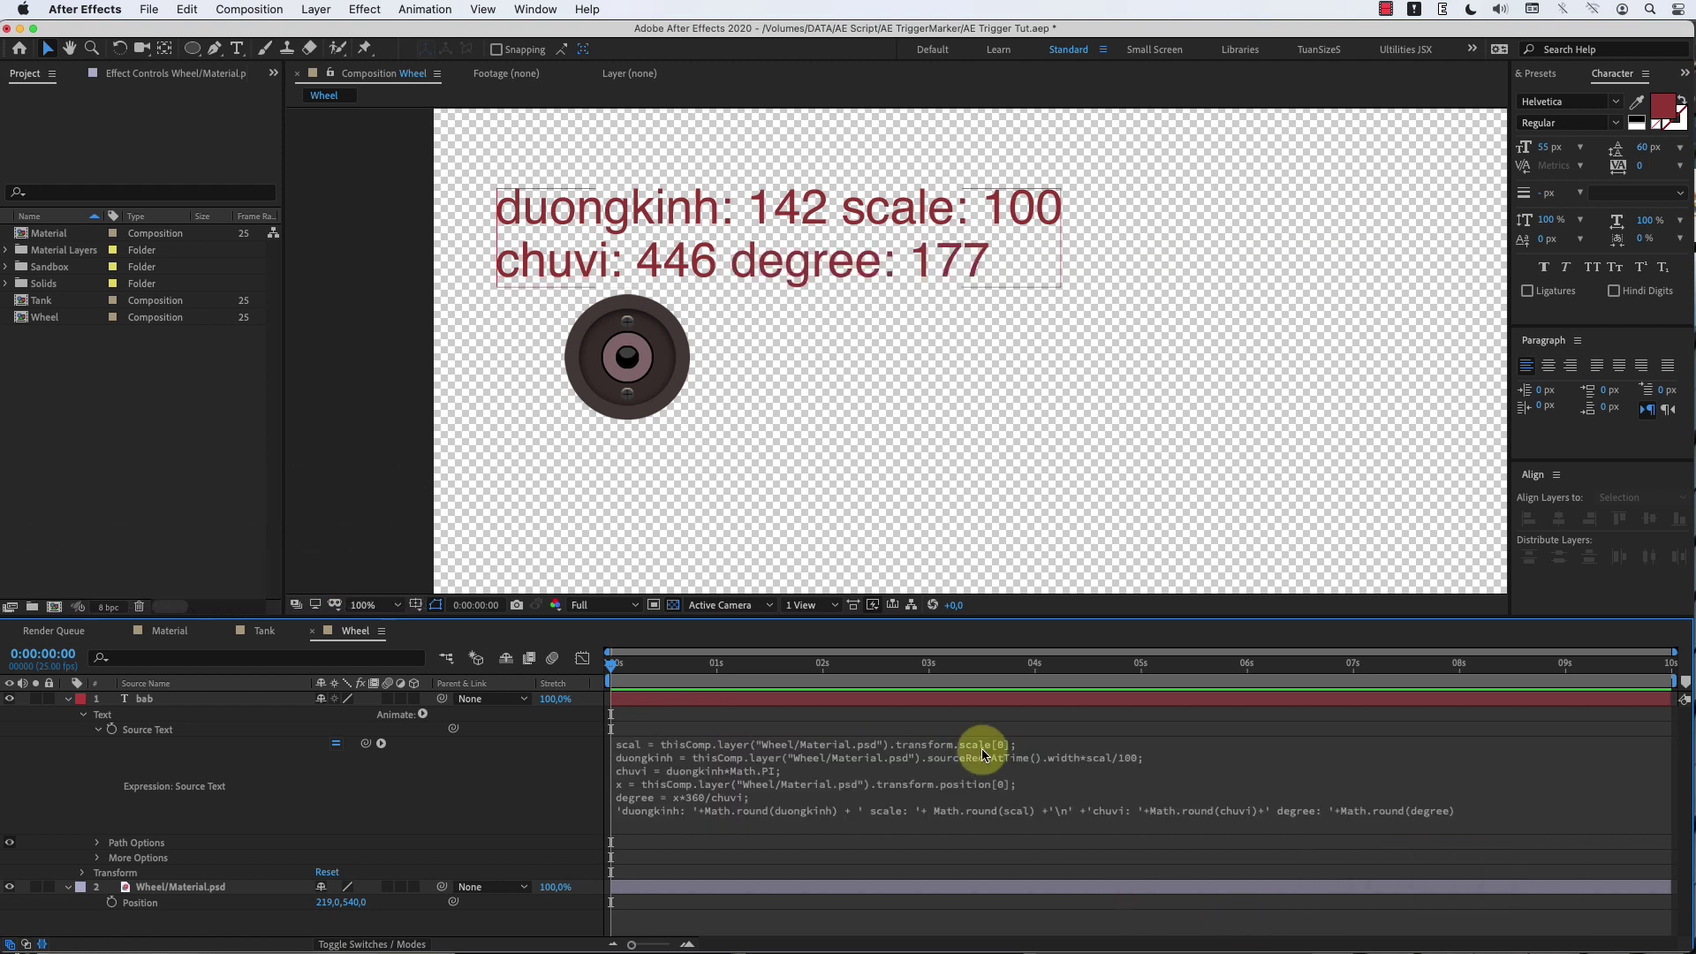
Step: Move the Wheel/Material.psd layer horizontally to X position 157 to test the degree read-out
left_click(306, 932)
left_click_drag(325, 906, 273, 909)
left_click(270, 889)
left_click(247, 903)
left_click(218, 890)
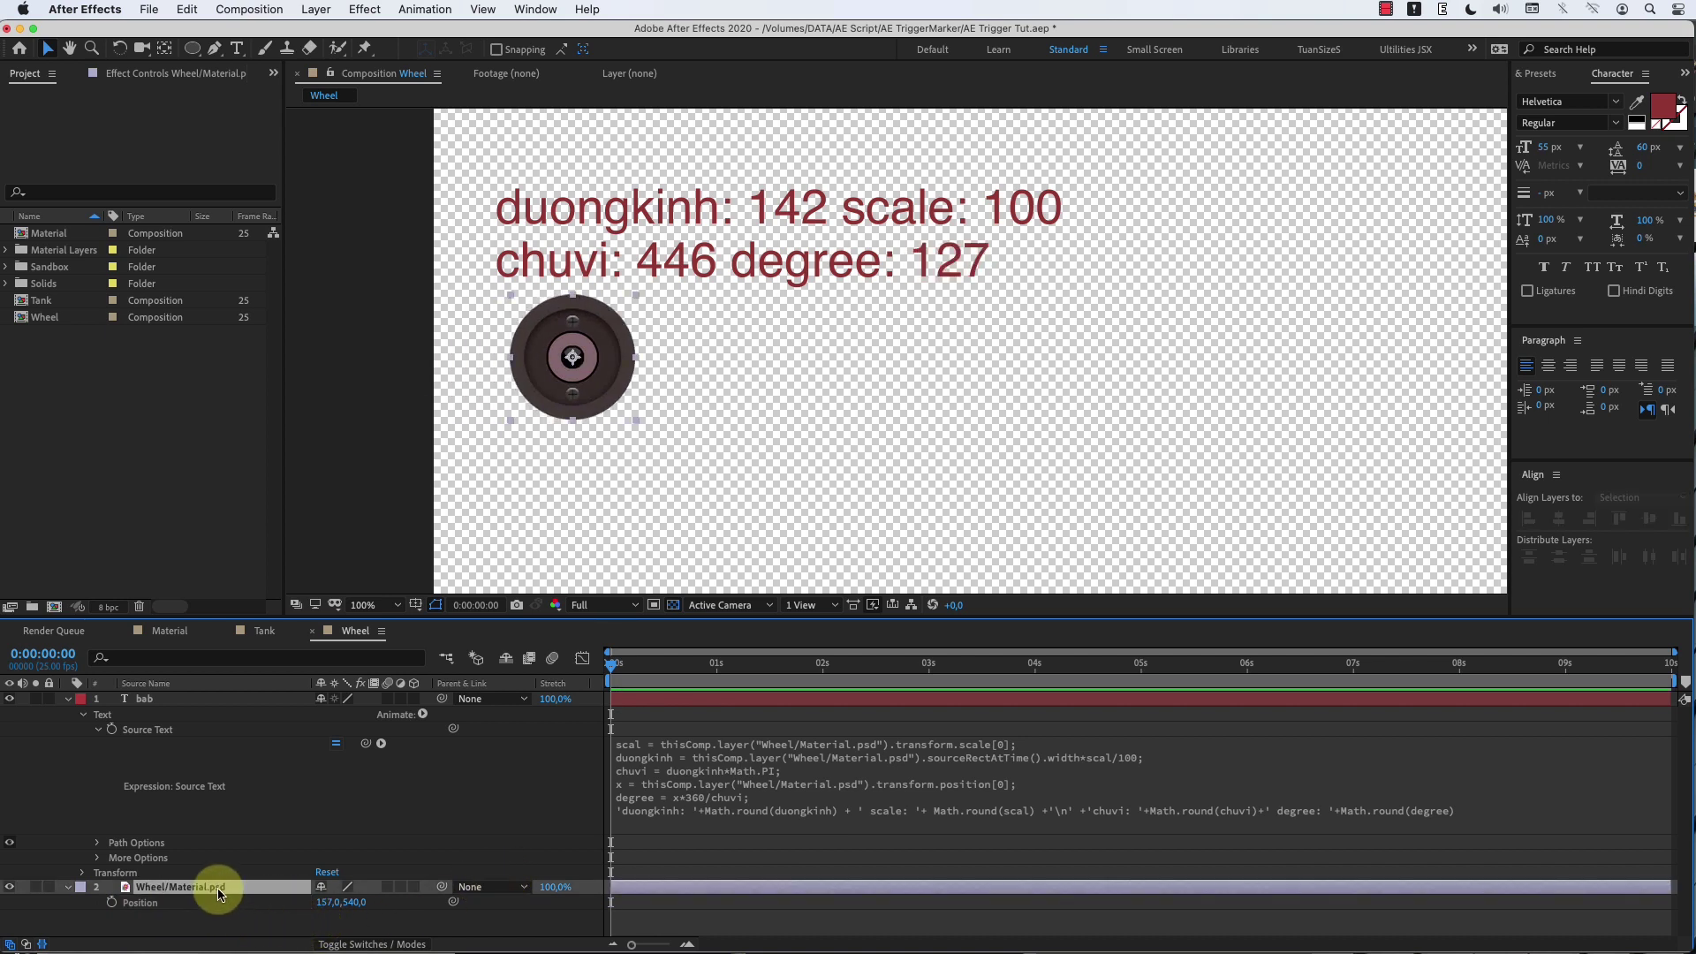
Step: Copy the five variable lines from bab's Source Text expression into a new expression on the wheel layer's Rotation
left_click(684, 804)
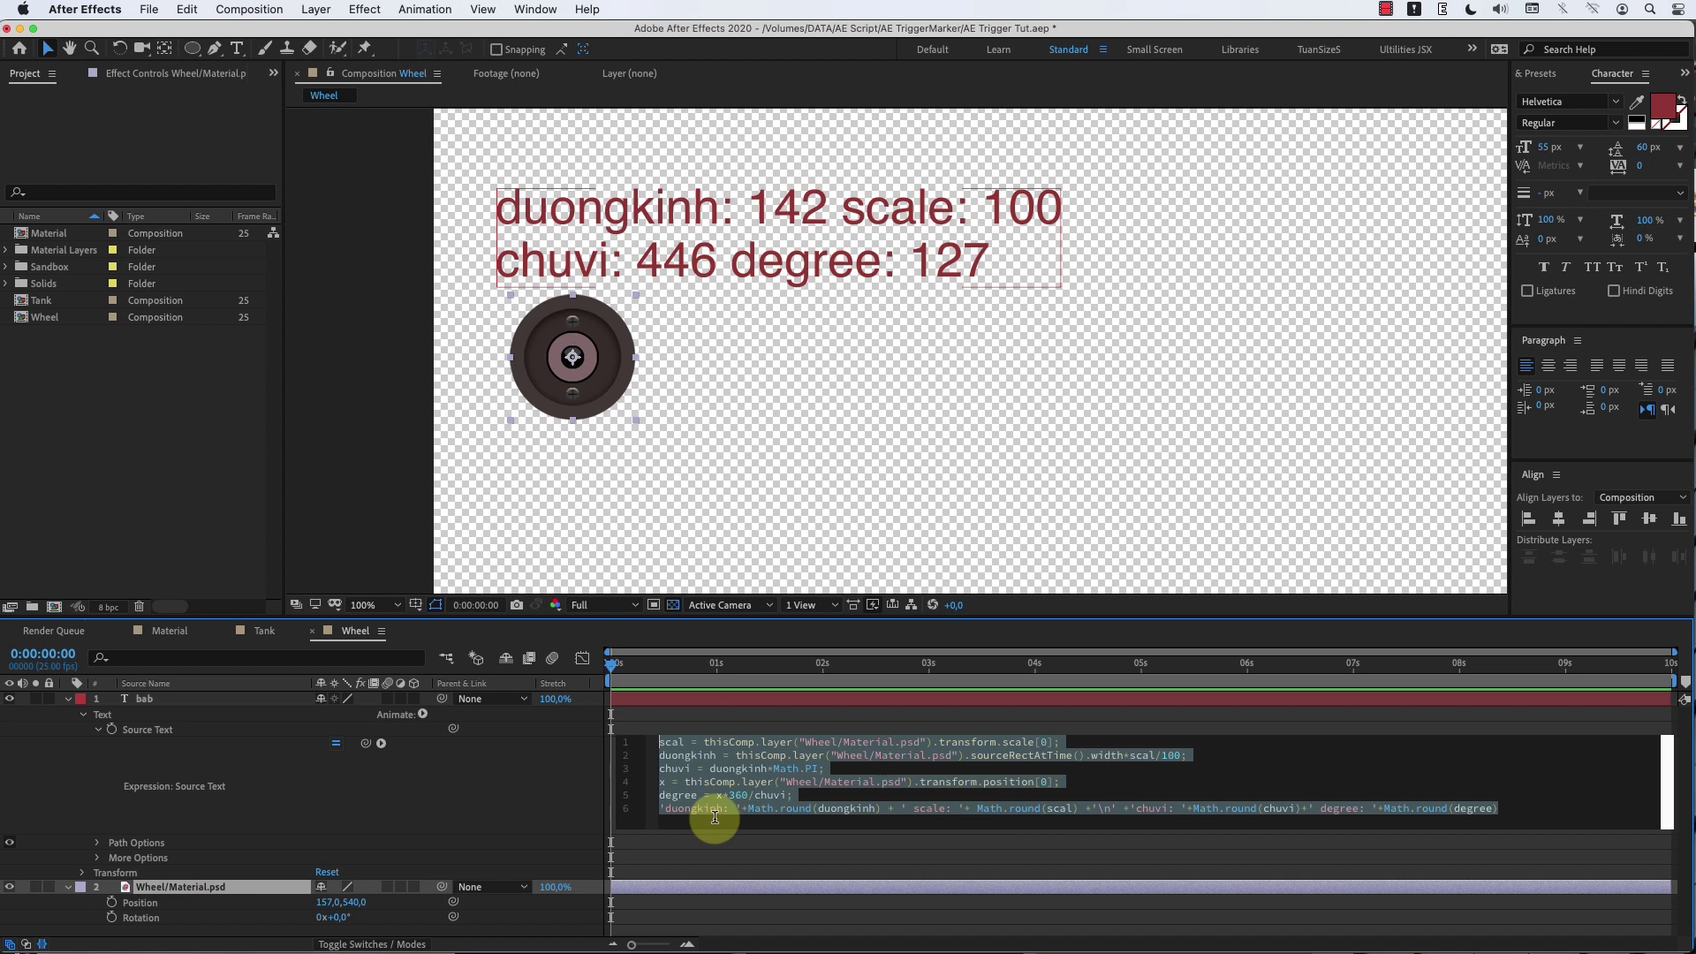
left_click_drag(794, 795, 619, 740)
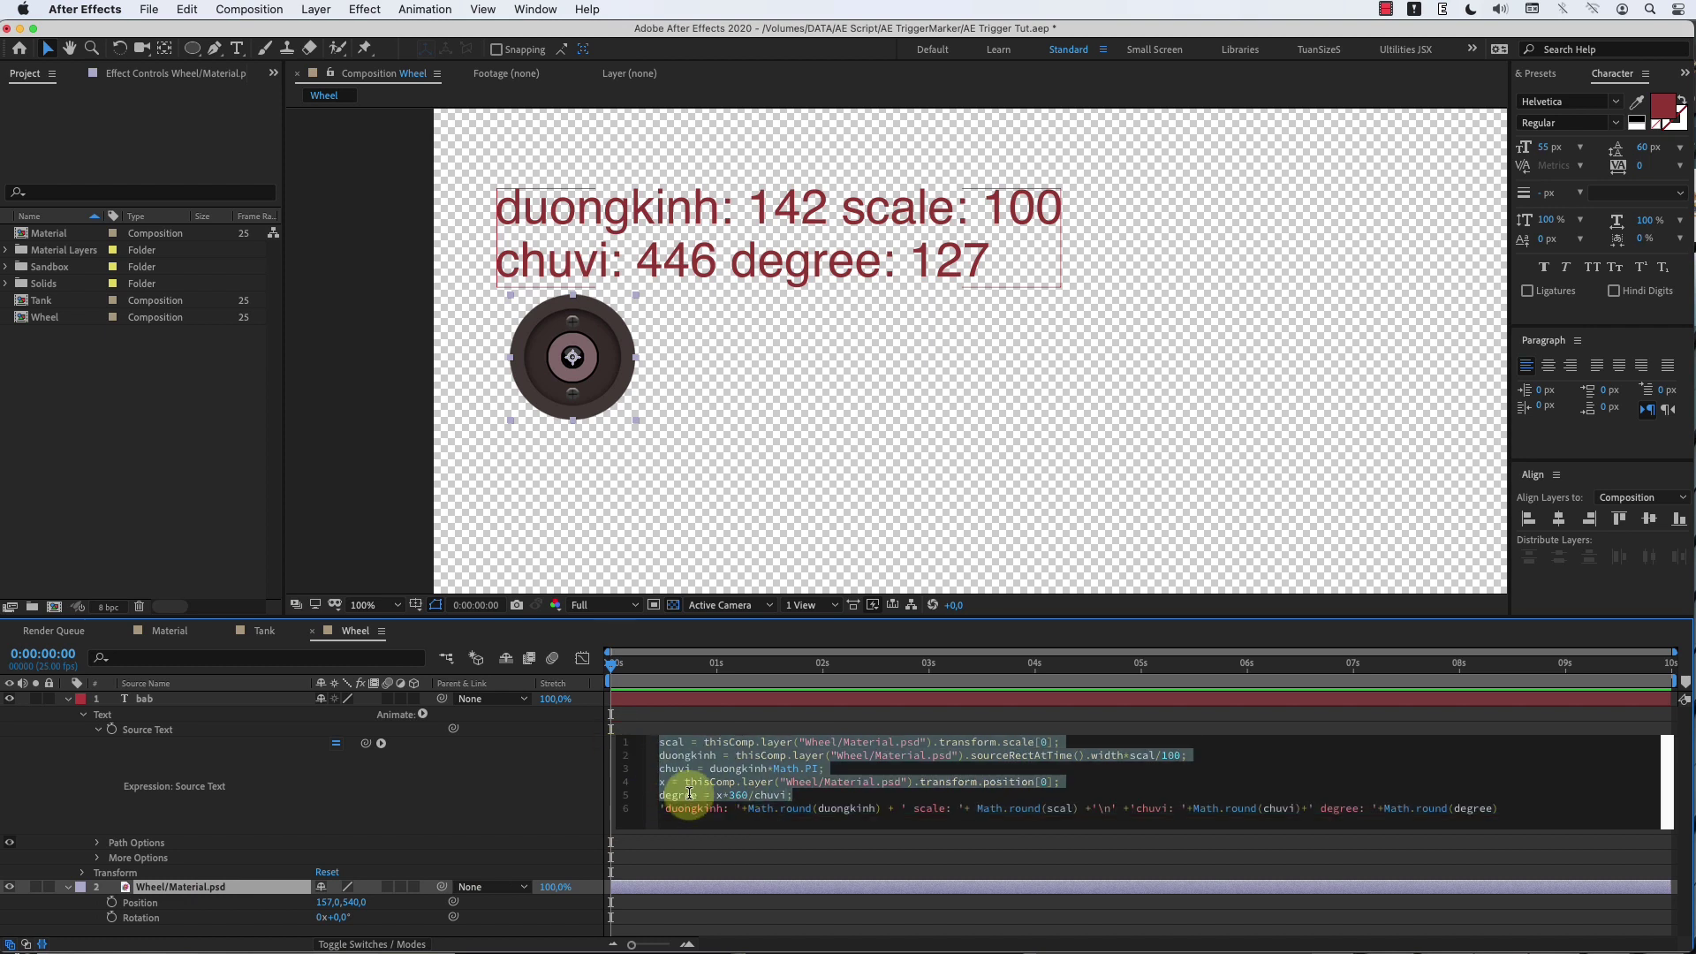
key("super+c")
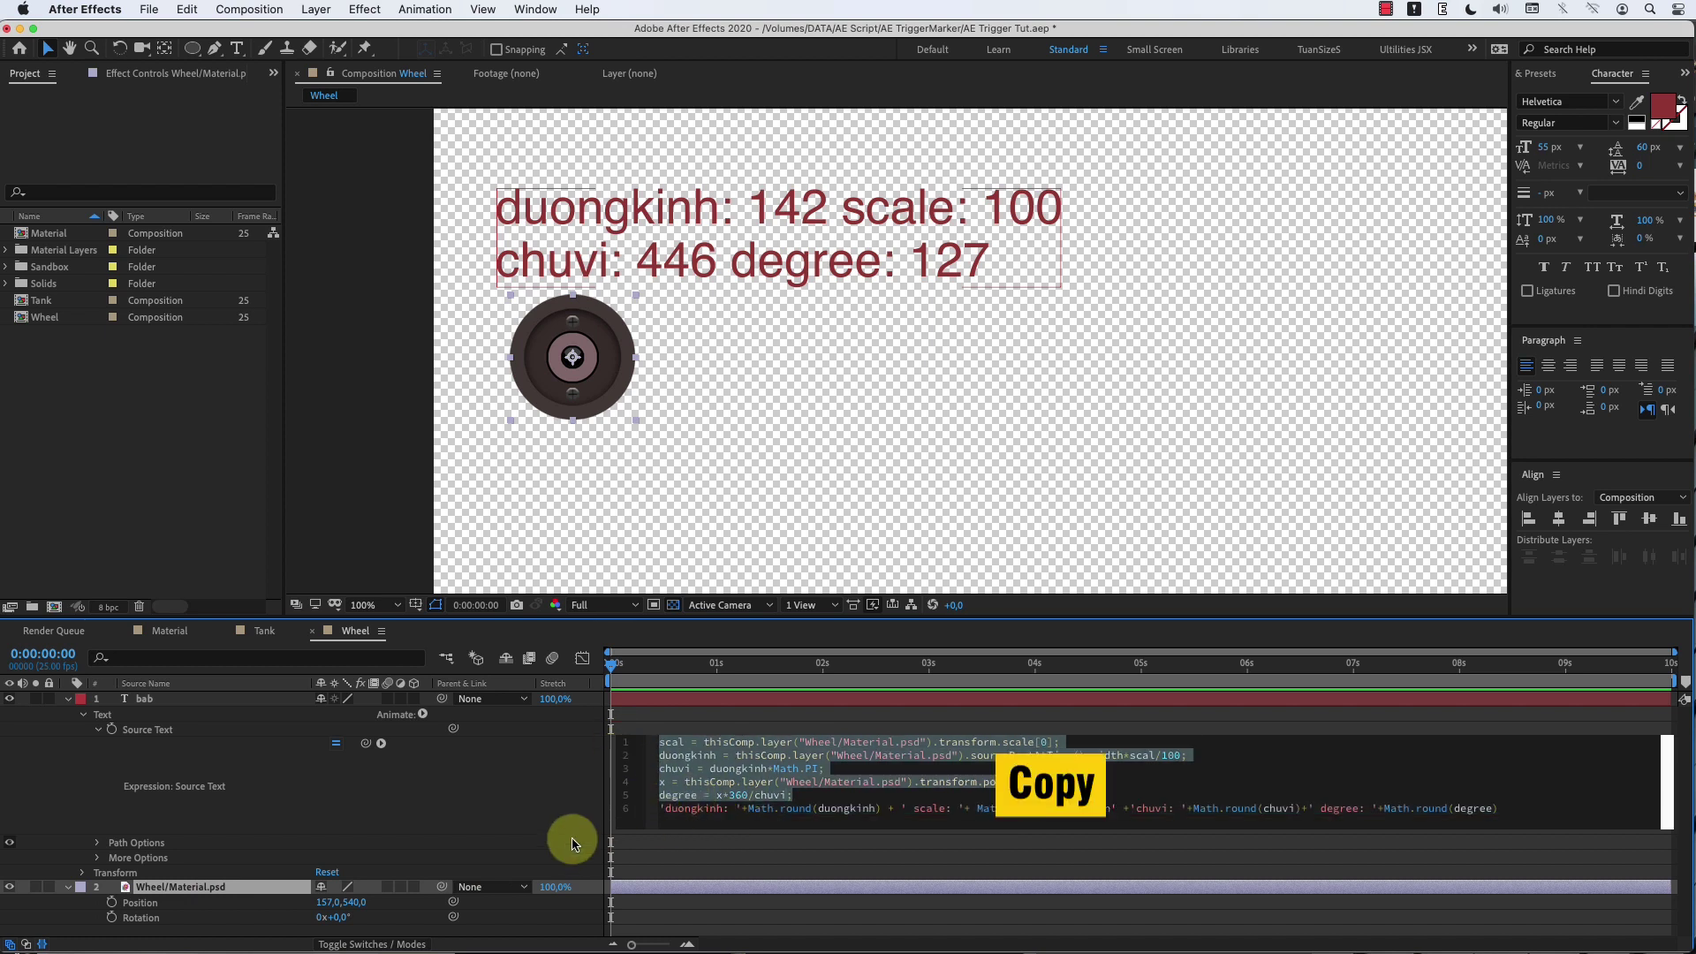
left_click(70, 700)
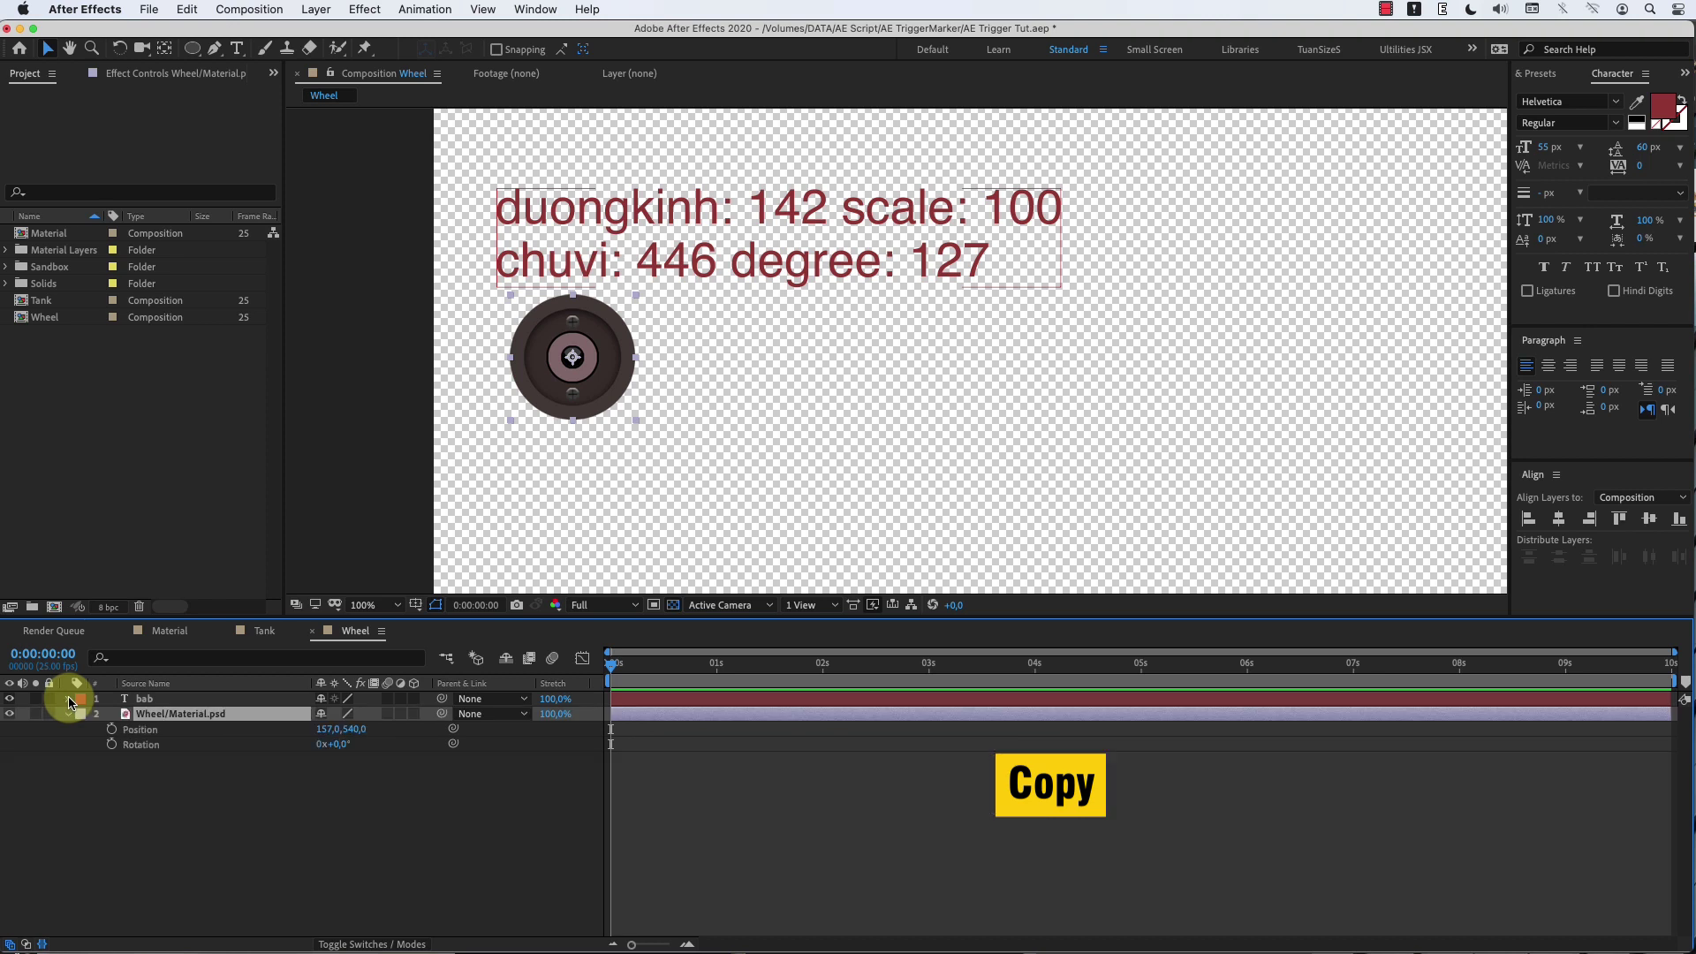
left_click(112, 744, "alt")
key("super+v")
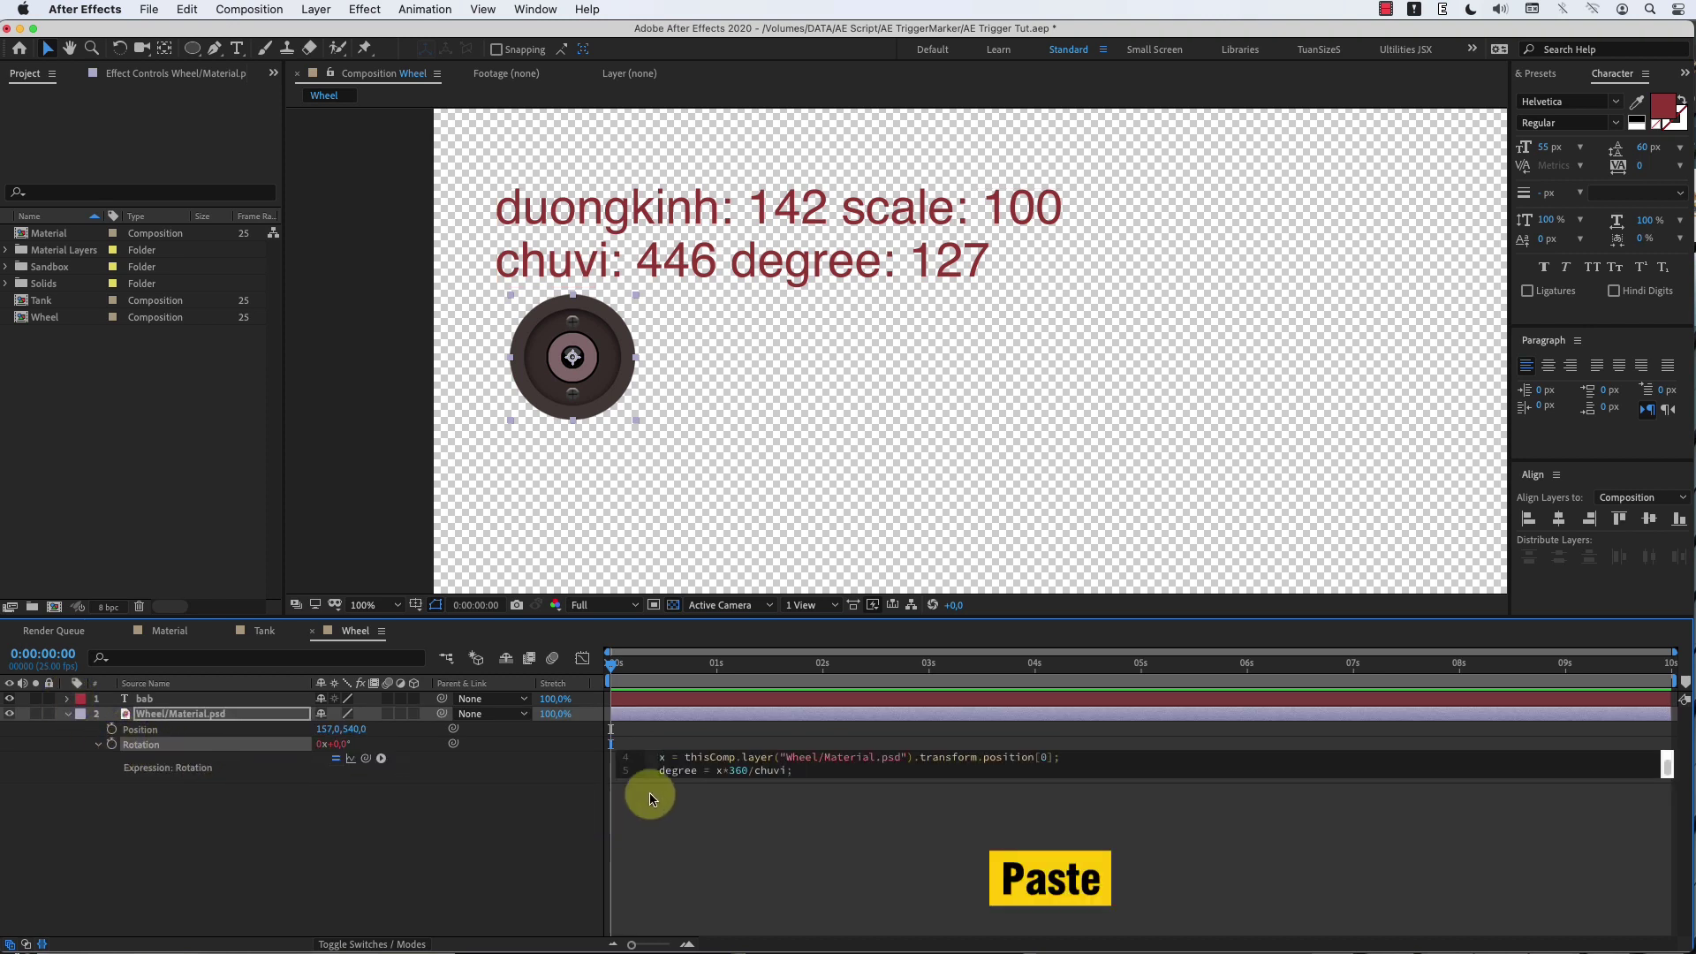
Step: Enlarge the Rotation expression's editing area and add the final line linear(x,0,1920,0,degree)
left_click_drag(657, 781, 663, 900)
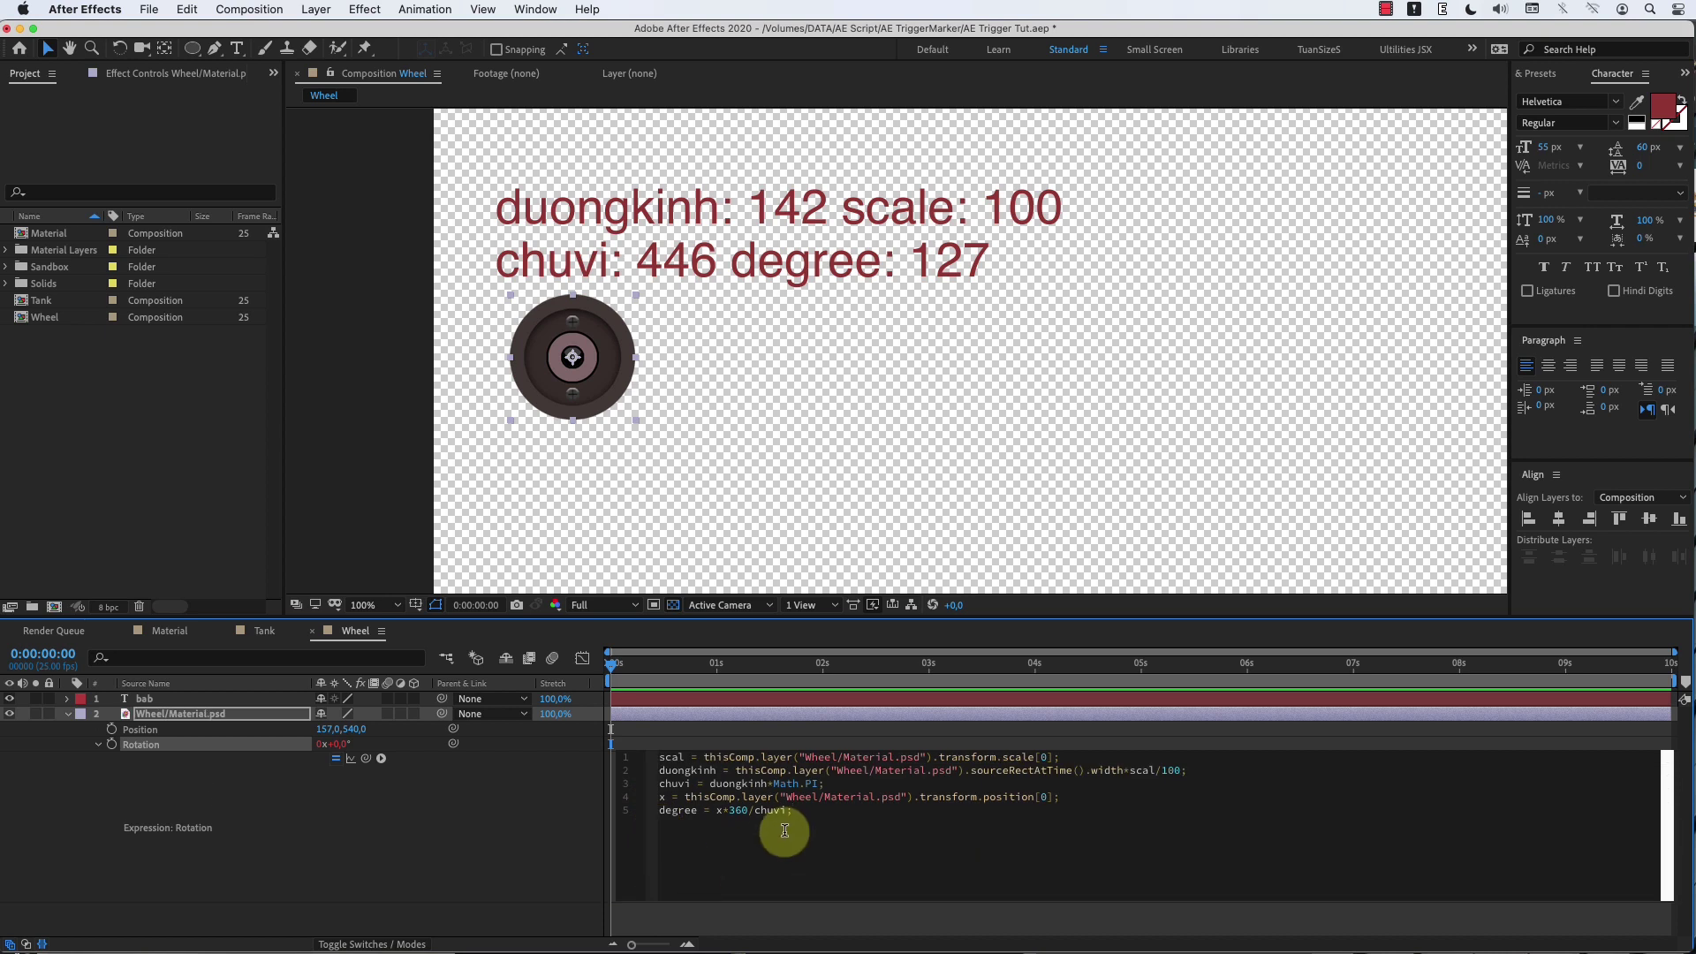
key("Return")
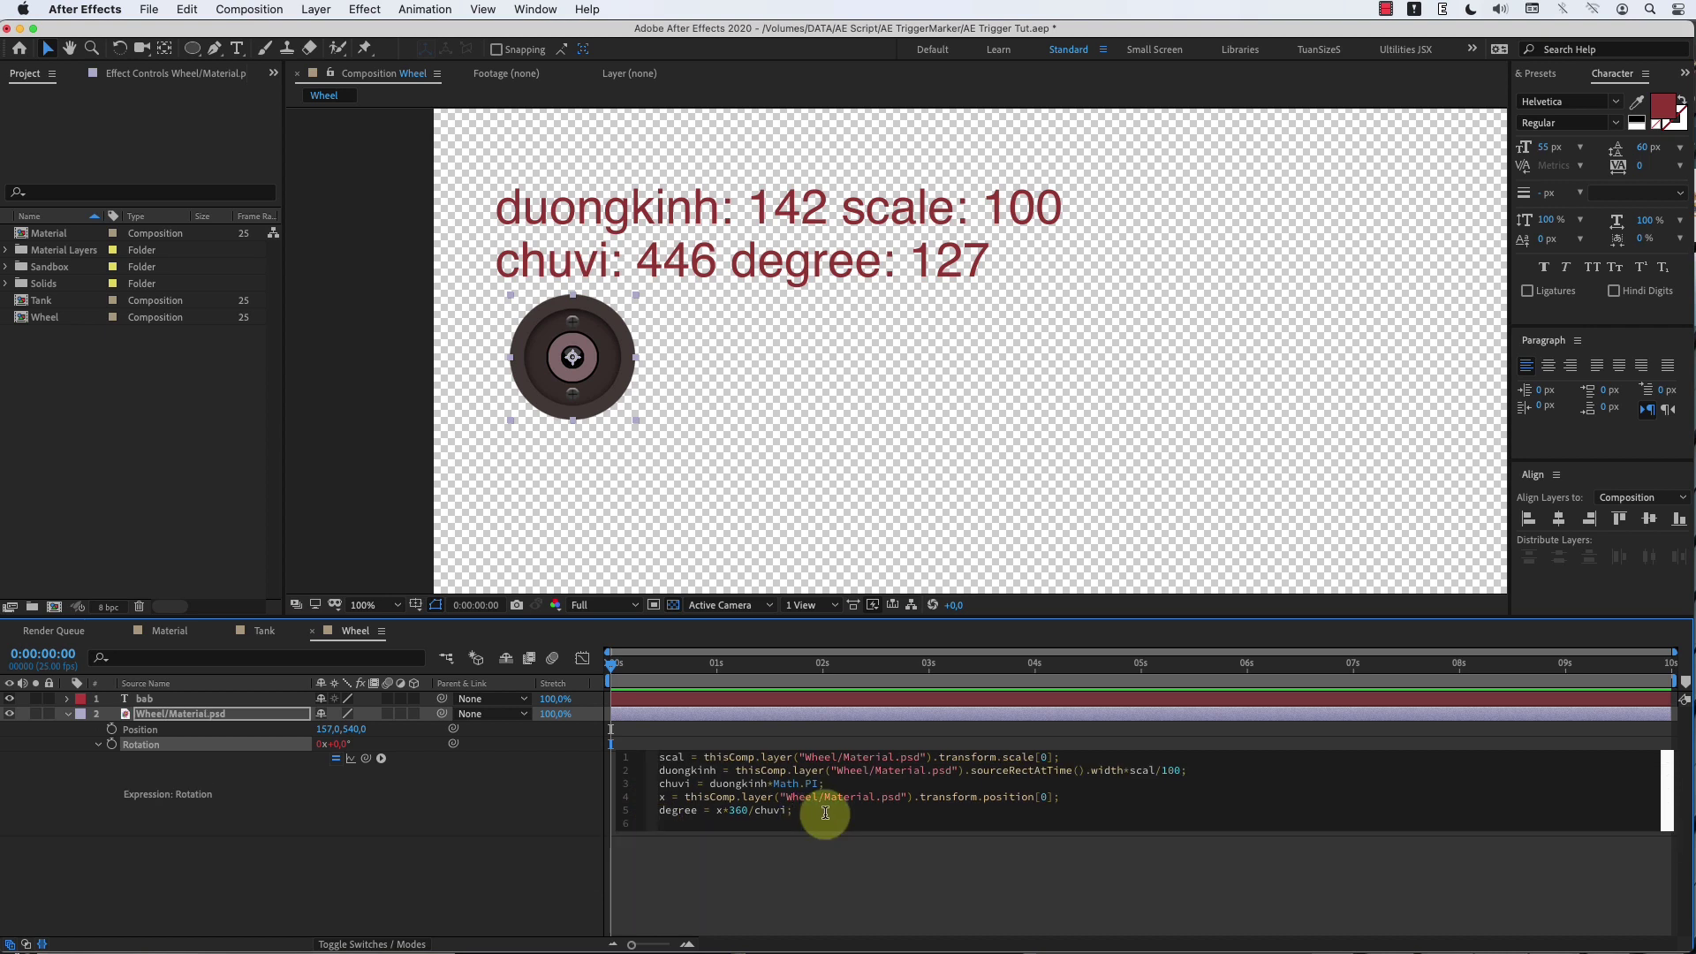
type("linear(")
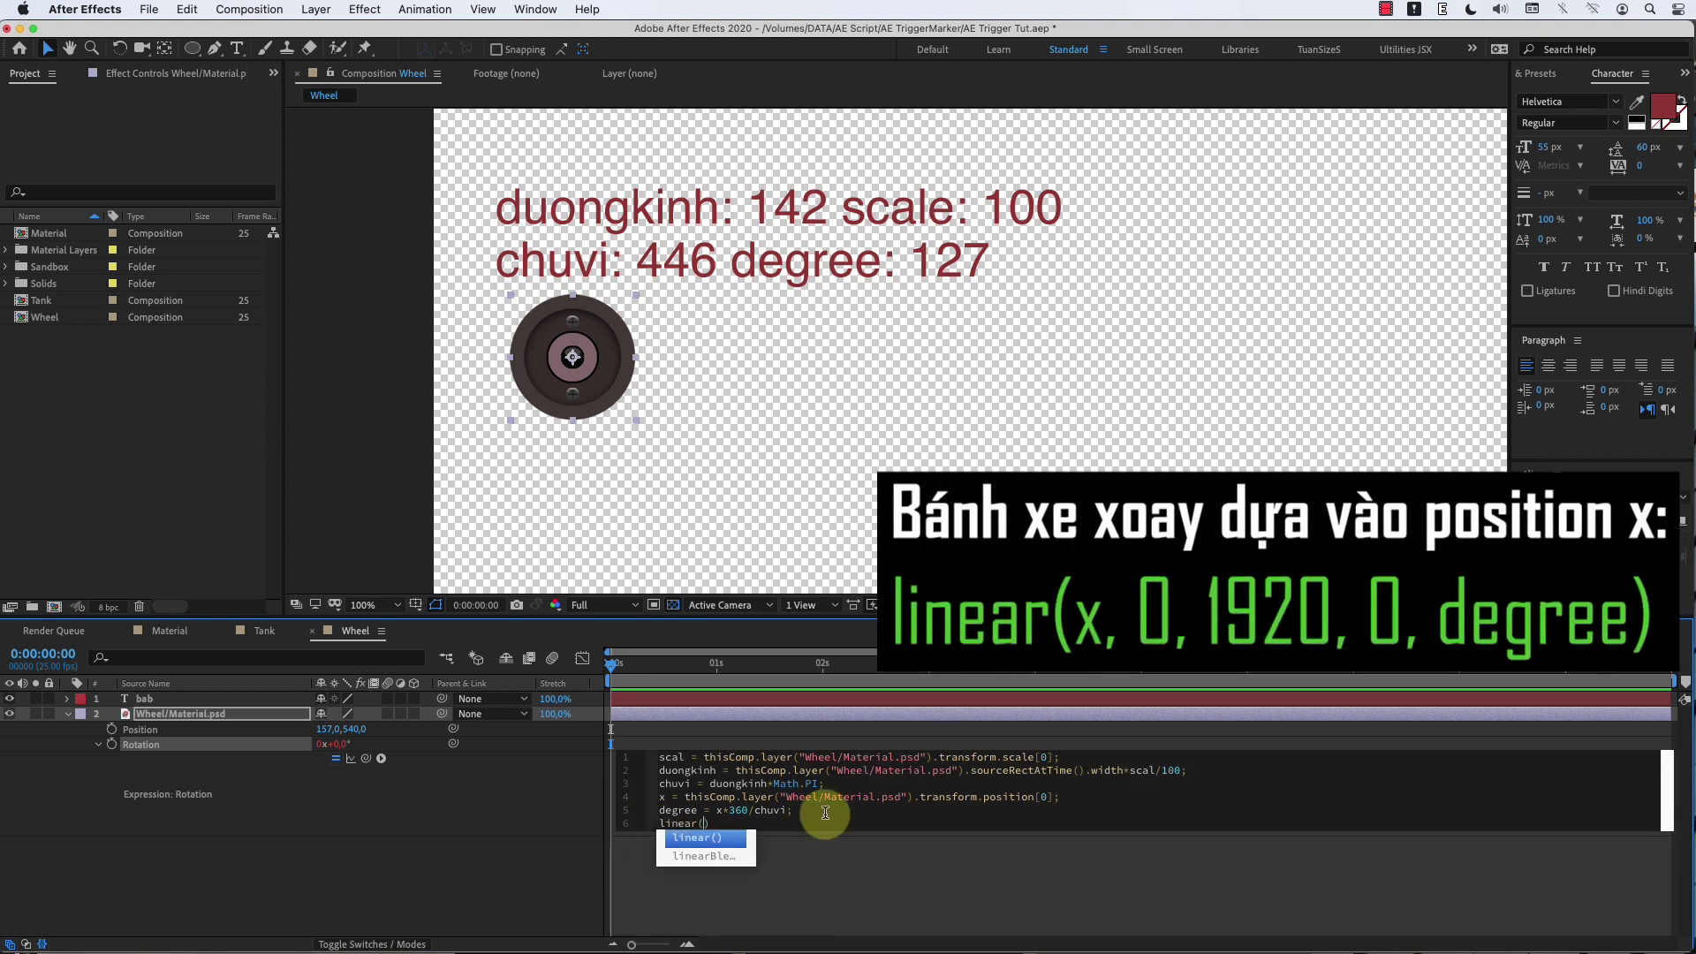
type("x,")
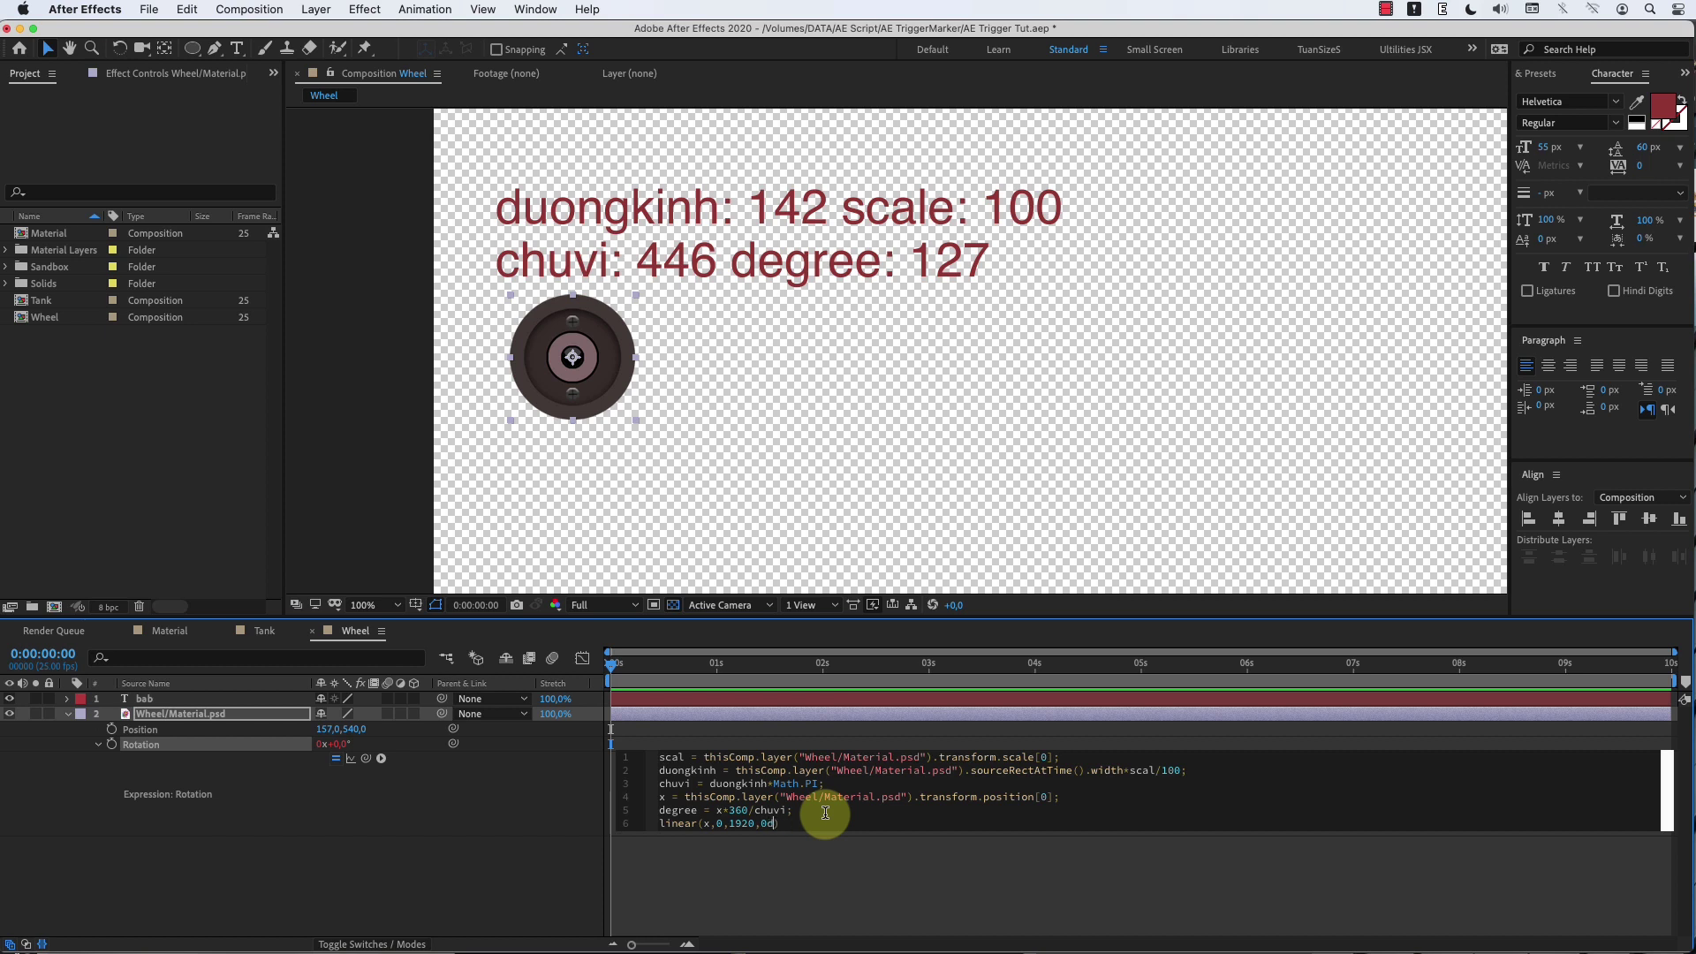
type("0,1920,0,degree")
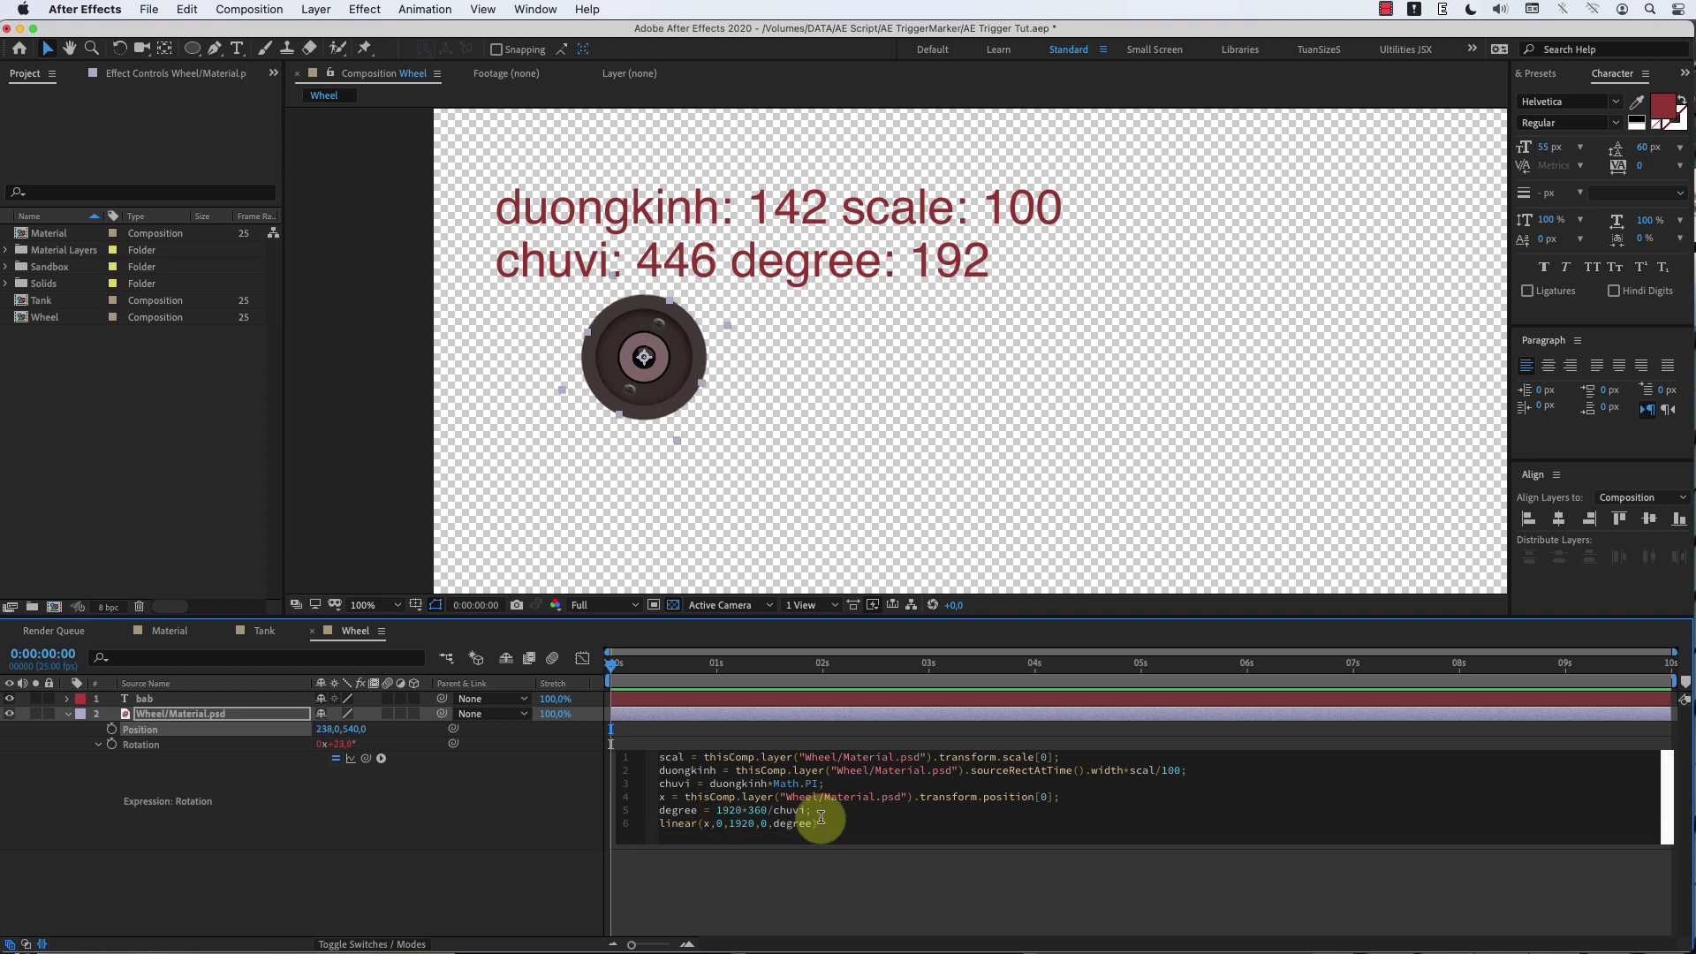
Step: Apply the wheel's Rotation expression and test it by moving the wheel to X position 325 and scaling it to 75%
left_click(780, 882)
left_click_drag(326, 729, 946, 769)
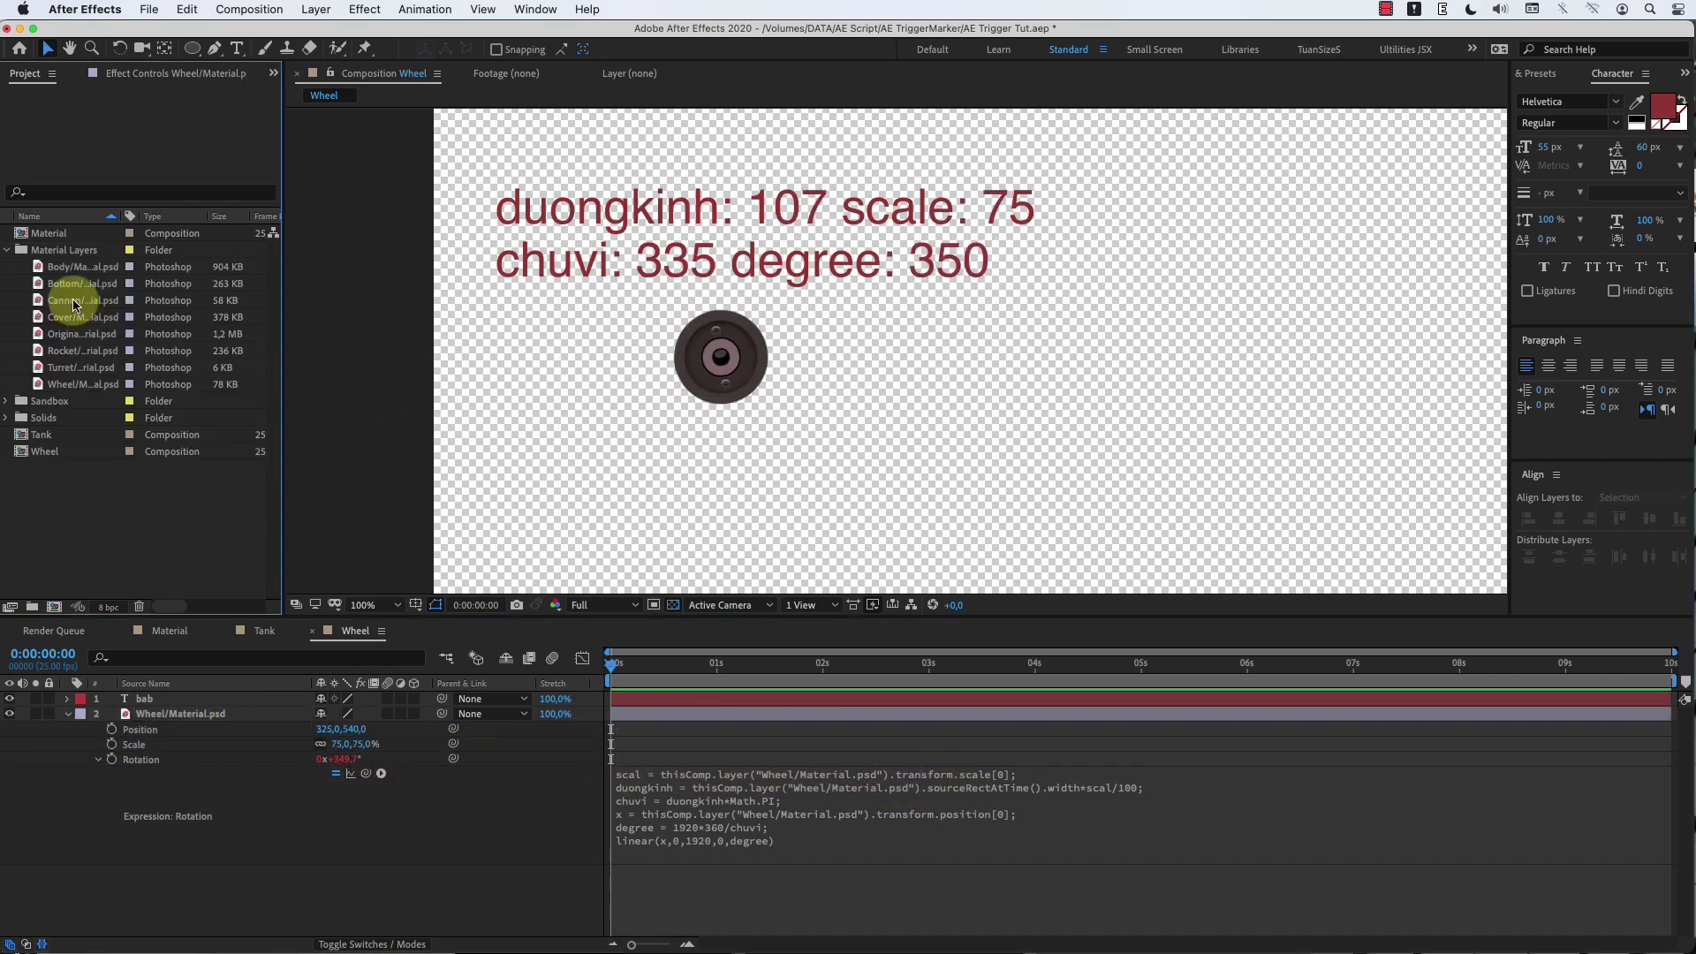
Step: Add Bottom/Material.psd to the Wheel composition beneath the wheel layer and move it horizontally to X position 672
left_click(64, 286)
left_click_drag(195, 591, 200, 781)
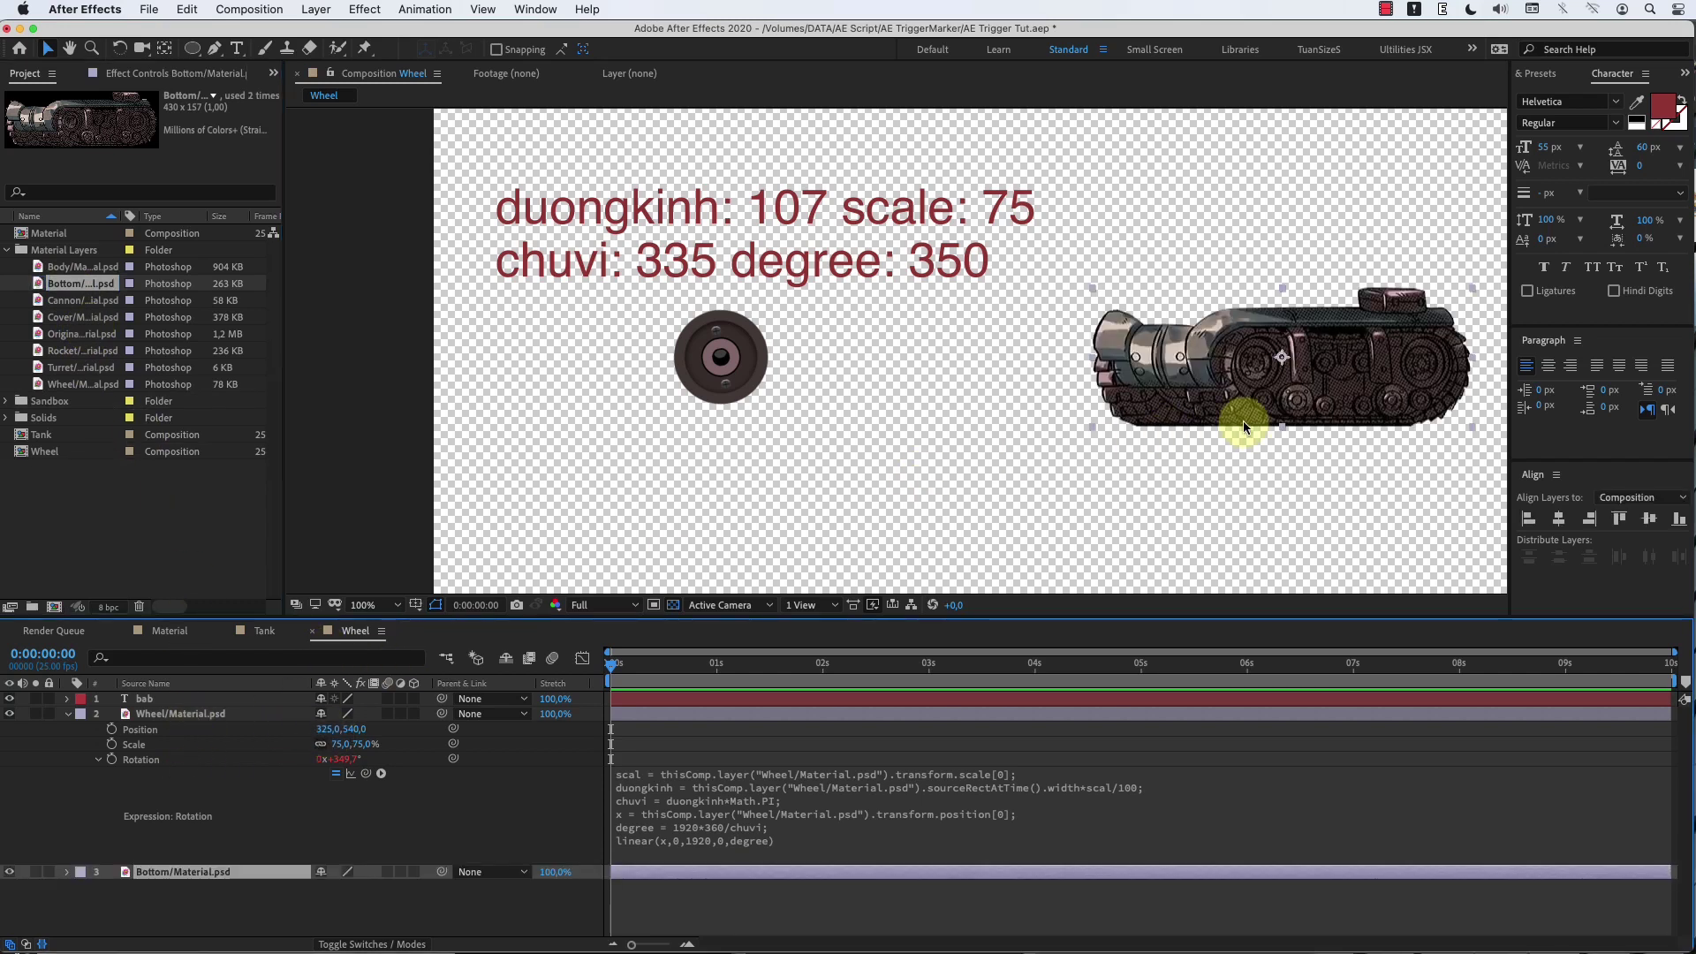
left_click_drag(1243, 420, 989, 421)
Step: Fit the wheel over the tank bottom's front wheel at 52% scale and place a duplicate over the rear wheel at 61%
left_click_drag(713, 403, 1022, 417)
left_click_drag(358, 741, 349, 741)
scroll(1009, 432, "up", 1)
left_click_drag(1043, 432, 1332, 443)
key("ctrl+d")
left_click(1052, 535)
left_click_drag(360, 759, 350, 759)
Step: Duplicate and shrink the wheel to place three small wheels along the lower tread between the two large ones
left_click_drag(1009, 434, 1108, 486)
key("super+d")
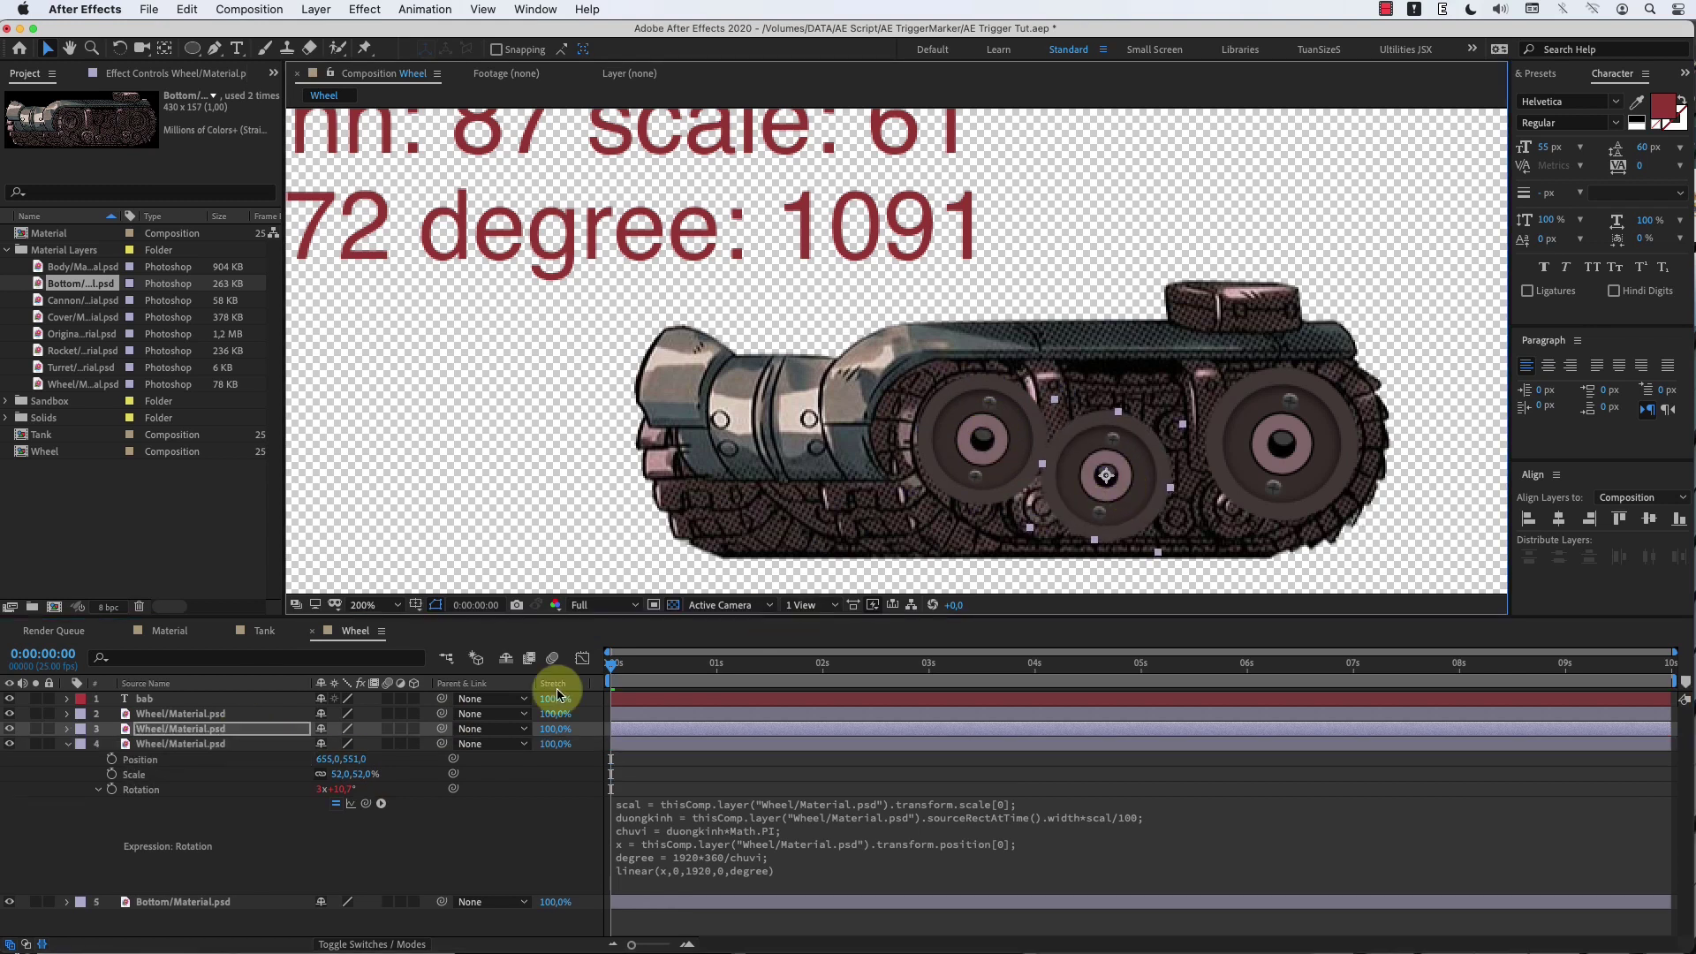
key("s")
left_click_drag(349, 743, 326, 743)
left_click_drag(1125, 470, 1197, 500)
key("super+d")
key("ctrl+d")
key("s")
left_click_drag(369, 745, 374, 745)
left_click_drag(1192, 507, 1194, 503)
Step: Collapse the wheel layers' properties and parent all five wheel layers to the Bottom/Material.psd layer
left_click(68, 729)
left_click(68, 759)
left_click(68, 774)
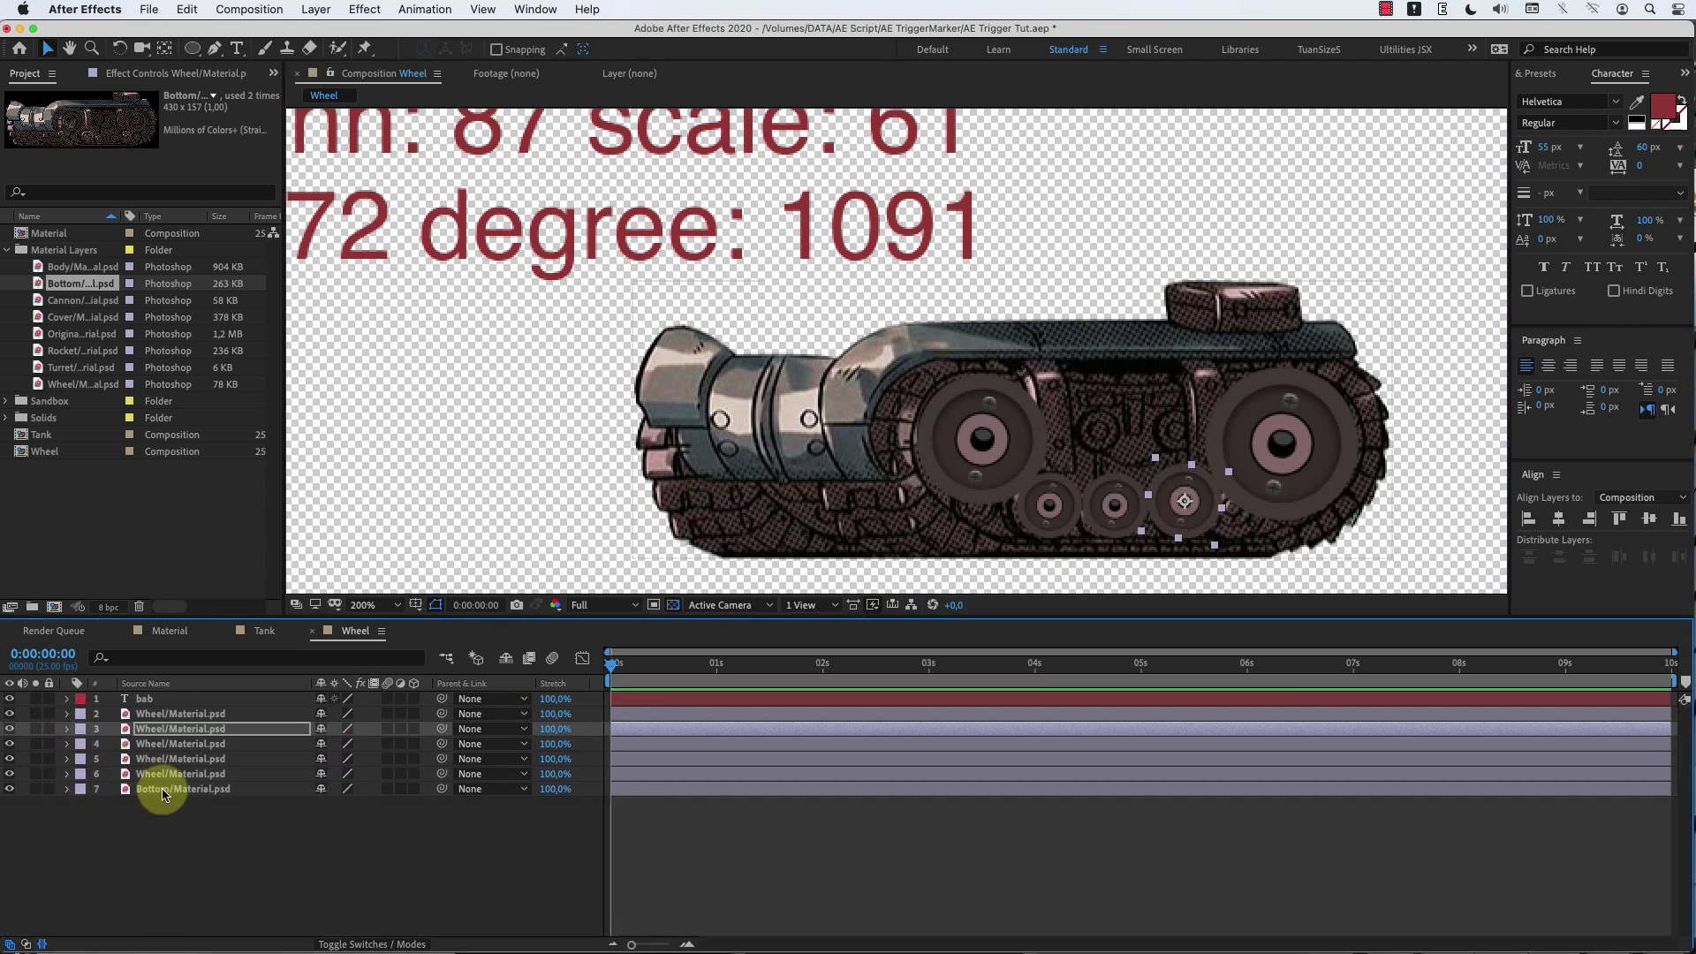
left_click(190, 714)
left_click(214, 771, "shift")
left_click_drag(441, 713, 207, 792)
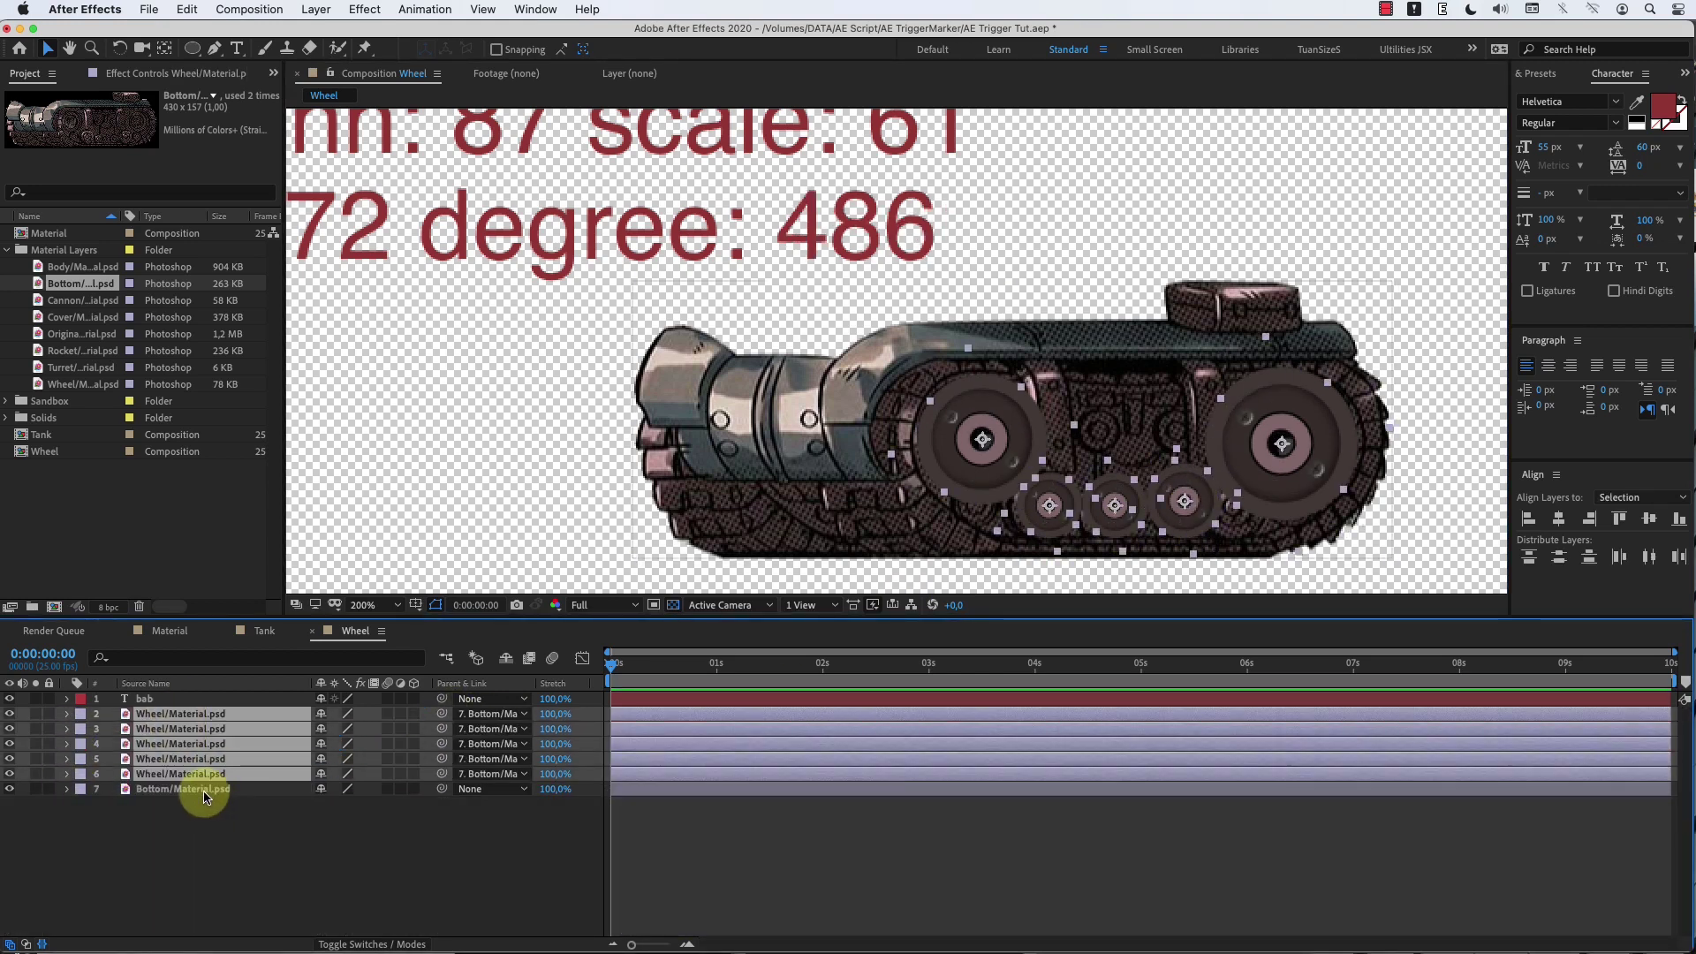
Step: In the layer 6 wheel's Rotation expression, link x to the X position of Bottom/Material.psd and apply it
left_click(204, 791)
left_click(66, 774)
left_click_drag(685, 868, 1053, 868)
scroll(499, 856, "down", 2)
left_click(232, 926)
left_click(753, 839)
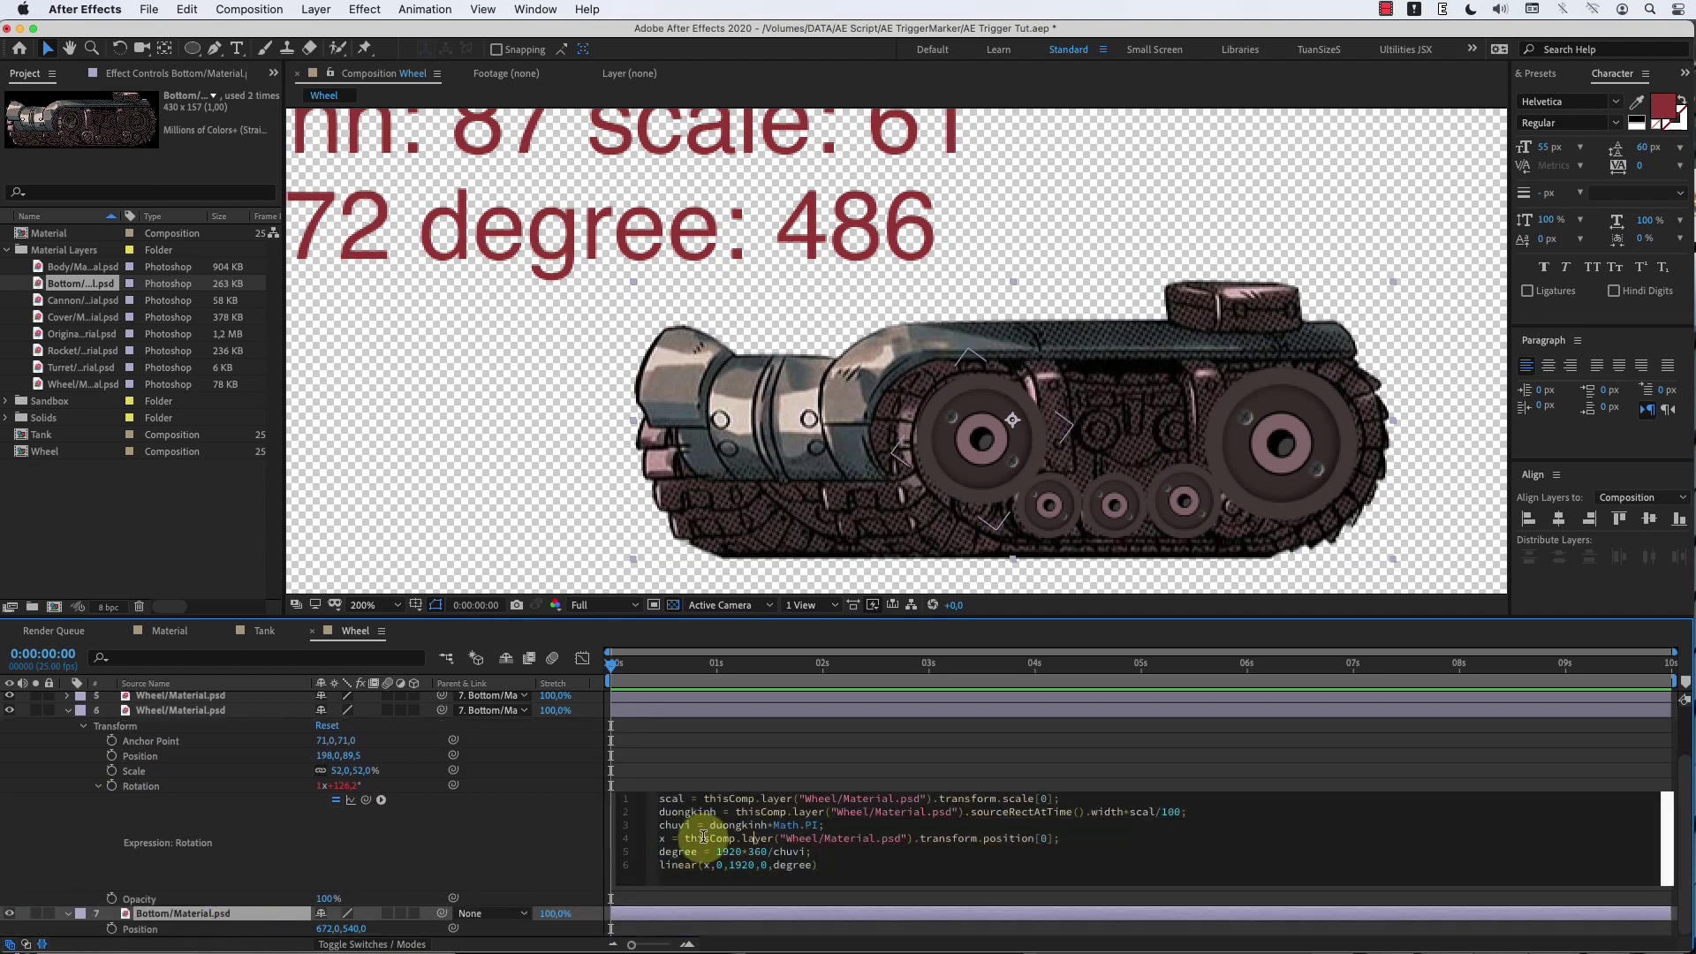
left_click_drag(687, 836, 1048, 836)
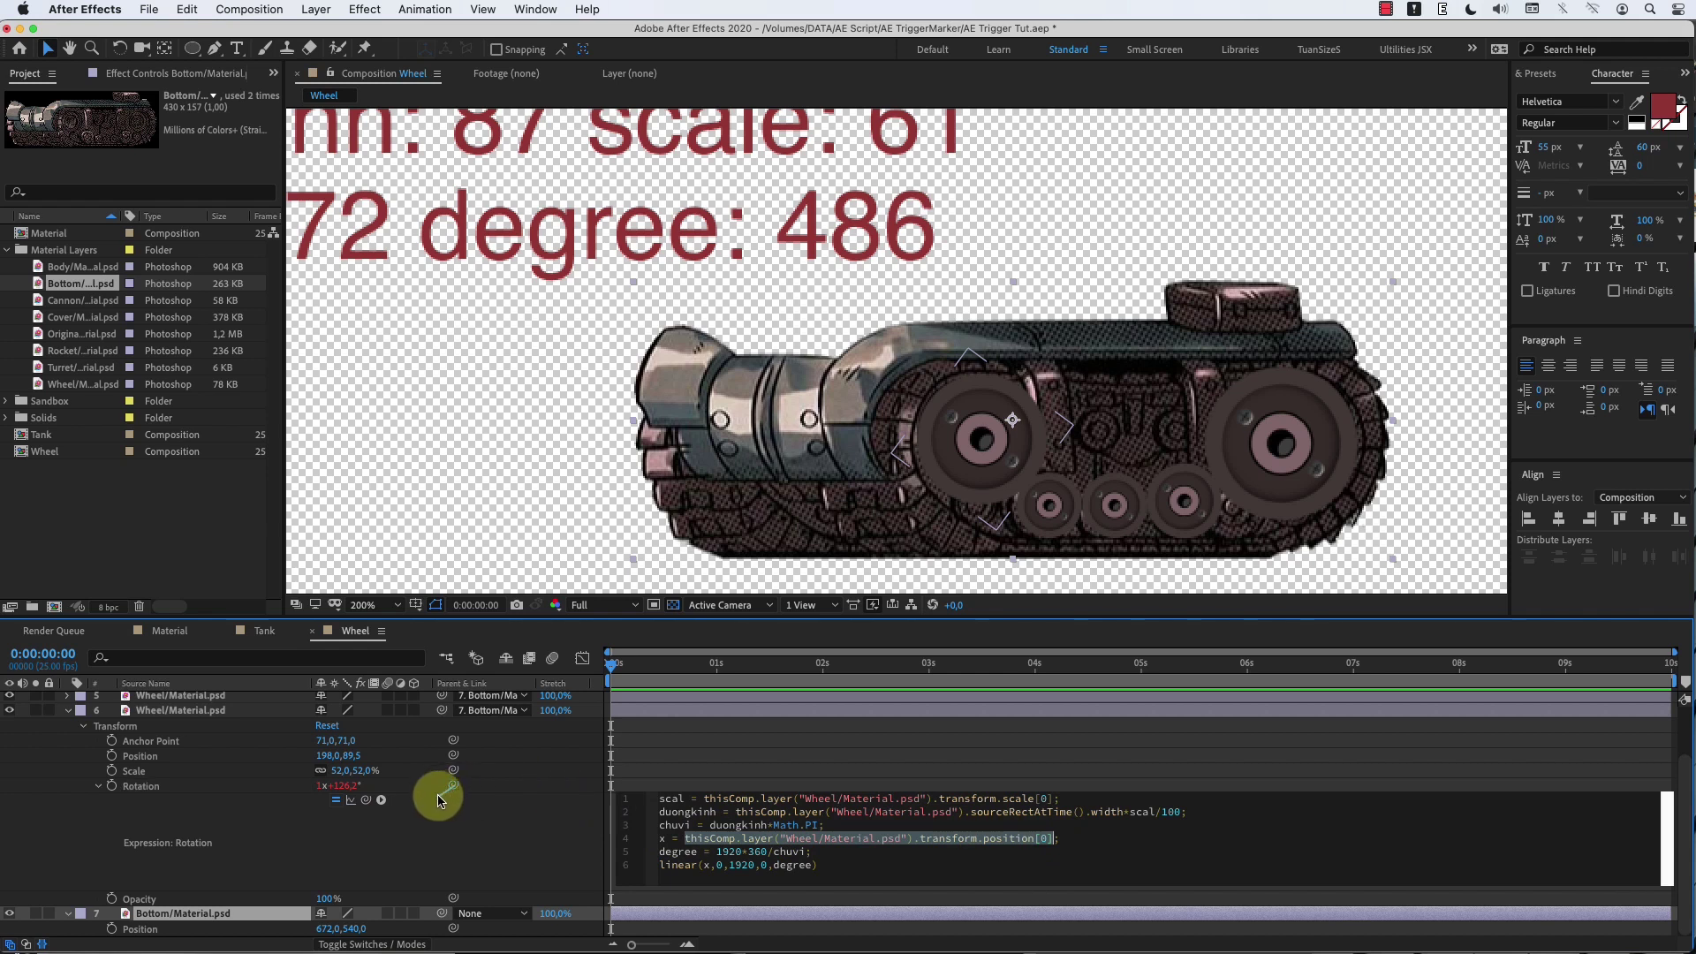
left_click_drag(439, 799, 331, 926)
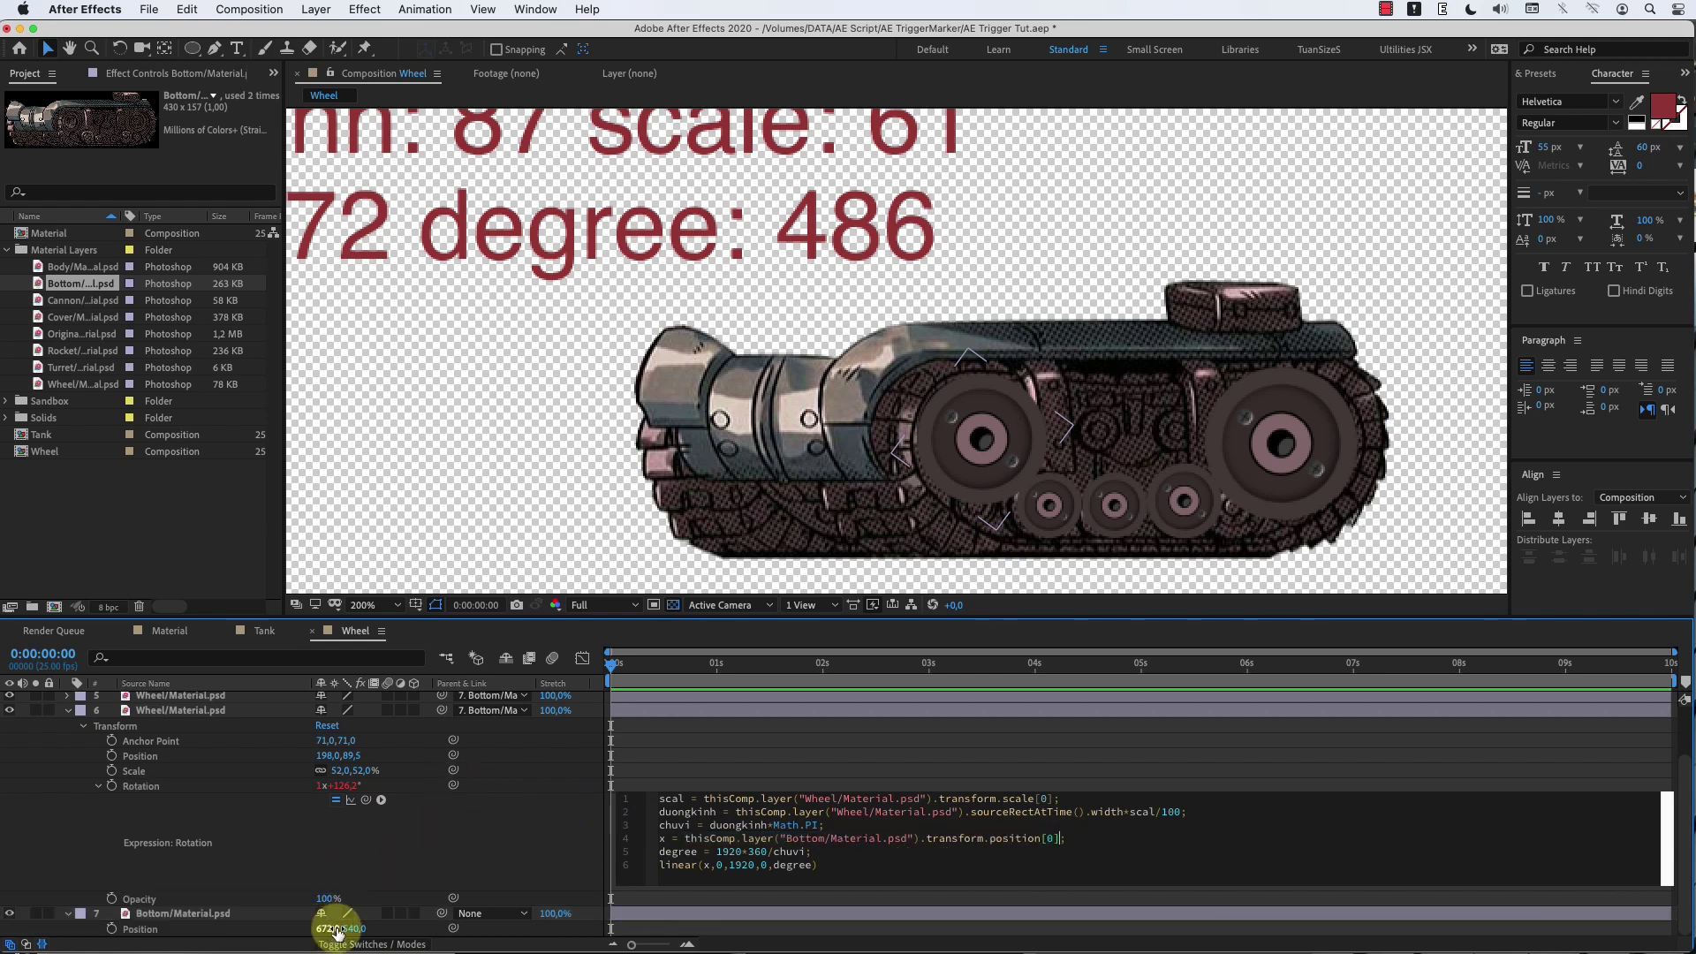
left_click(192, 714)
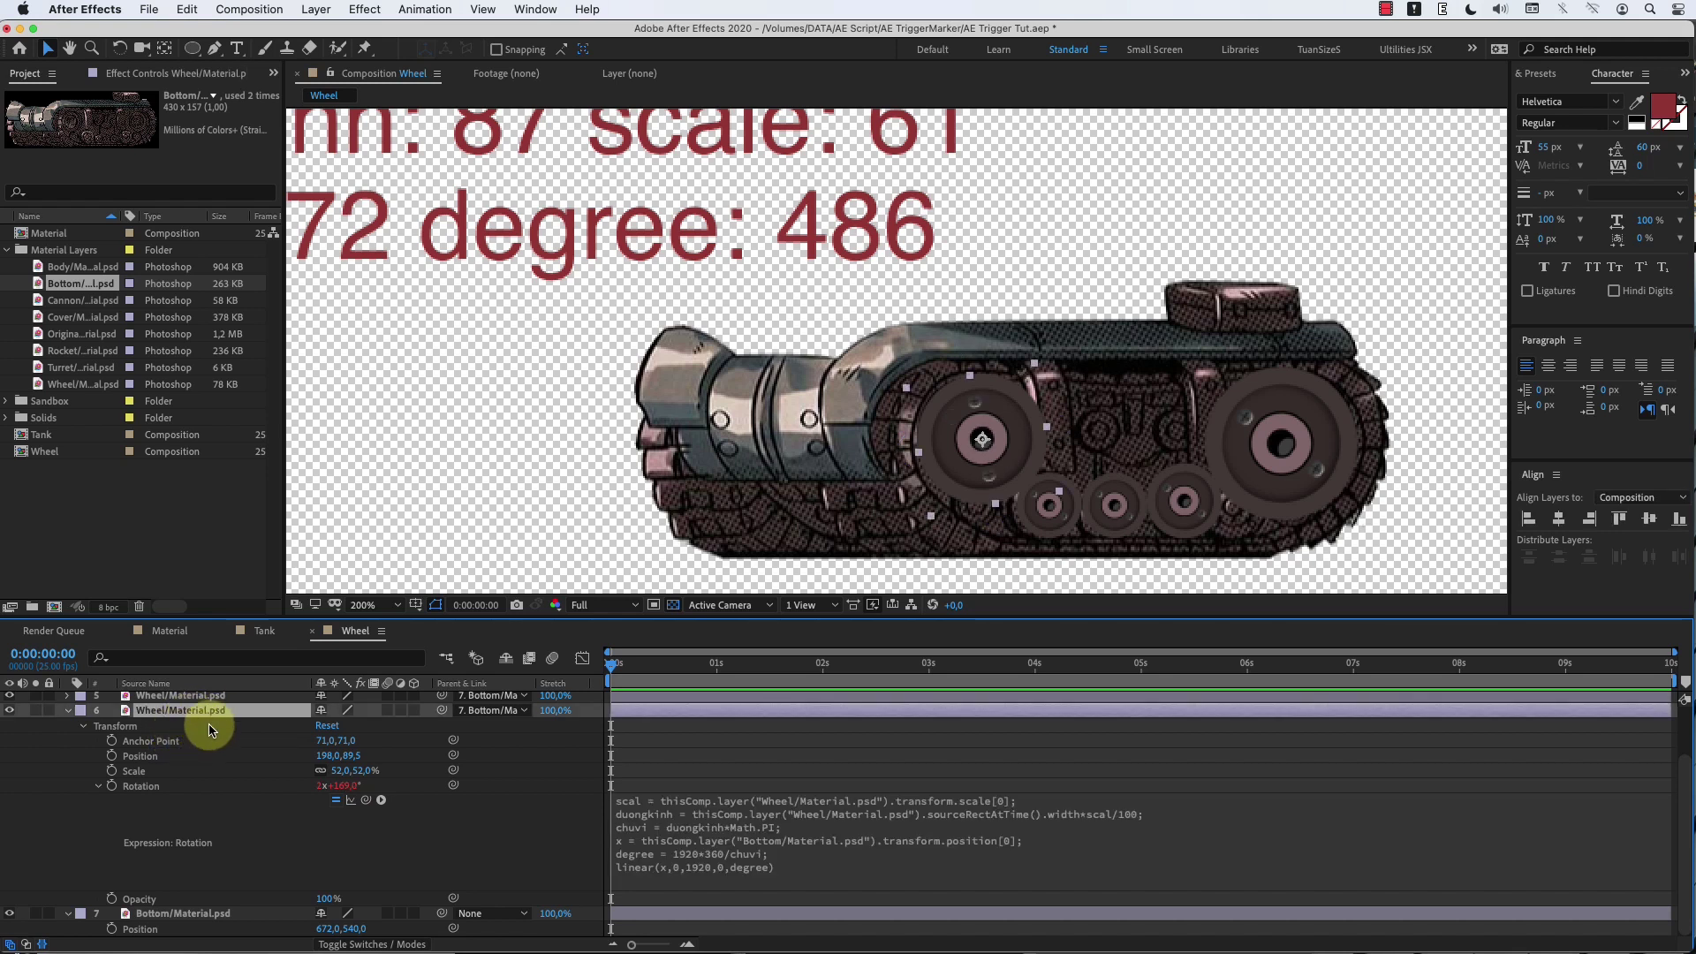
Step: Copy only the Rotation expression of the layer 6 wheel and paste it onto the other four wheel layers
key("u")
right_click(182, 787)
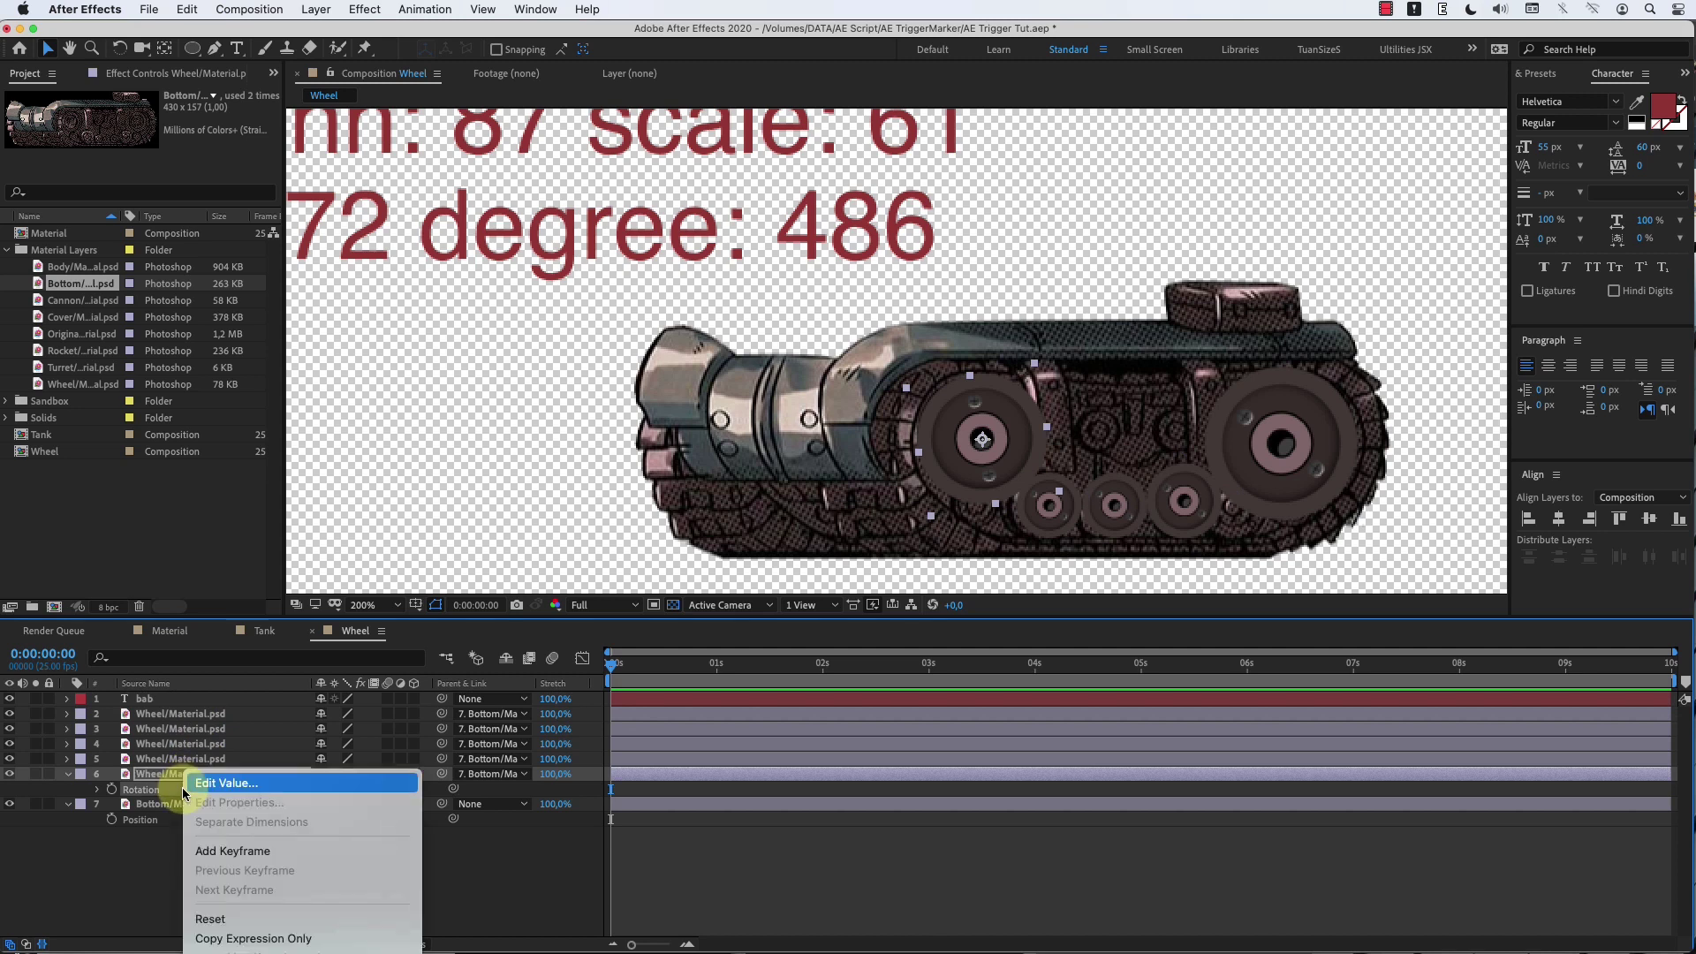
left_click(234, 926)
left_click(179, 717, "shift")
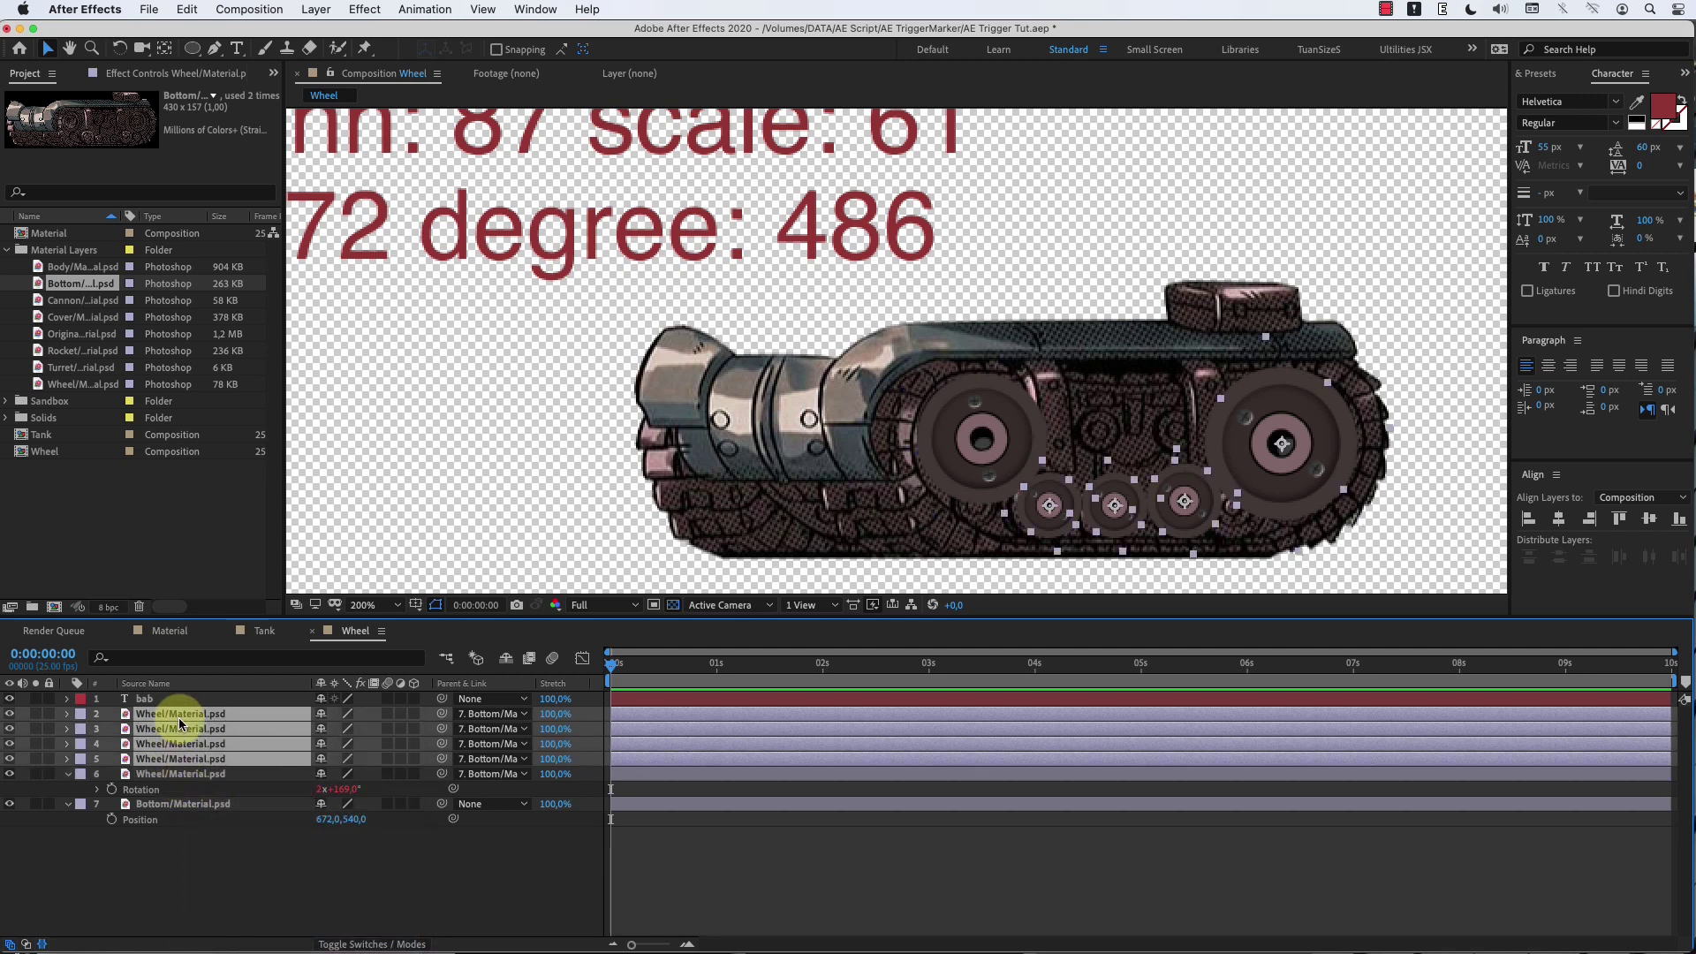
key("super+v")
left_click(198, 879)
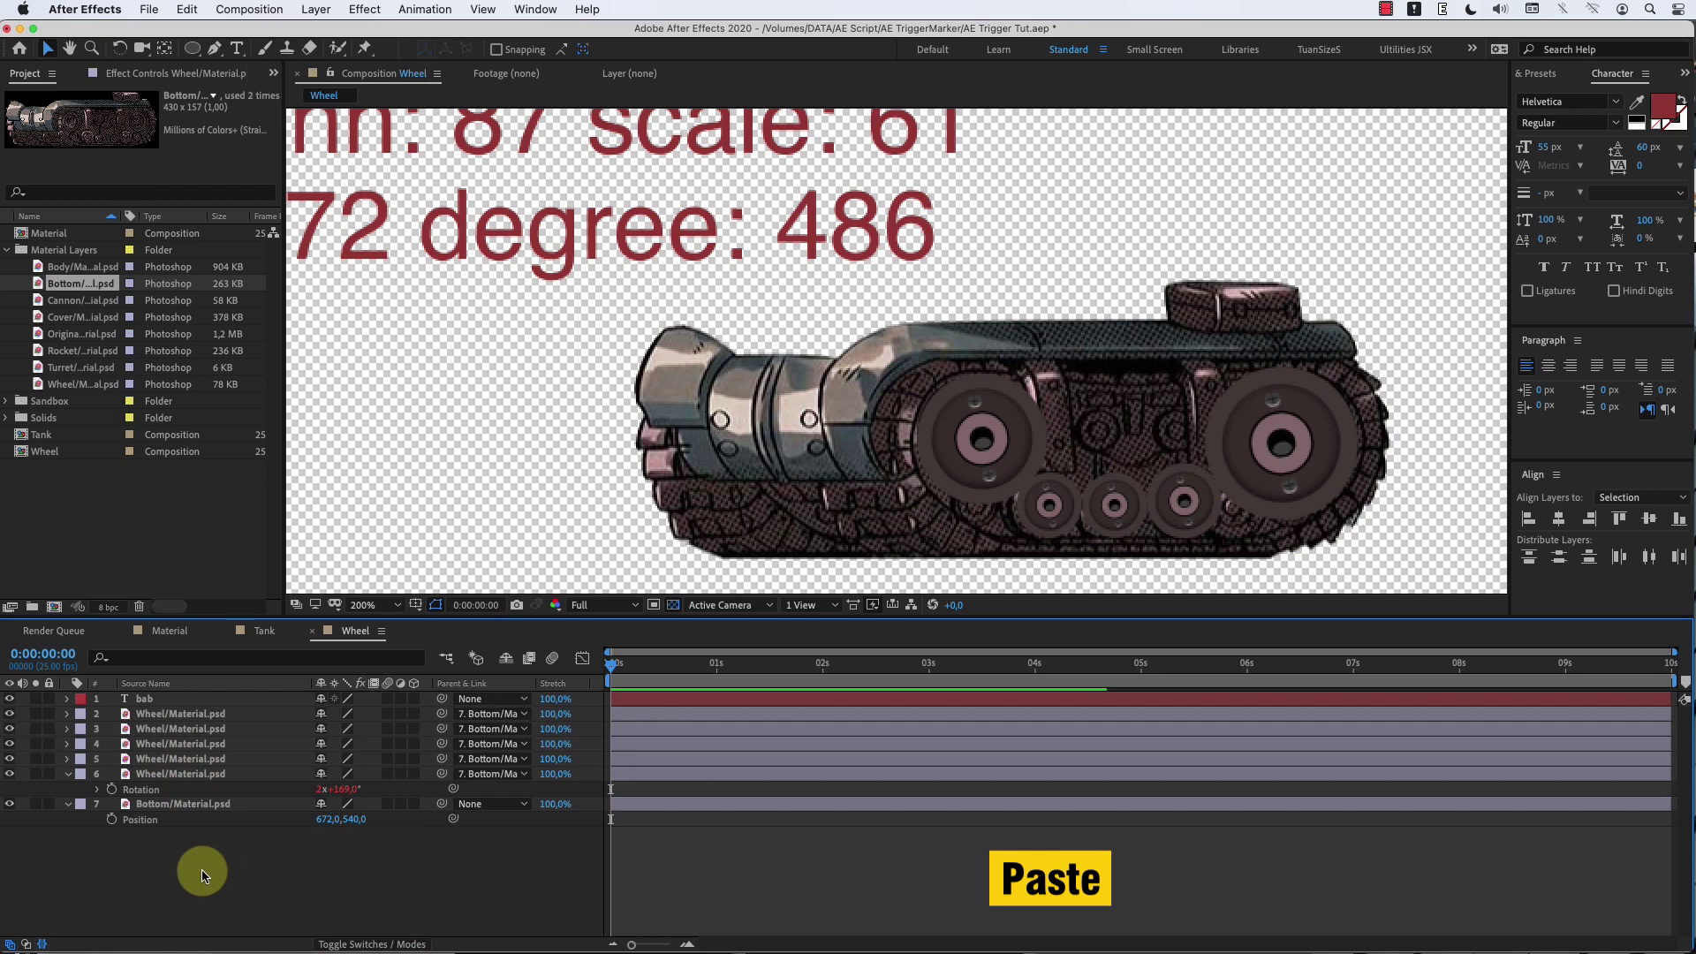
Step: Slide the Bottom/Material.psd layer horizontally to X position 429 and back to check that all wheels roll
left_click(199, 805)
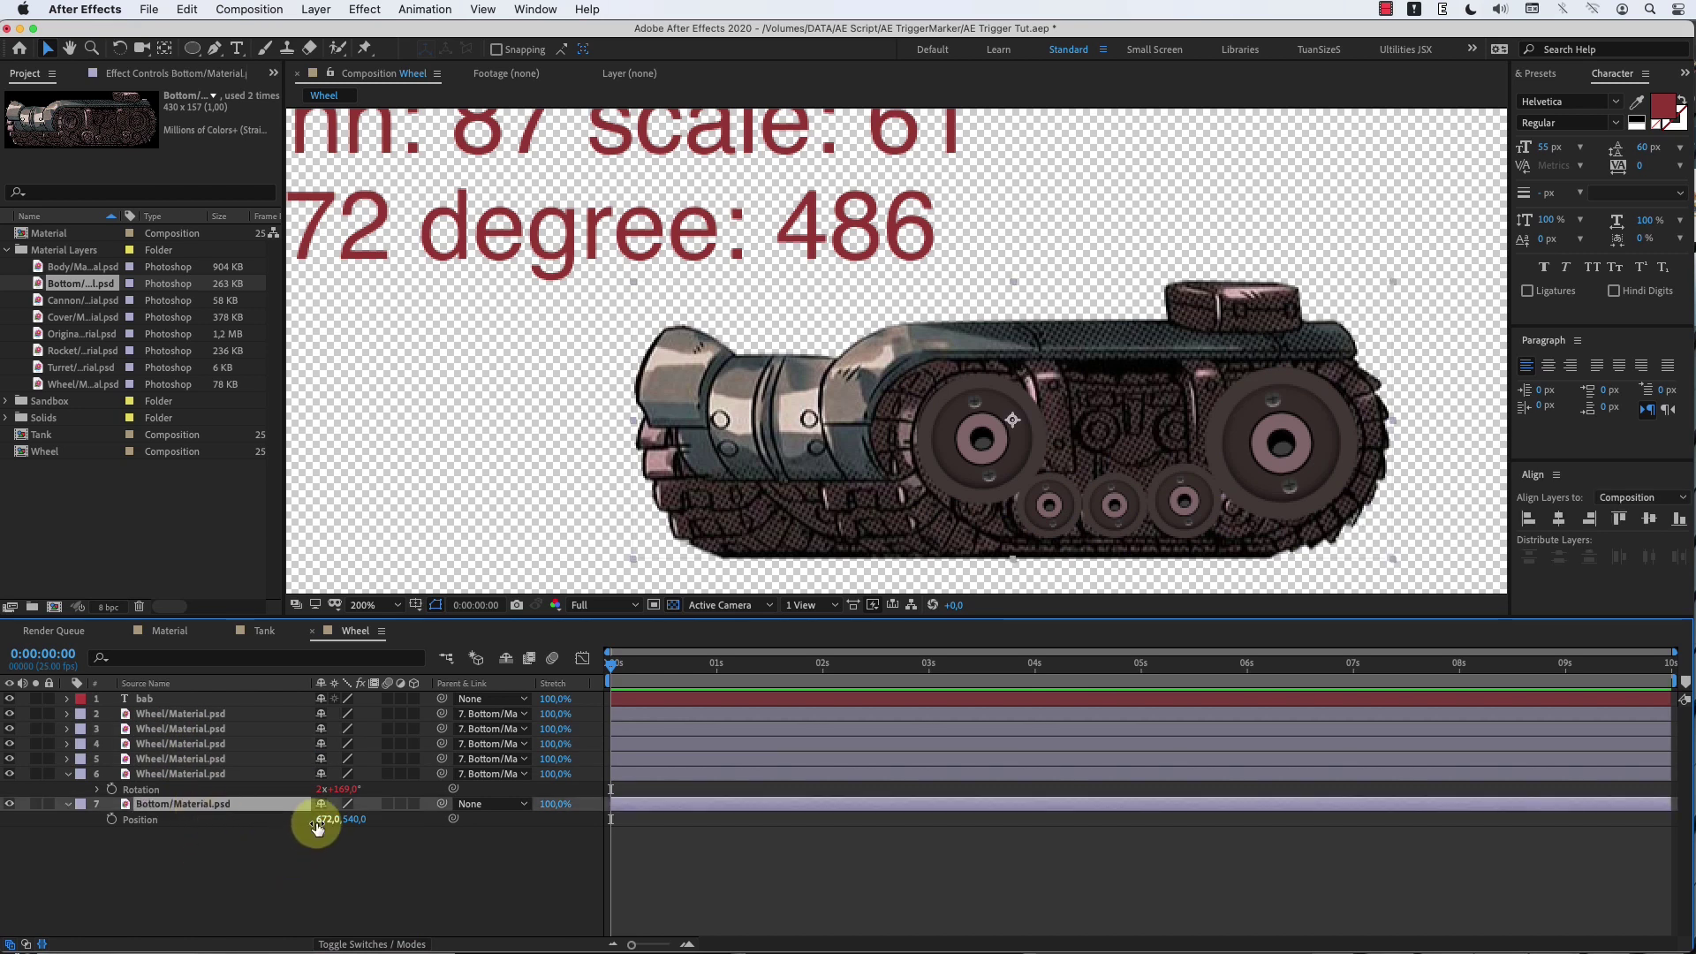
left_click_drag(323, 826, 141, 831)
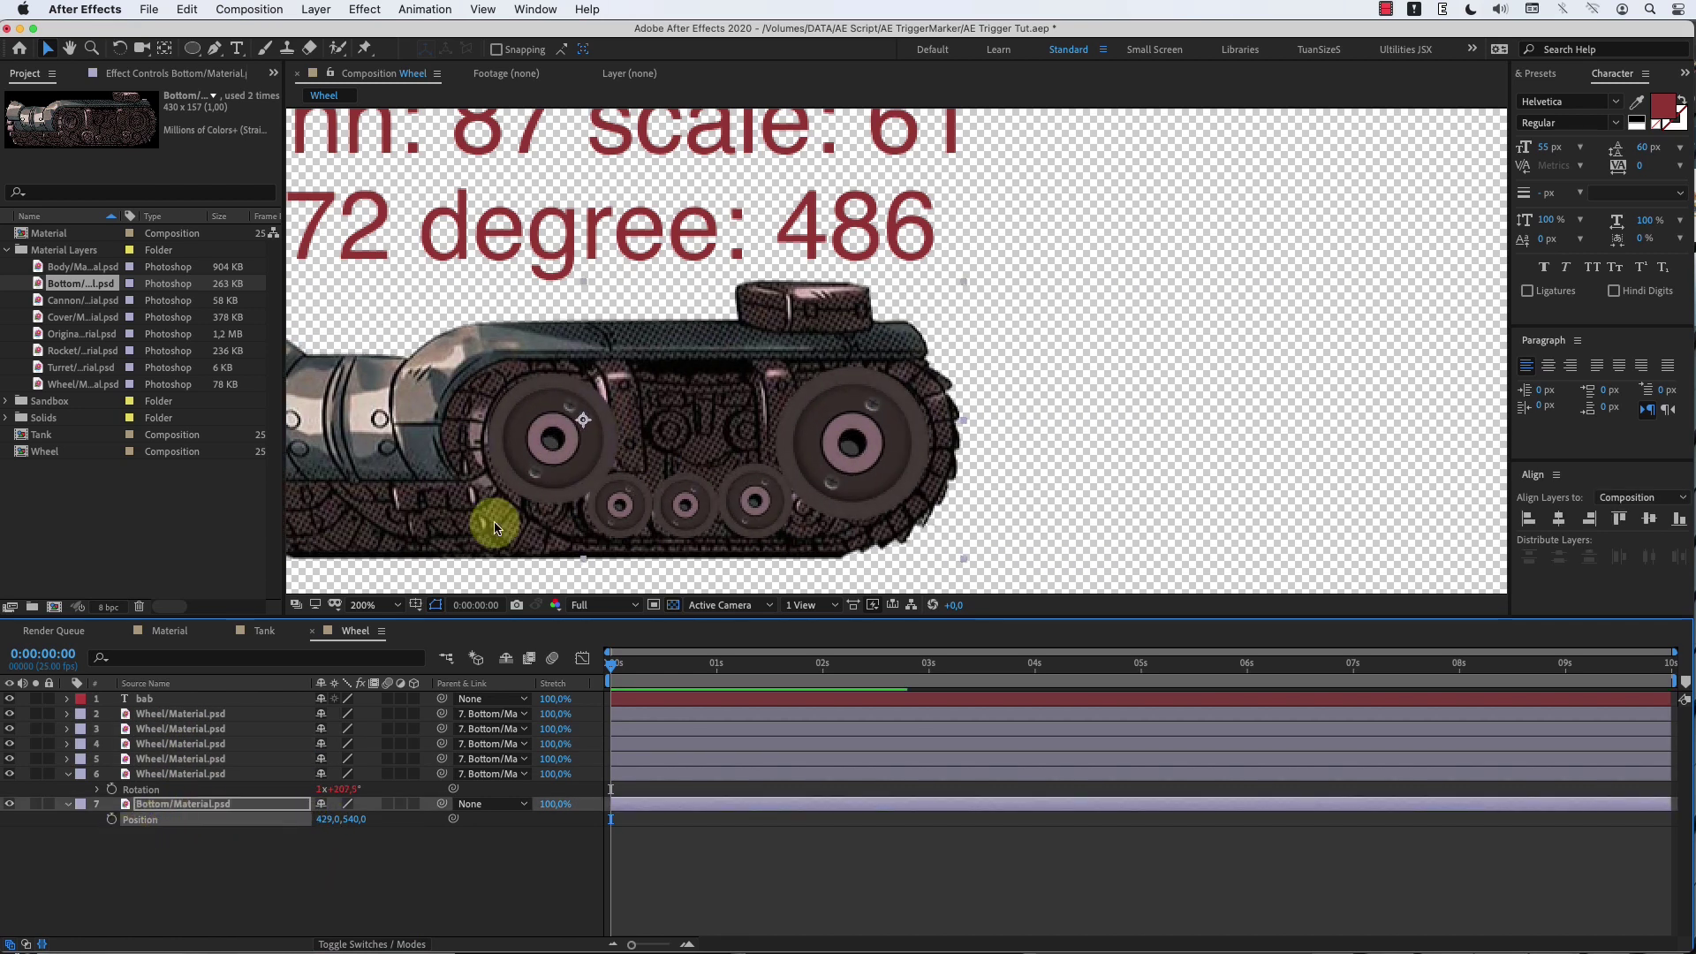
scroll(569, 565, "down", 1)
left_click_drag(325, 821, 674, 826)
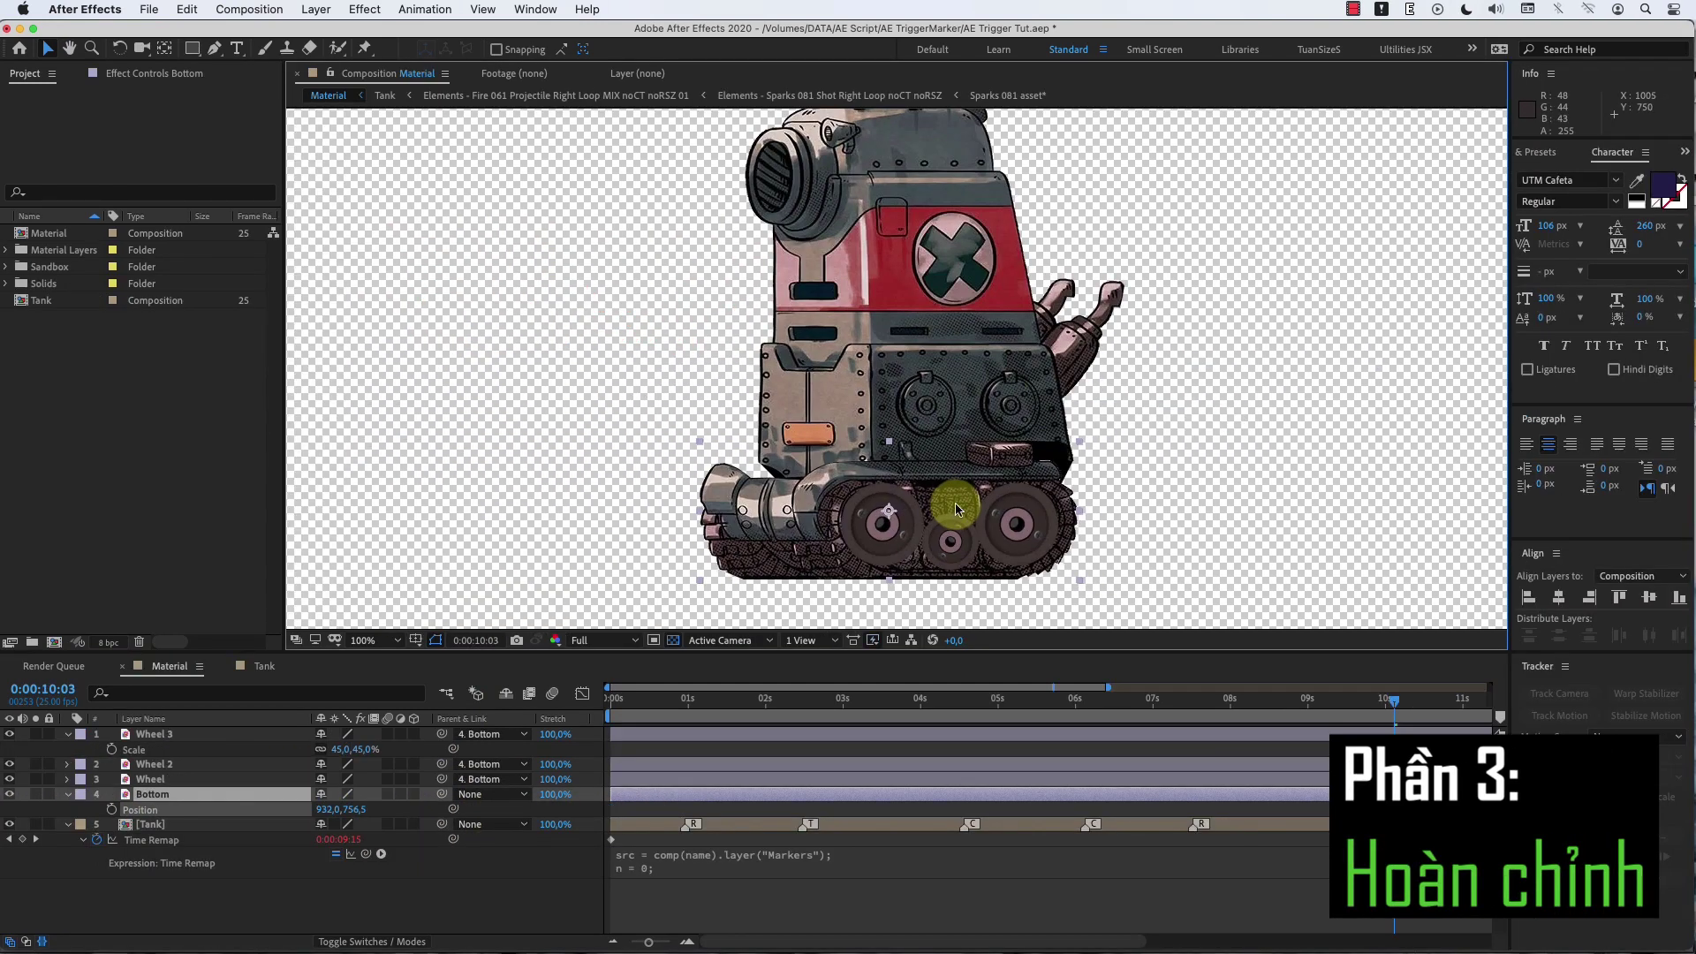
Step: In the Material composition, parent the Tank layer to Bottom and set Bottom's first Position keyframe at 0 seconds
left_click(214, 823)
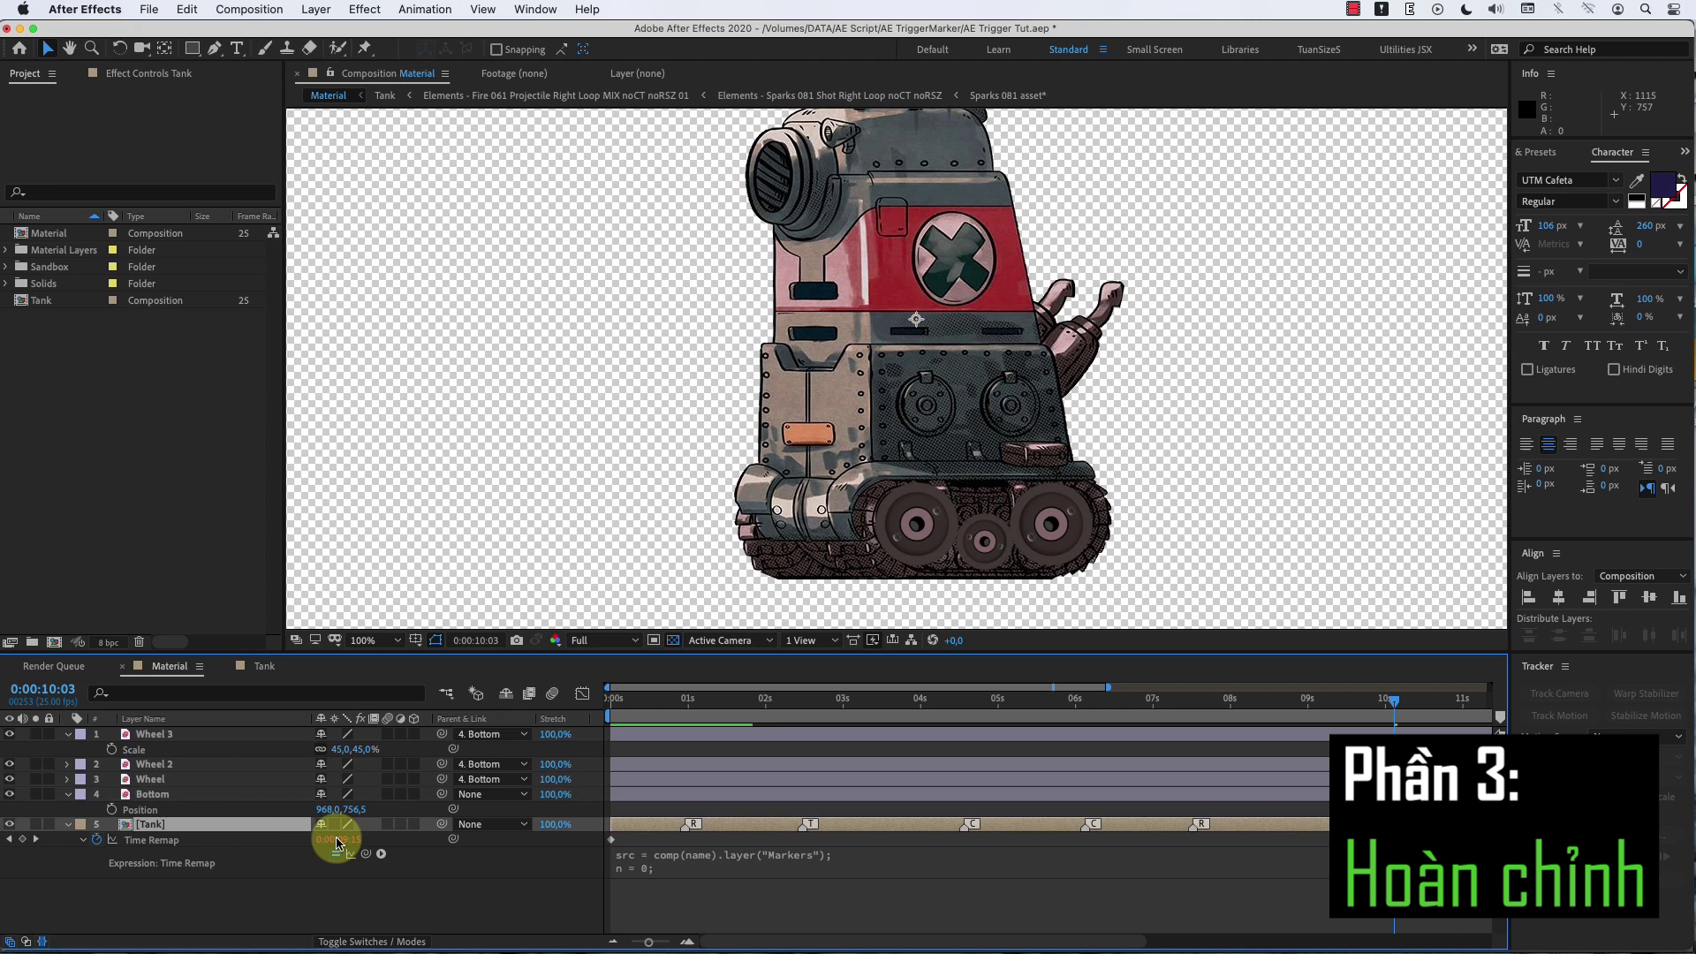
left_click_drag(435, 831, 189, 796)
left_click_drag(645, 702, 606, 707)
left_click(111, 809)
Step: Keyframe Bottom's horizontal movement: left at 3 seconds, right at about 5.5 seconds, and left to X position 746 at 8 seconds
left_click_drag(612, 702, 842, 722)
left_click_drag(976, 495, 853, 498)
left_click_drag(922, 703, 1037, 702)
left_click_drag(864, 502, 1031, 515)
left_click_drag(1038, 702, 1231, 702)
left_click_drag(1042, 518, 768, 498)
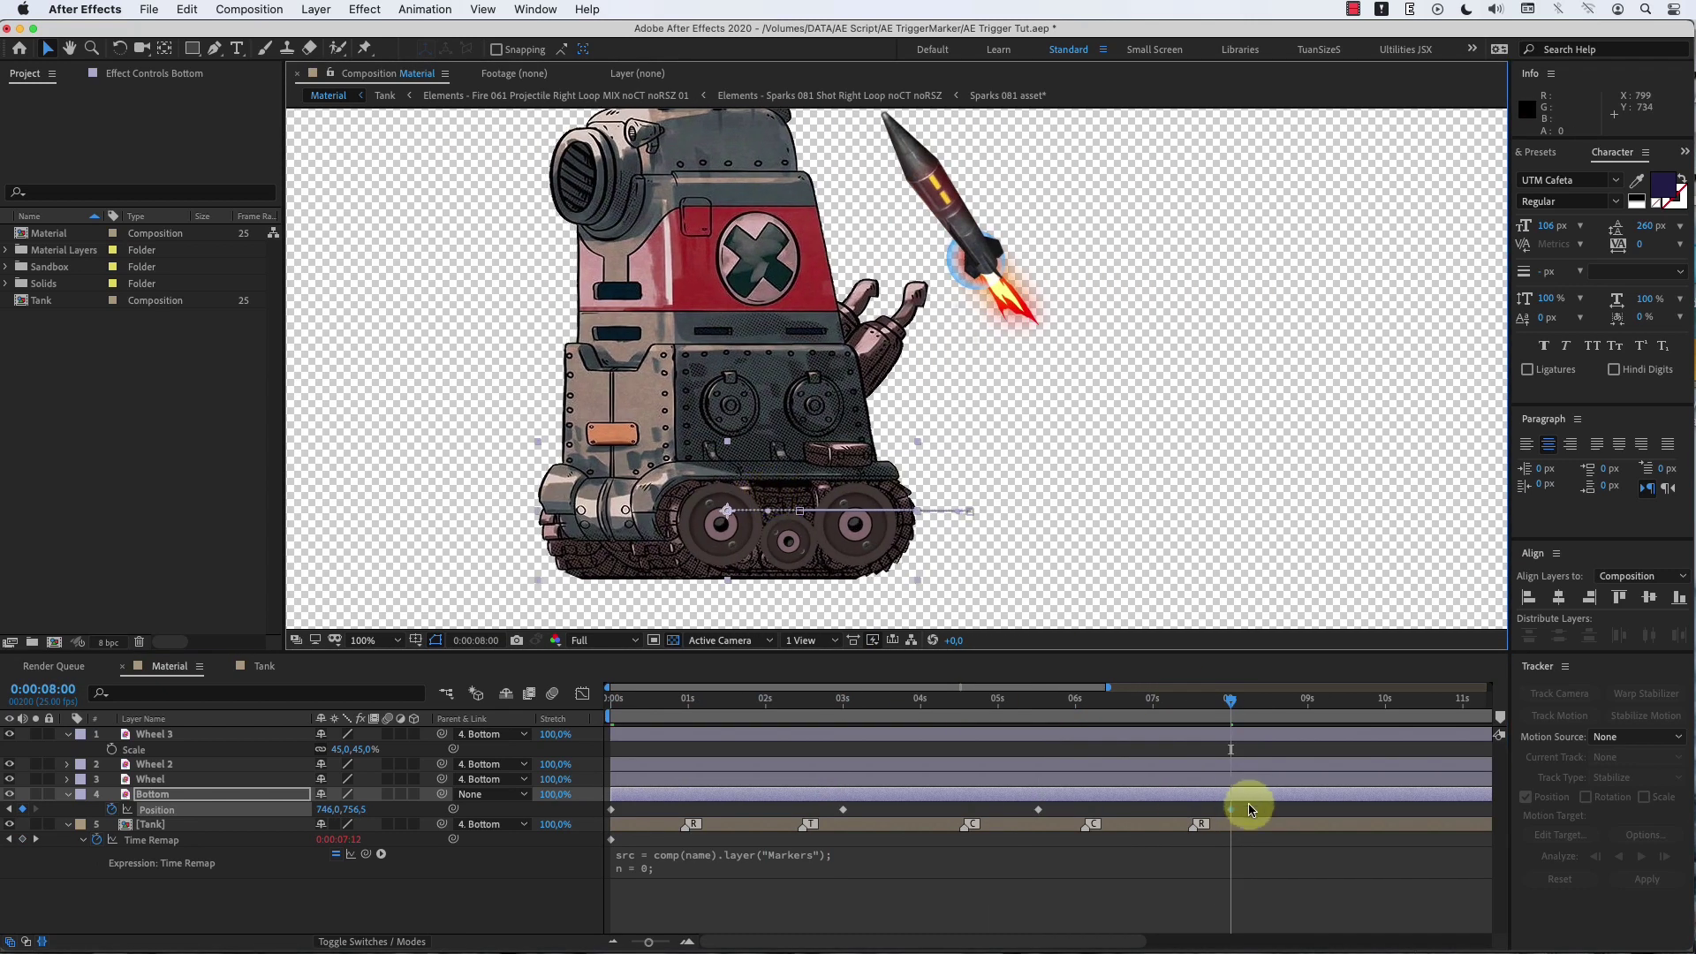
Step: Apply Easy Ease to all four of Bottom's Position keyframes
left_click_drag(1249, 803, 575, 814)
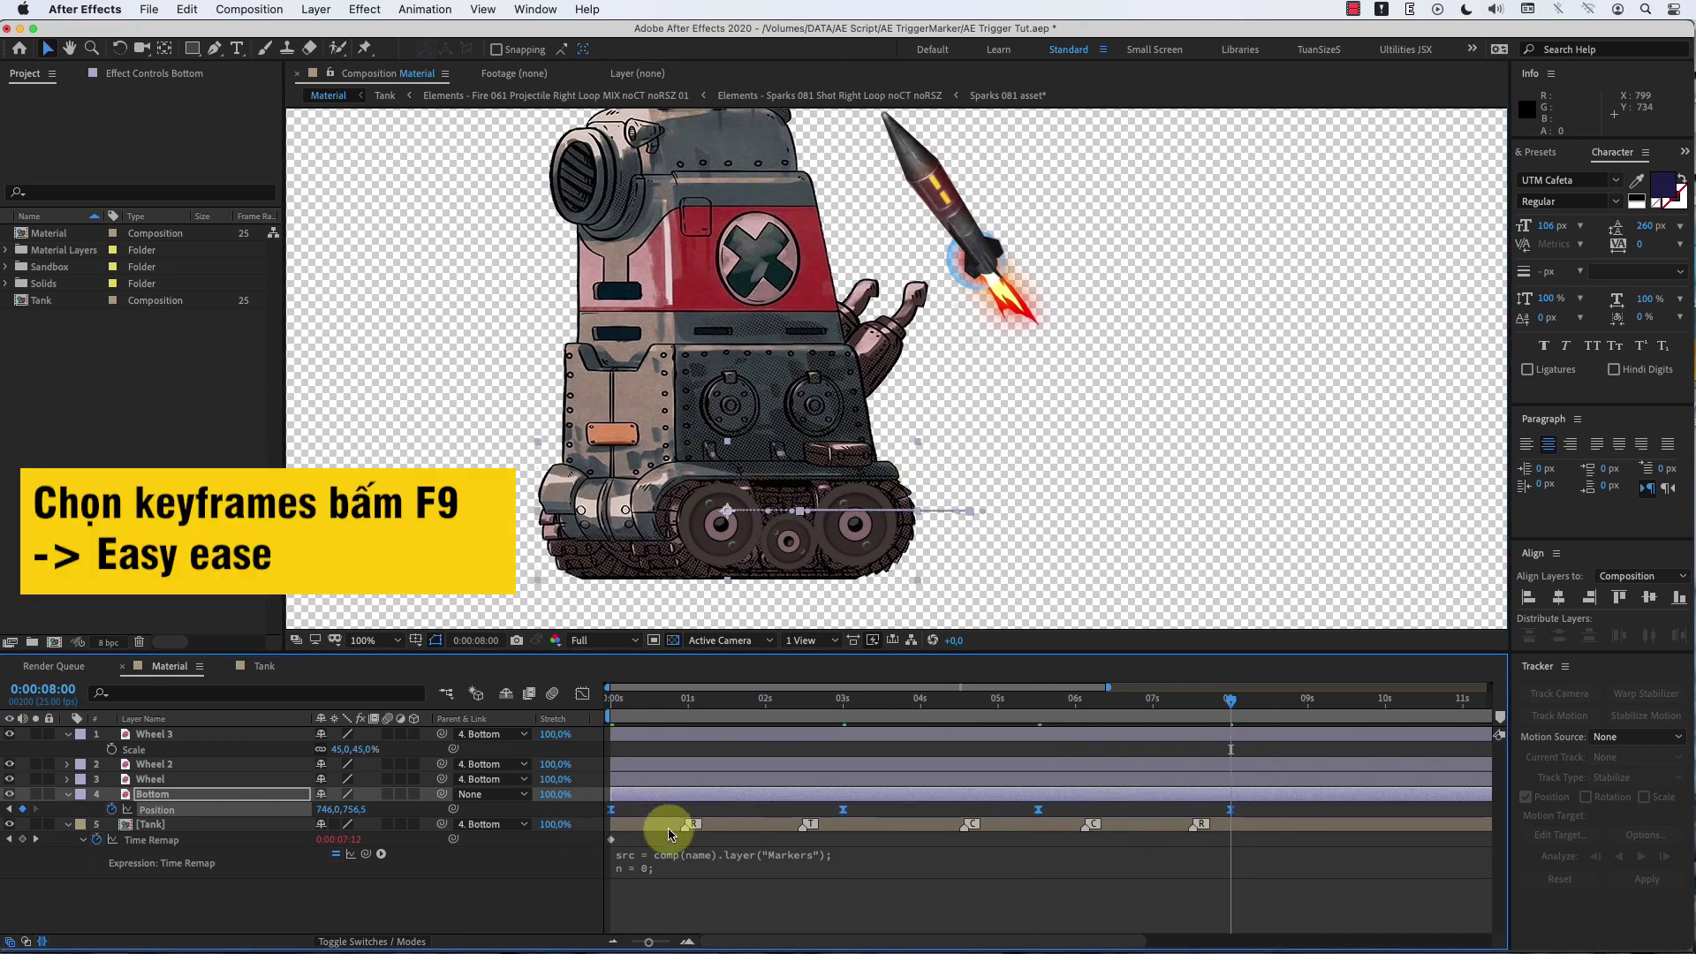
left_click(681, 894)
left_click(635, 698)
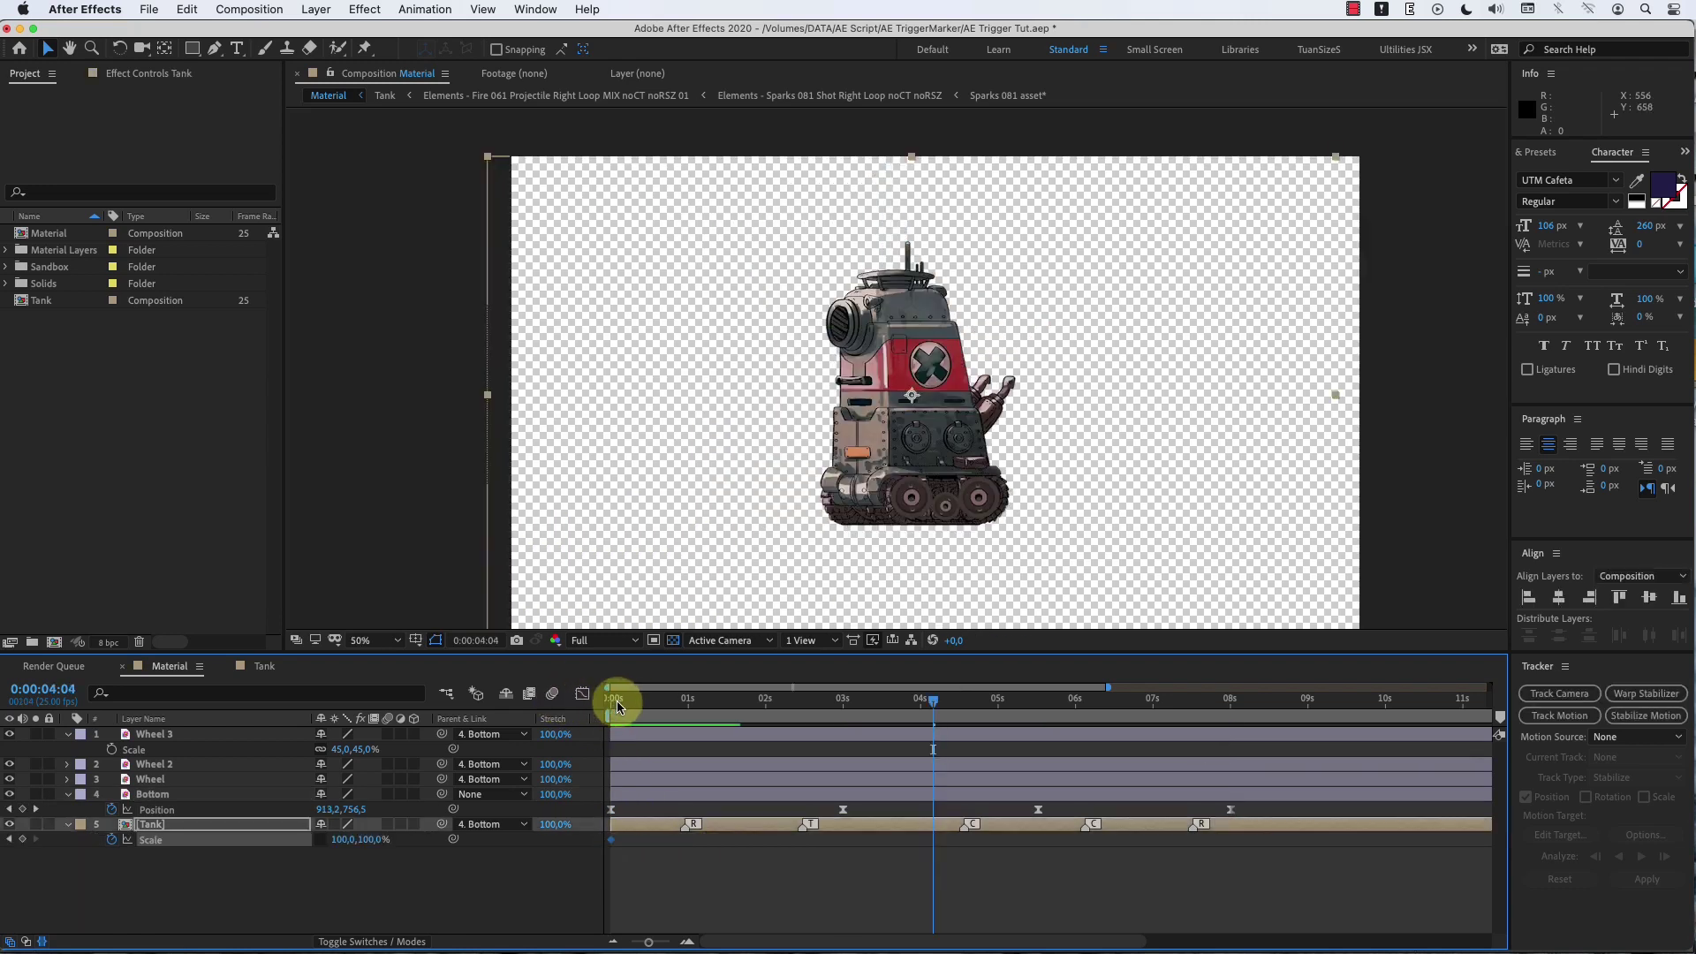
Step: Keyframe the Tank layer's Scale at 100% on frame 0 and reduce its vertical scale to 98% on frame 3
left_click(617, 704)
scroll(727, 462, "up", 2)
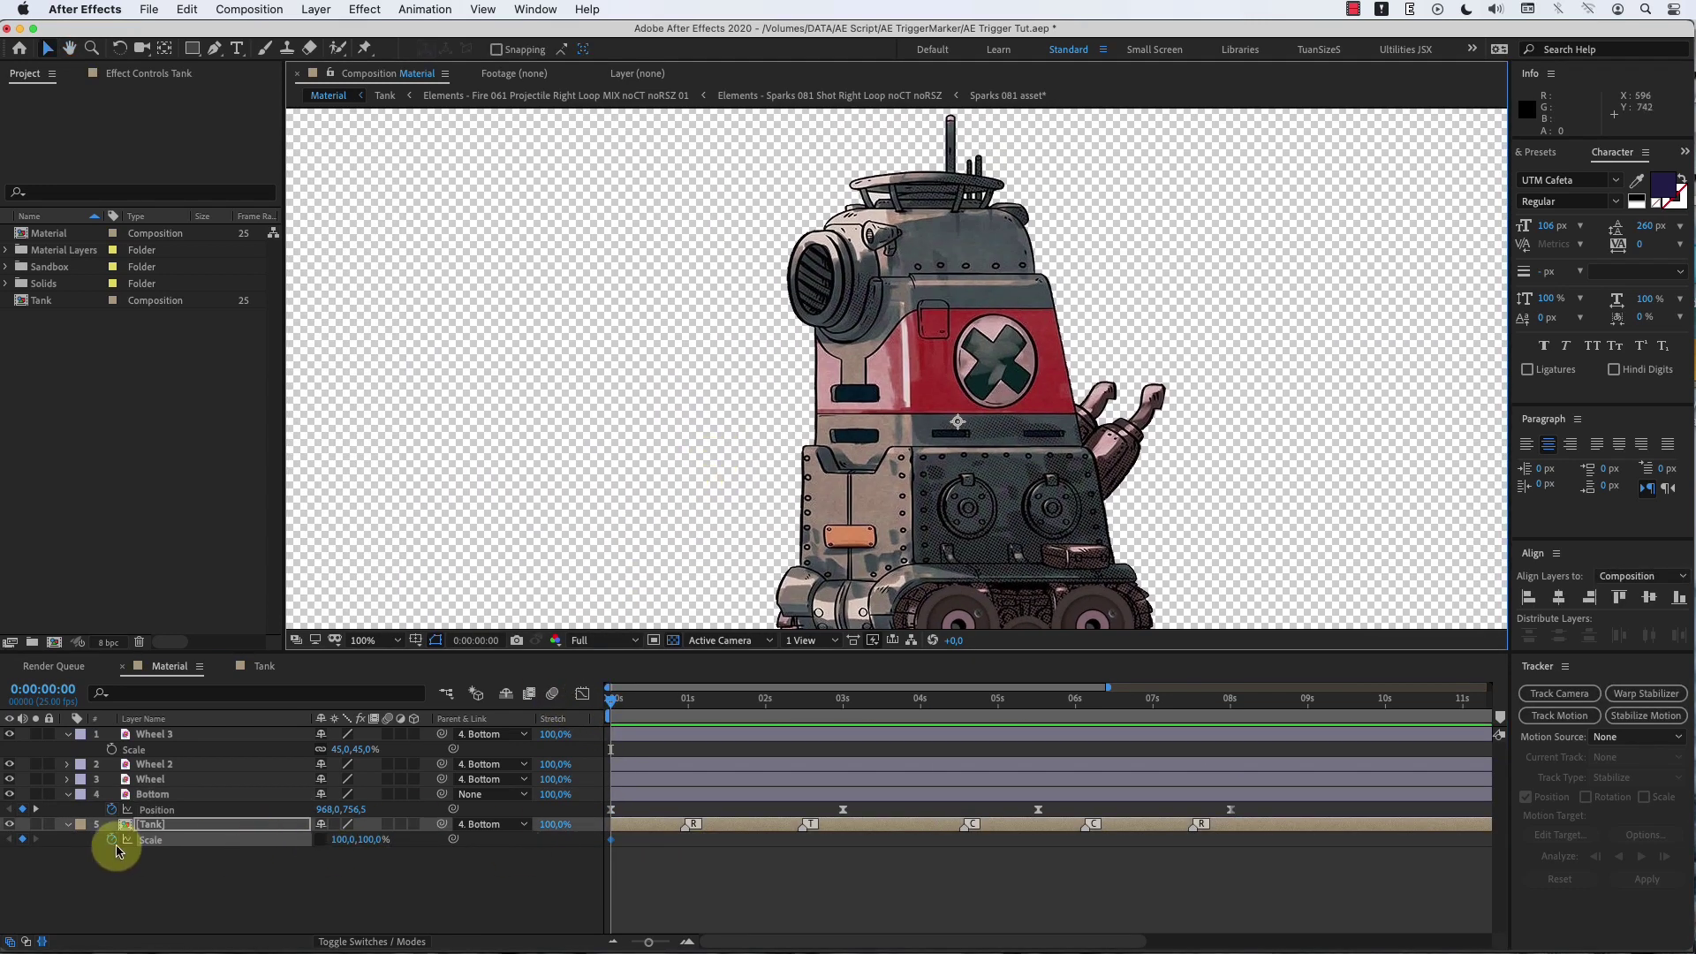
left_click_drag(612, 704, 621, 704)
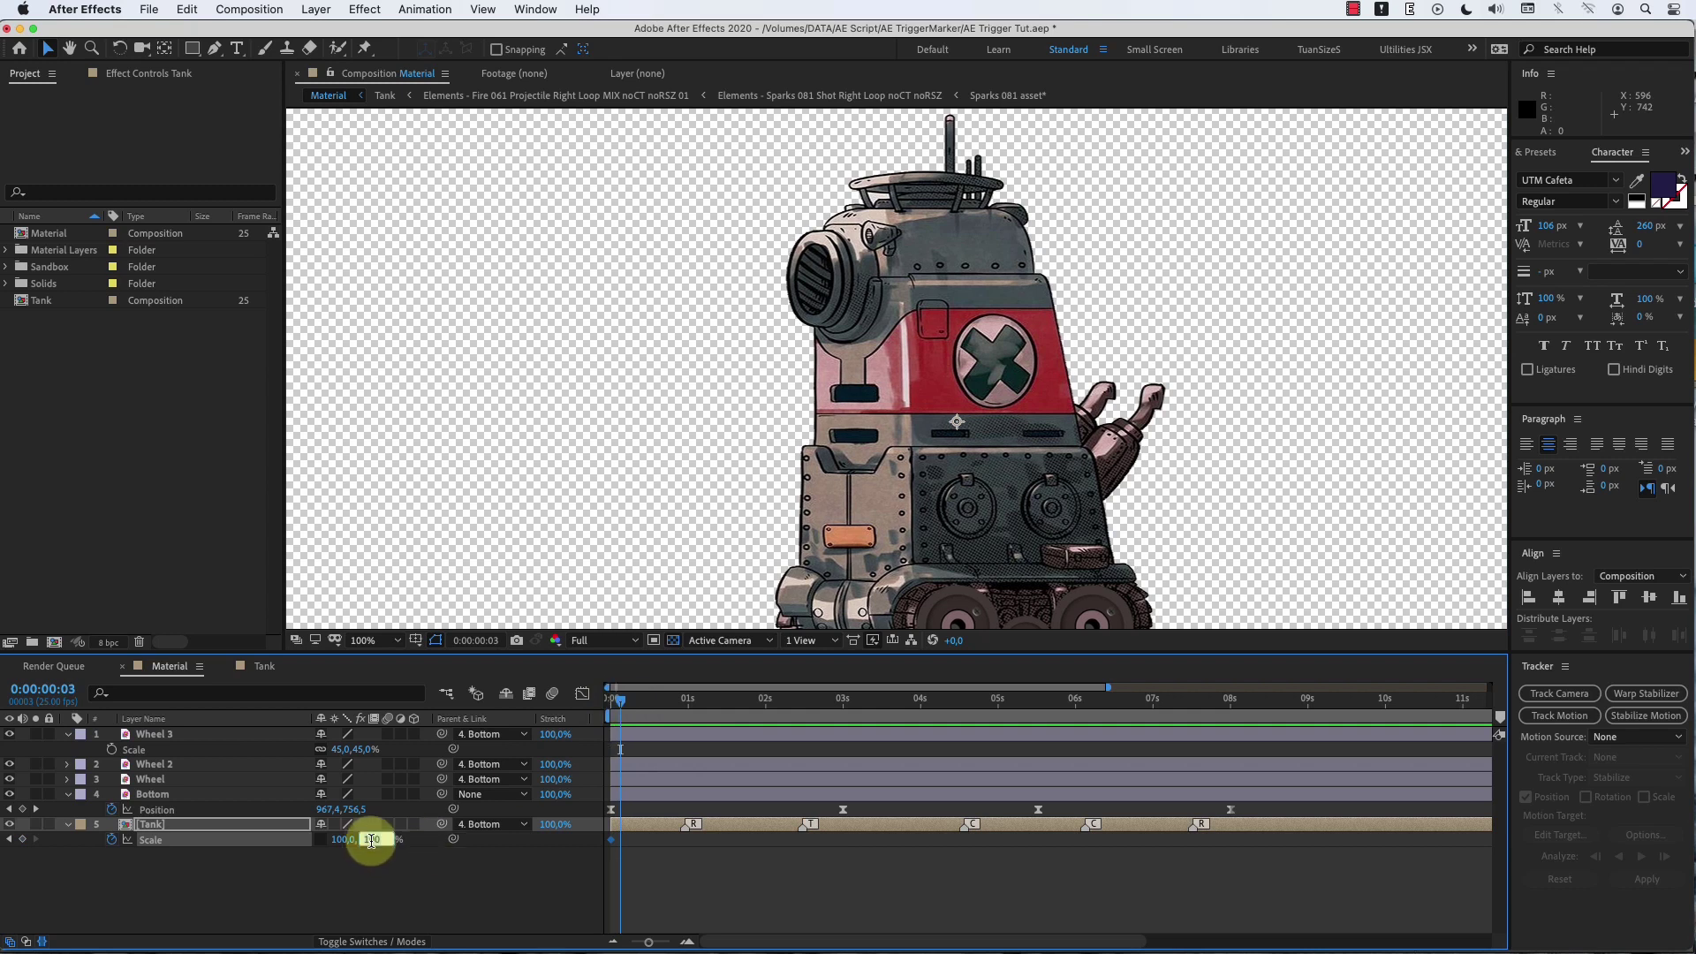
left_click(142, 851)
Step: Enable an expression on the Tank layer's Scale and lower the layer's anchor point to just above the tread
left_click(112, 839, "alt")
key("y")
left_click_drag(957, 428, 904, 442)
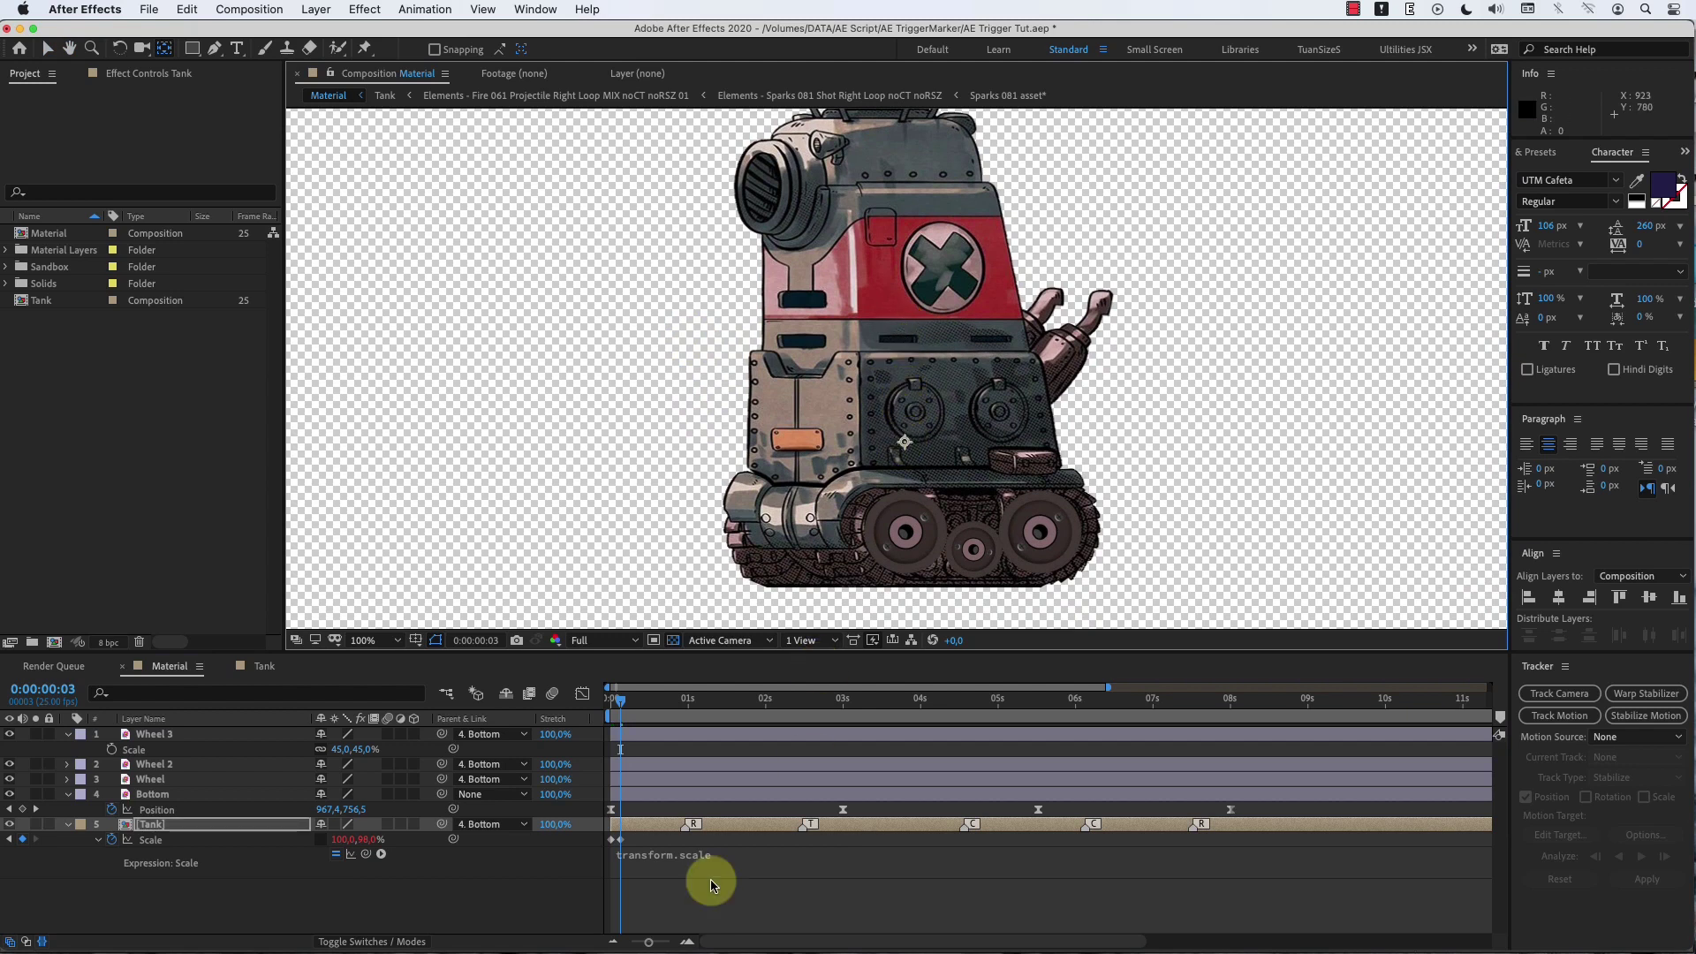
left_click(708, 882)
Step: Replace the Tank layer's Scale expression with loopOut('pingpong') and apply it
left_click(177, 841)
left_click(677, 861)
type("loopOut('pingpong")
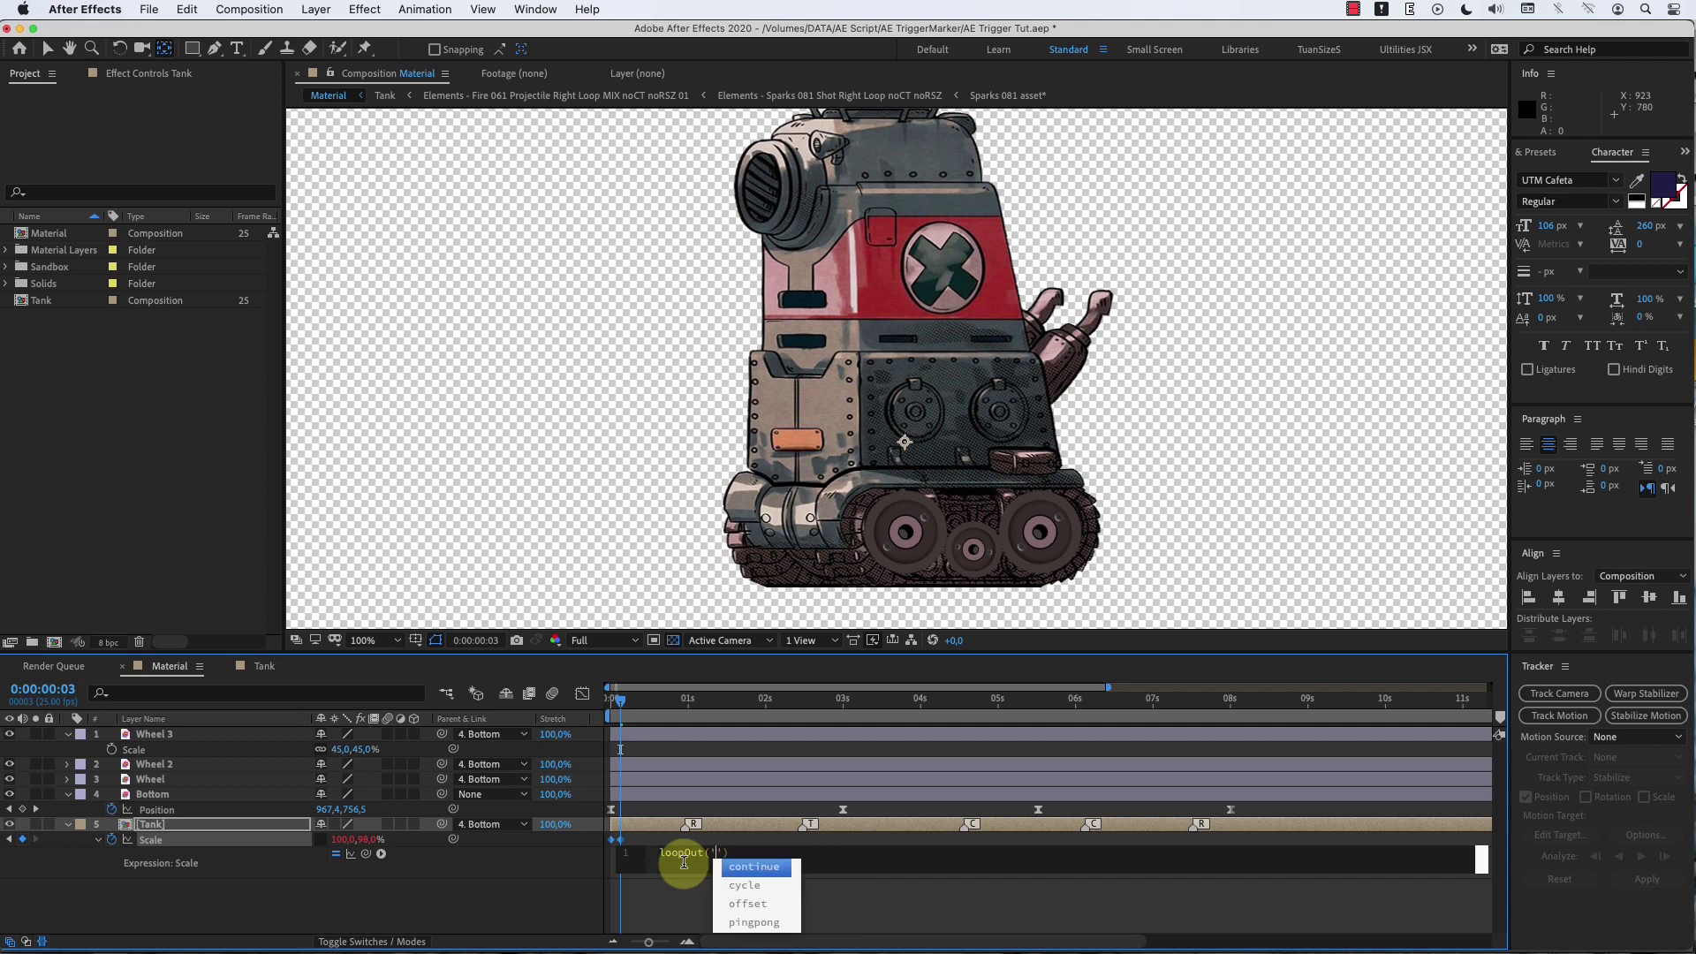
left_click(701, 910)
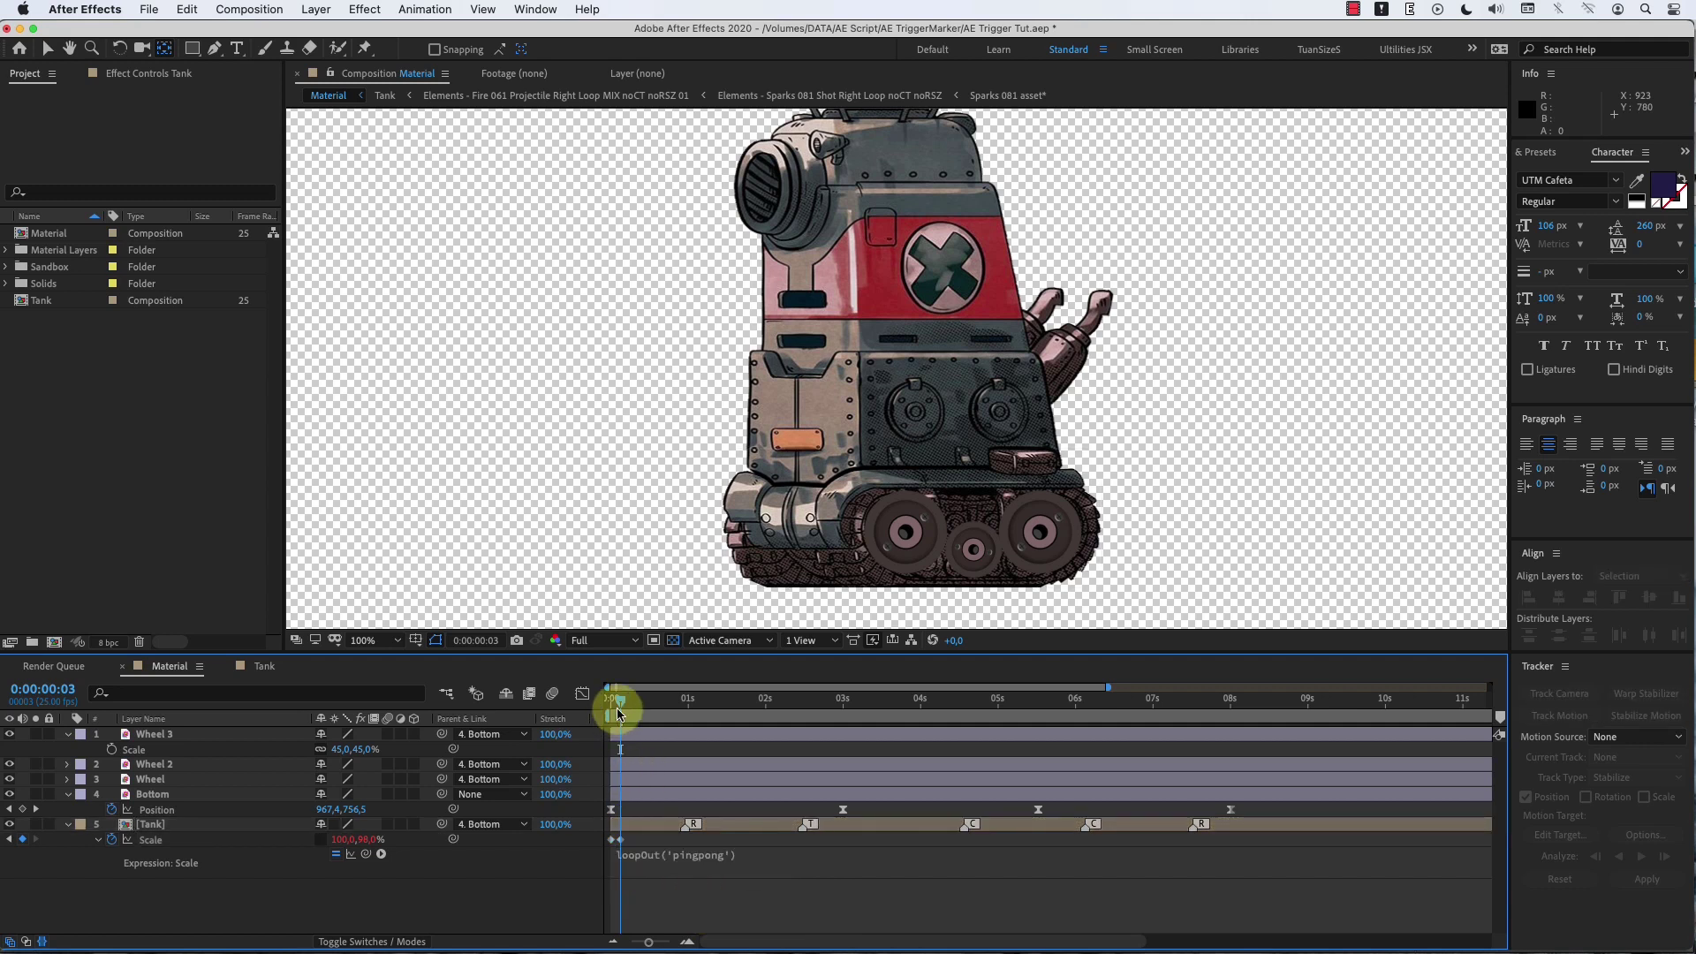
Step: Preview the animation from the start and enlarge the composition view to check the tank's shaking and rolling wheels
left_click_drag(619, 705, 587, 704)
key("space")
key("space")
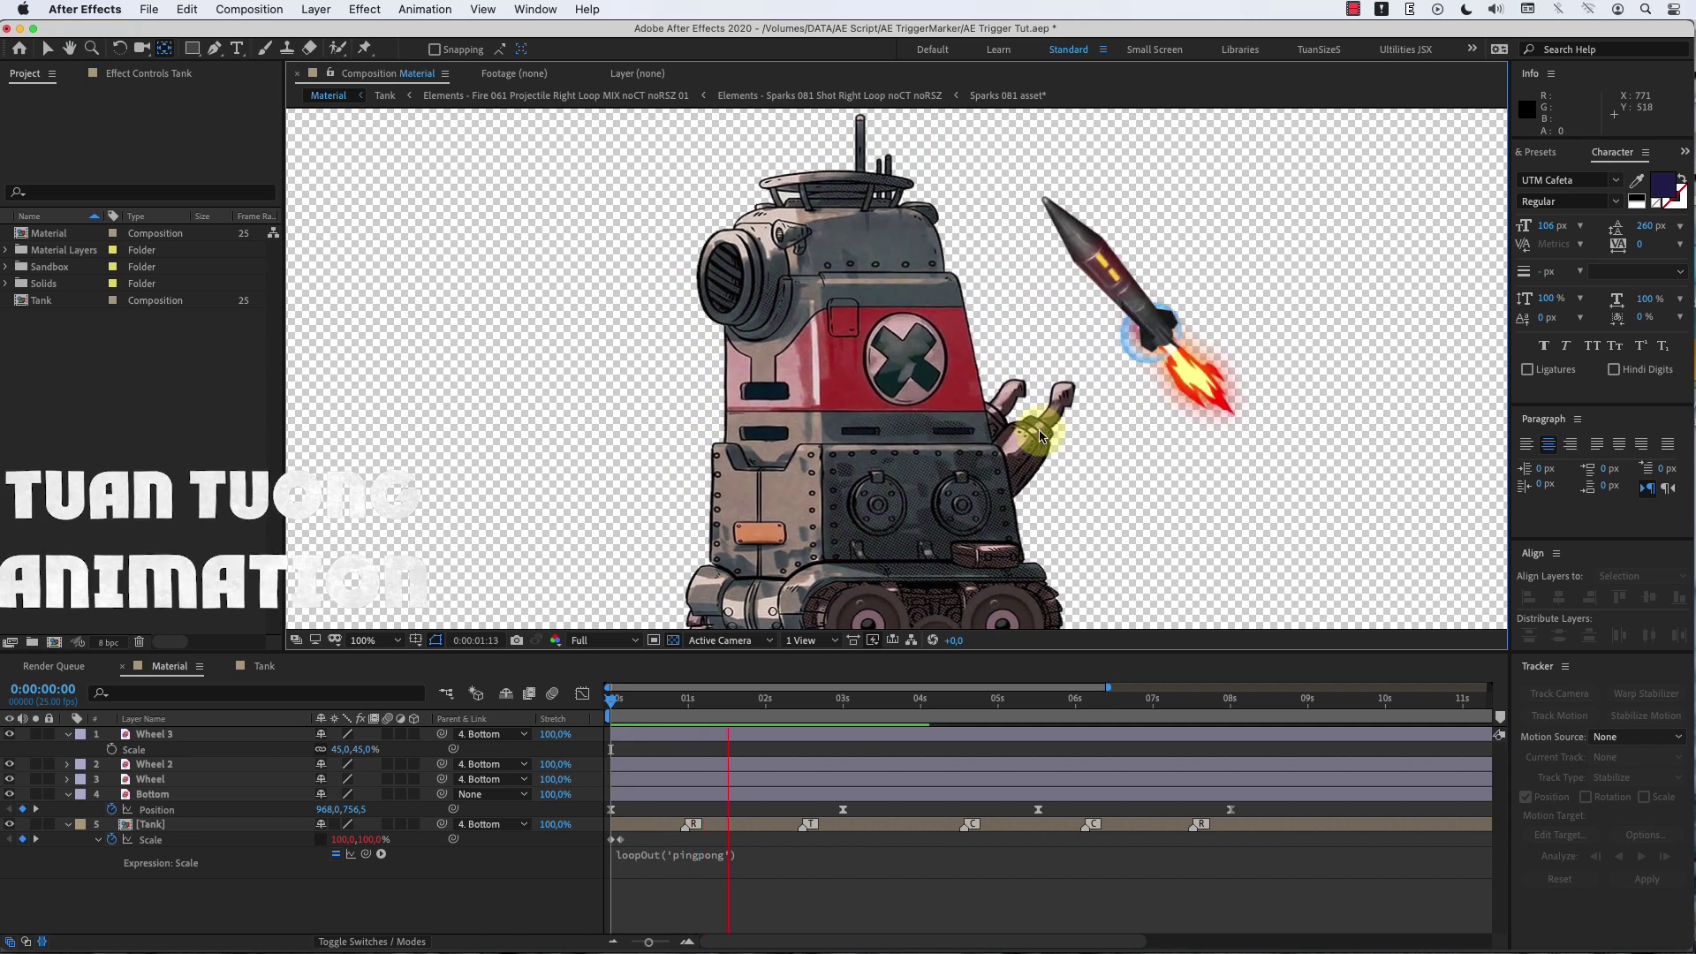
left_click_drag(667, 652, 668, 720)
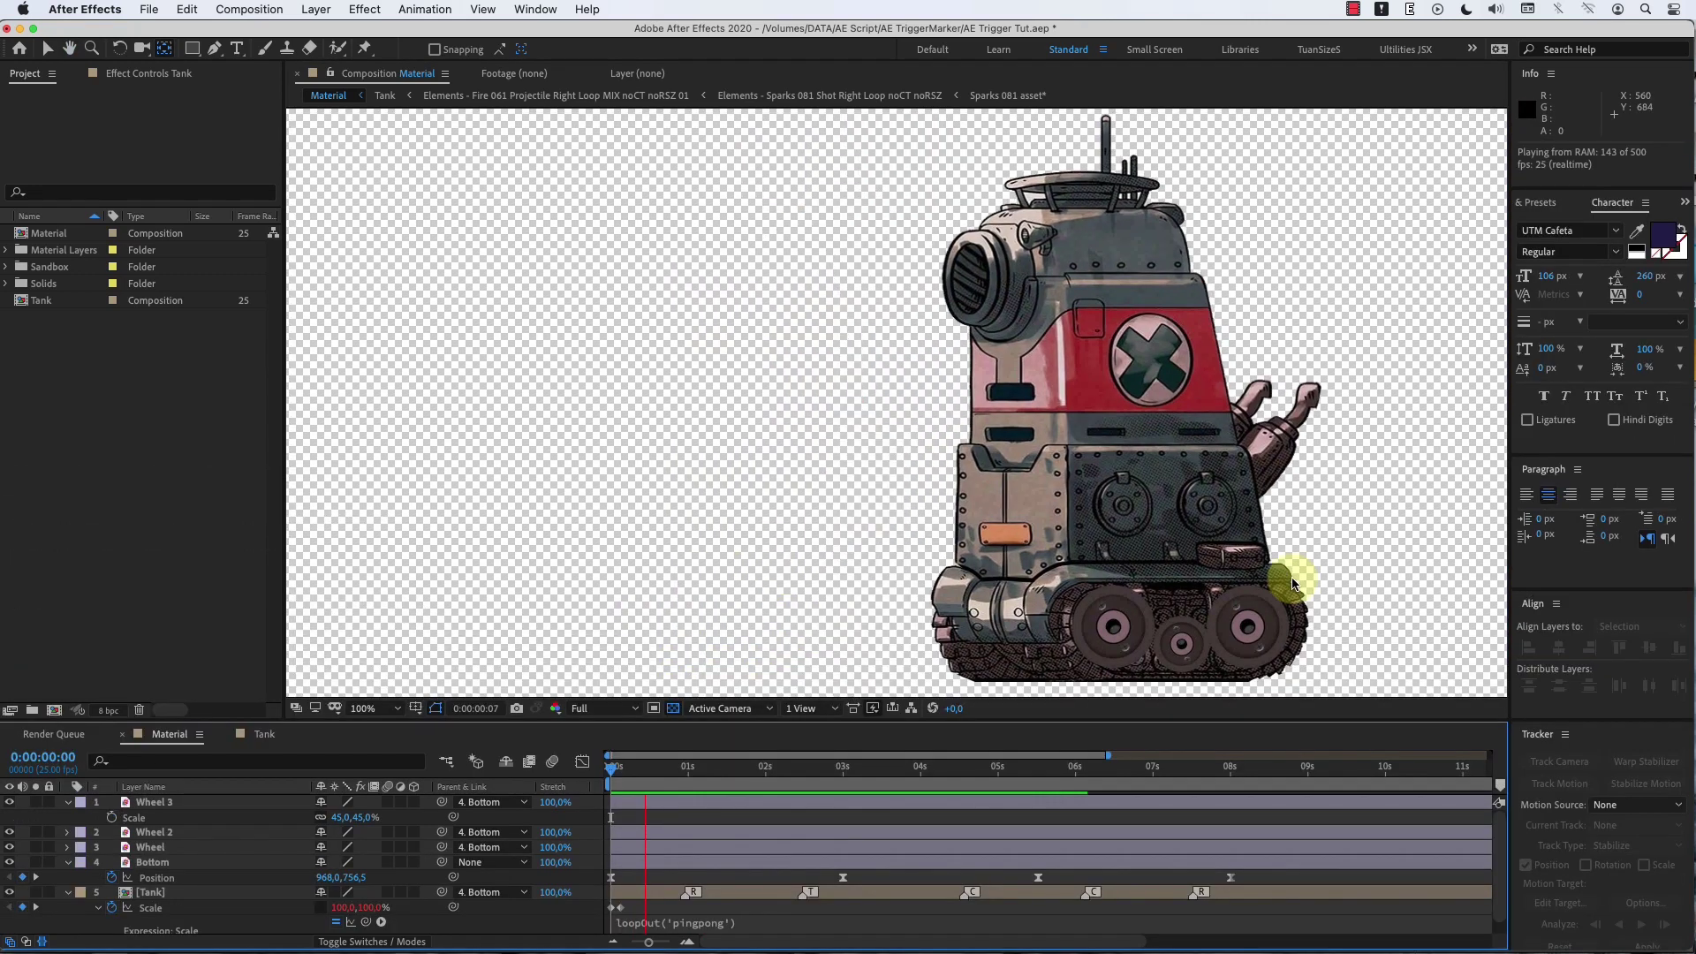